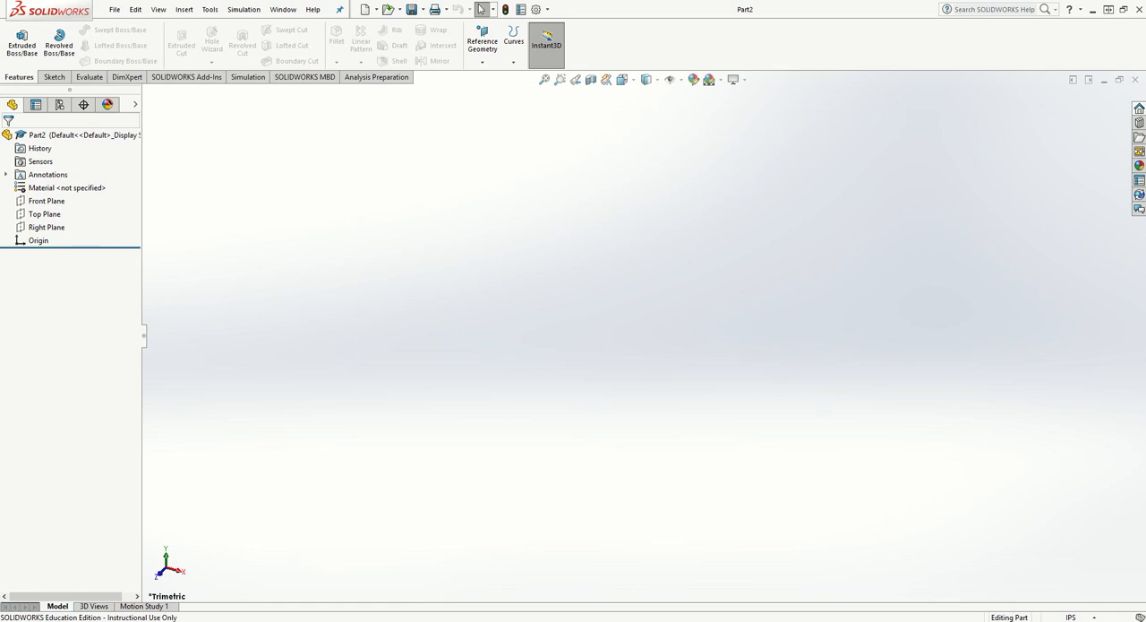
- Set the document unit system to MMGS (millimeter, gram, second)
left_click(1073, 617)
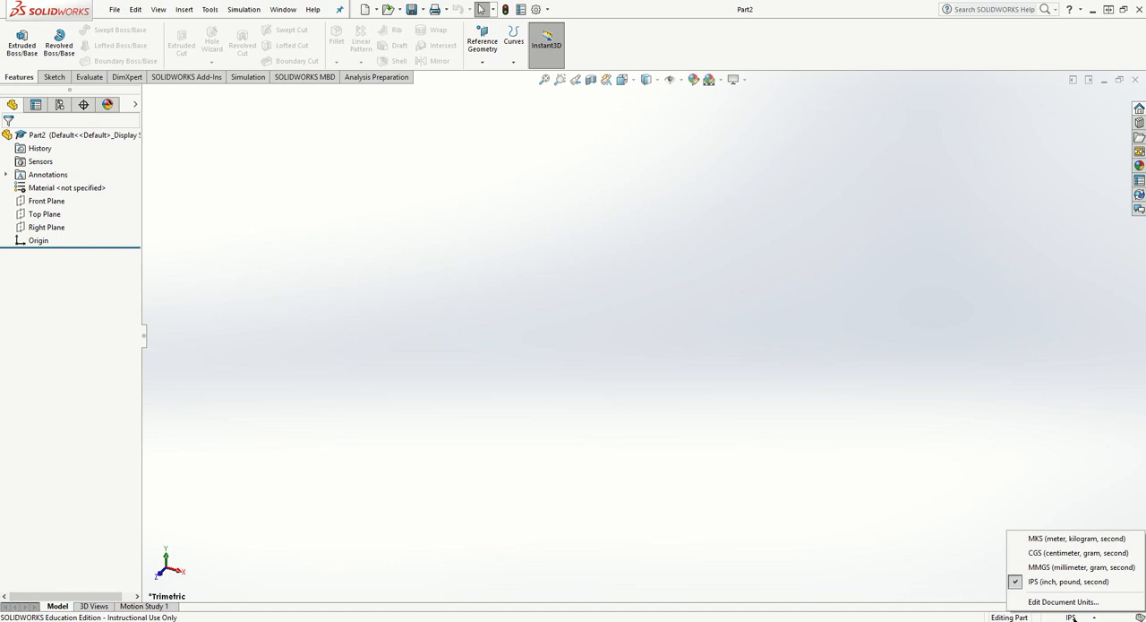
left_click(1102, 567)
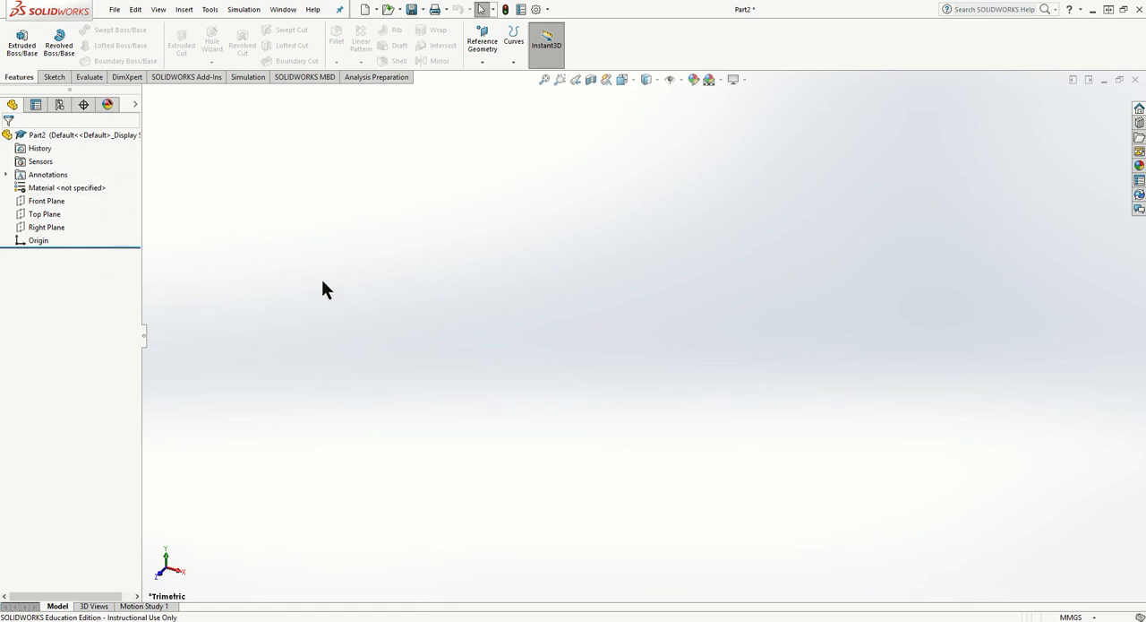
- Open the part's equation manager and add a global variable A with the value 6
right_click(70, 133)
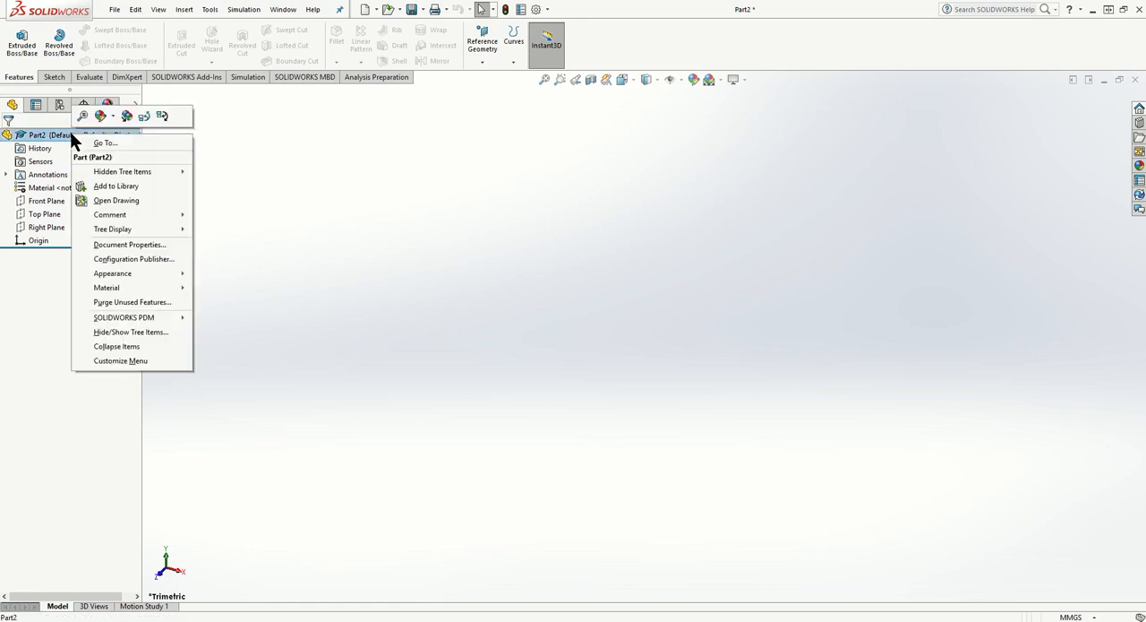
mouse_move(121, 176)
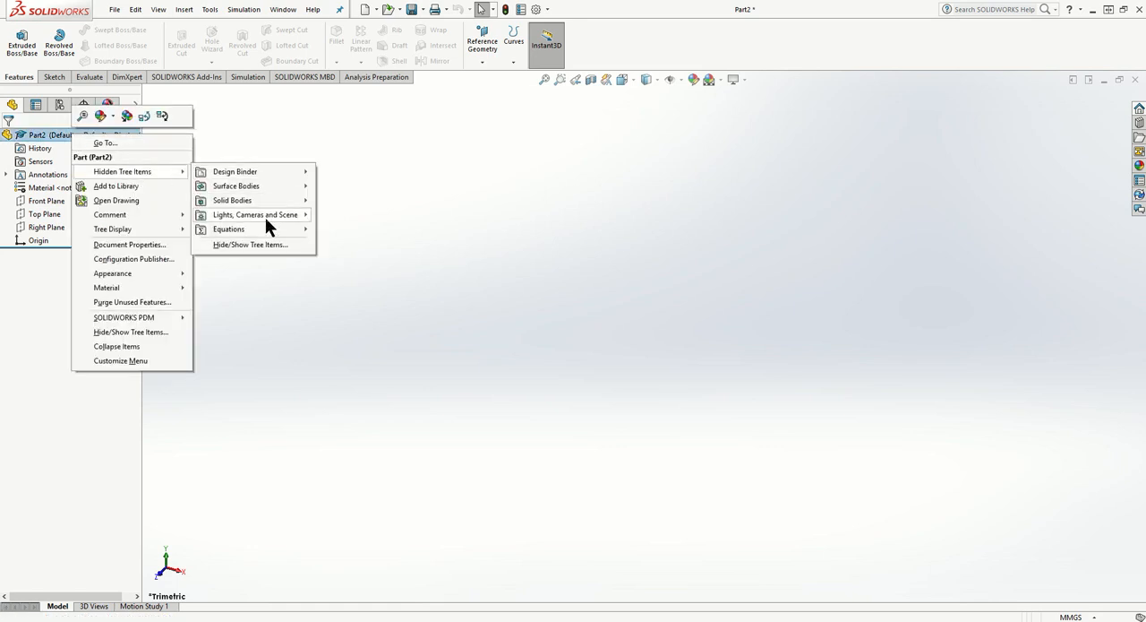
mouse_move(262, 229)
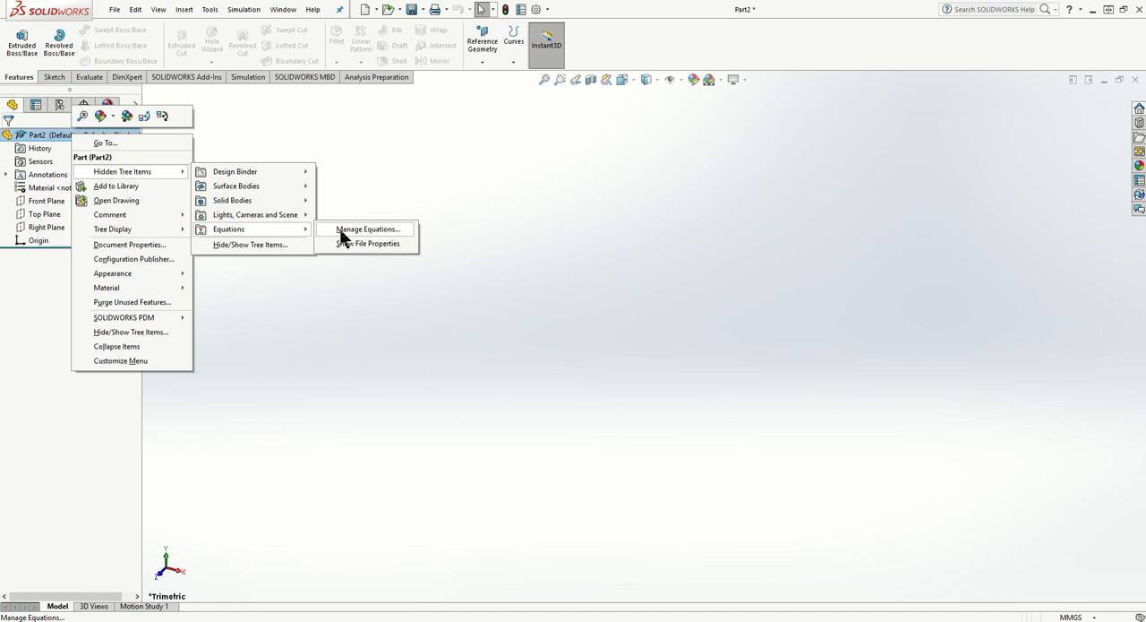
left_click(343, 230)
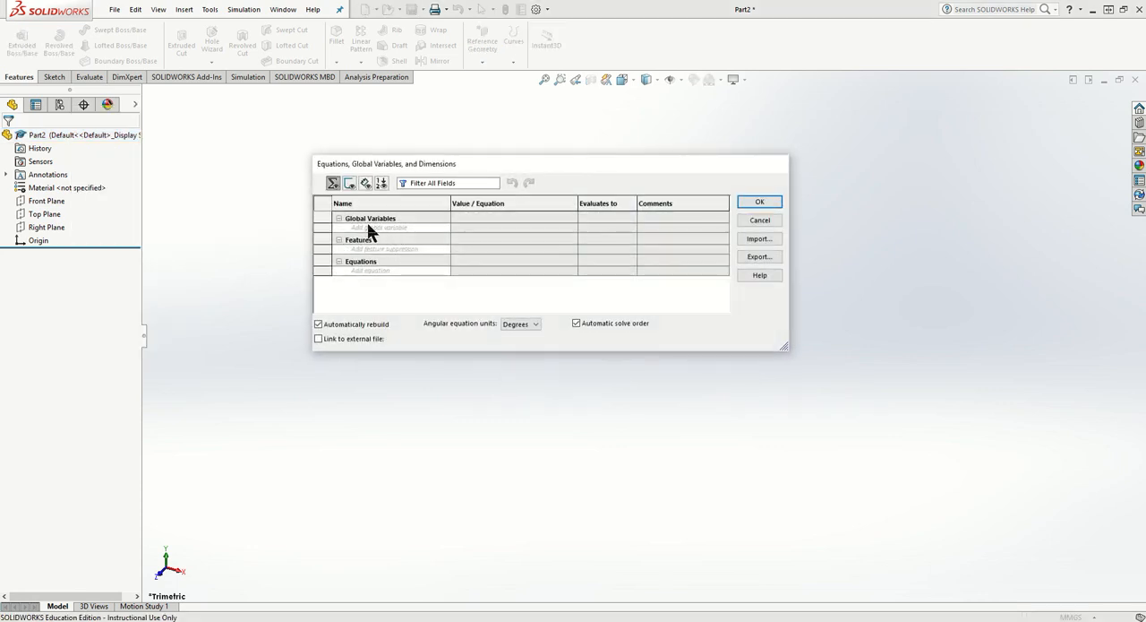
left_click(371, 226)
type("A")
key("Tab")
type("6")
key("Tab")
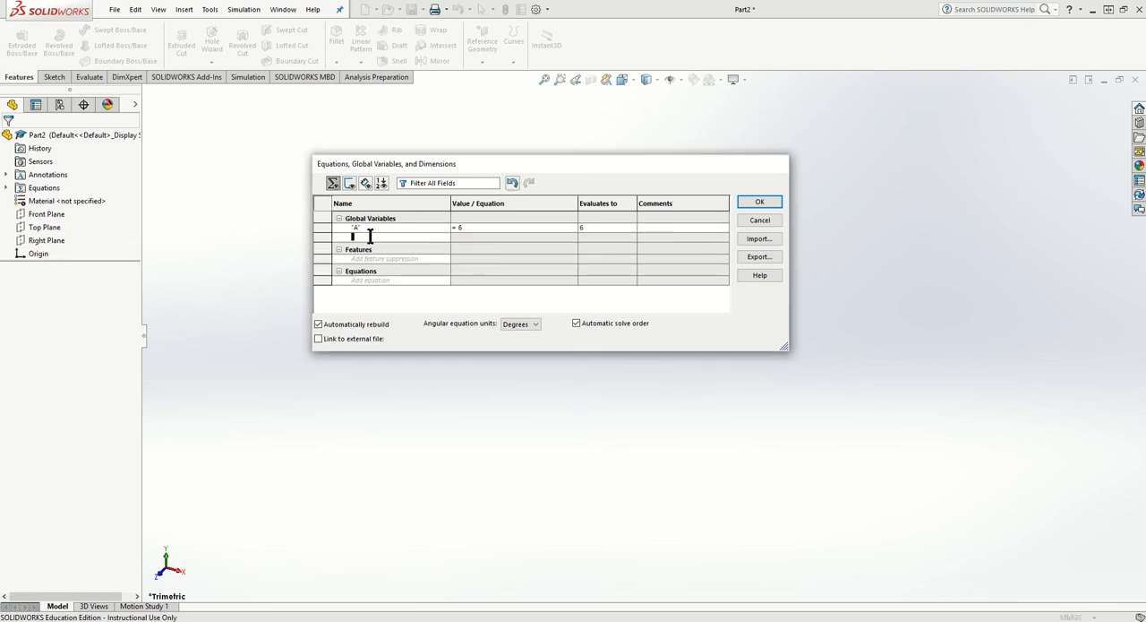
- Add a global variable B with the value 45deg
type("B")
key("Tab")
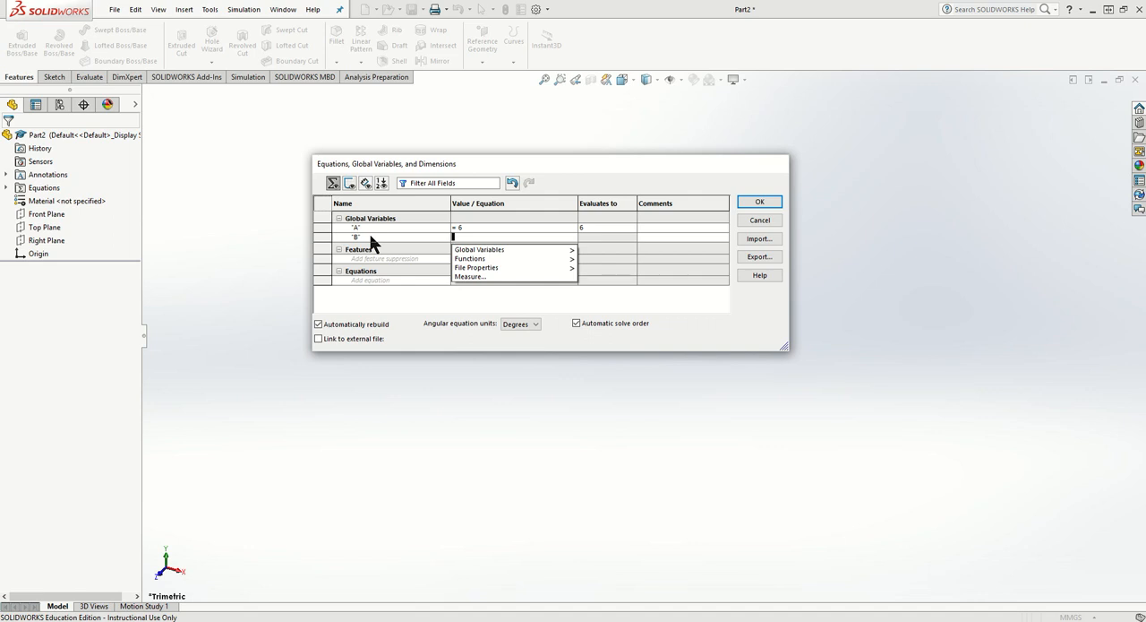
type("=45")
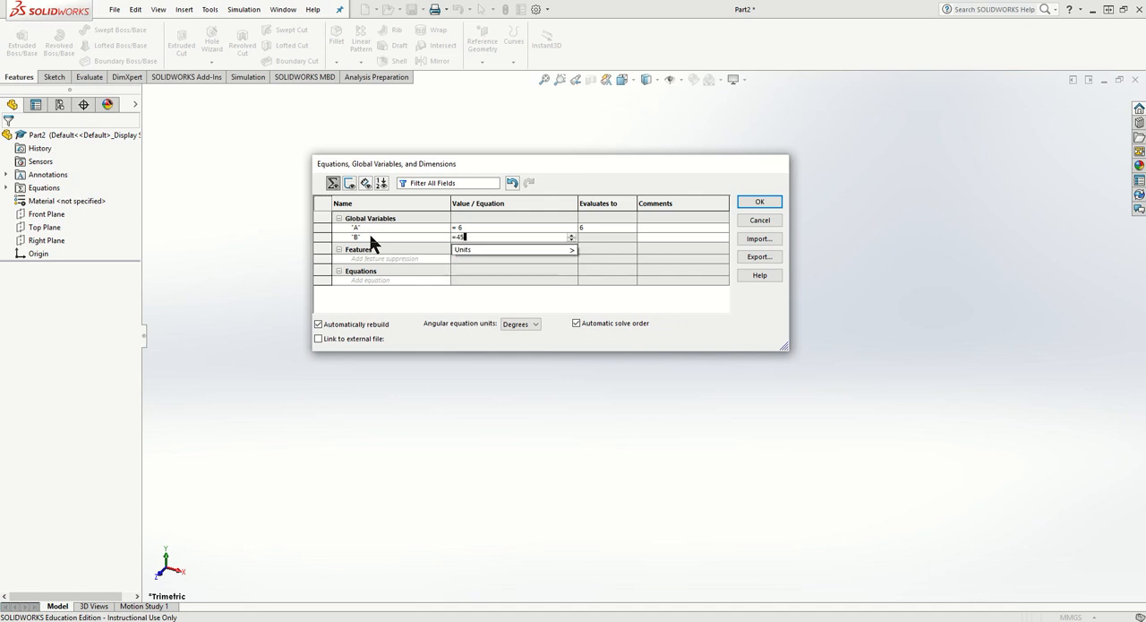
mouse_move(483, 251)
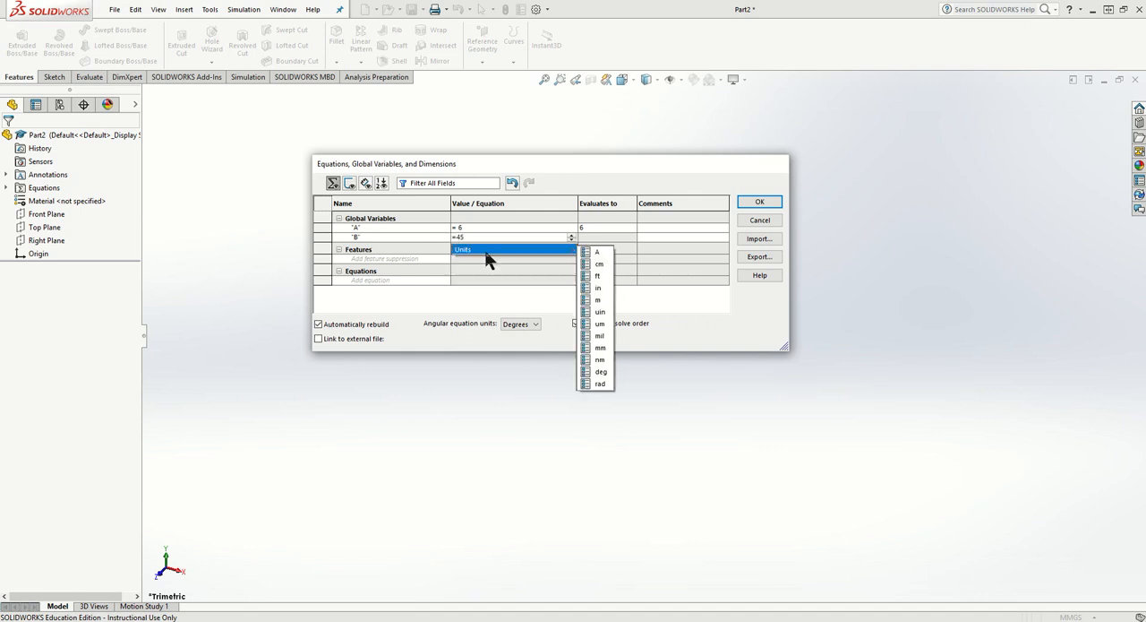
left_click(603, 372)
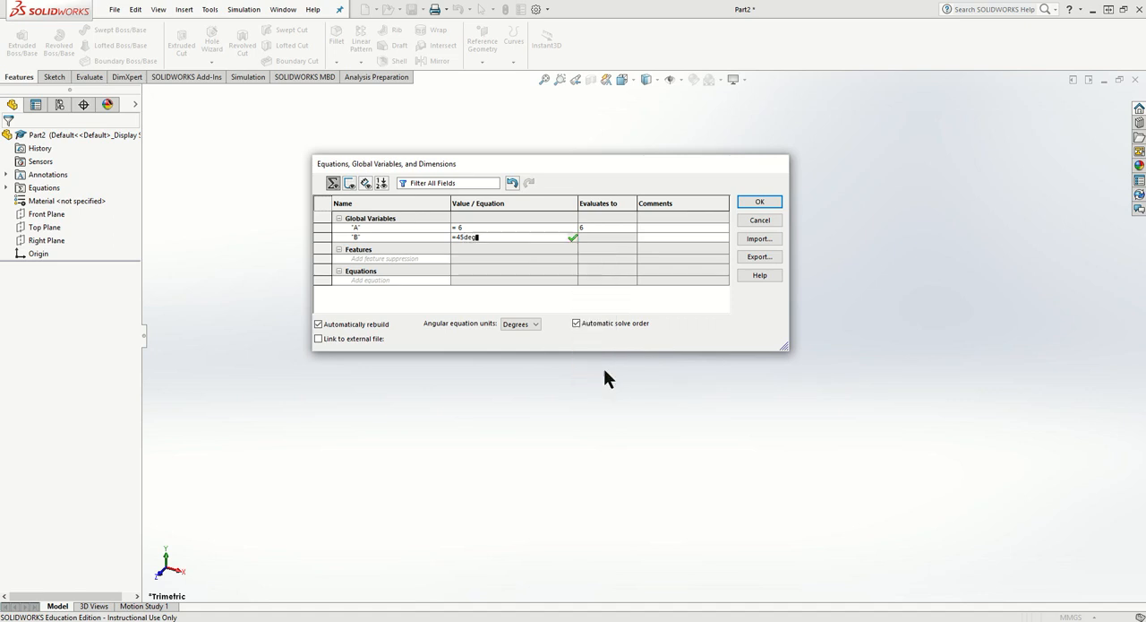
- Give global variable A an explicit unit by setting its value to 6mm
left_click(495, 227)
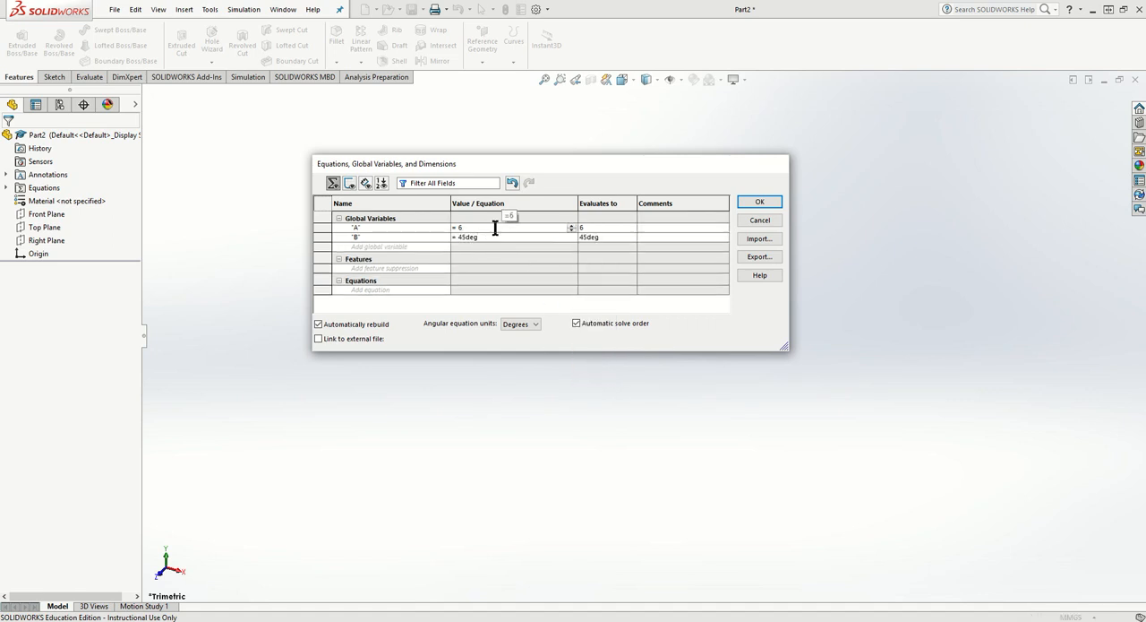
key("BackSpace")
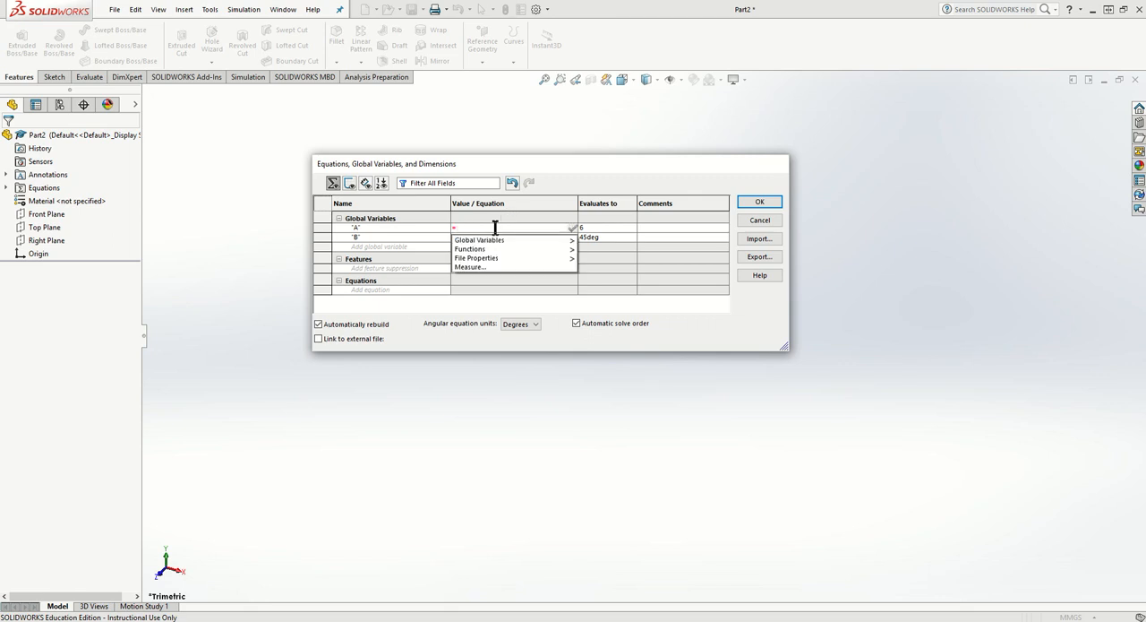
type("6")
mouse_move(474, 250)
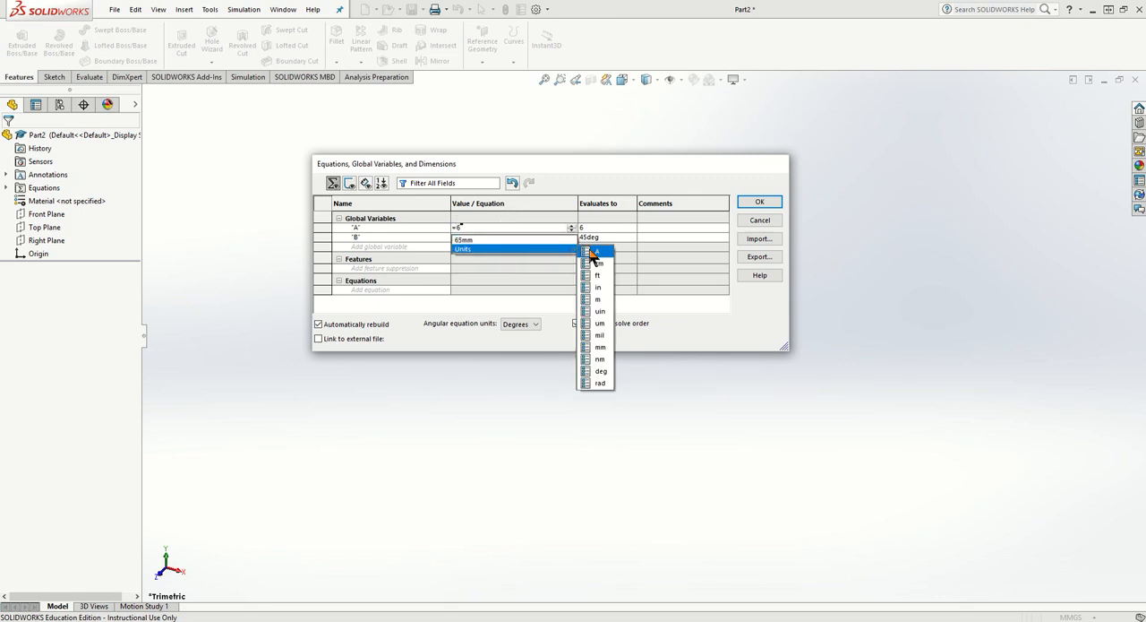
left_click(602, 348)
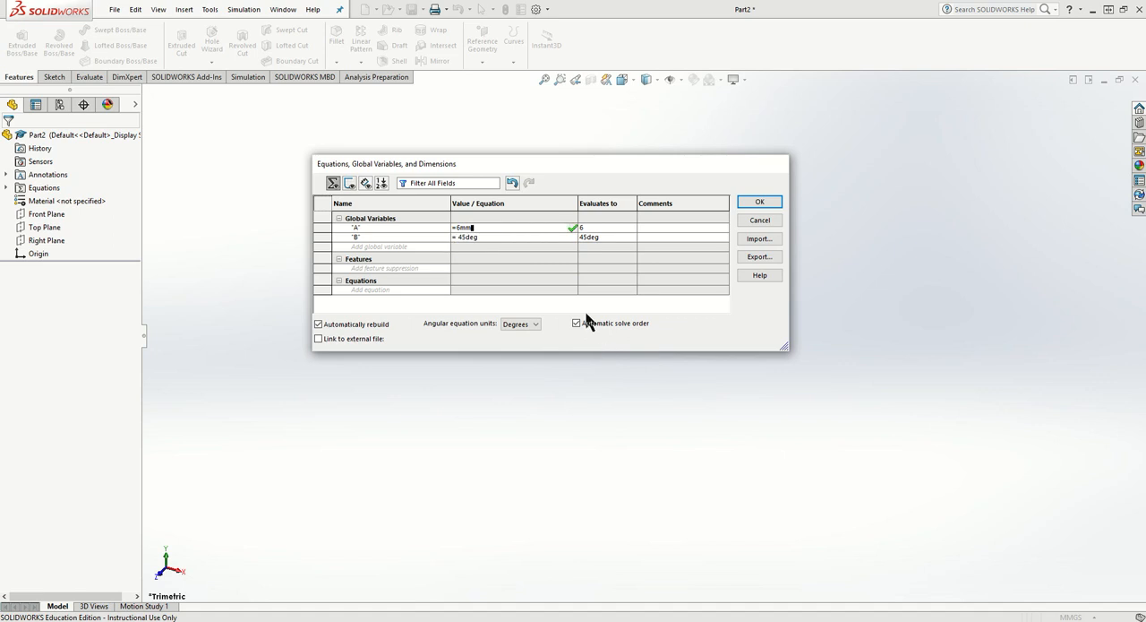
- Add a global variable C defined as "A" * 2 + 10, accept the equations, and expand their folder in the feature tree
left_click(386, 246)
type("C")
left_click(483, 247)
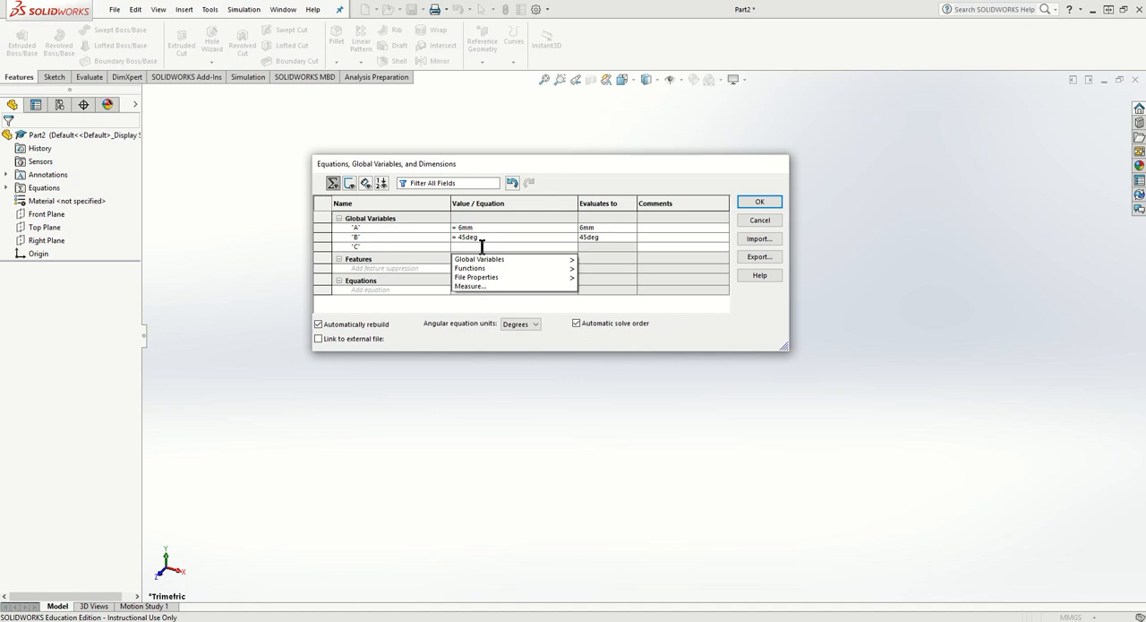
mouse_move(494, 260)
left_click(604, 260)
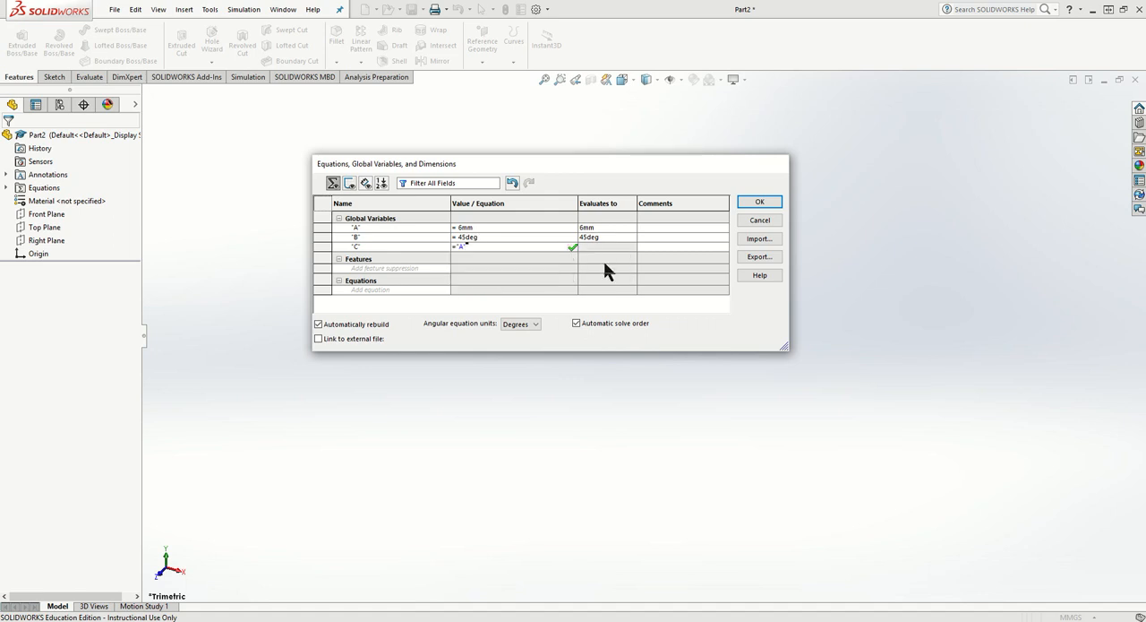
type("* 2 ")
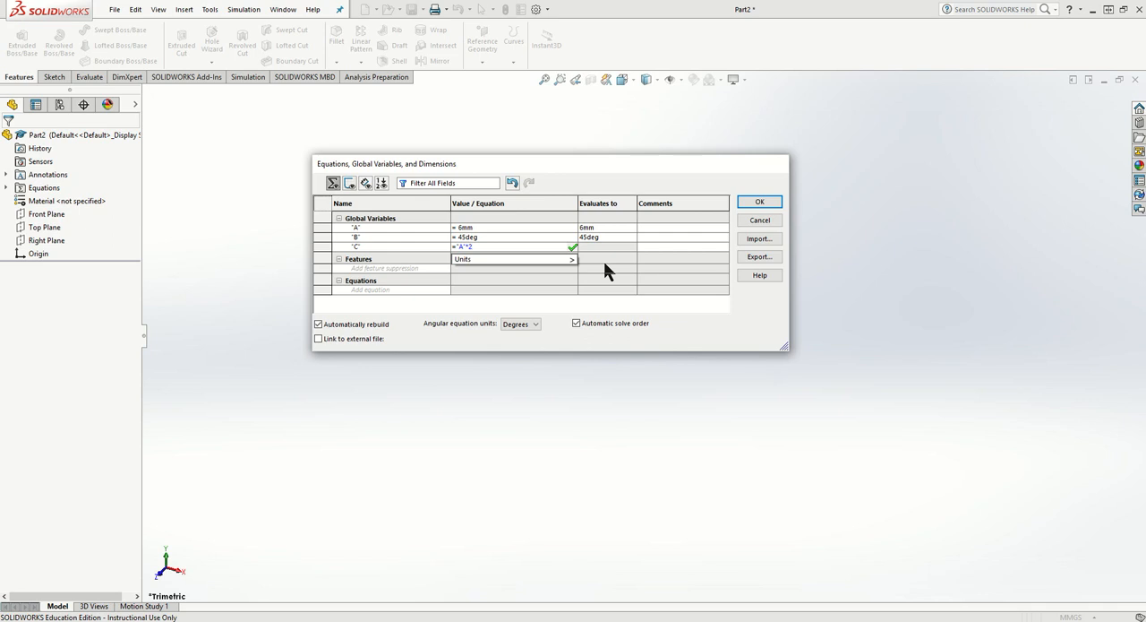
type("+ 10")
key("Tab")
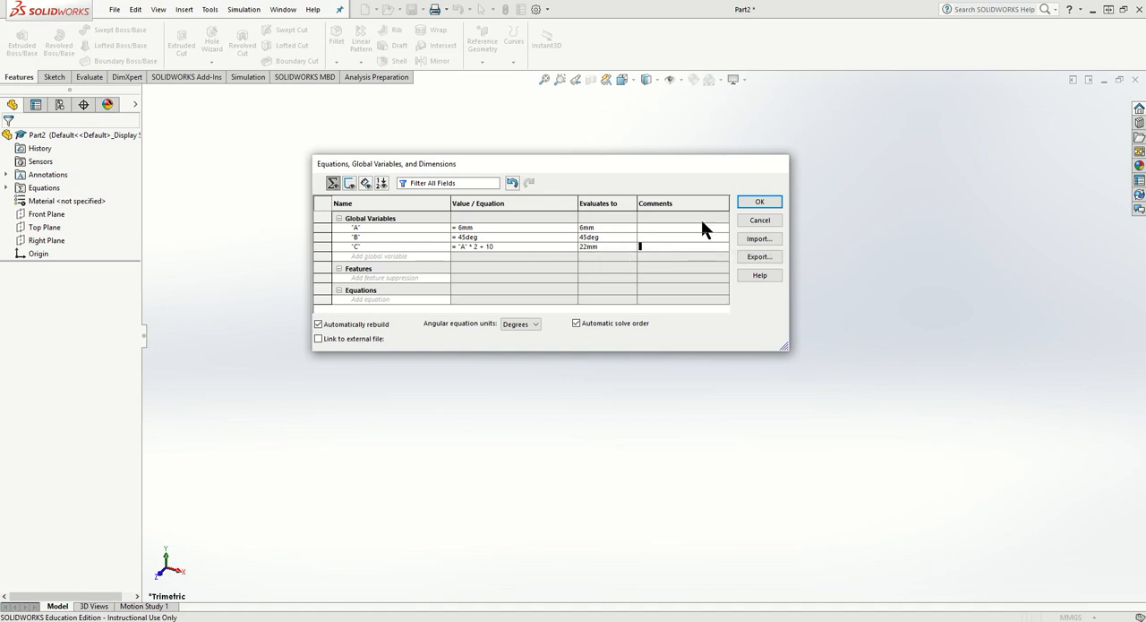
left_click(758, 203)
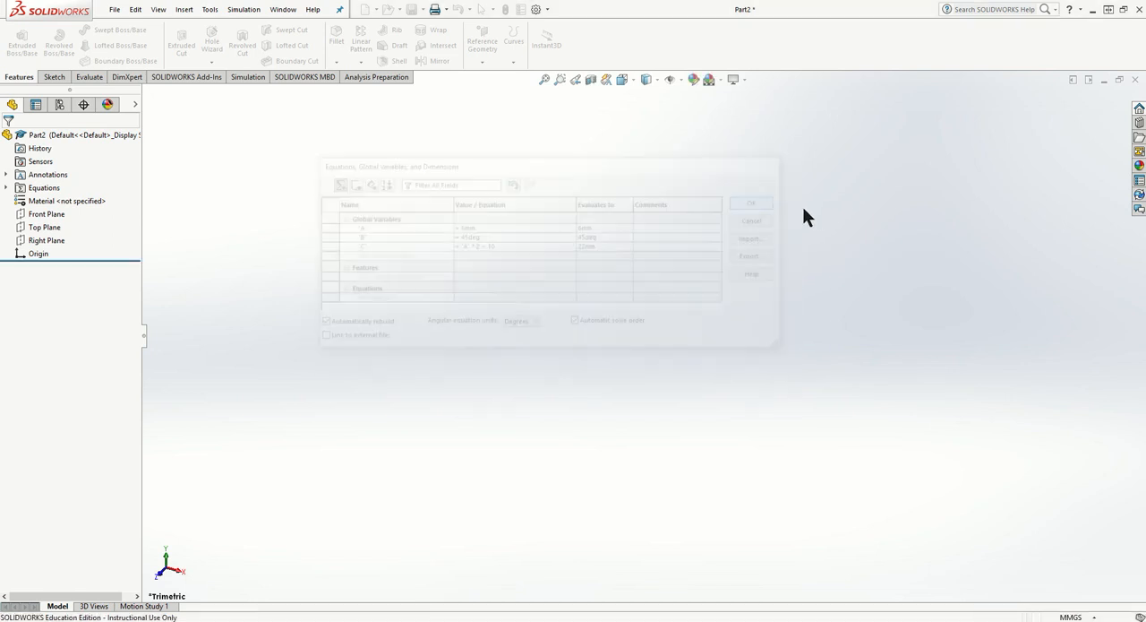
left_click(6, 187)
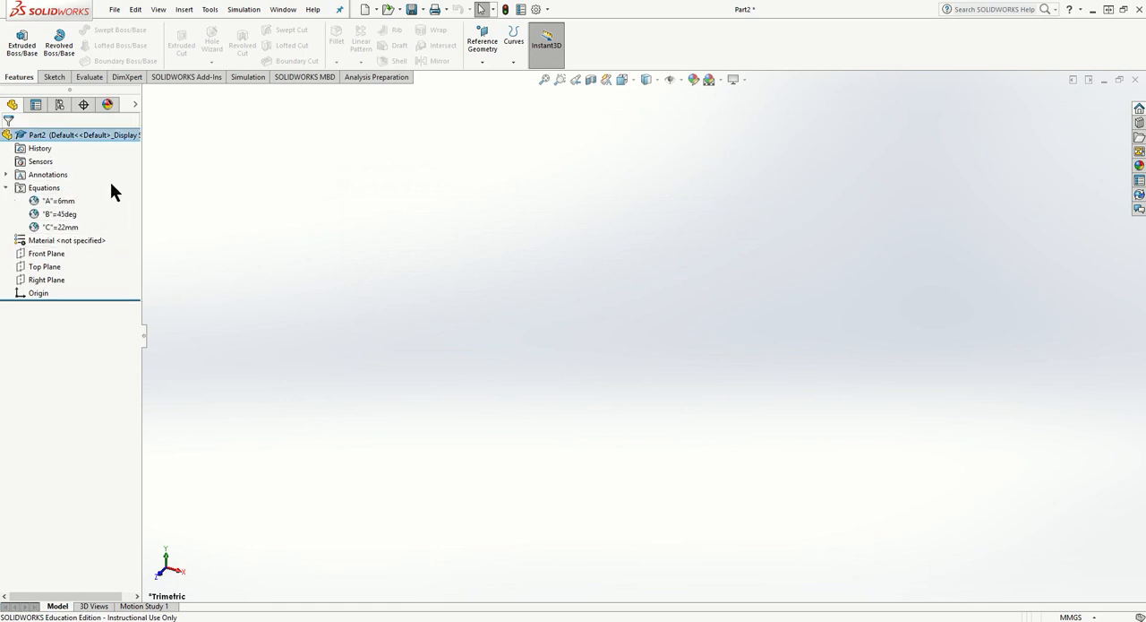
- Sketch an open profile on the Front Plane from the origin: horizontal about 49 mm, vertical about 39 mm, slanted about 29 mm, and horizontal above the origin
left_click(54, 77)
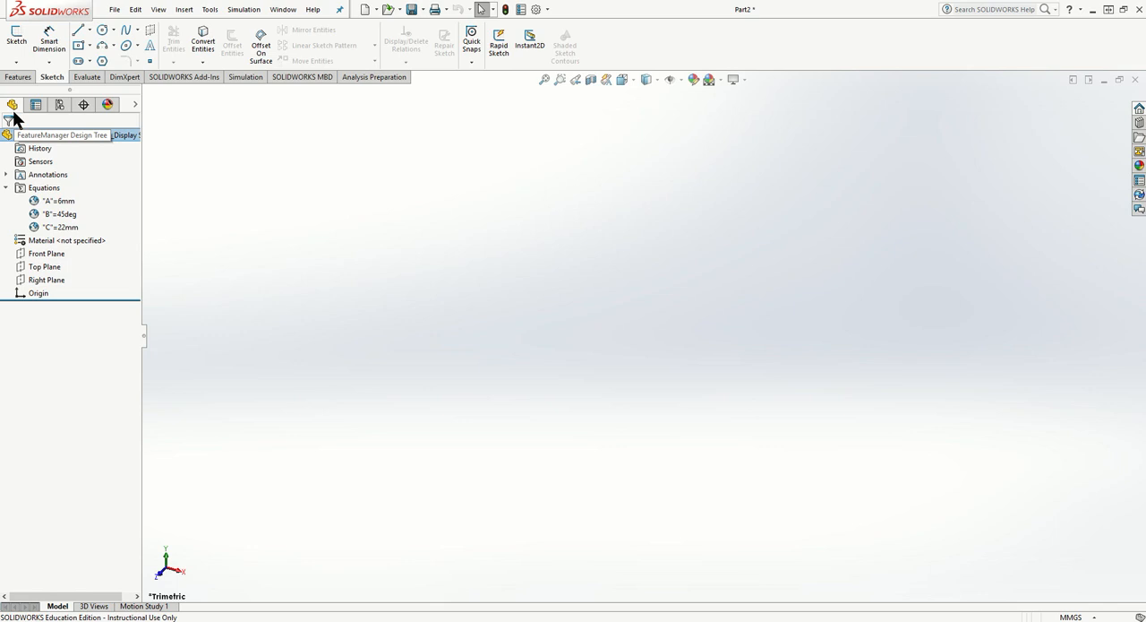
left_click(16, 37)
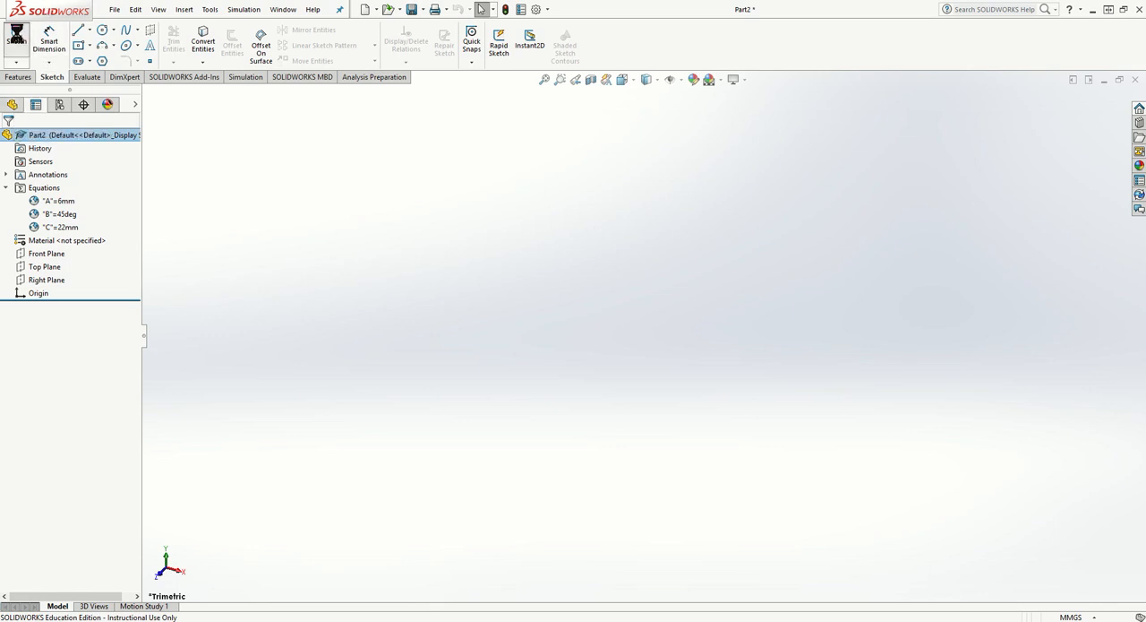
left_click(479, 182)
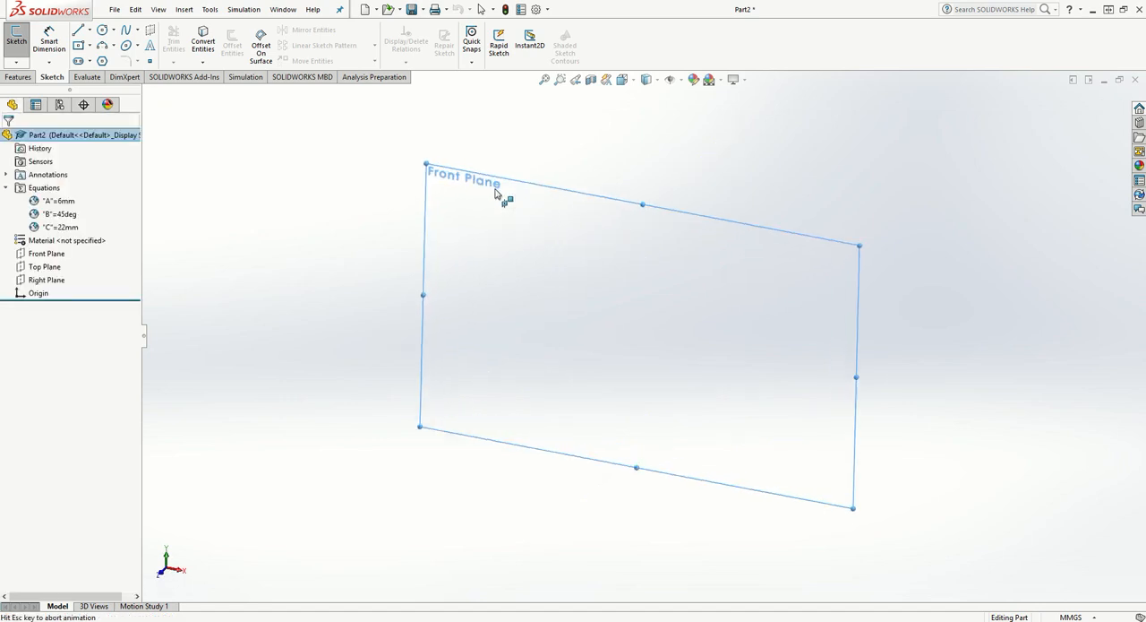
left_click(78, 34)
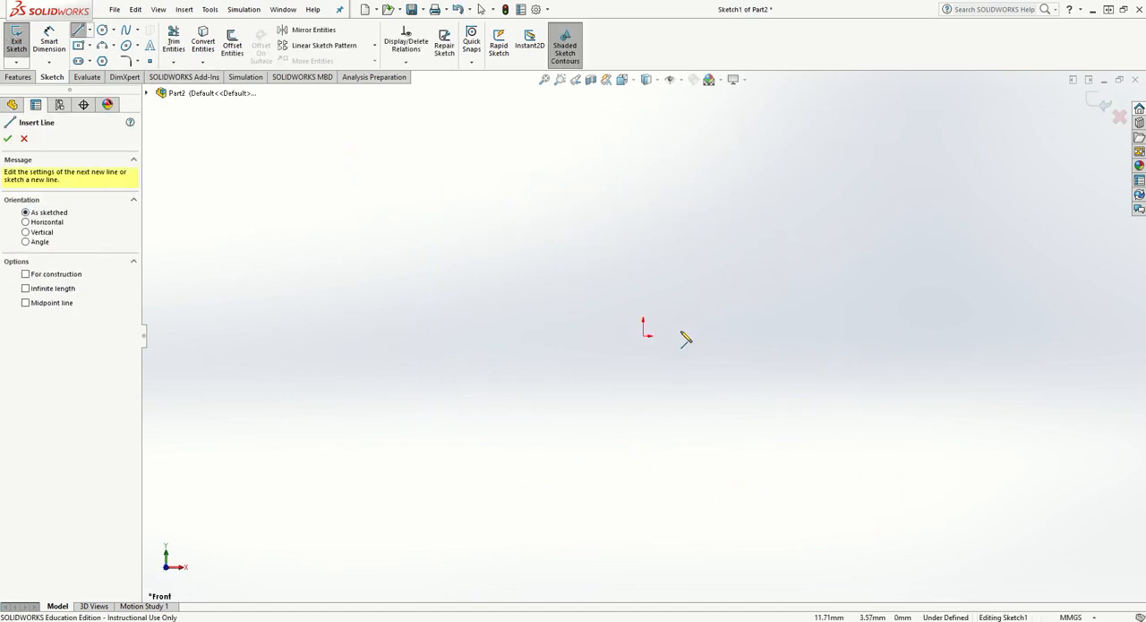
left_click(644, 336)
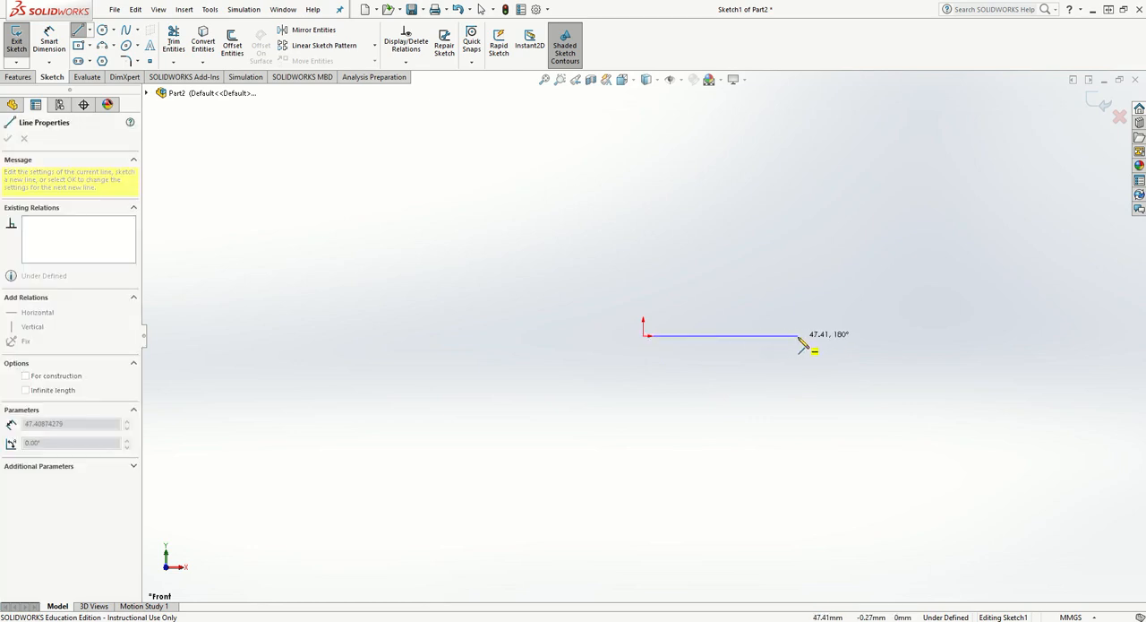
left_click(802, 337)
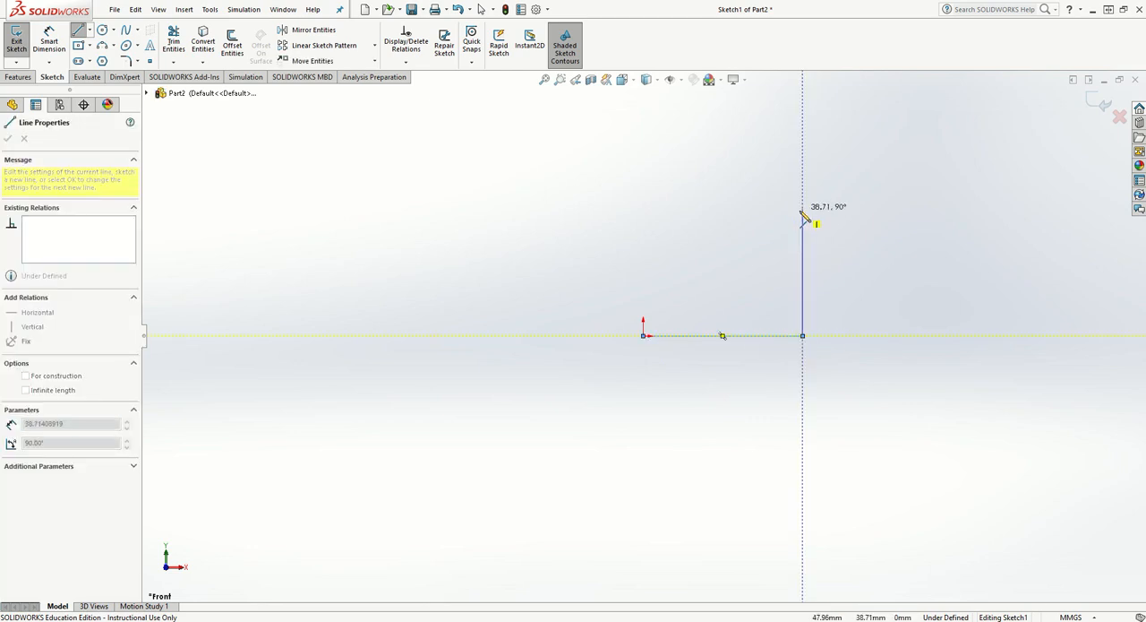
left_click(803, 211)
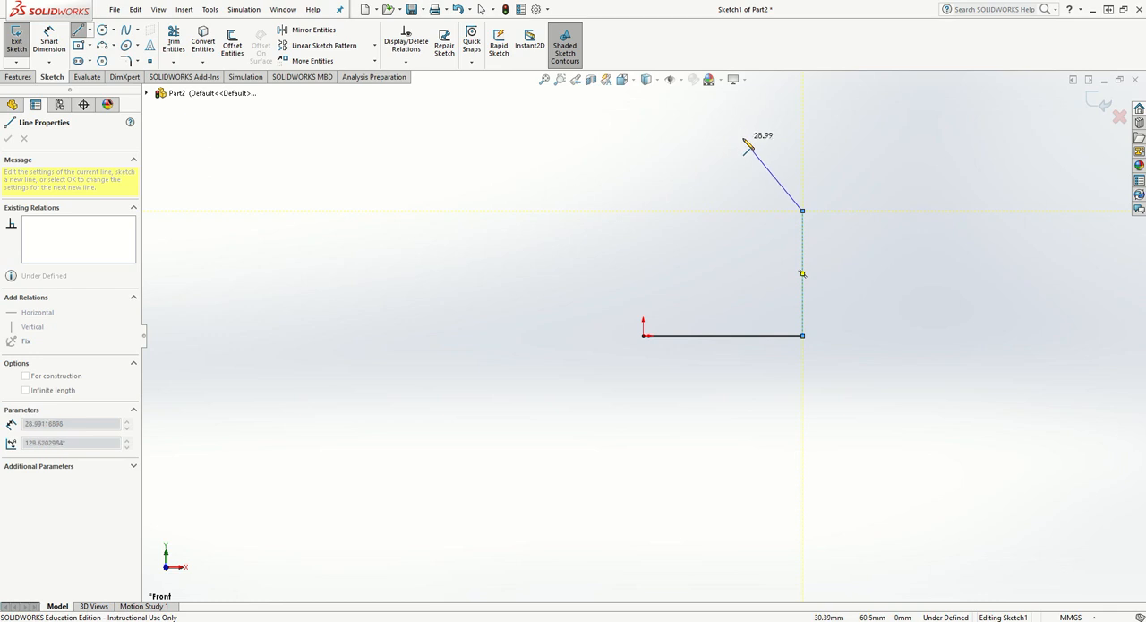
left_click(743, 137)
left_click(643, 137)
key("Escape")
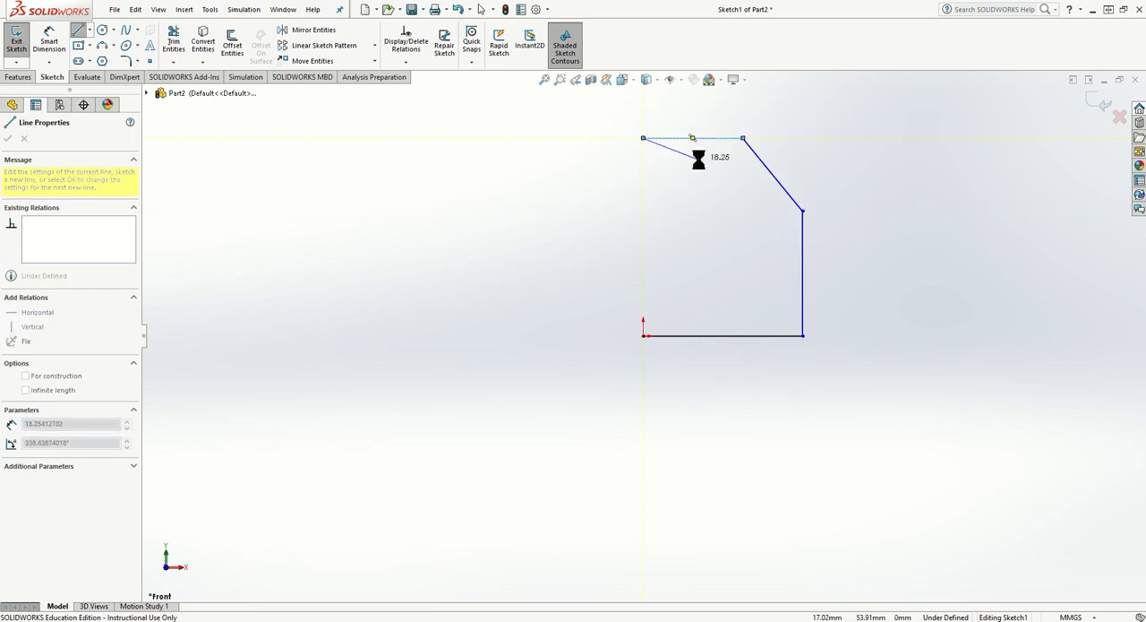
- Dimension the profile's bottom horizontal line to 65 mm
scroll(653, 277, "down", 3)
scroll(713, 265, "up", 4)
scroll(713, 264, "up", 1)
scroll(858, 165, "down", 1)
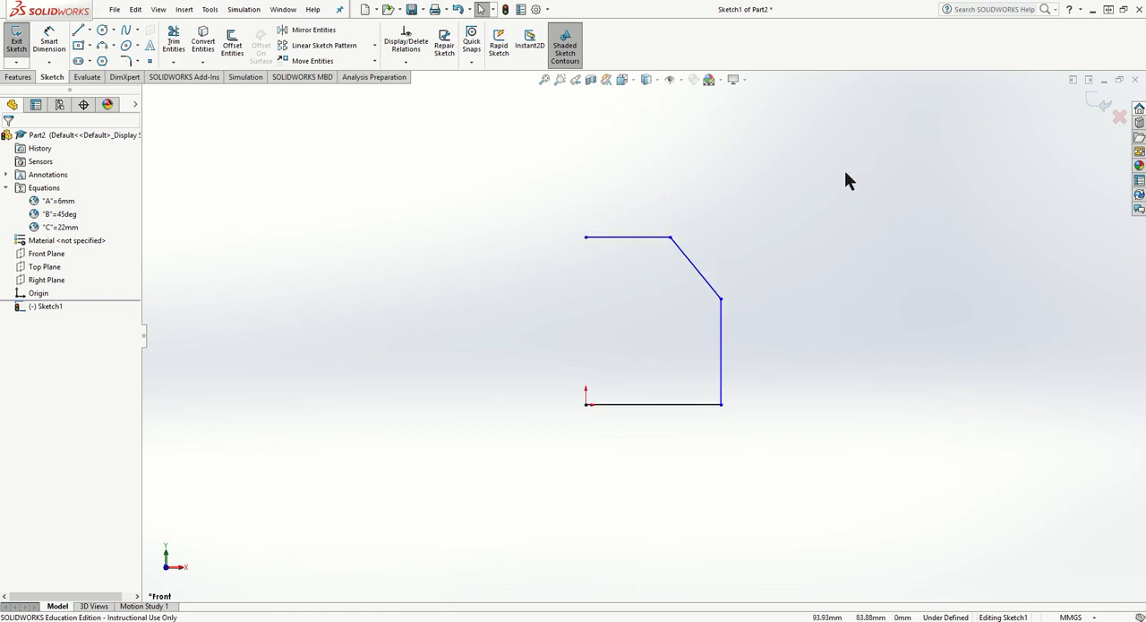
left_click(65, 36)
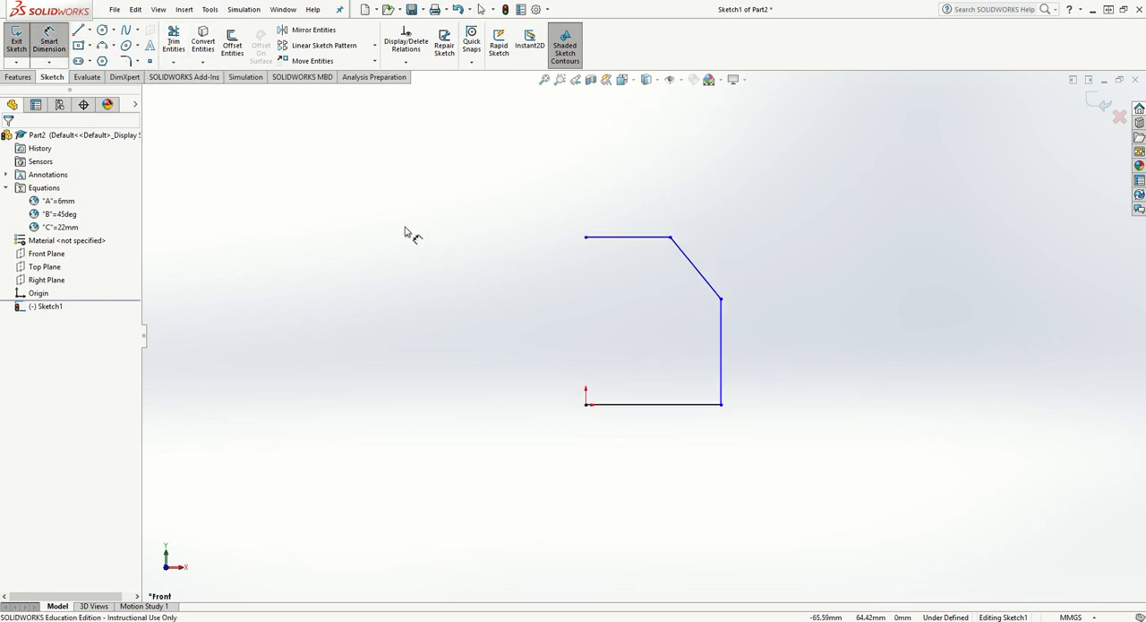
left_click(638, 405)
left_click(647, 446)
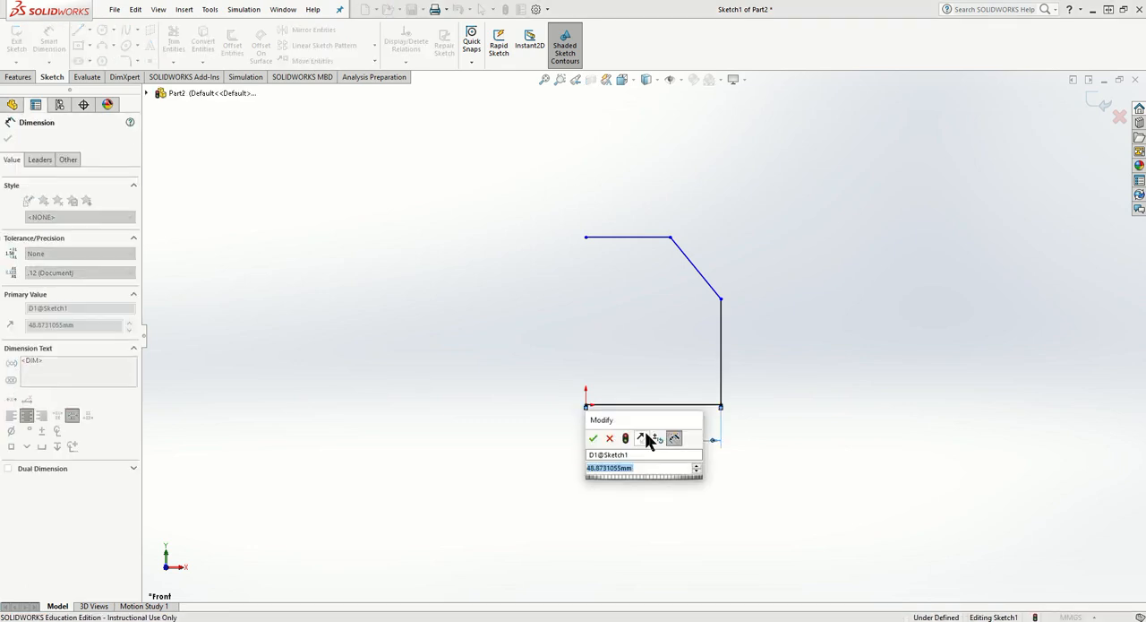
key("Return")
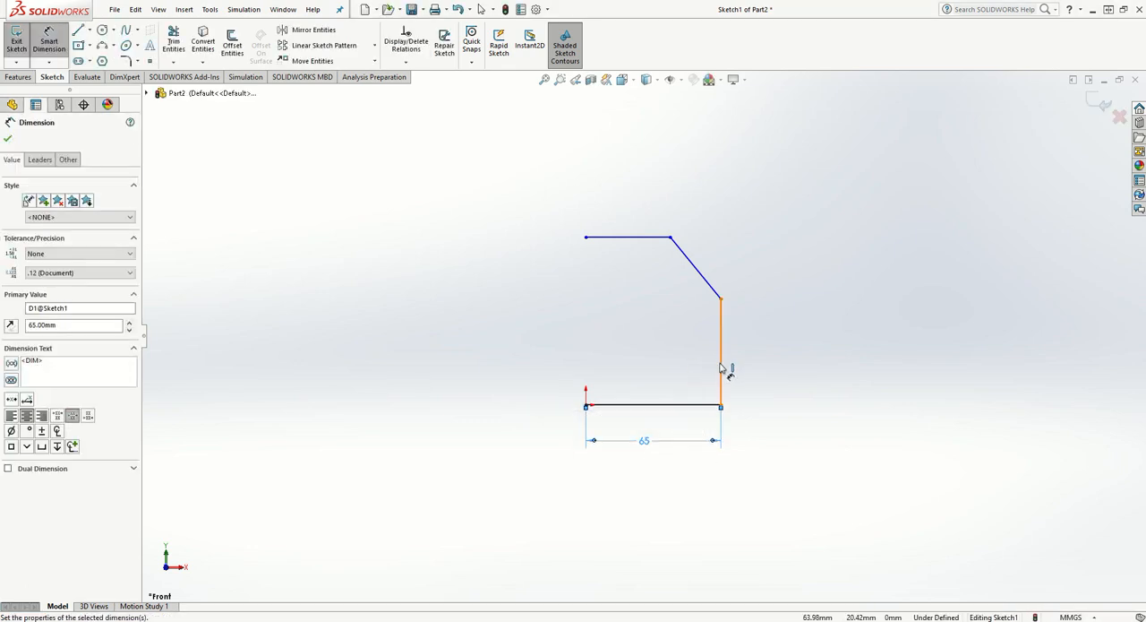
- Dimension the profile's vertical line to 40 mm
left_click(723, 369)
left_click(761, 366)
type("40")
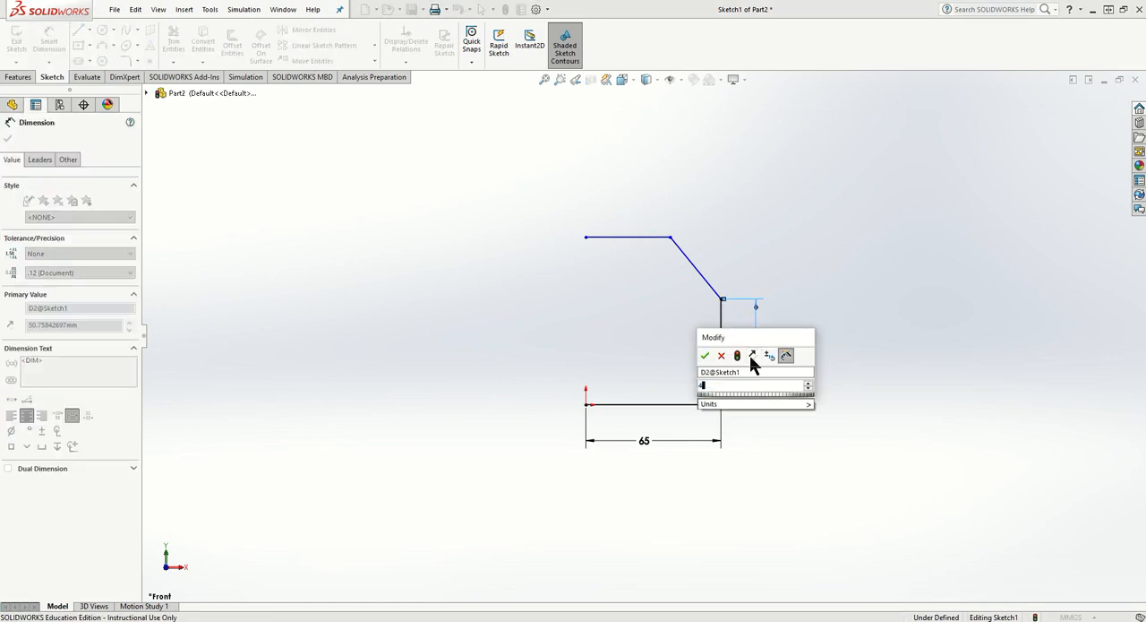
key("Return")
- Dimension the profile's slanted line to 35 mm
left_click(700, 292)
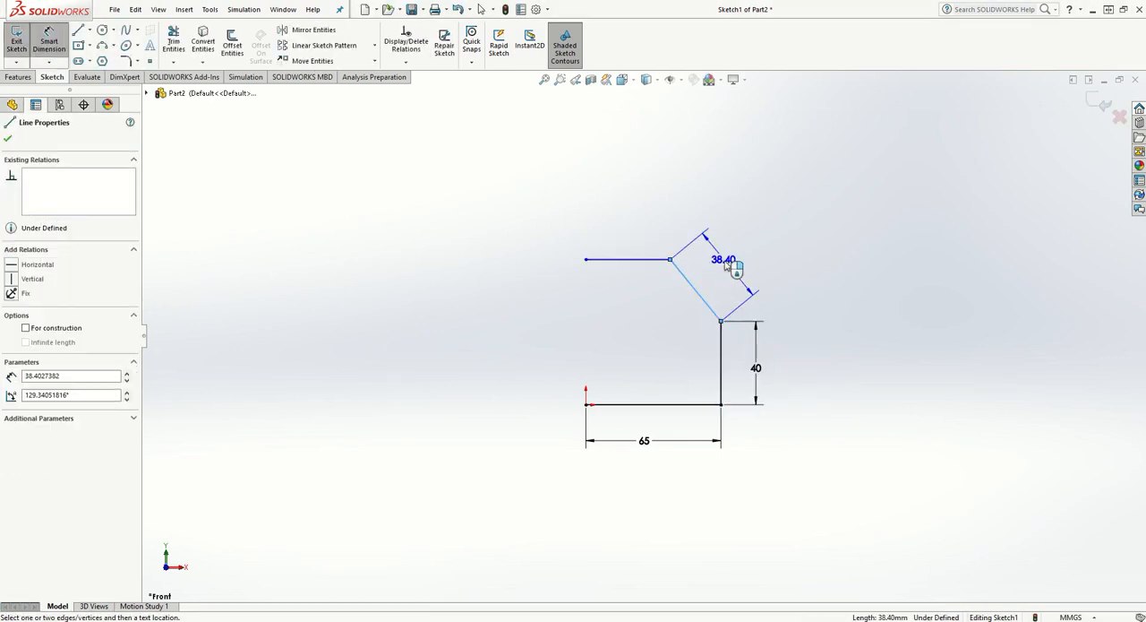
left_click(730, 266)
type("35")
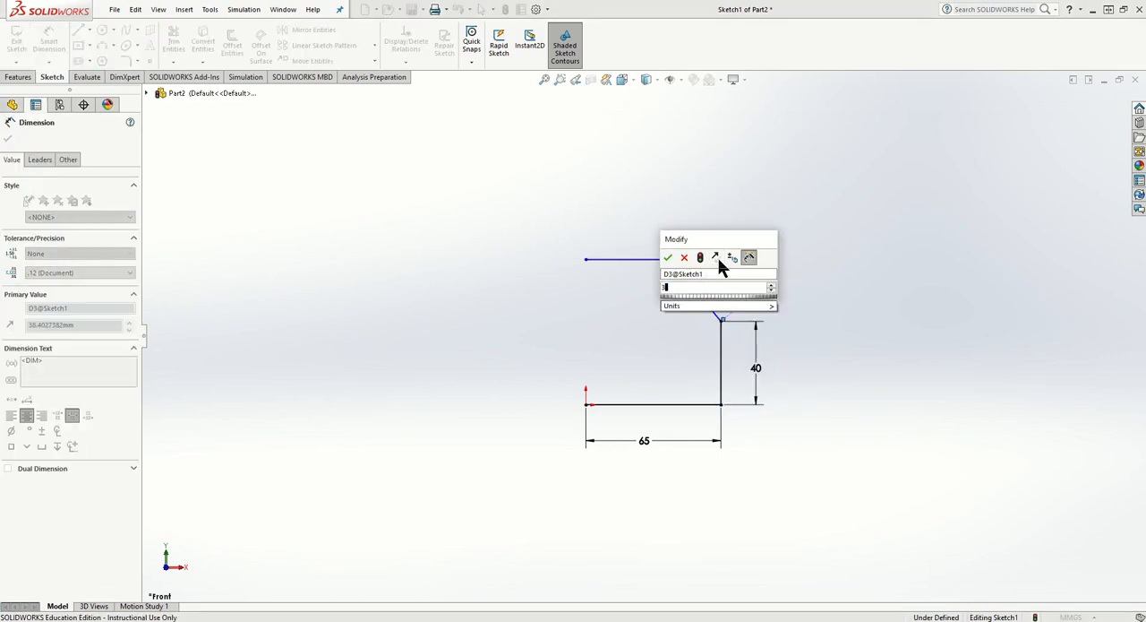
key("Return")
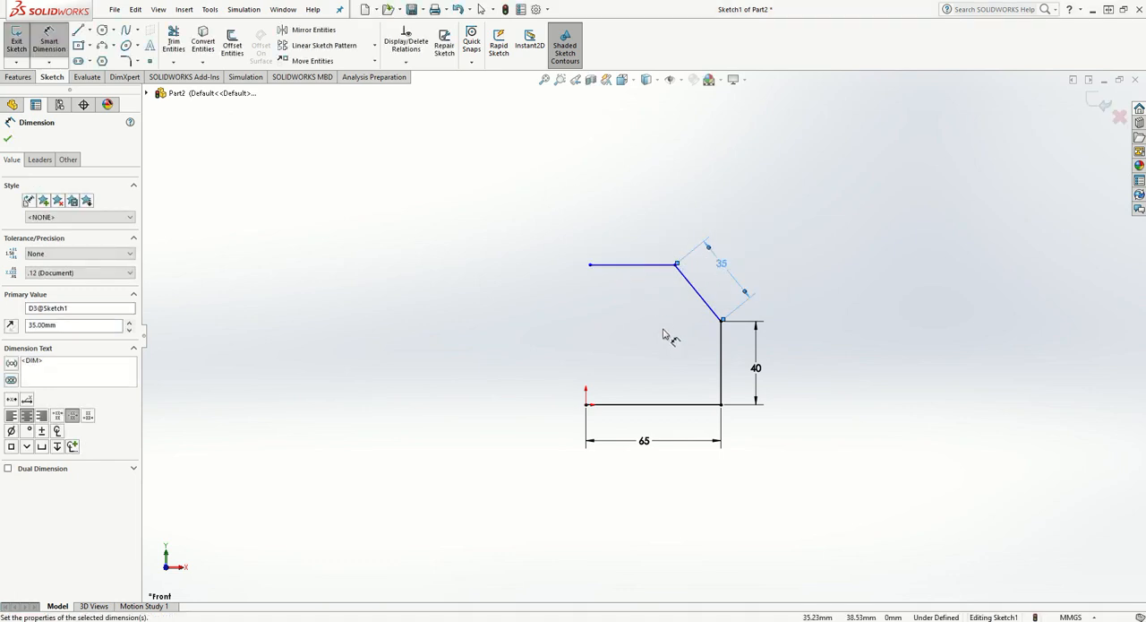
- Dimension the angle between the vertical line and the slanted line to 135 degrees
left_click(722, 367)
left_click(702, 295)
left_click(673, 337)
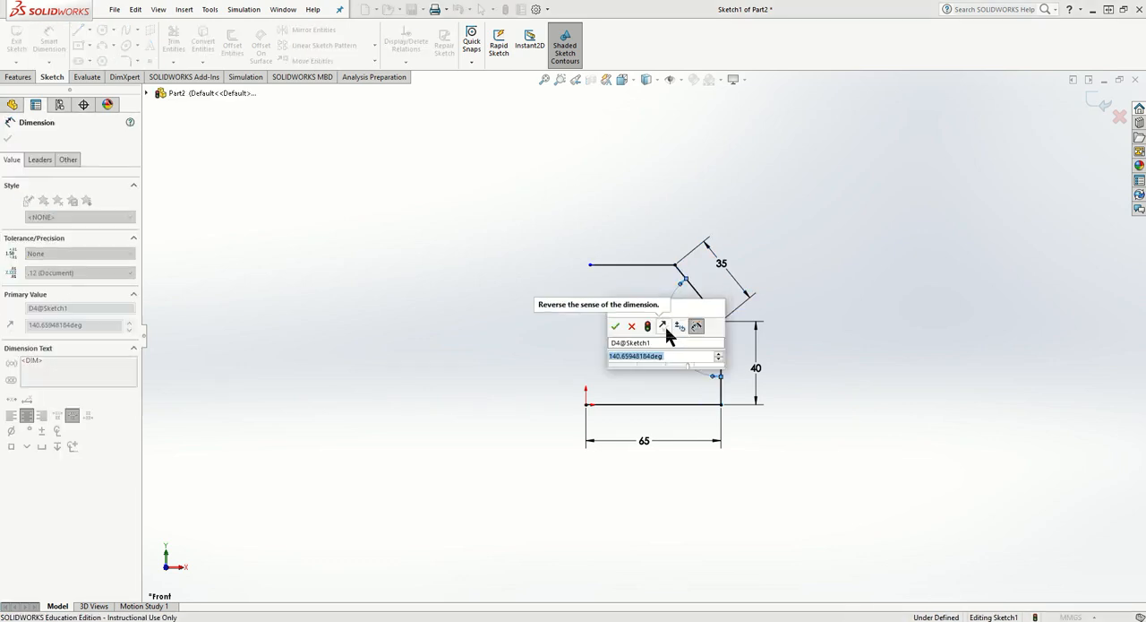
type("135")
key("Return")
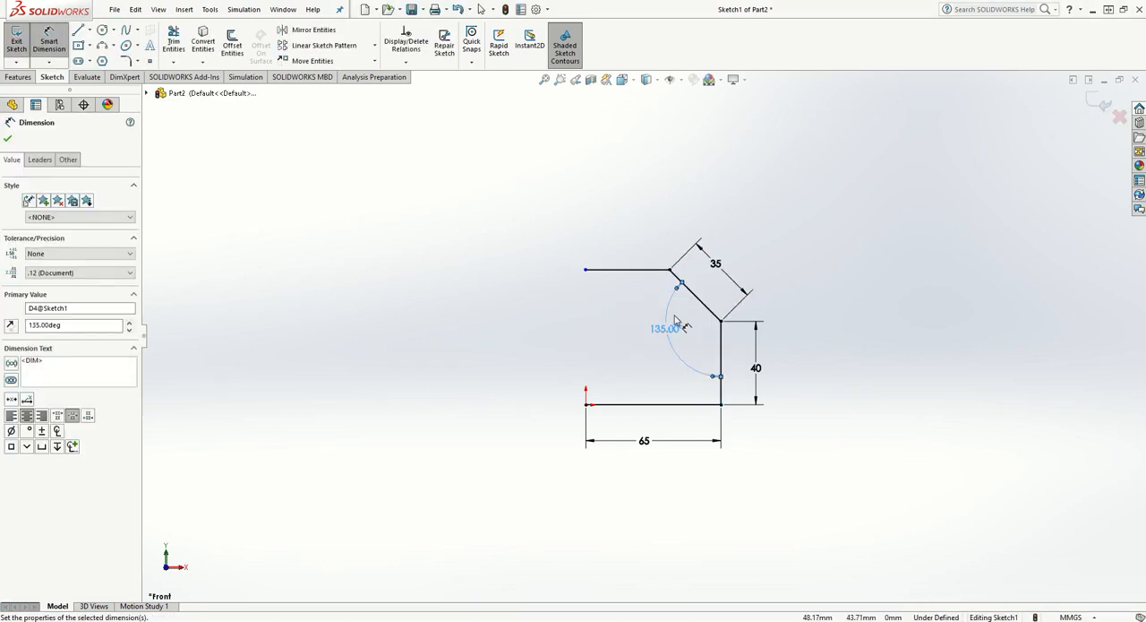
key("Escape")
- Add a Vertical relation between the free end of the upper horizontal line and the origin
left_click(586, 271)
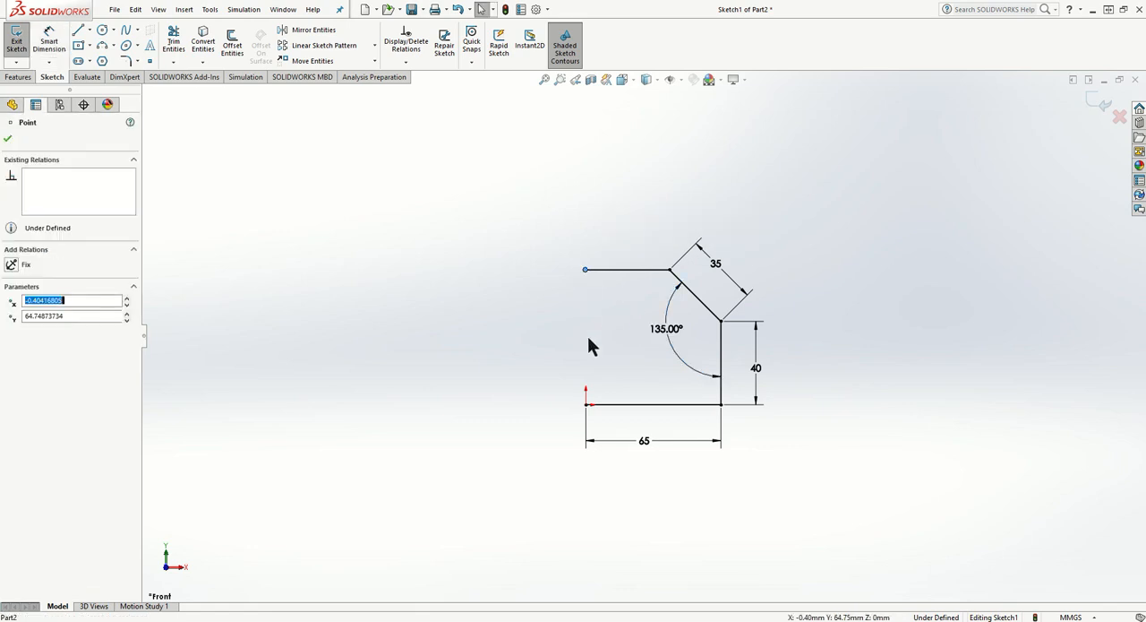
left_click(586, 404, "ctrl")
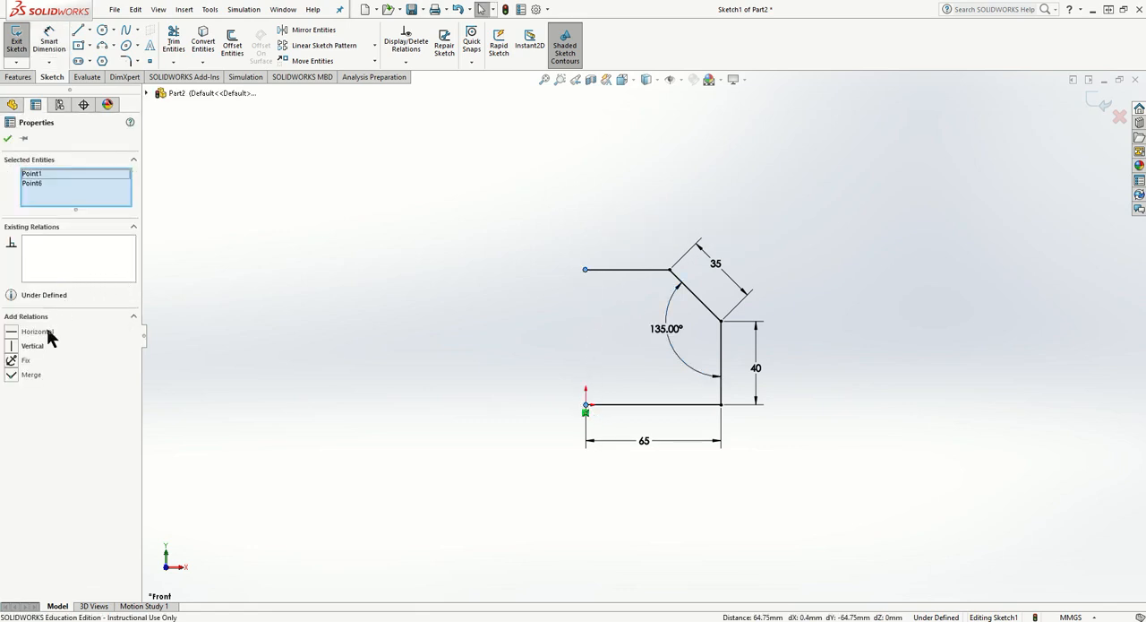
left_click(11, 346)
left_click(375, 333)
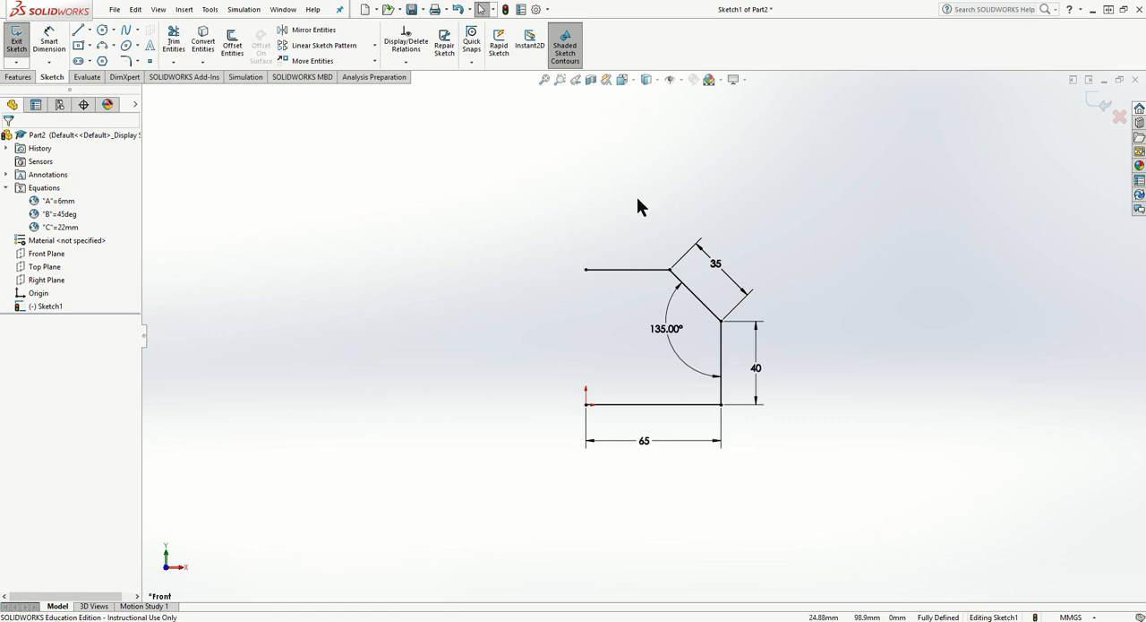
left_click(234, 43)
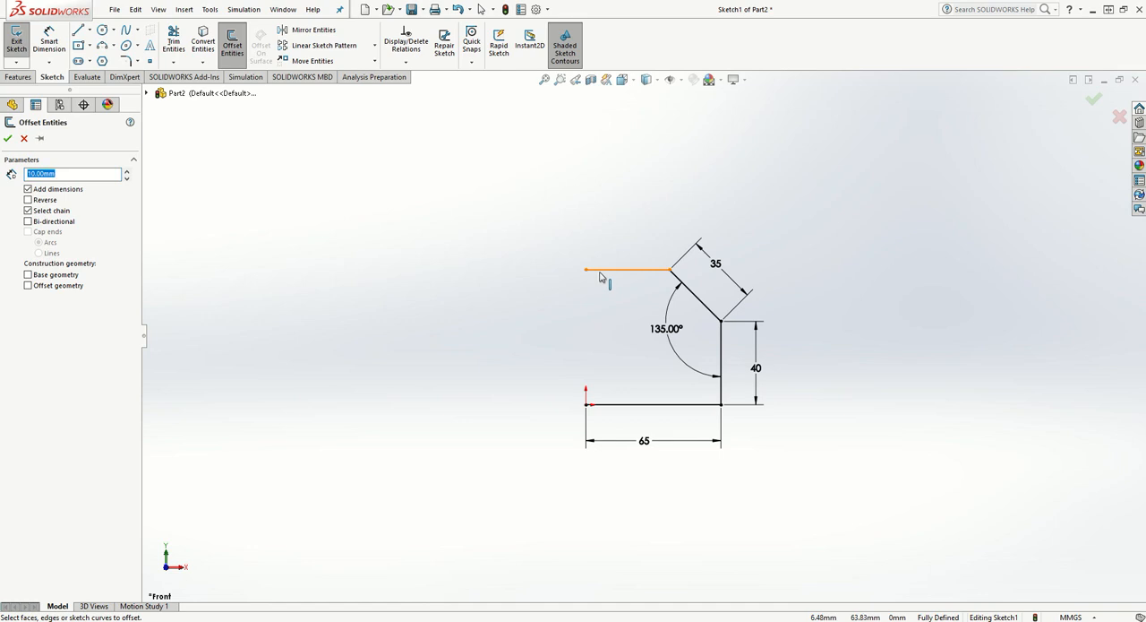
left_click(602, 270)
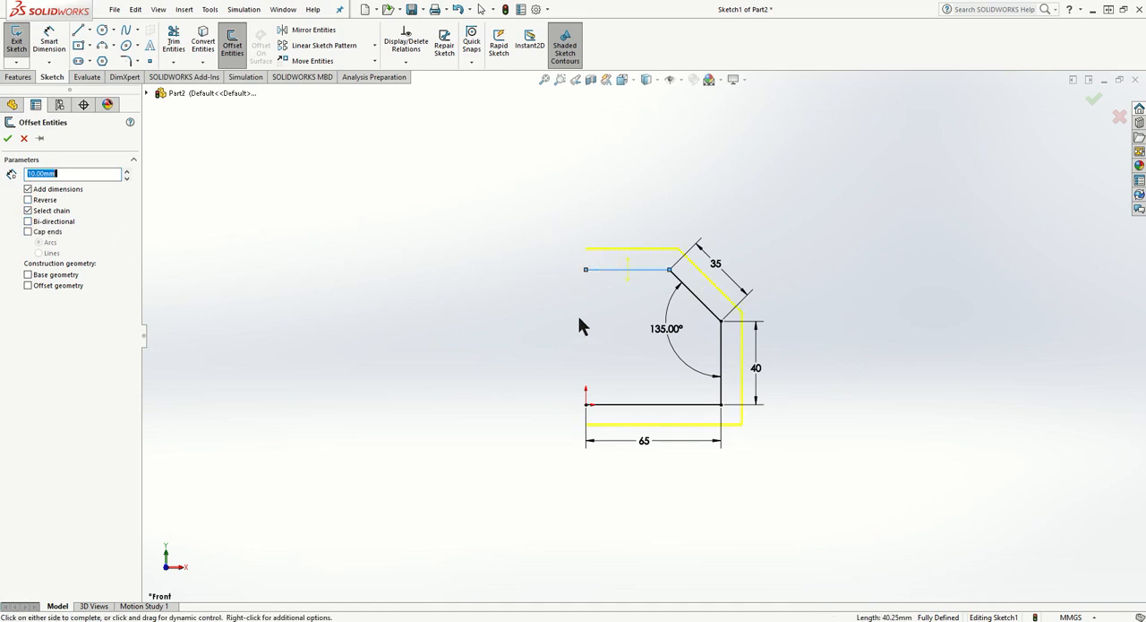
left_click(25, 138)
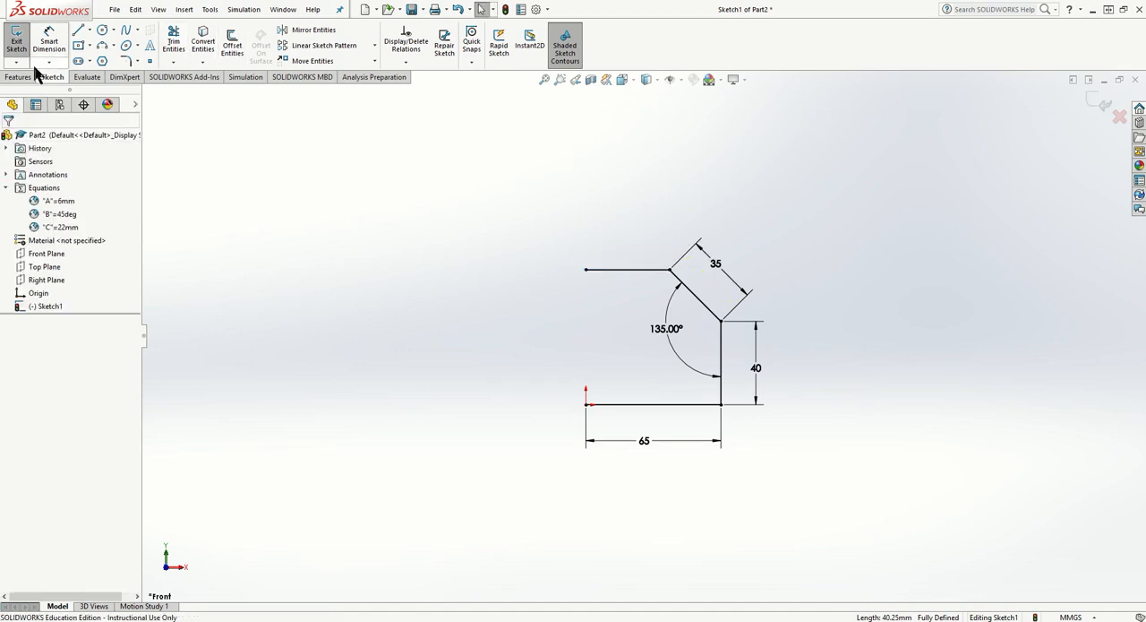
- Start a thin boss extrusion of the profile and reverse its wall thickness towards the inside of the profile
left_click(18, 76)
left_click(22, 45)
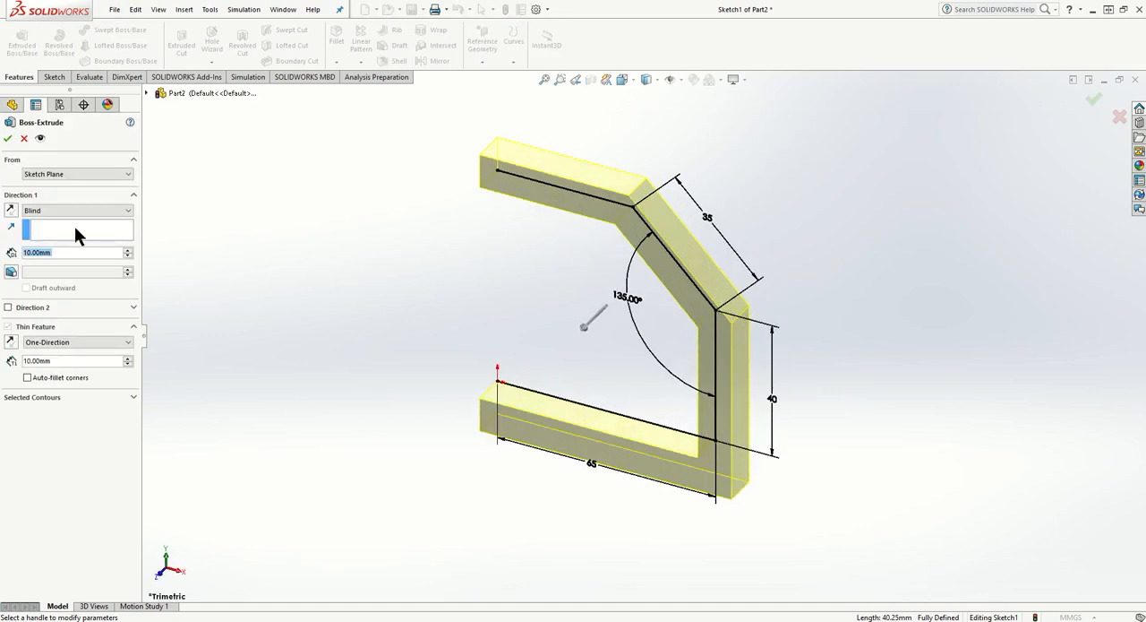
middle_click_drag(617, 343, 628, 287)
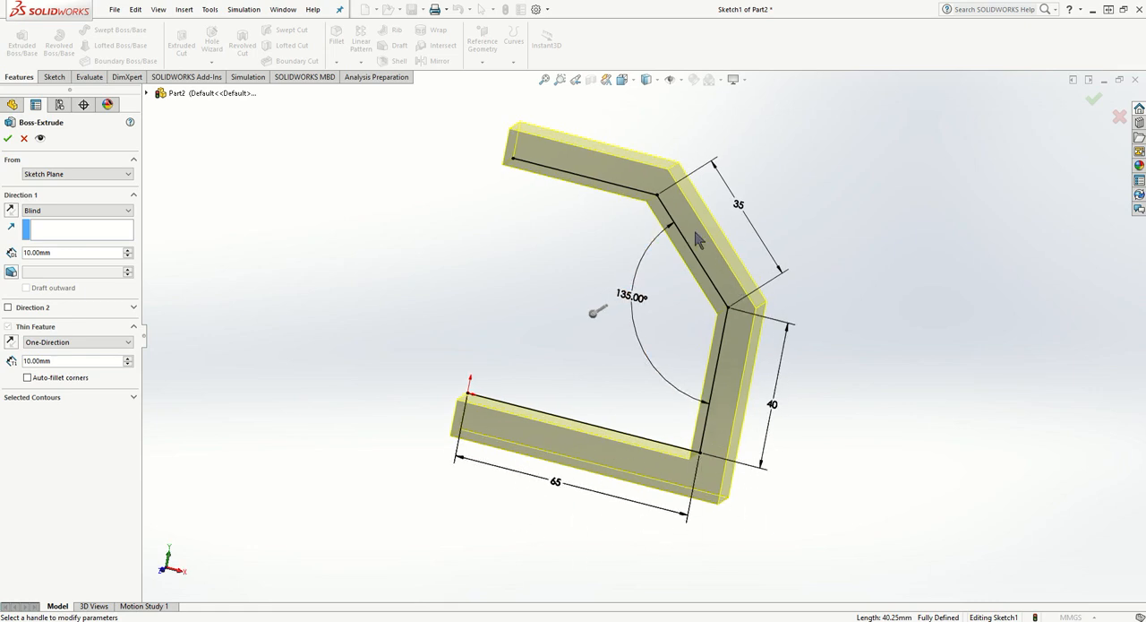
left_click(12, 343)
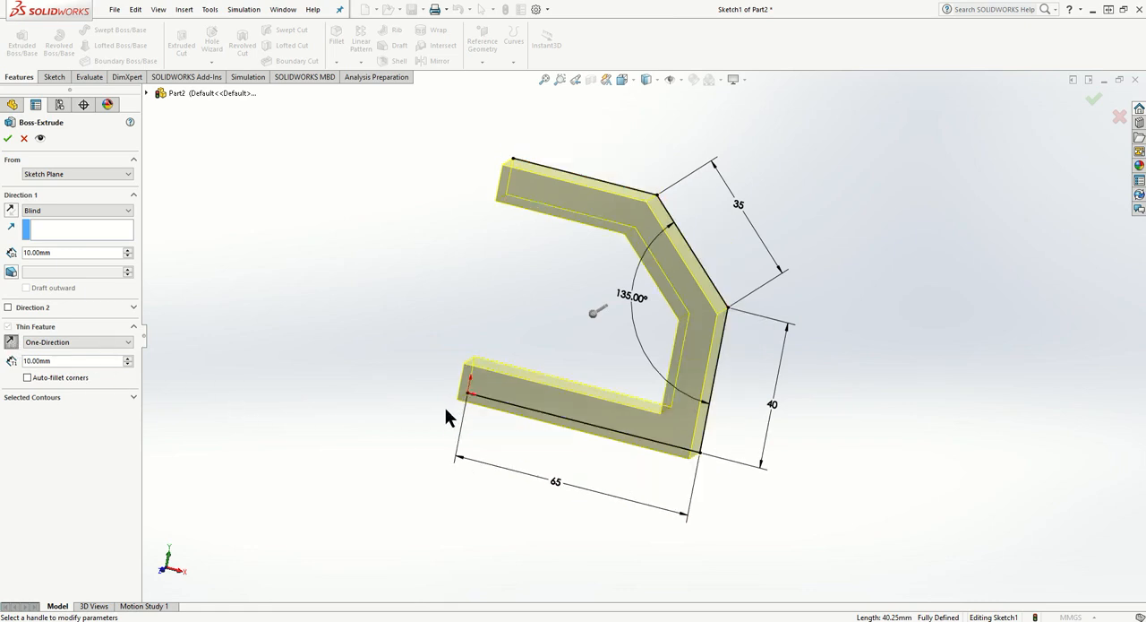
middle_click_drag(441, 408, 422, 313)
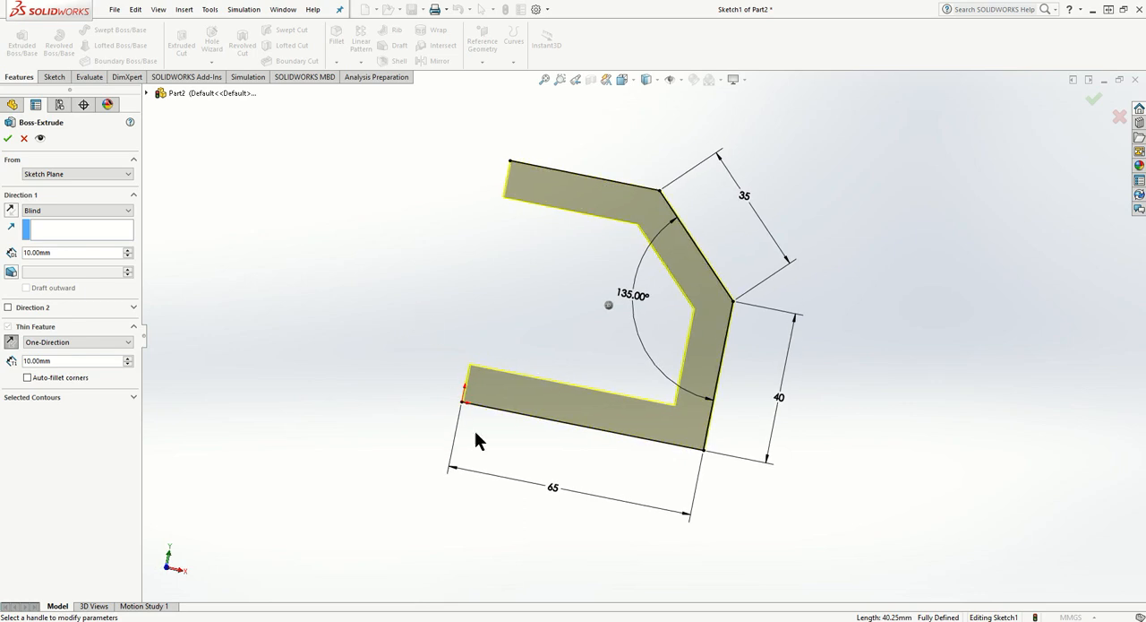
mouse_move(497, 314)
middle_mouse_down()
mouse_move(617, 336)
mouse_move(574, 341)
middle_mouse_up()
middle_click_drag(604, 177, 343, 304)
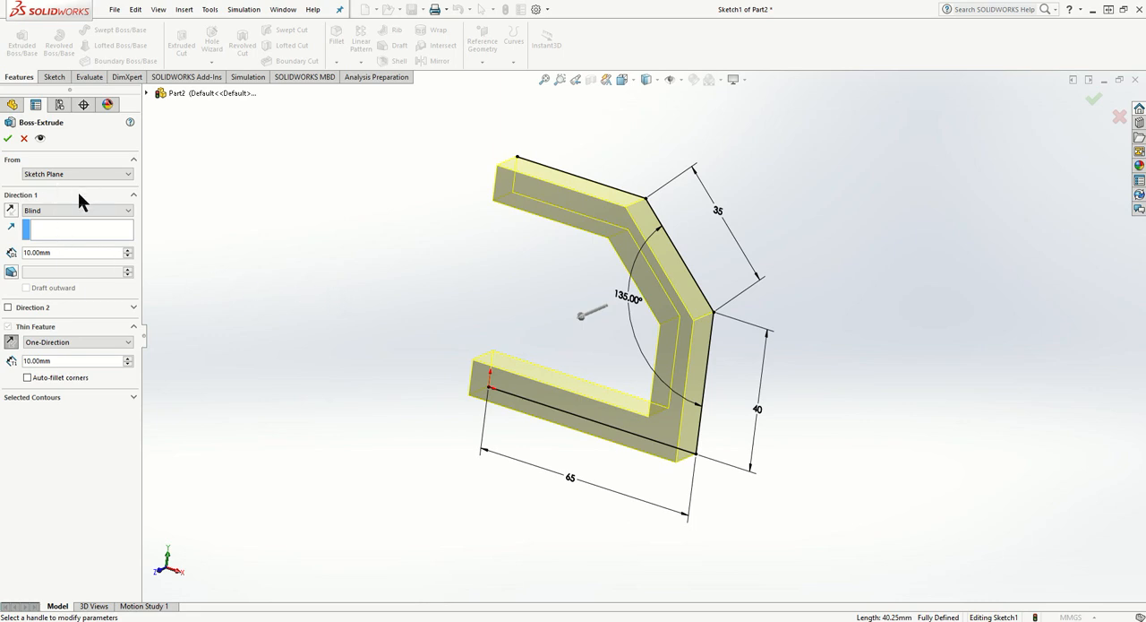
- Set the boss extrusion to Mid Plane with a depth of 65 mm and accept it
left_click(67, 212)
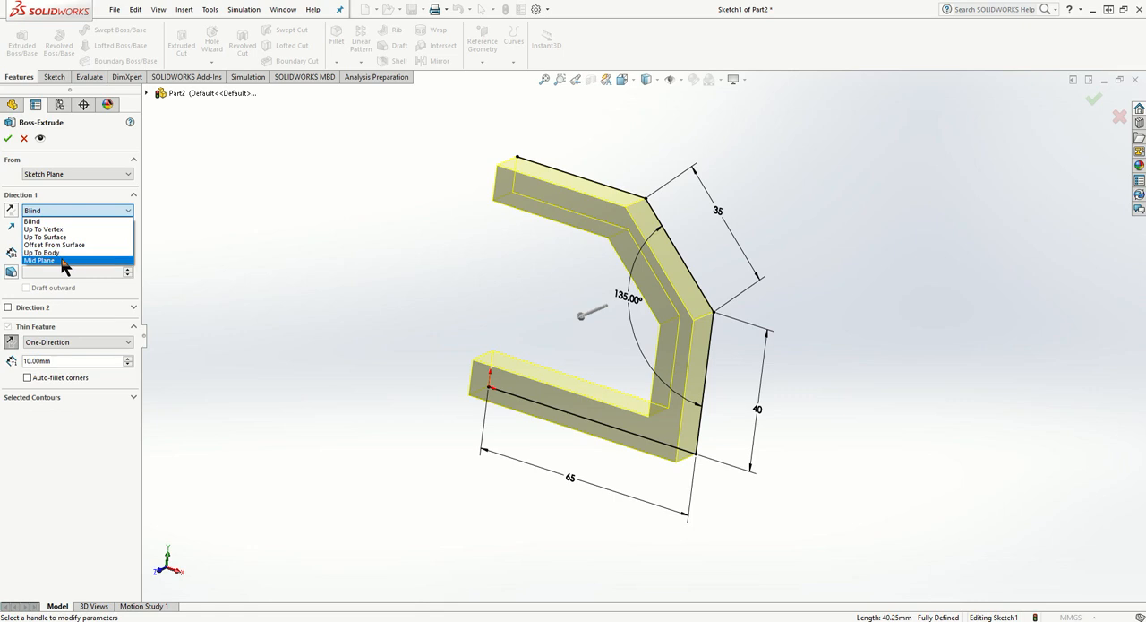
left_click(65, 262)
left_click(70, 255)
double_click(70, 255)
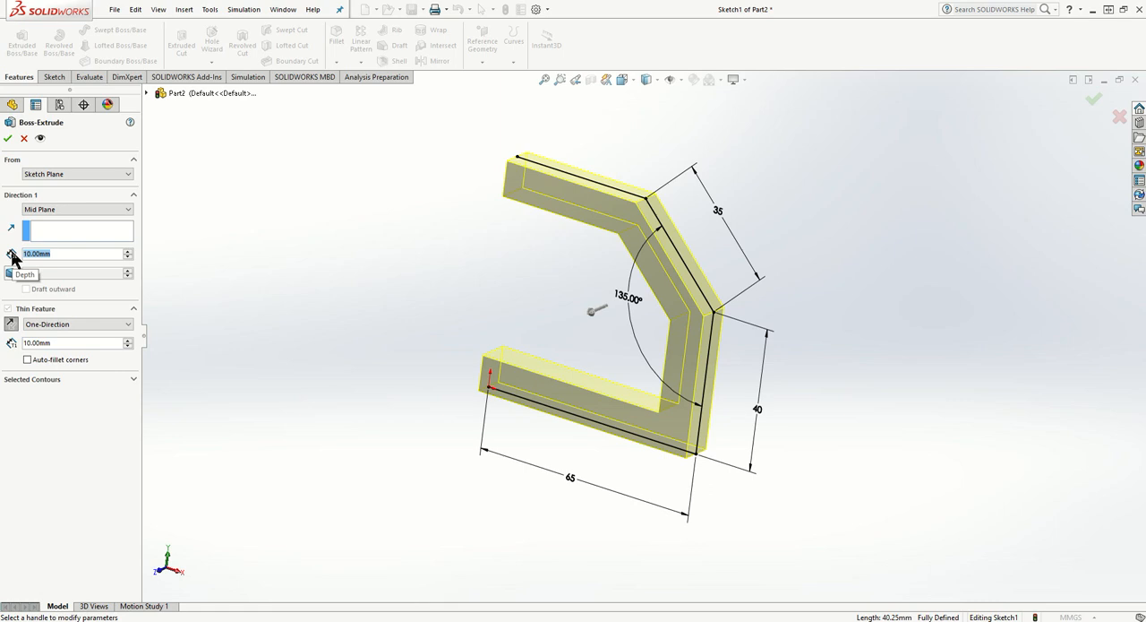
type("65")
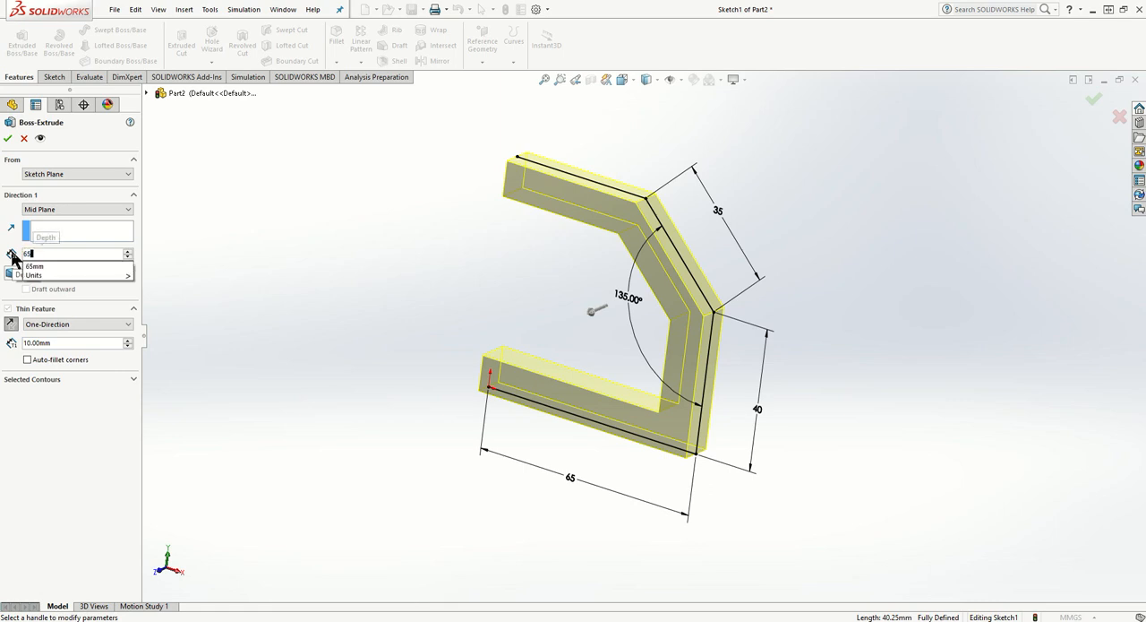
key("Return")
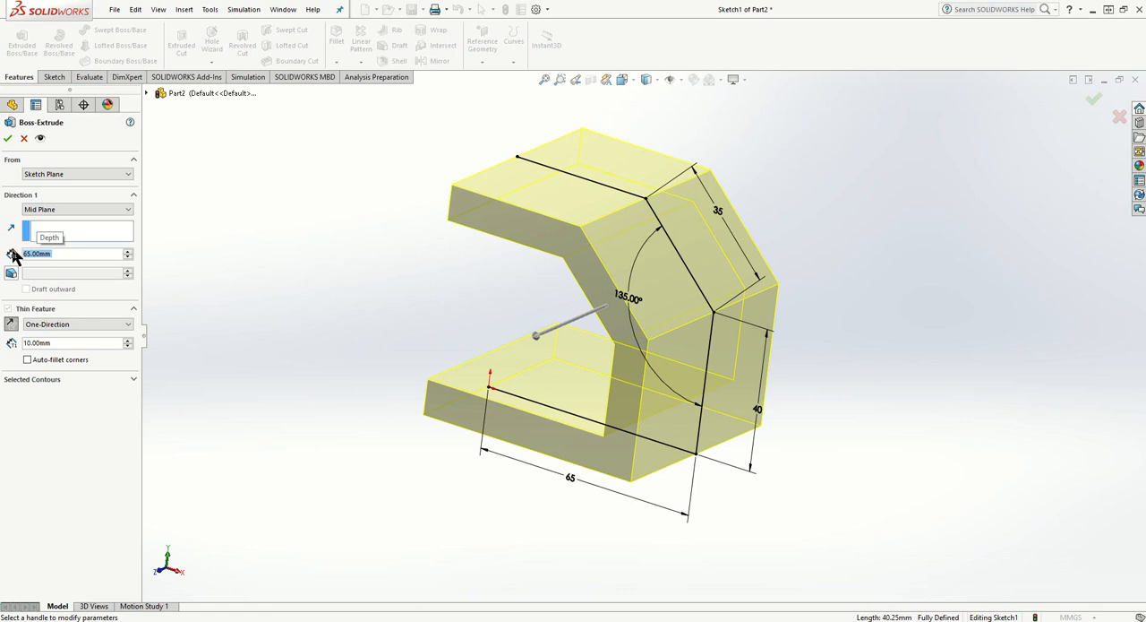
left_click(8, 138)
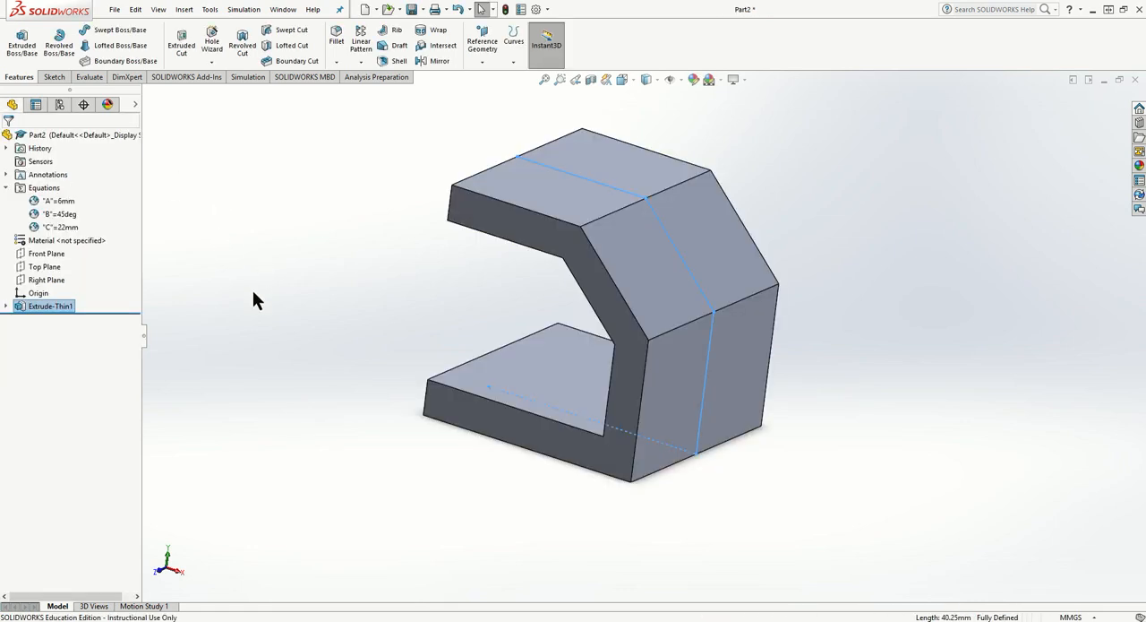
left_click(250, 314)
- Edit the thin extrusion to set its wall thickness to 5 mm
middle_click_drag(247, 316, 282, 296)
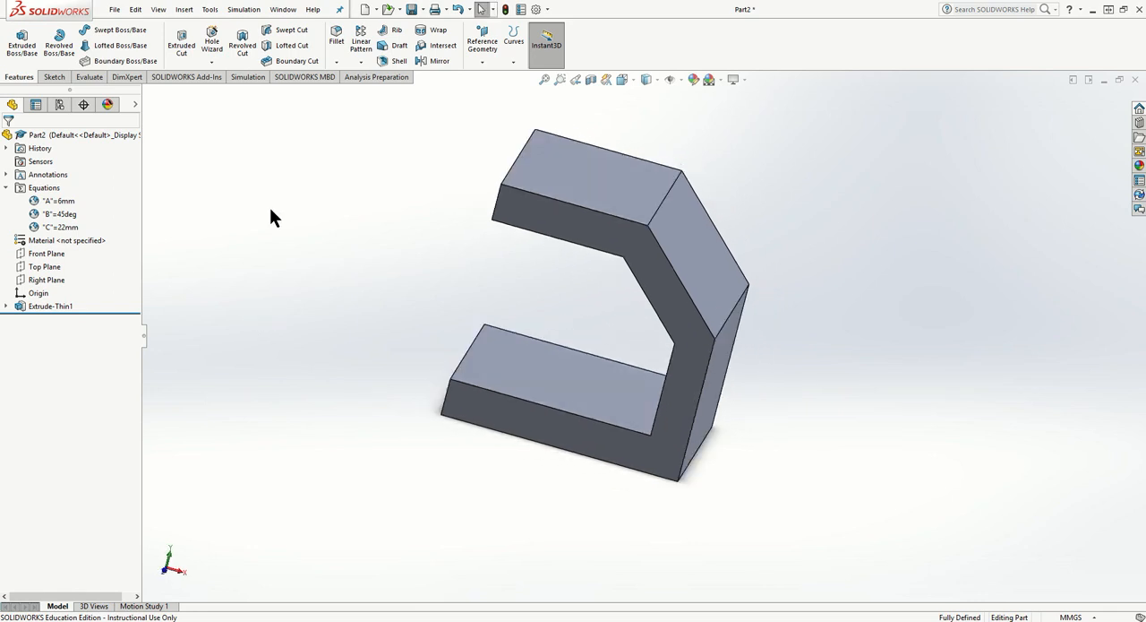
right_click(52, 306)
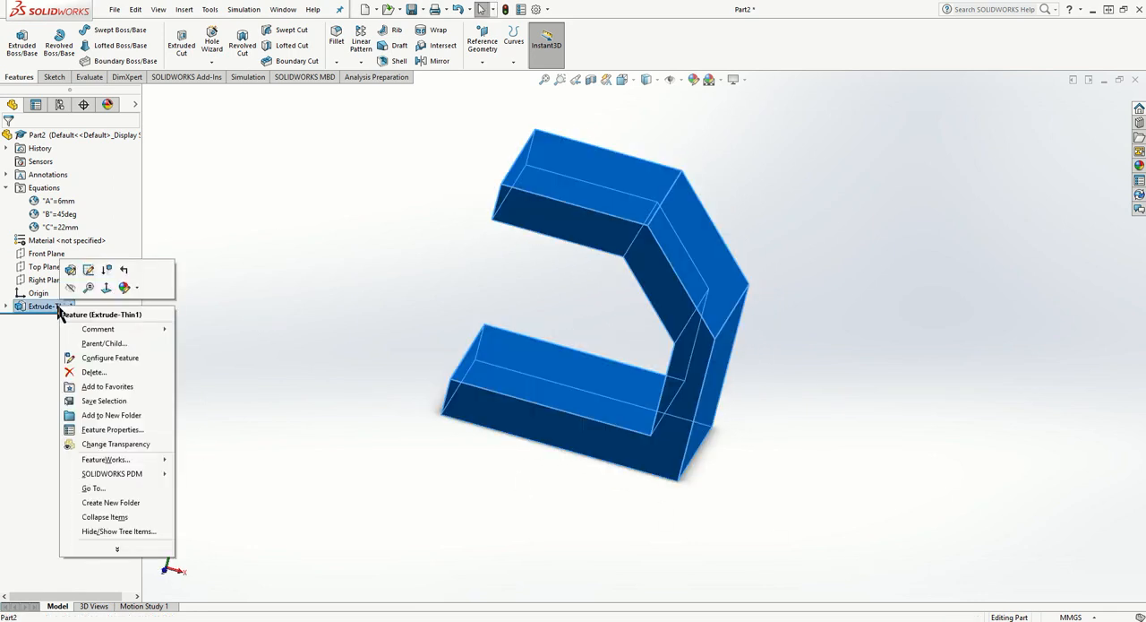
left_click(72, 267)
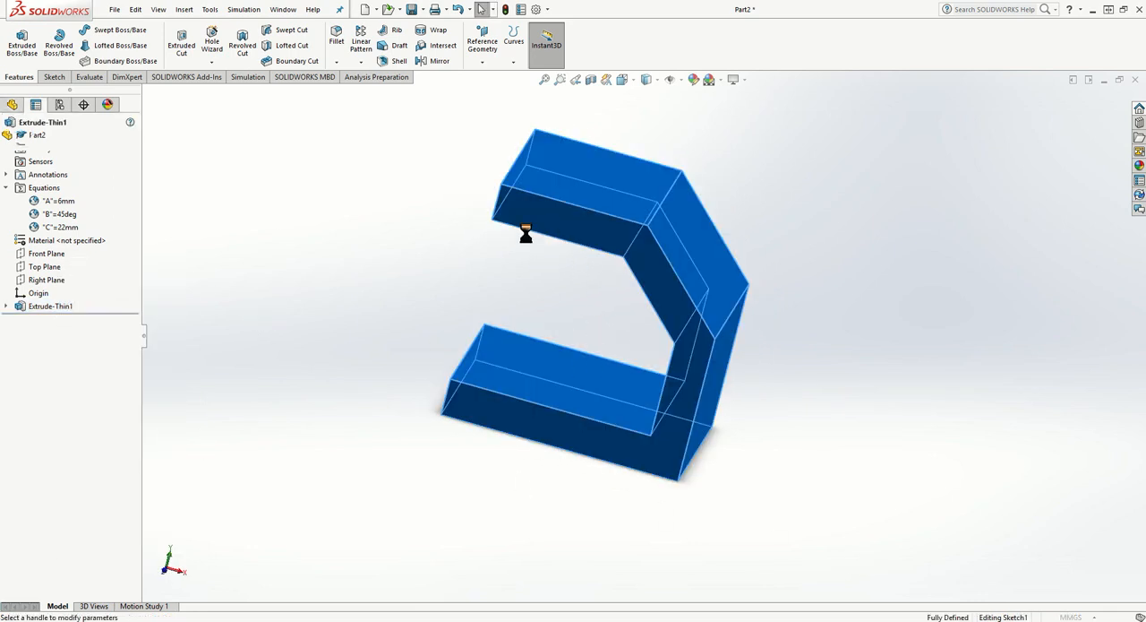
double_click(83, 343)
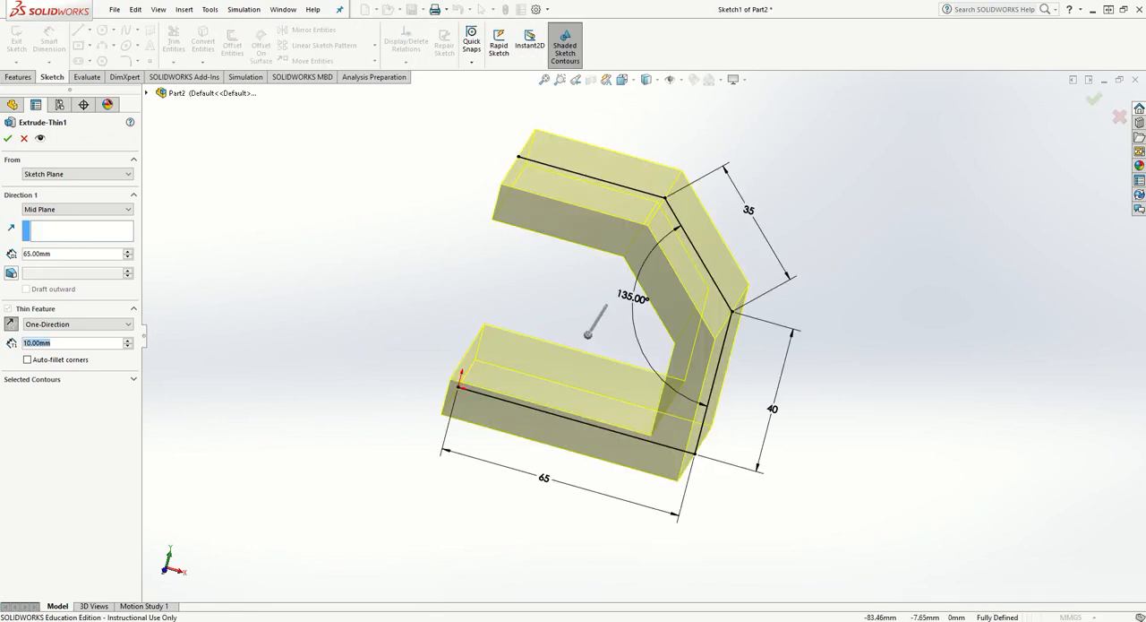
type("5")
key("Return")
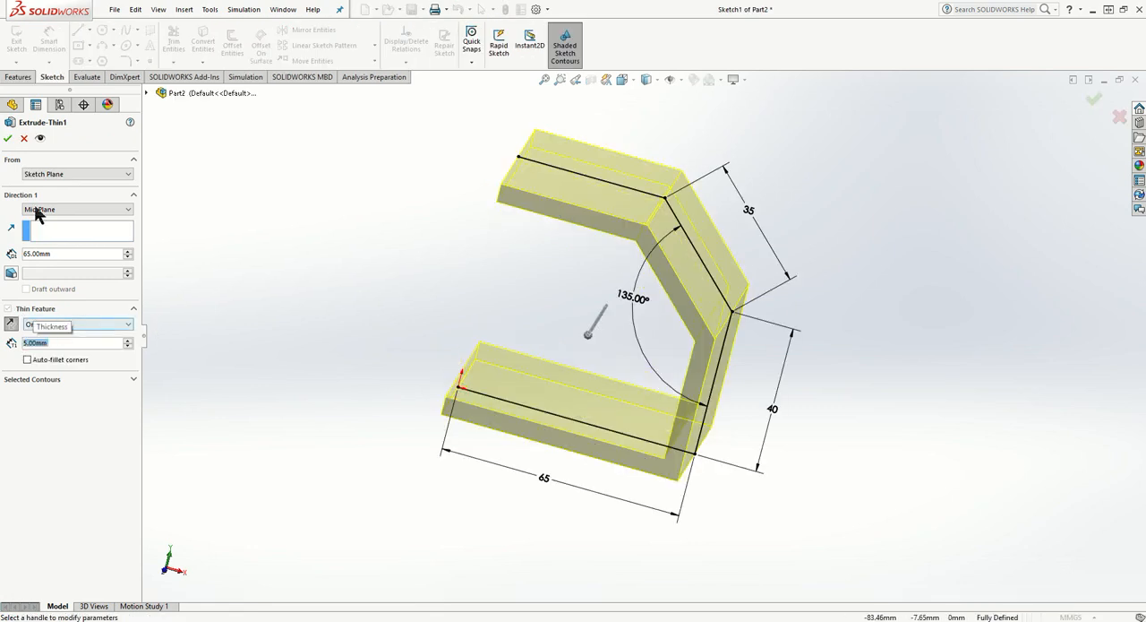
left_click(8, 139)
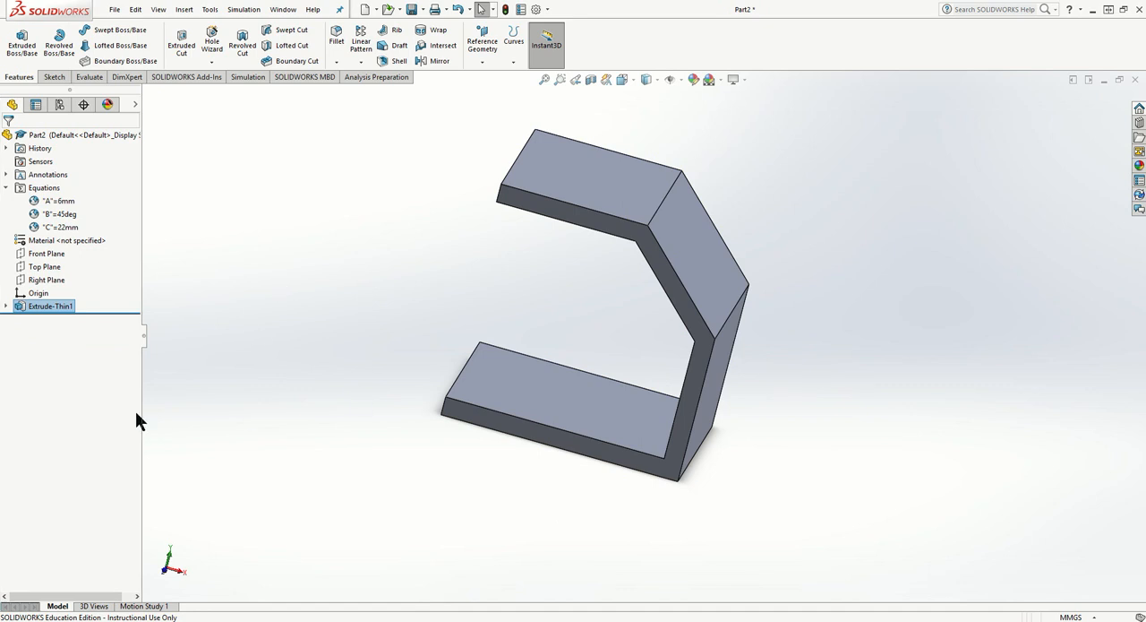
- Edit the thin extrusion to try the Two-Direction thickness type, return it to One-Direction, and accept
right_click(47, 307)
left_click(52, 277)
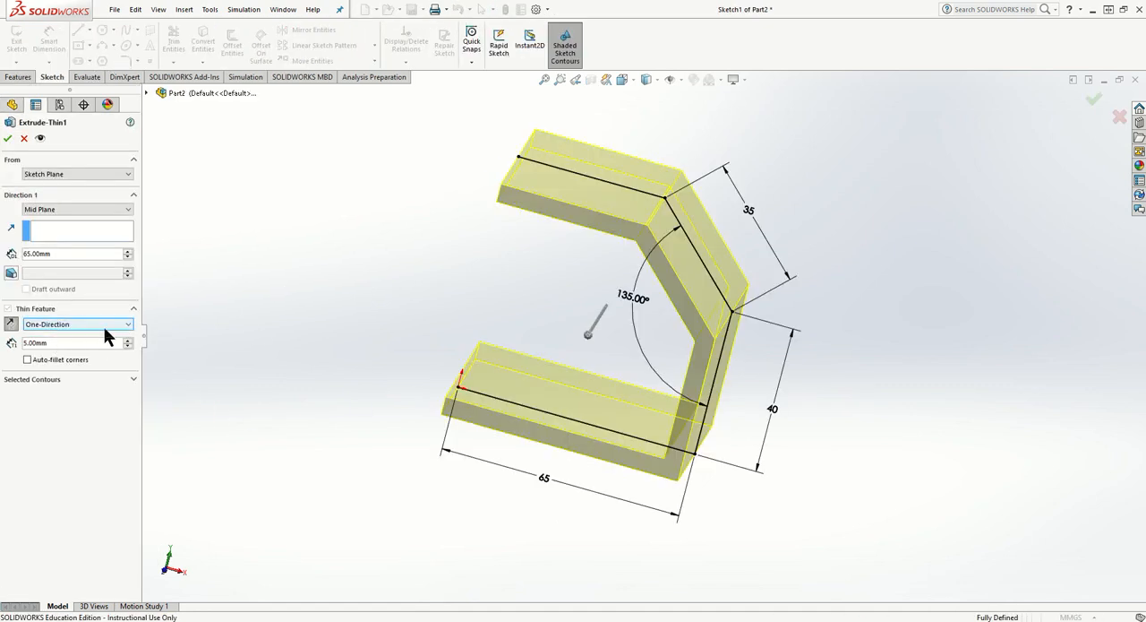
middle_click_drag(482, 363, 487, 334)
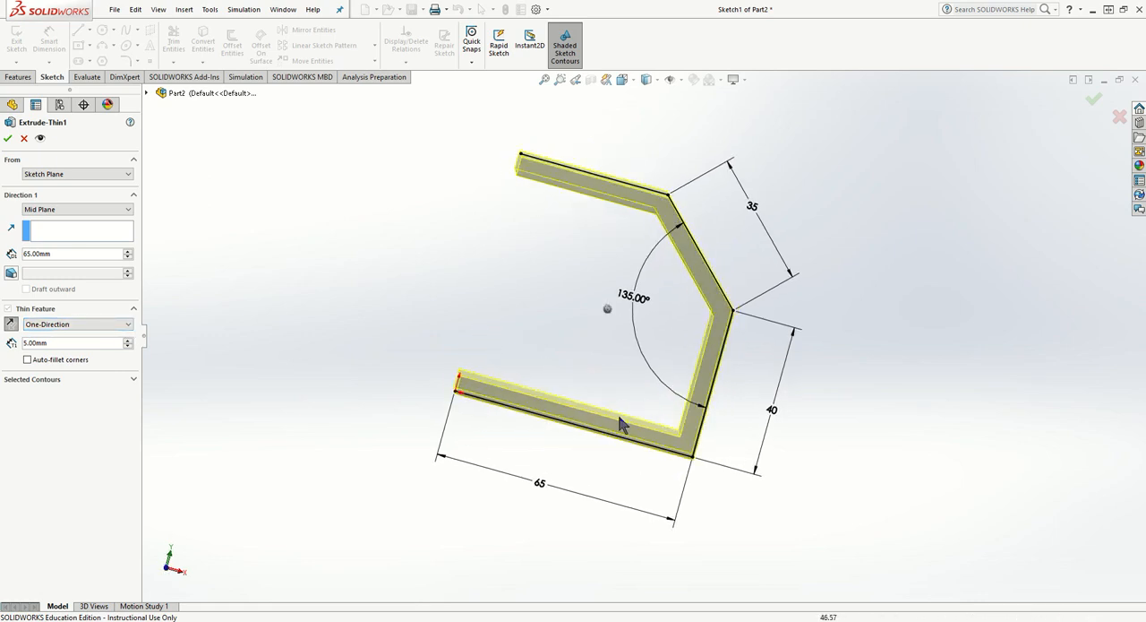
left_click(86, 324)
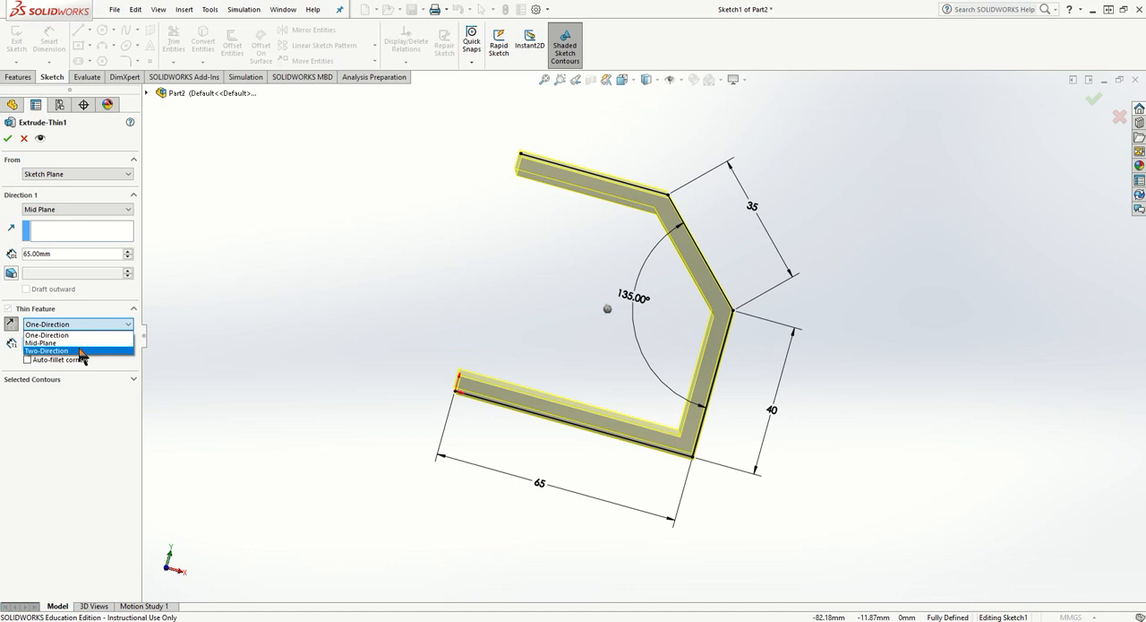
left_click(81, 350)
left_click(63, 324)
left_click(68, 335)
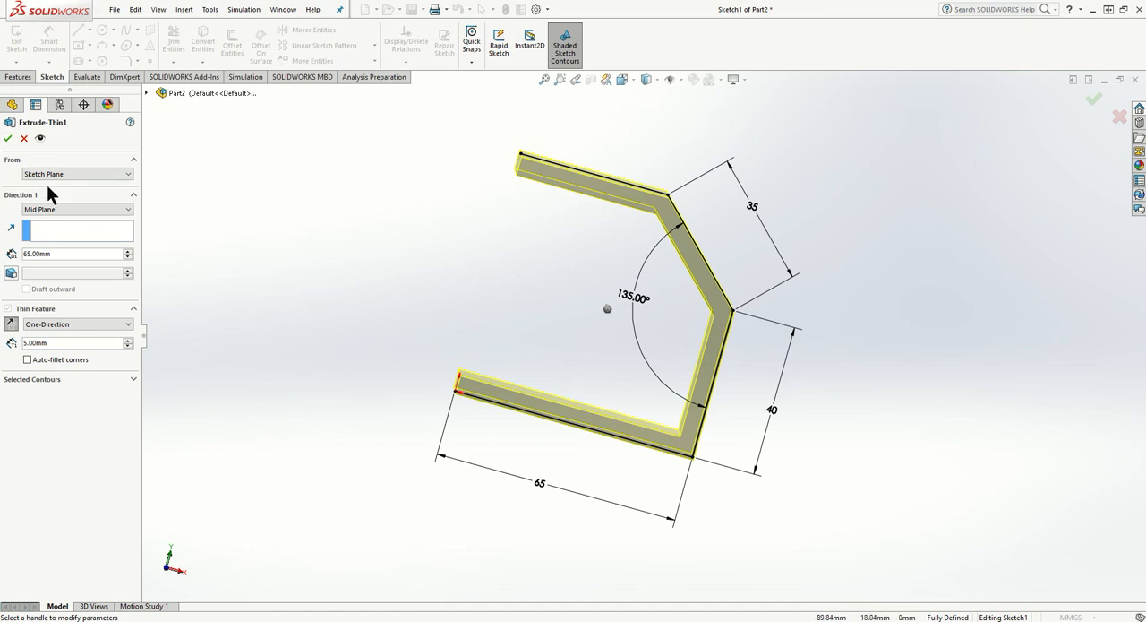
left_click(8, 140)
- Orient the model to a standard angled view that looks into its open side
middle_click_drag(487, 282, 377, 331)
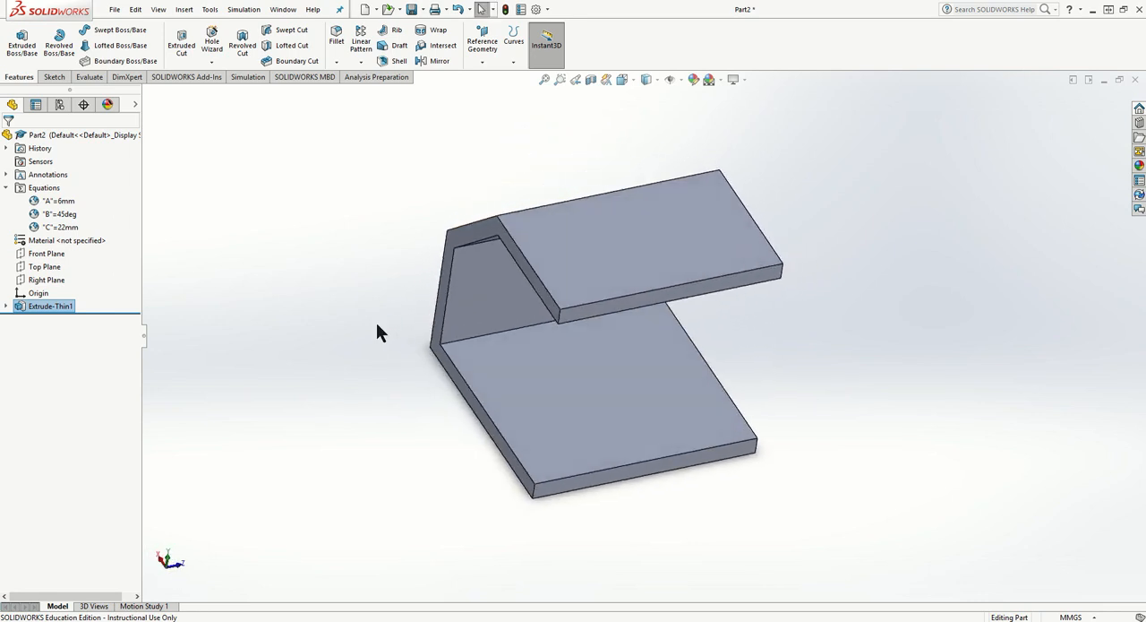
middle_click_drag(813, 325, 756, 316)
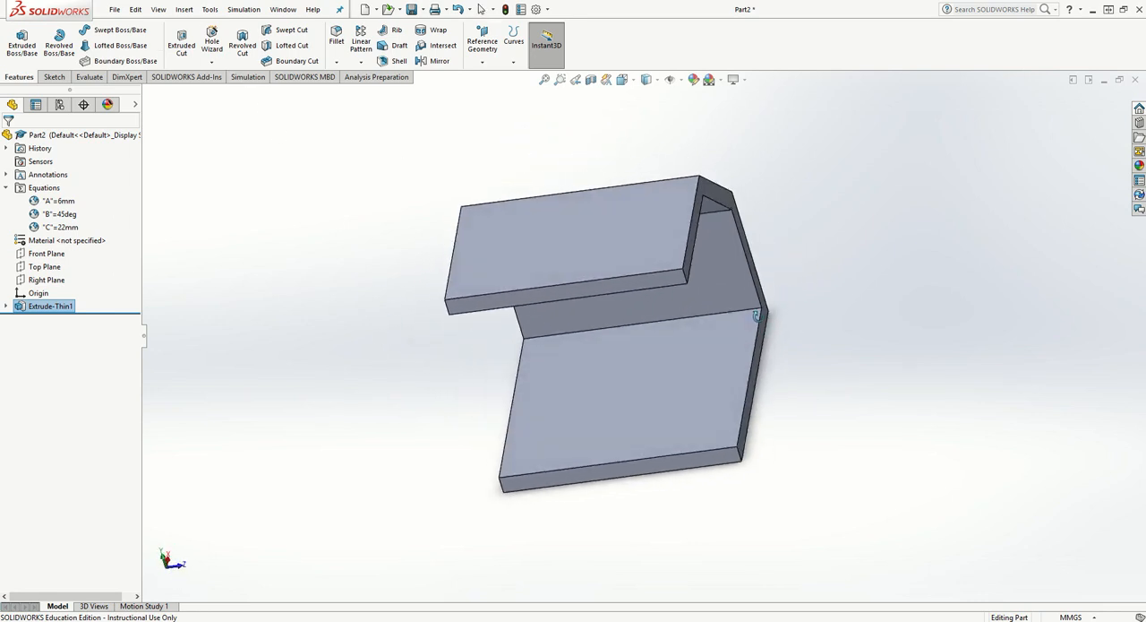
key("space")
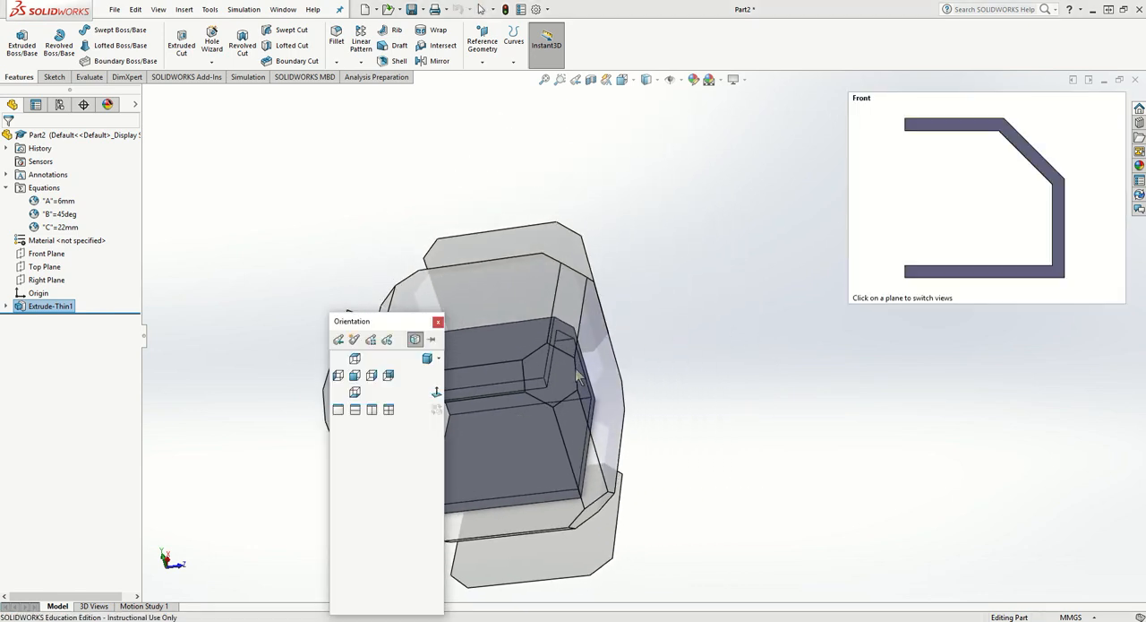
left_click(557, 367)
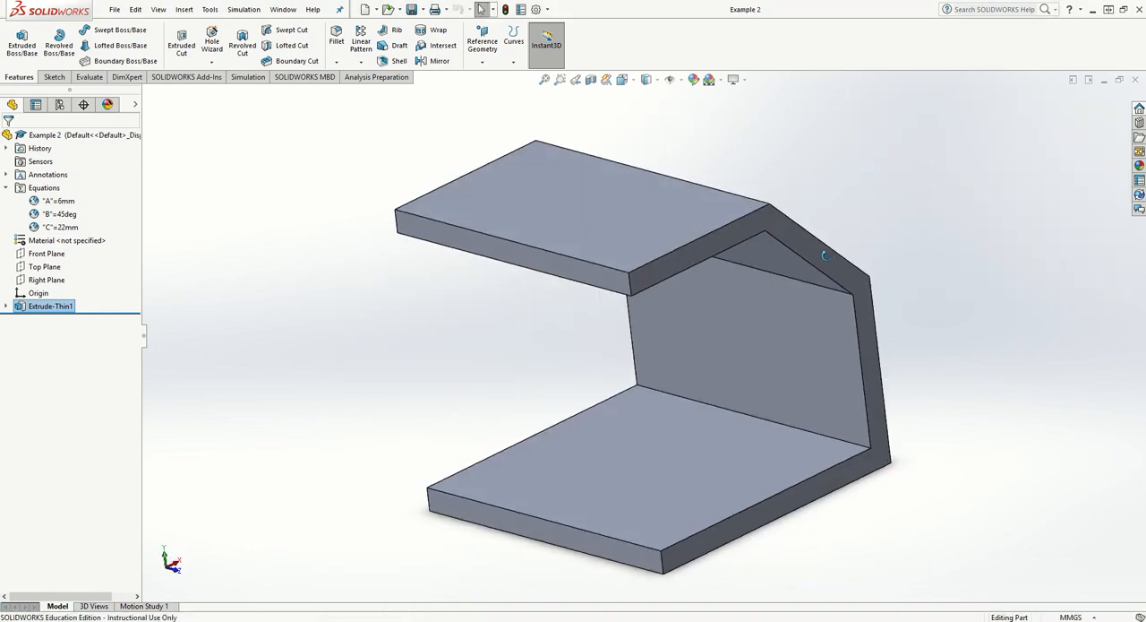
- Start a sketch on the outer bottom face of the lower plate and view it face-on
middle_click_drag(952, 315, 794, 248)
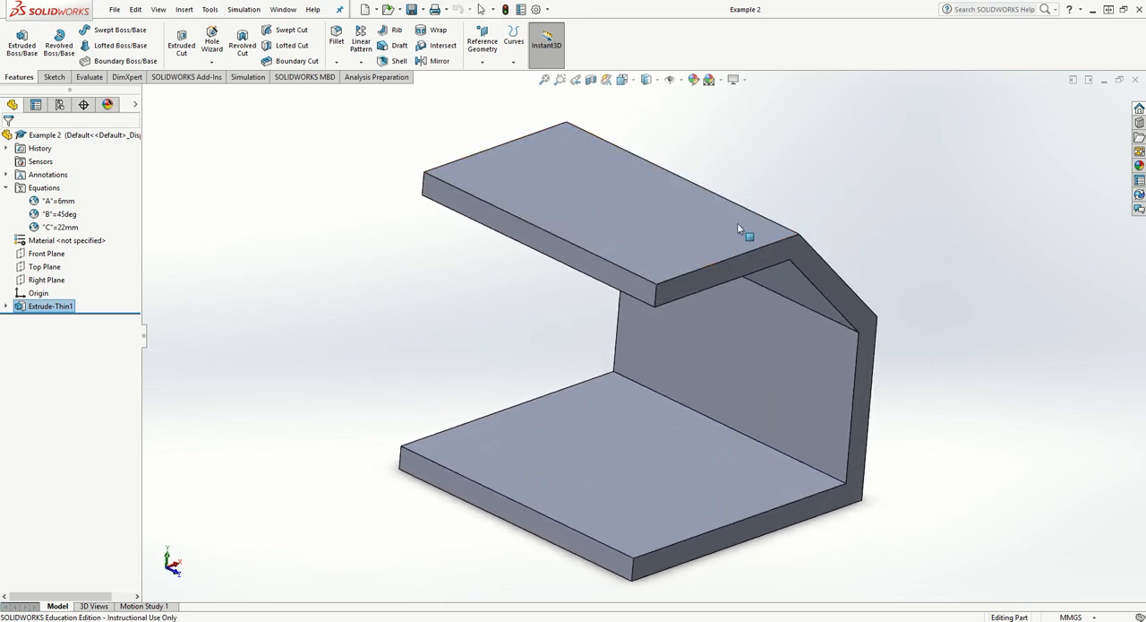
middle_click_drag(738, 224, 649, 282)
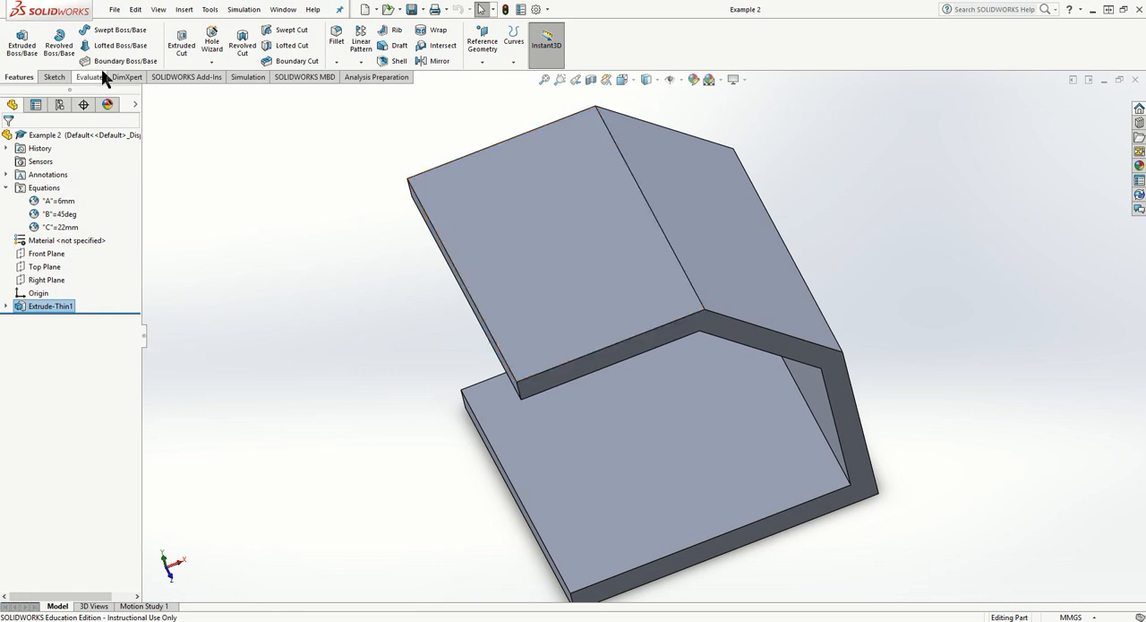
left_click(52, 78)
mouse_move(254, 345)
middle_mouse_down()
mouse_move(322, 108)
mouse_move(416, 98)
middle_mouse_up()
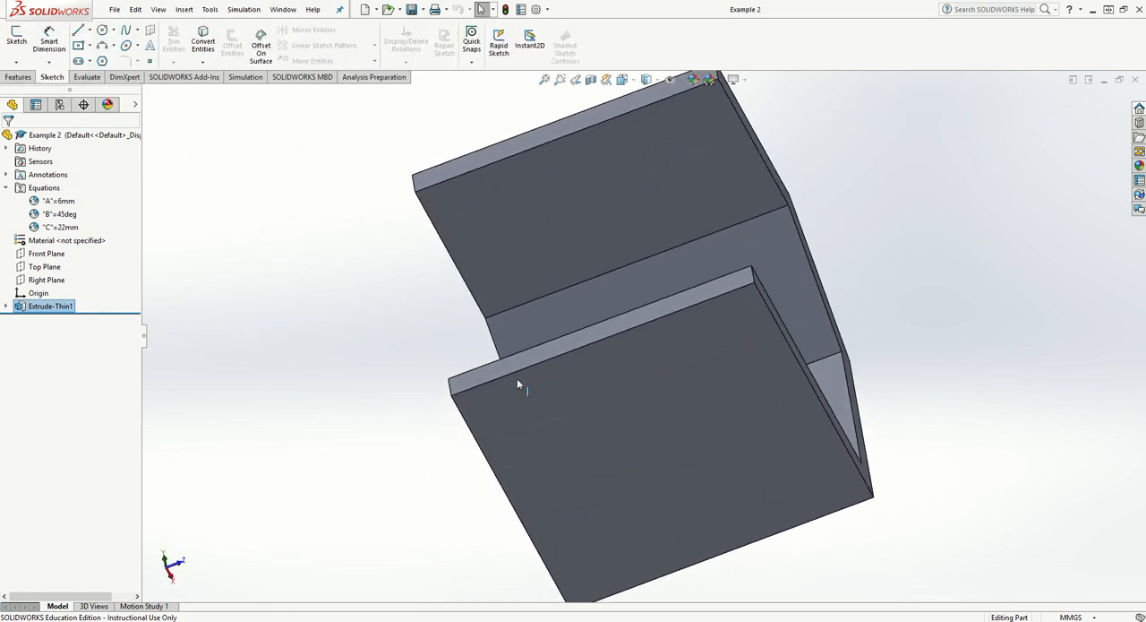
left_click(573, 412)
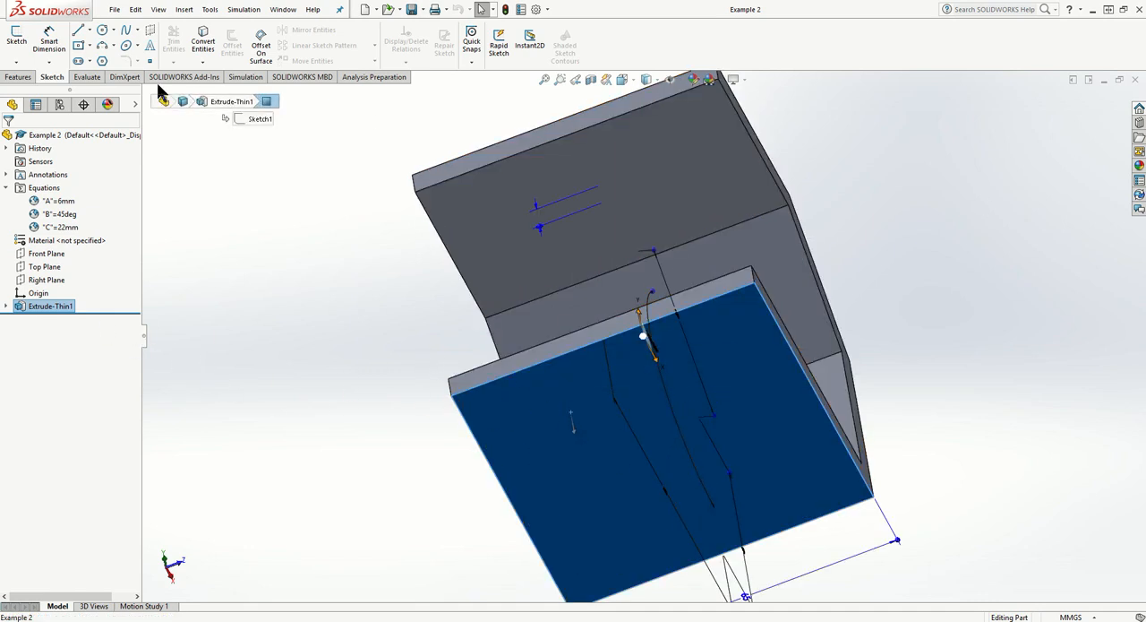
left_click(17, 40)
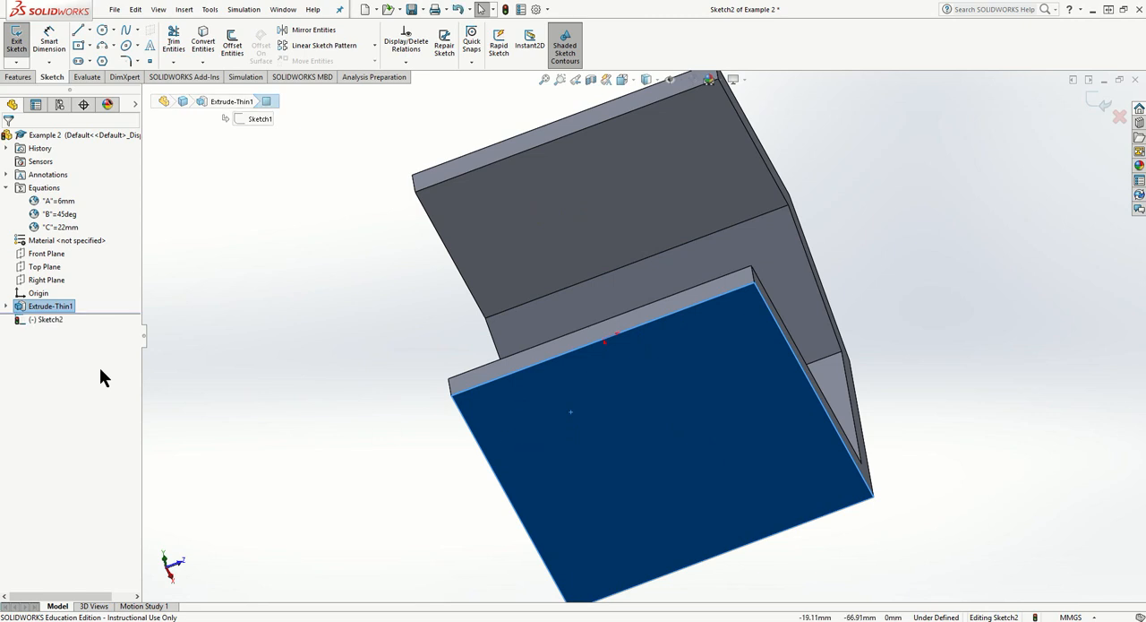
right_click(42, 322)
left_click(69, 306)
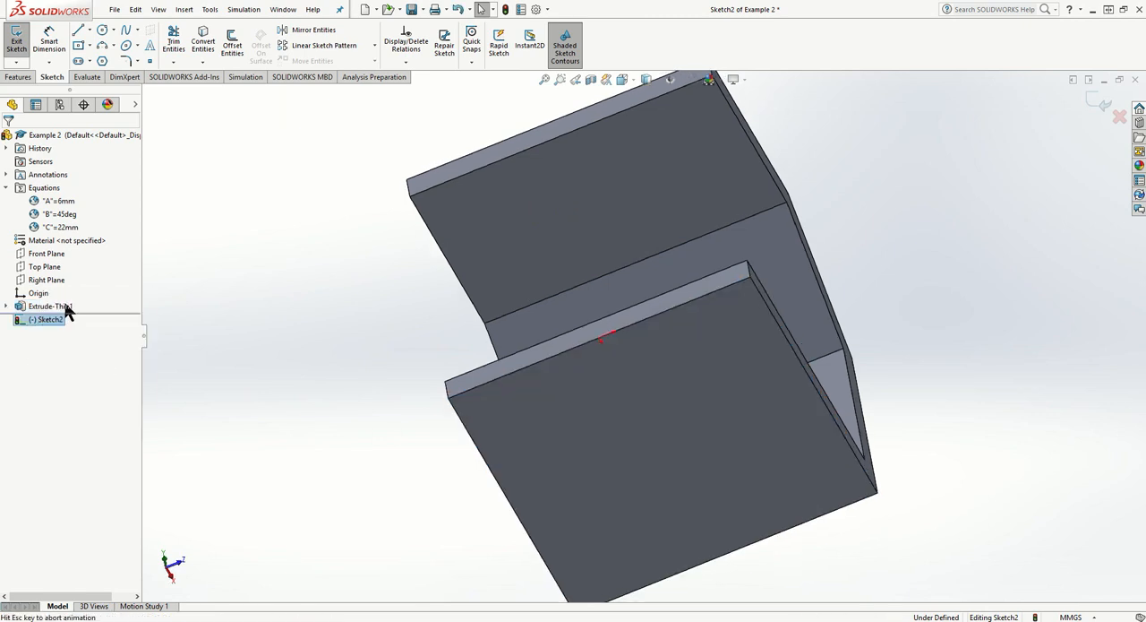
- Sketch an open tab profile at the plate's corner: vertical line about 4.6 mm, tangent 180° arc about 3.3 mm radius, vertical line back to the edge
scroll(518, 375, "down", 1)
scroll(519, 375, "up", 1)
scroll(518, 375, "down", 1)
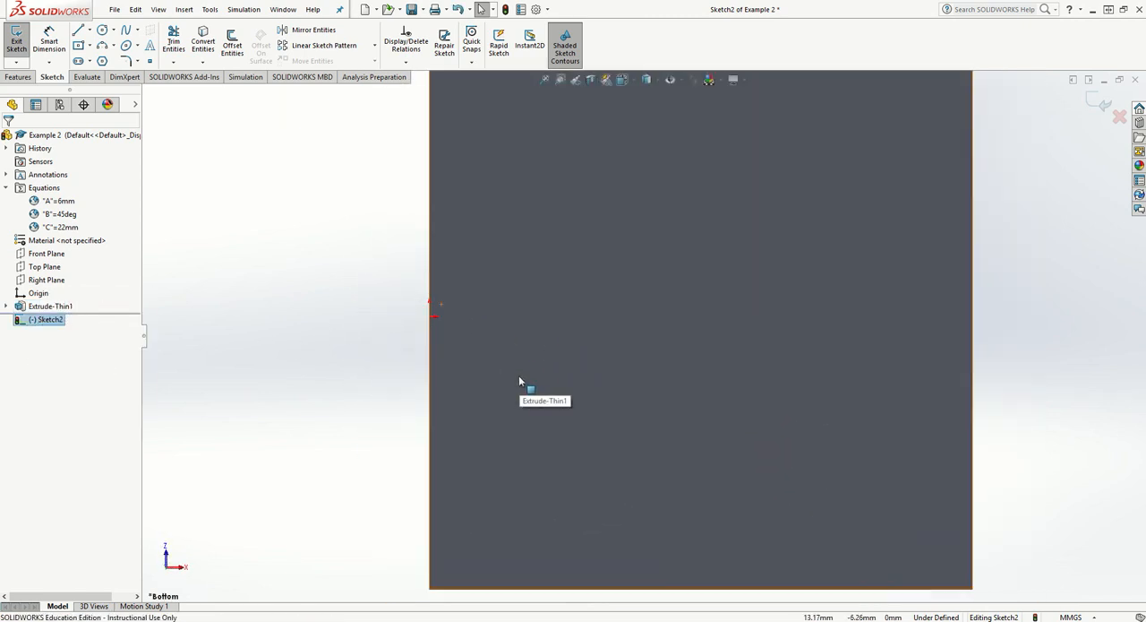
scroll(519, 376, "up", 5)
scroll(576, 205, "down", 3)
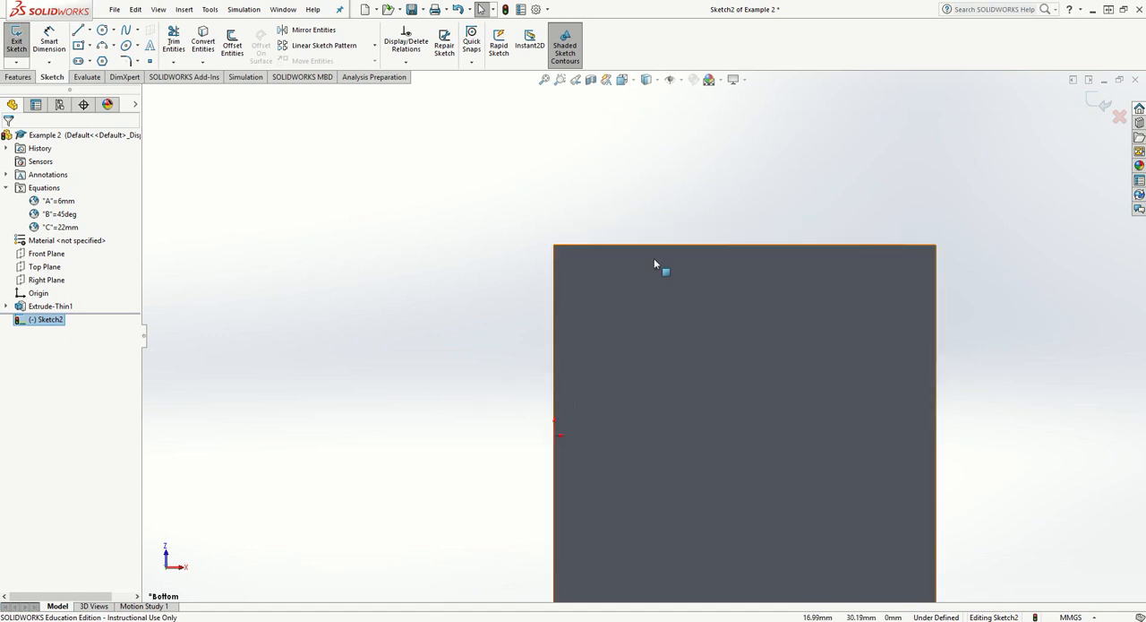
left_click(79, 34)
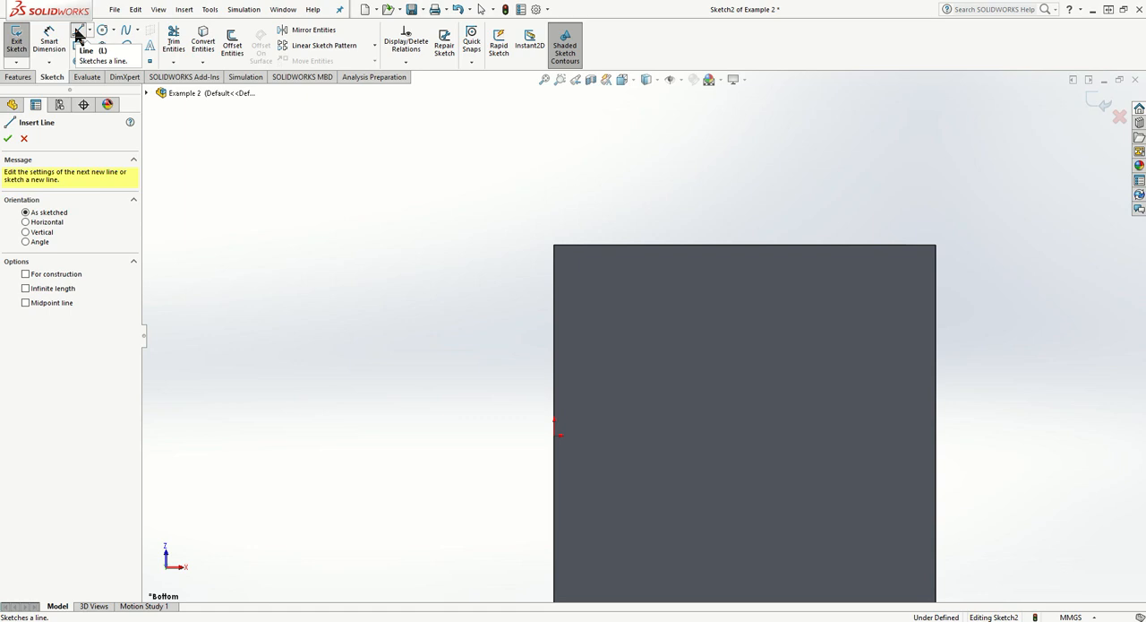
left_click(554, 244)
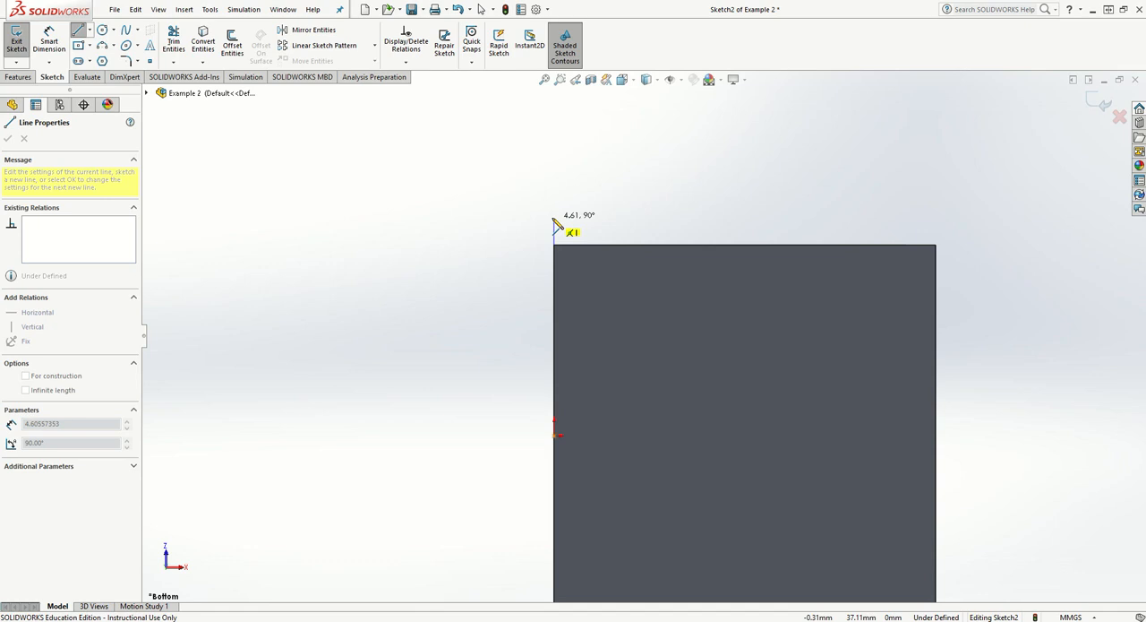
left_click(554, 218)
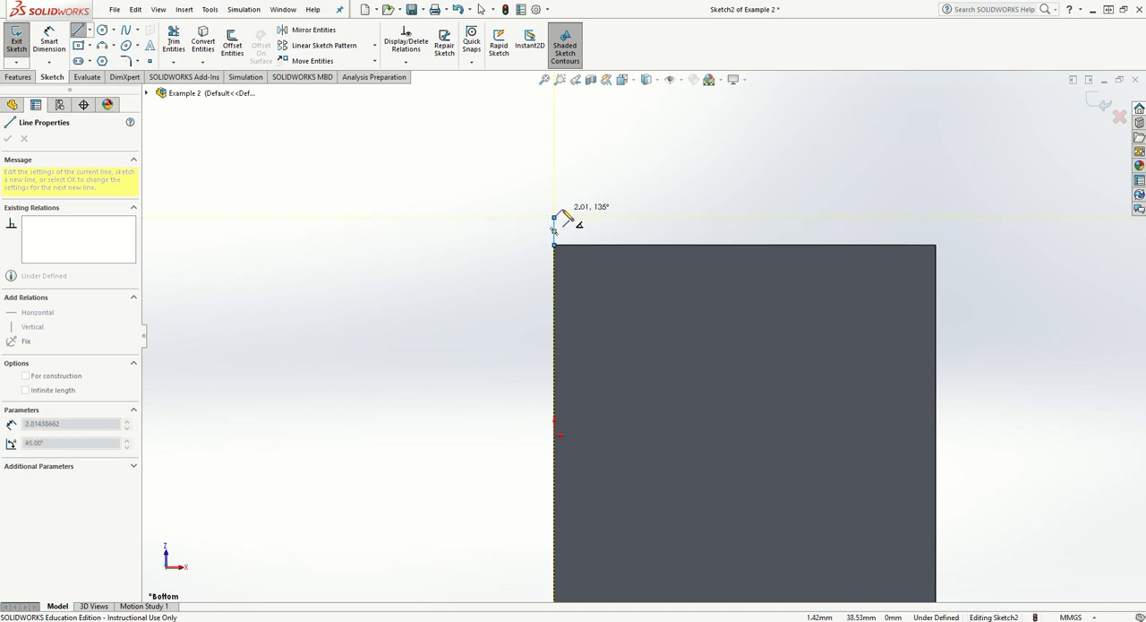
key("a")
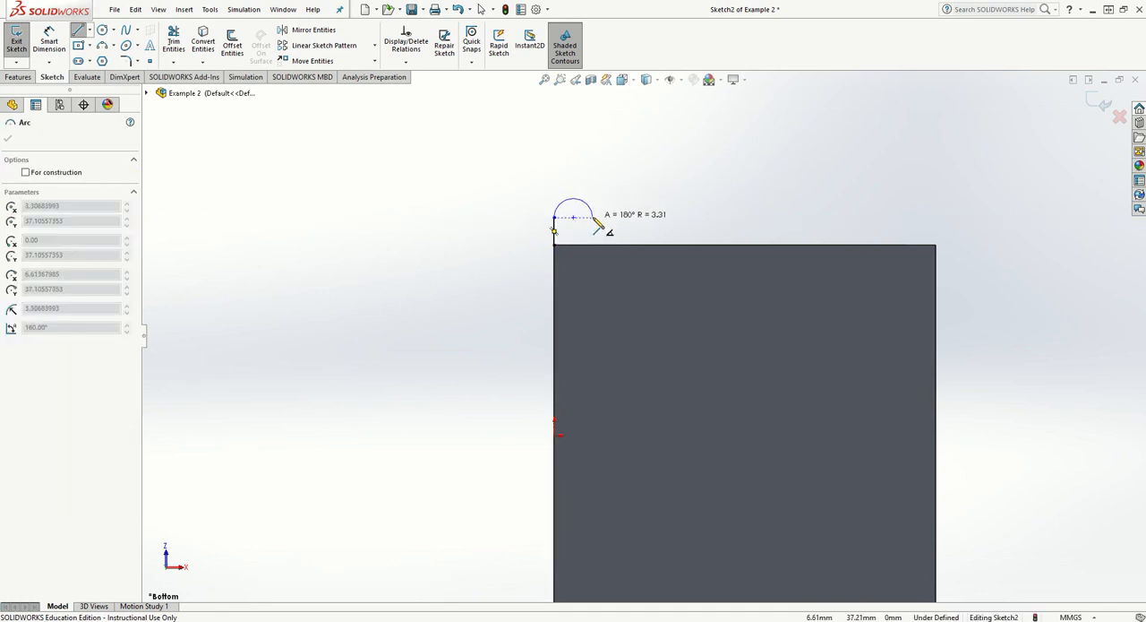
left_click(593, 218)
left_click(593, 244)
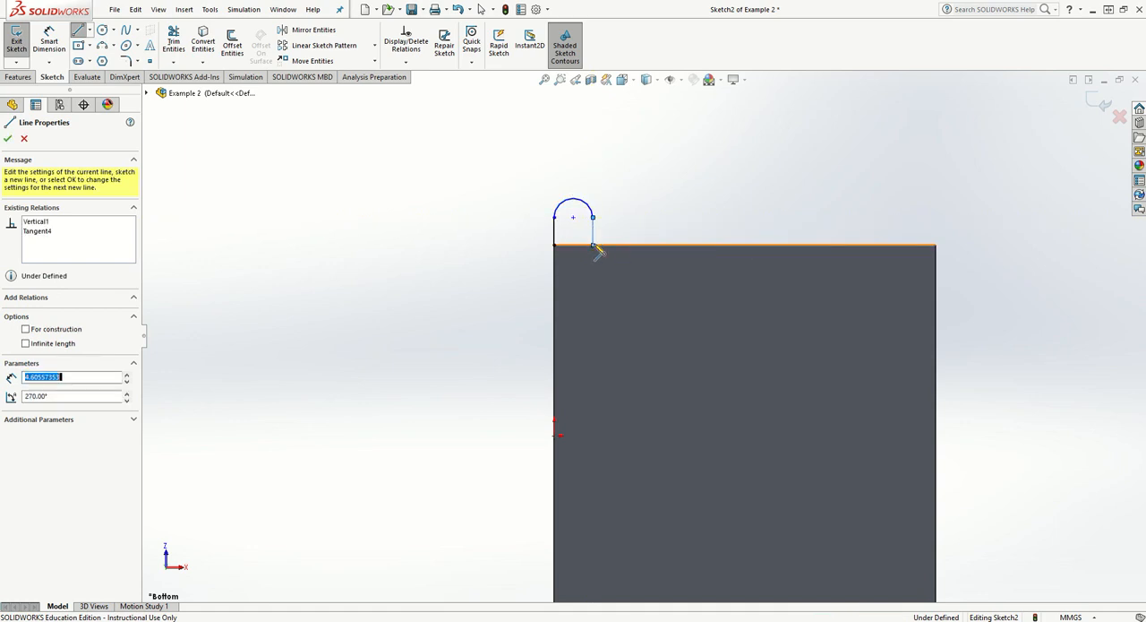
key("Escape")
- Dimension the tab's vertical line at the plate corner to 5 mm
scroll(622, 198, "up", 3)
scroll(618, 197, "down", 7)
scroll(614, 457, "up", 5)
scroll(618, 443, "down", 4)
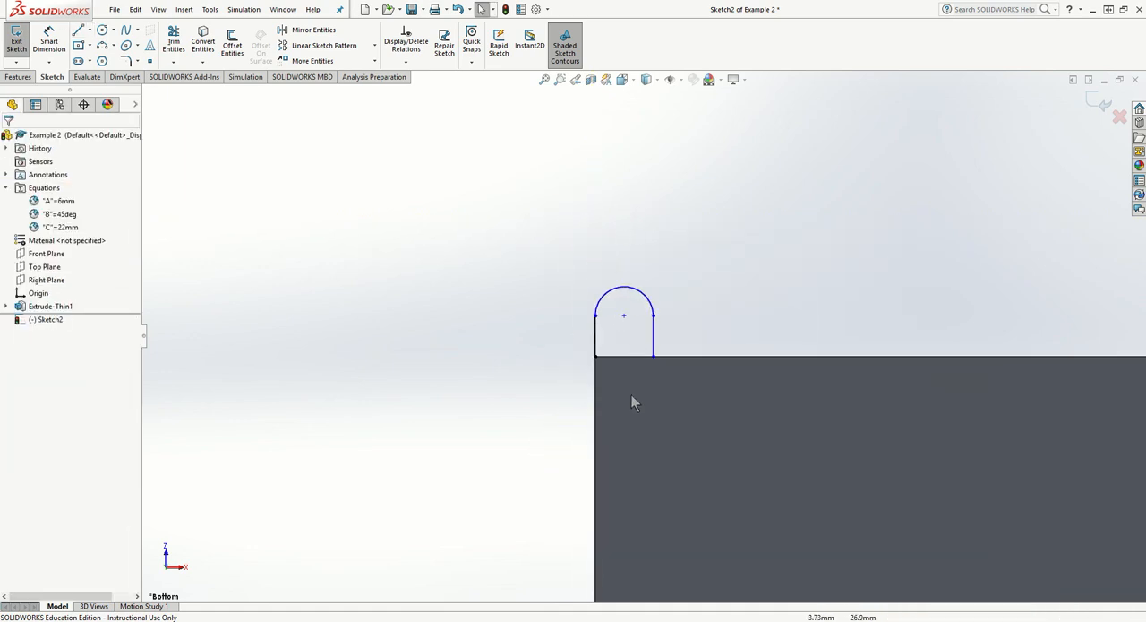
scroll(622, 340, "down", 2)
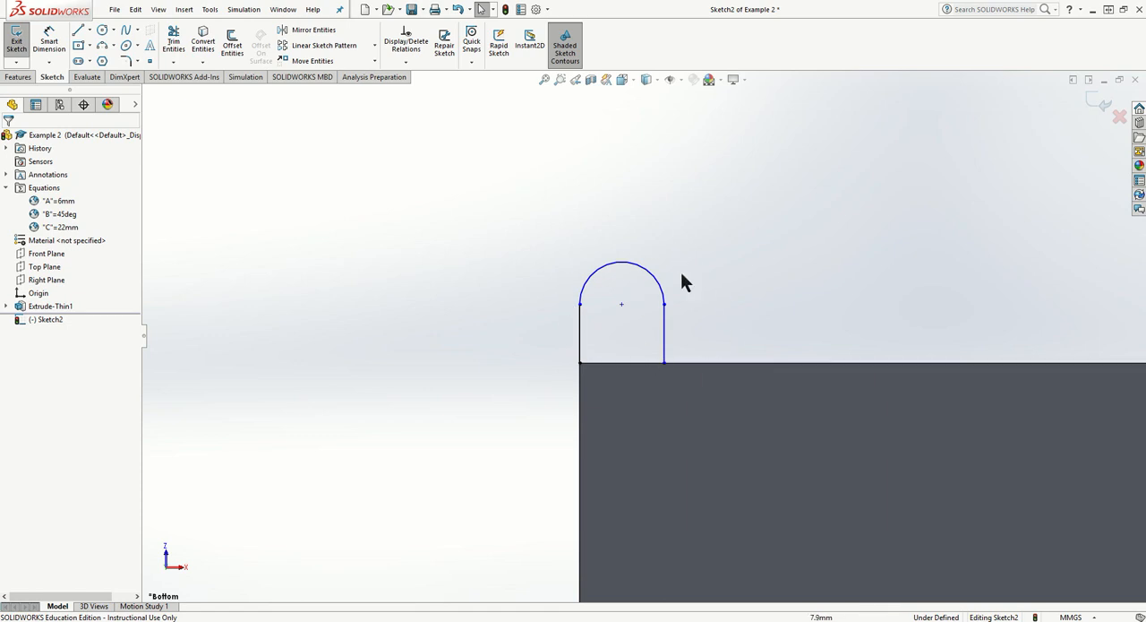
left_click(48, 40)
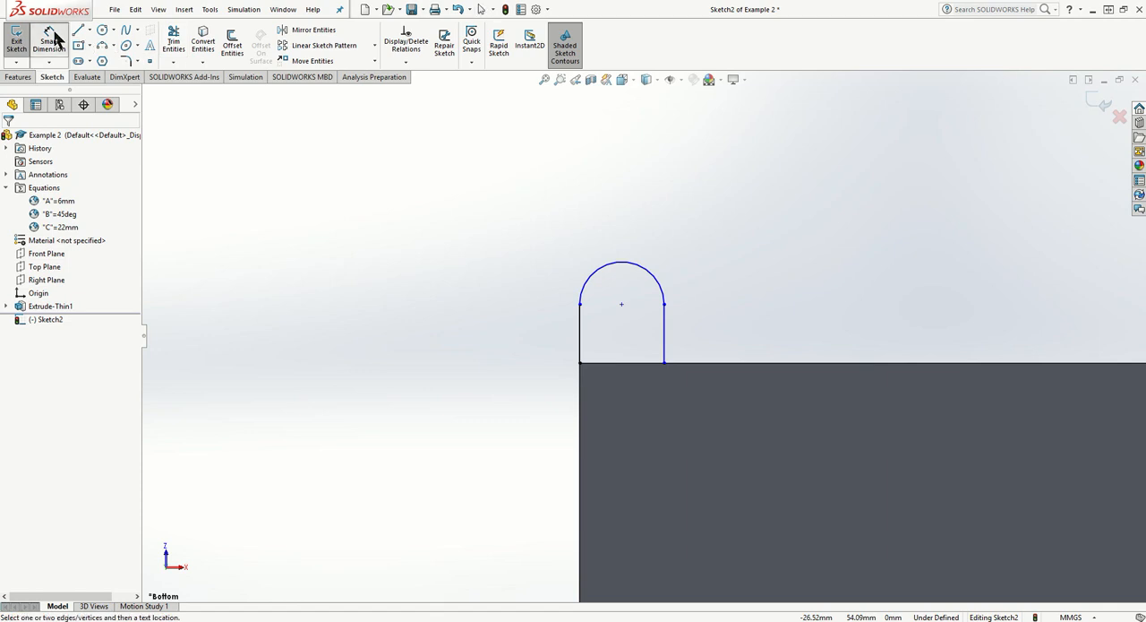
left_click(580, 334)
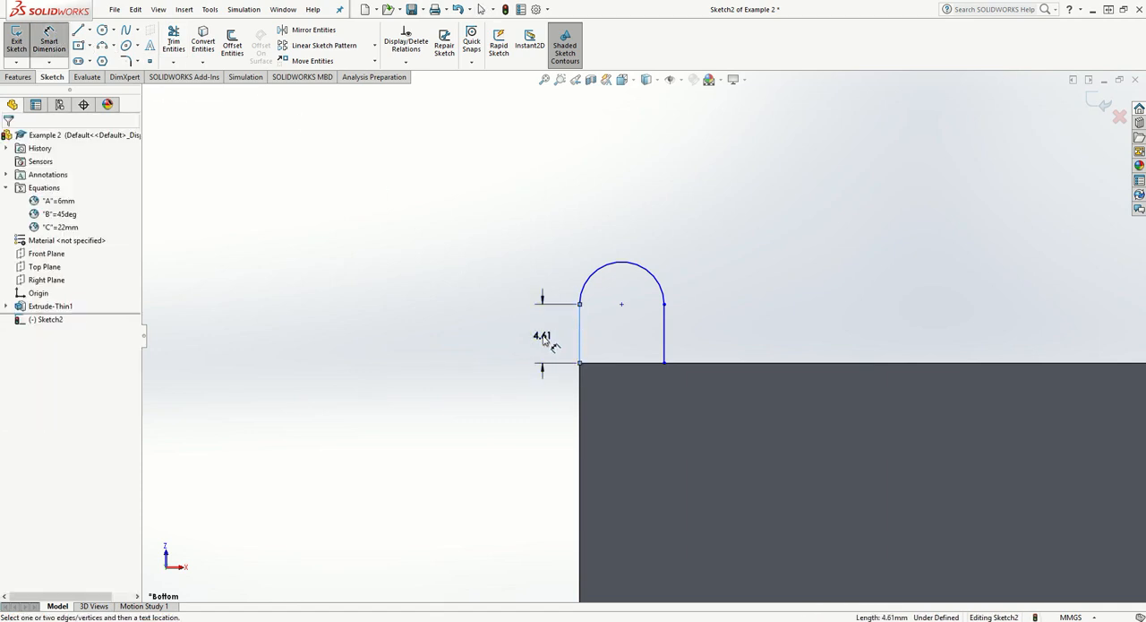
left_click(540, 326)
type("5")
key("Return")
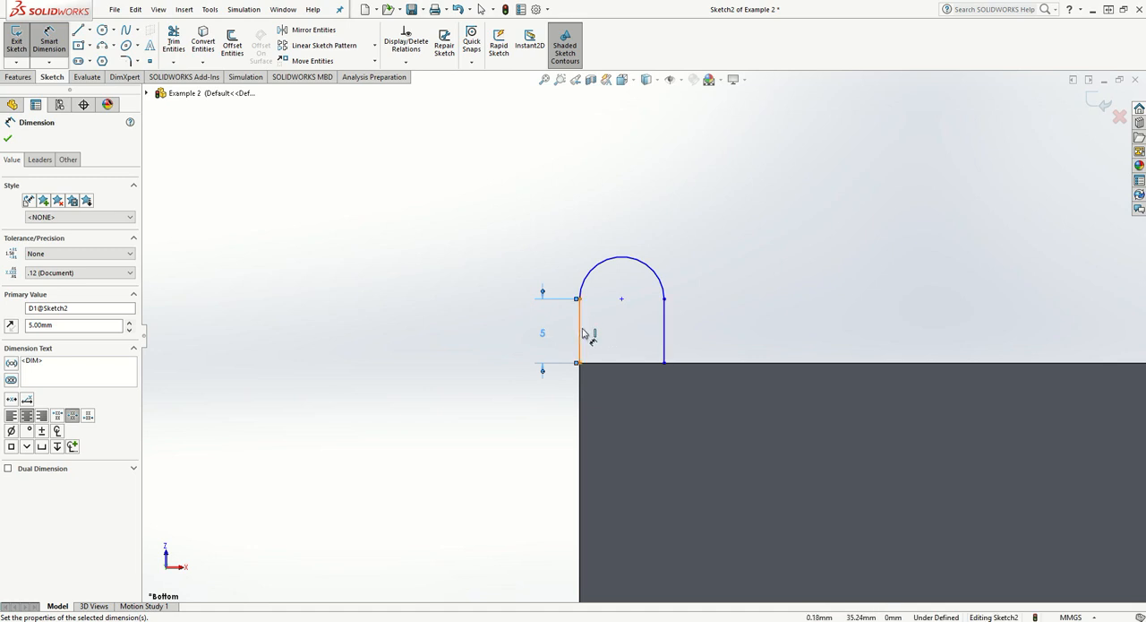
- Add an Equal relation between the tab profile's two vertical lines and accept it
left_click(406, 61)
left_click(422, 94)
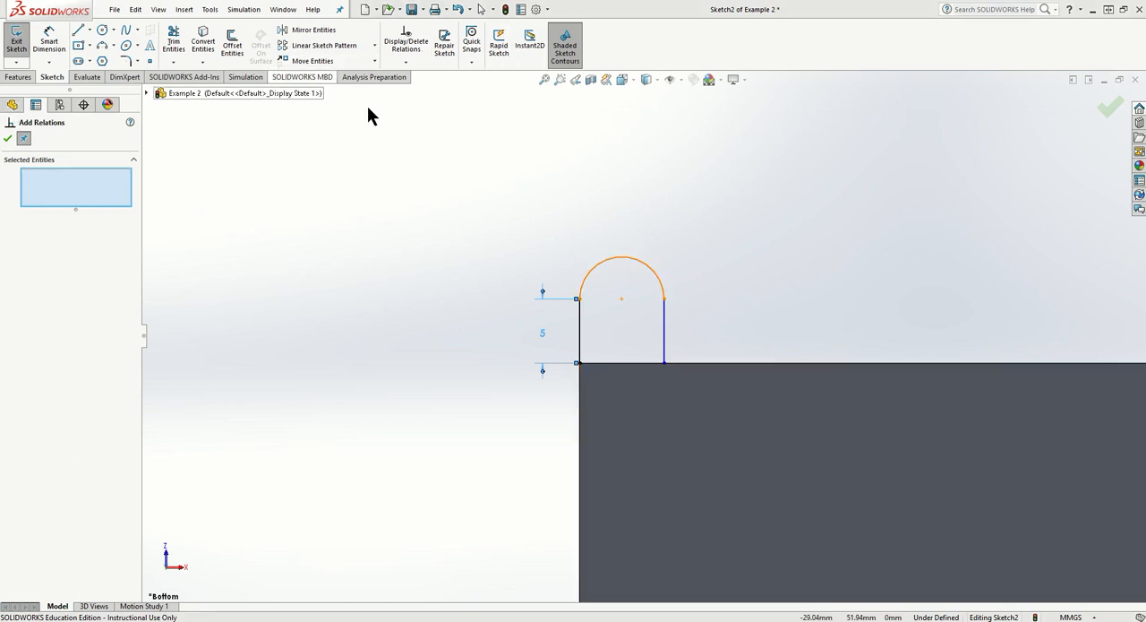
left_click(584, 336)
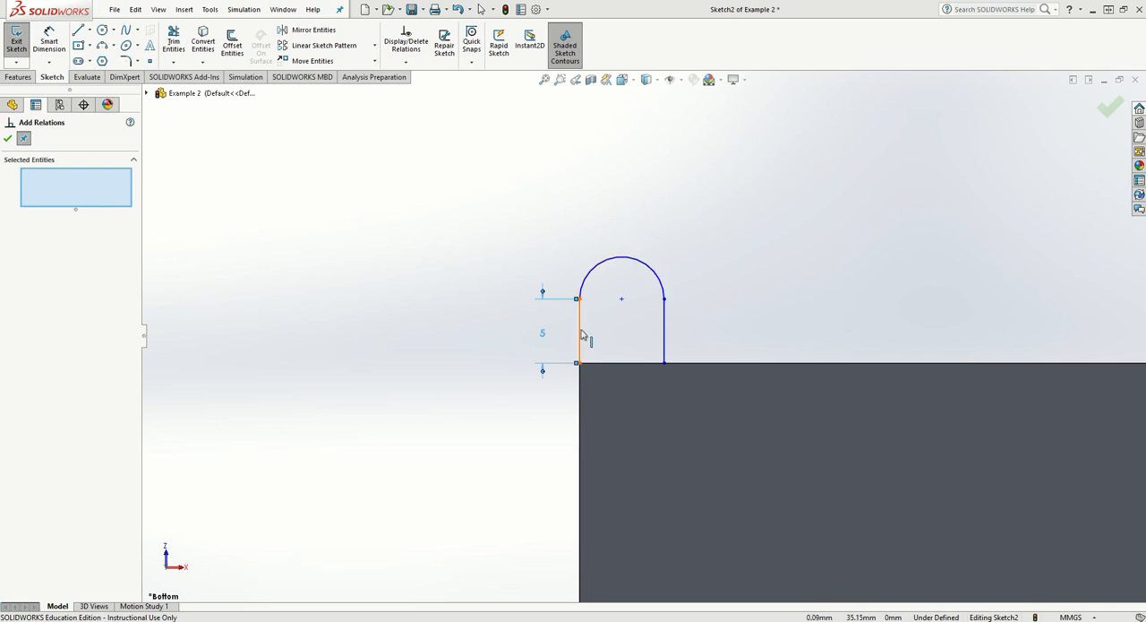
left_click(664, 336)
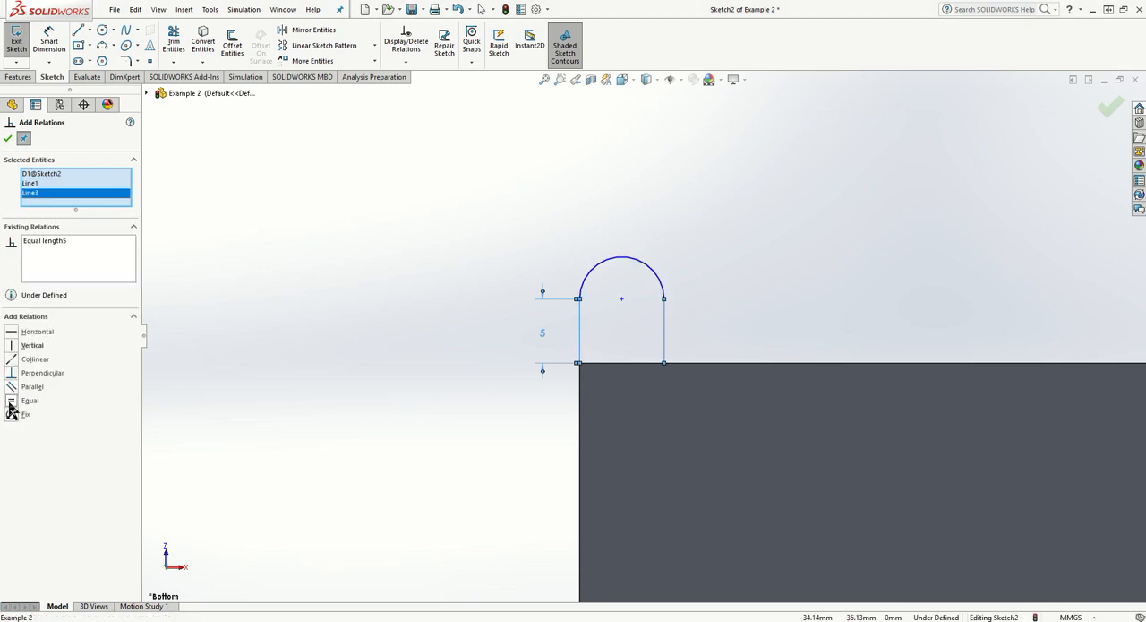
left_click(7, 140)
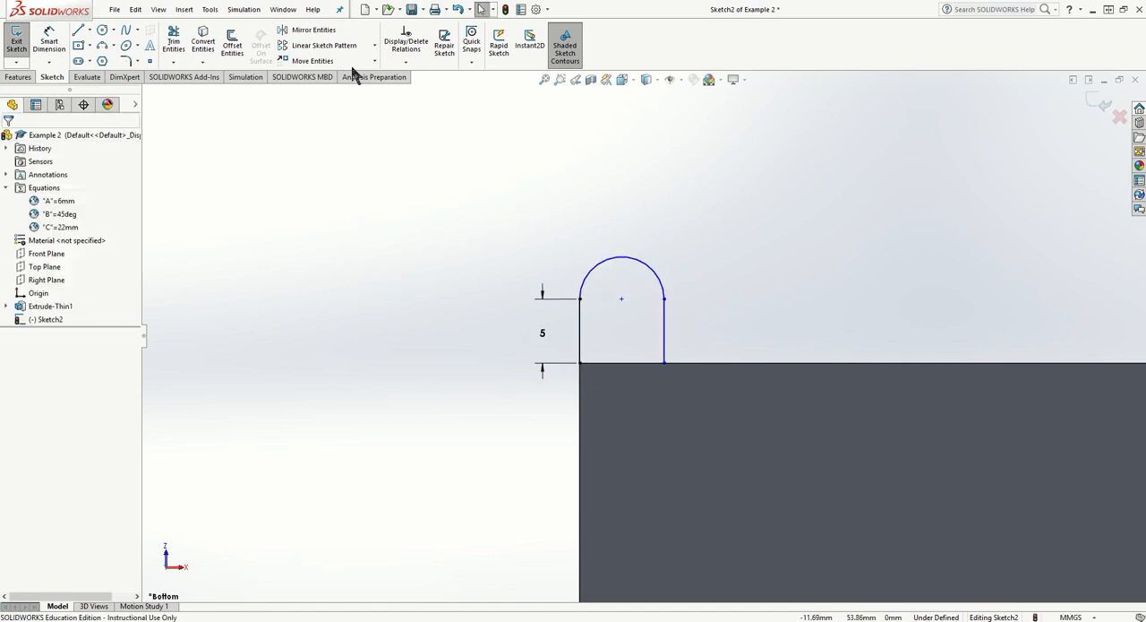
- Dimension the tab's arc with a radius of 6 mm
left_click(48, 40)
left_click(663, 255)
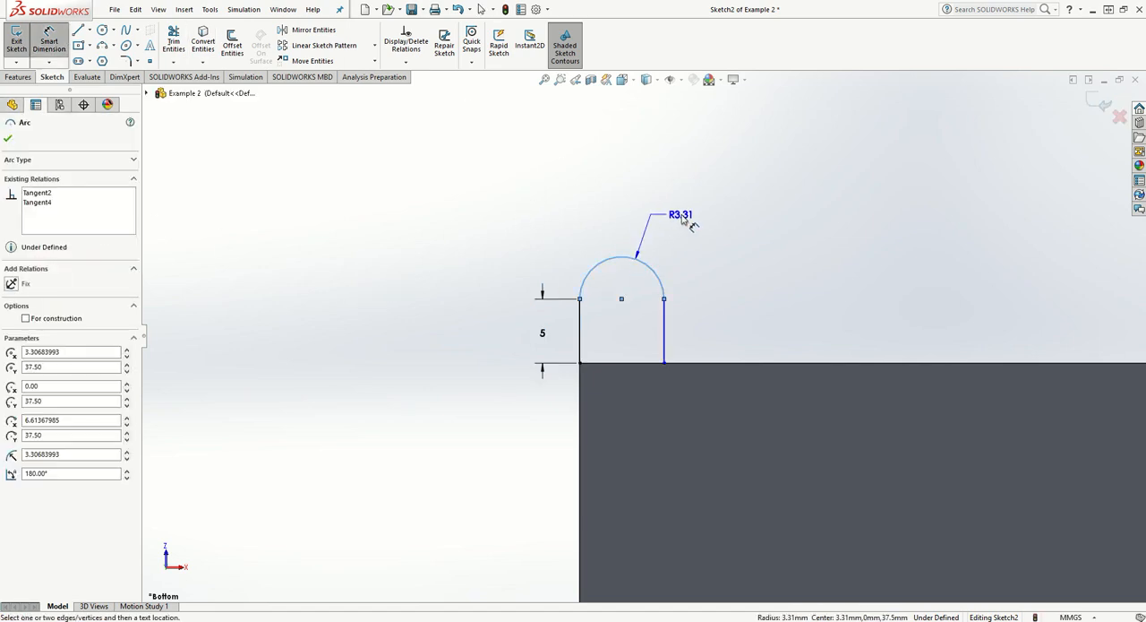
left_click(688, 221)
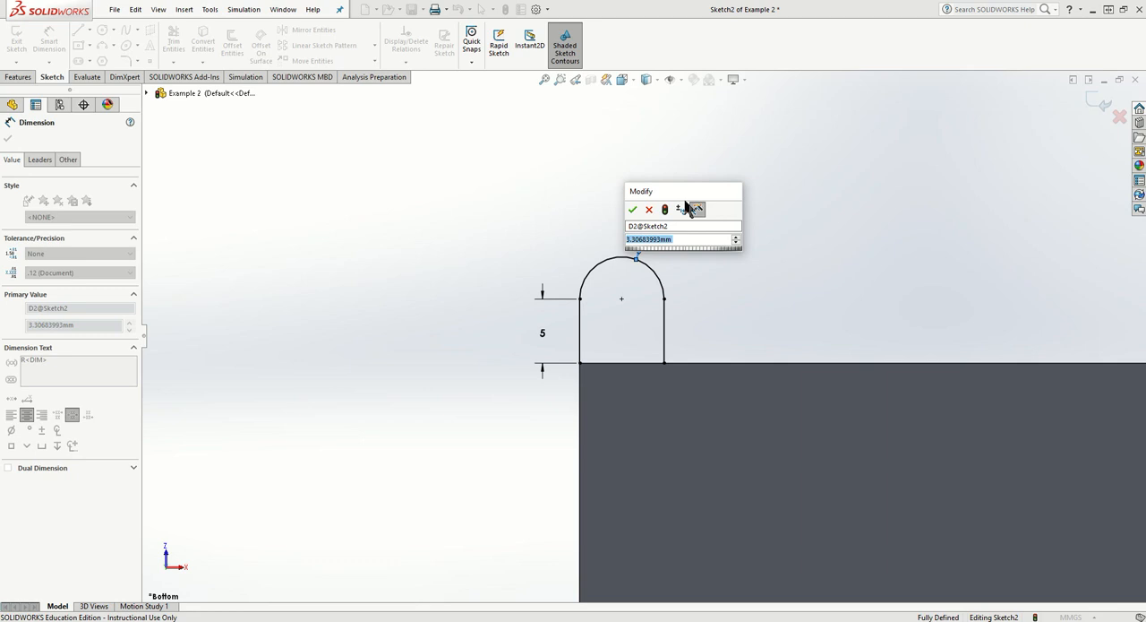
type("6")
key("Return")
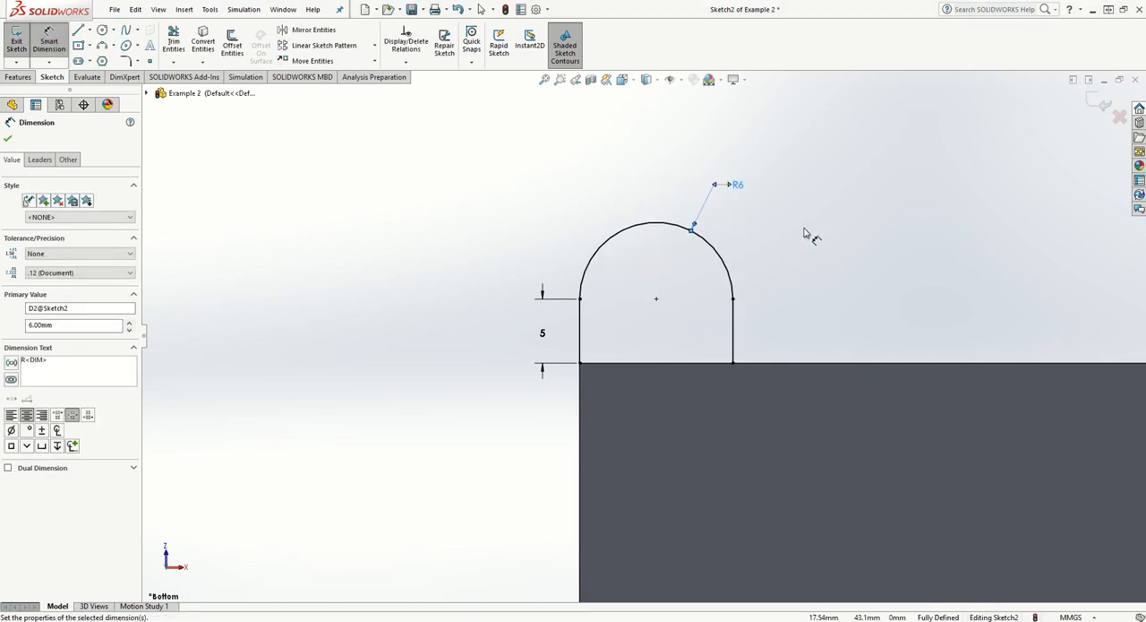
- Try extruding the open tab profile 10 mm Blind as a One-Direction thin feature with 5 mm walls, and delete that extrusion
scroll(792, 207, "down", 2)
scroll(792, 214, "up", 3)
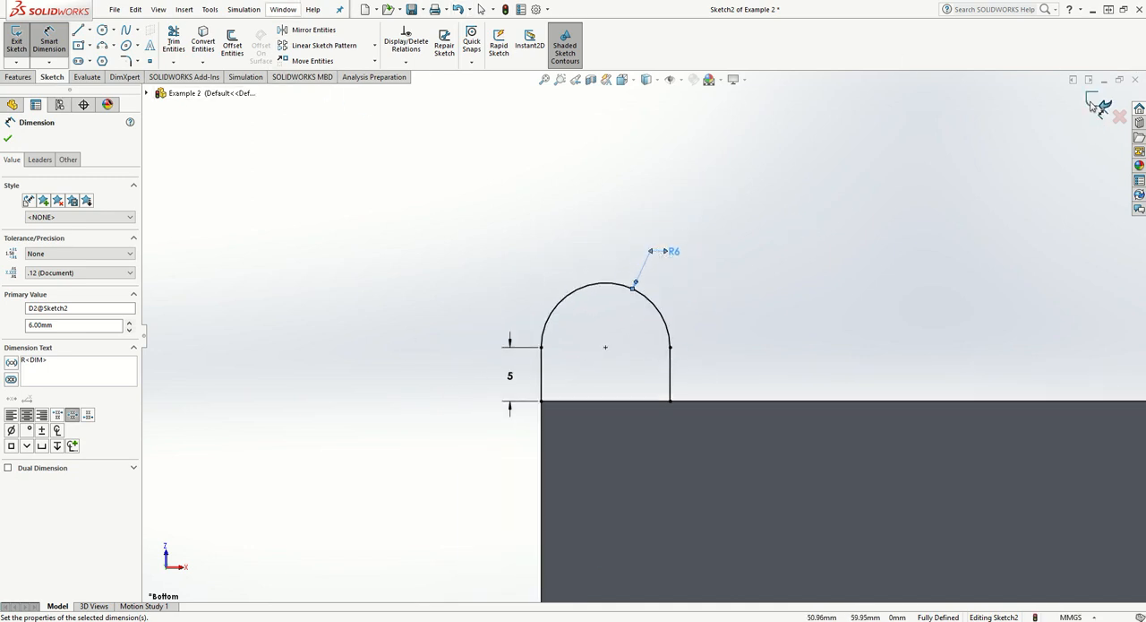
left_click(18, 77)
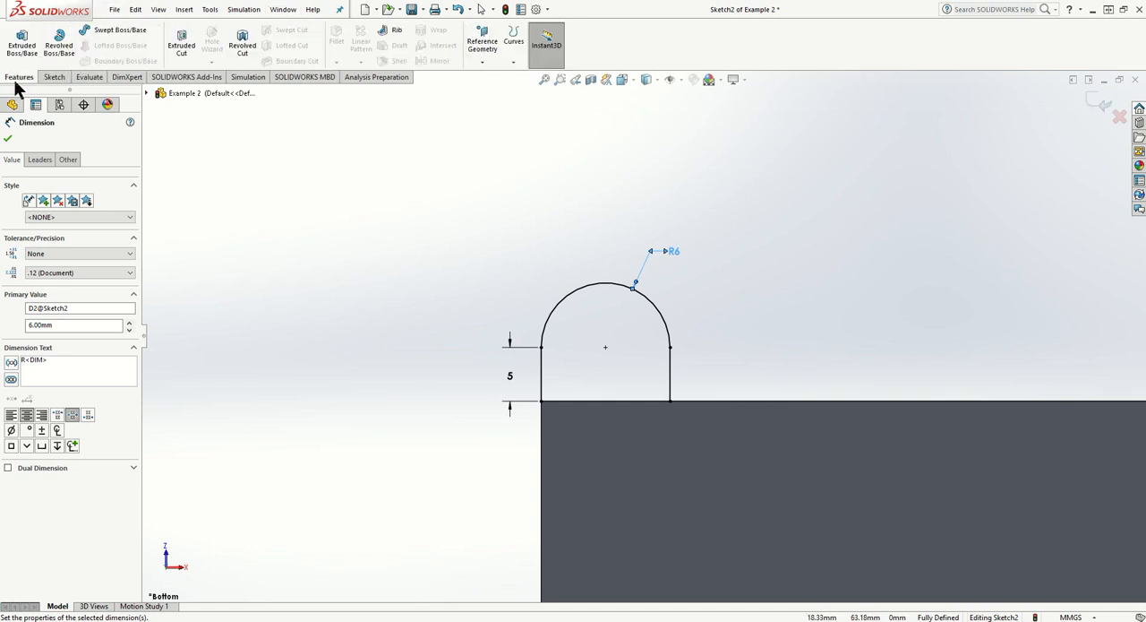
left_click(20, 42)
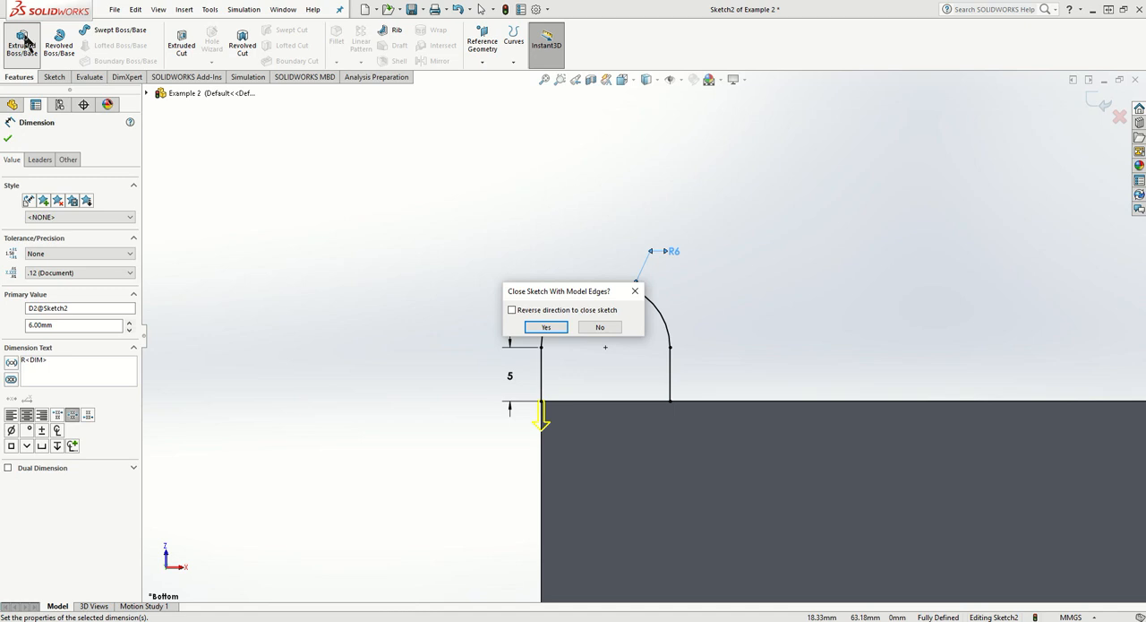
left_click(566, 328)
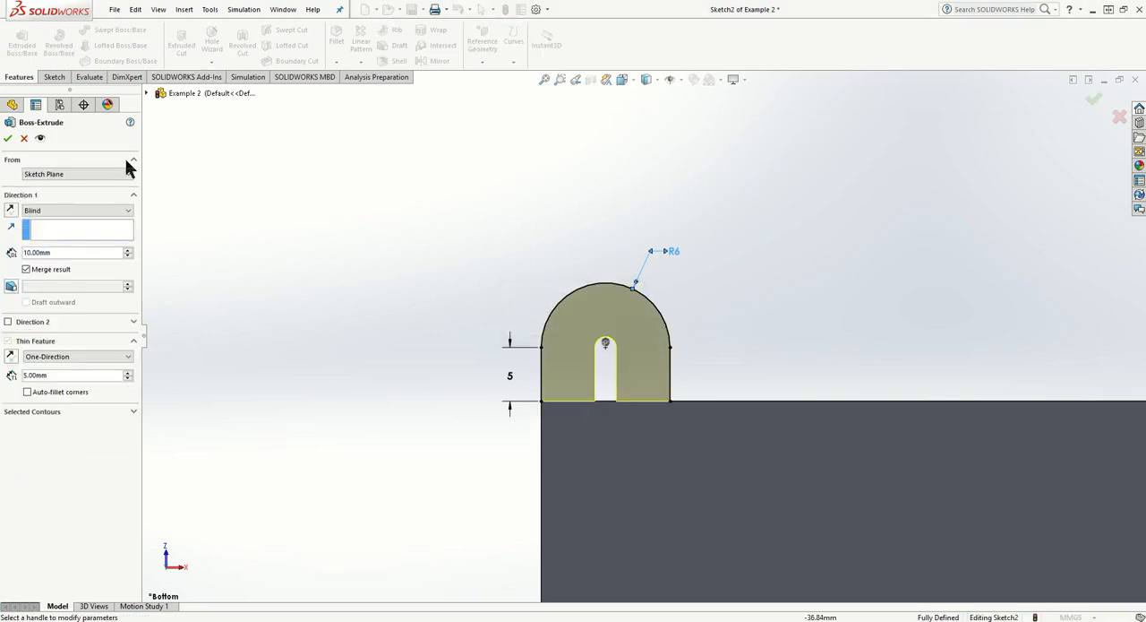
left_click(54, 77)
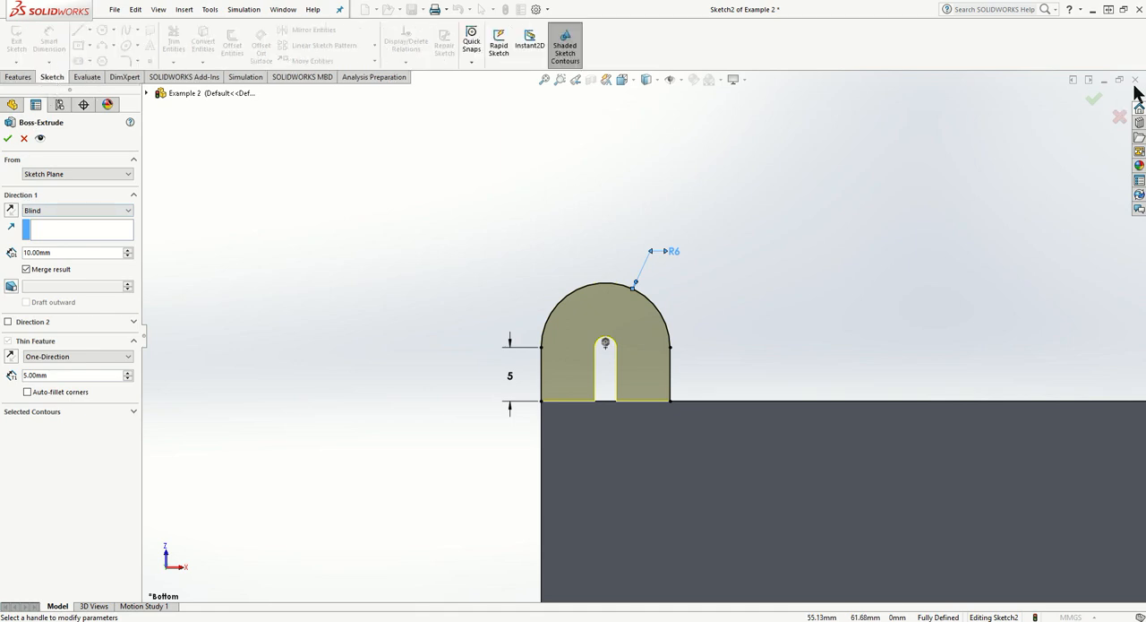
left_click(1093, 98)
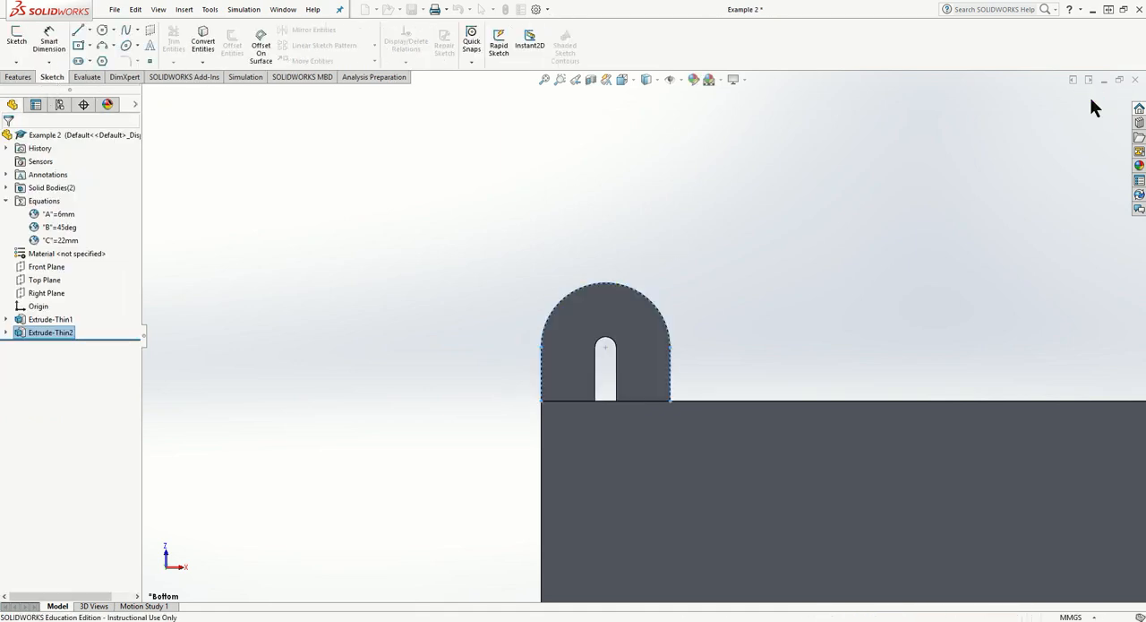
right_click(66, 337)
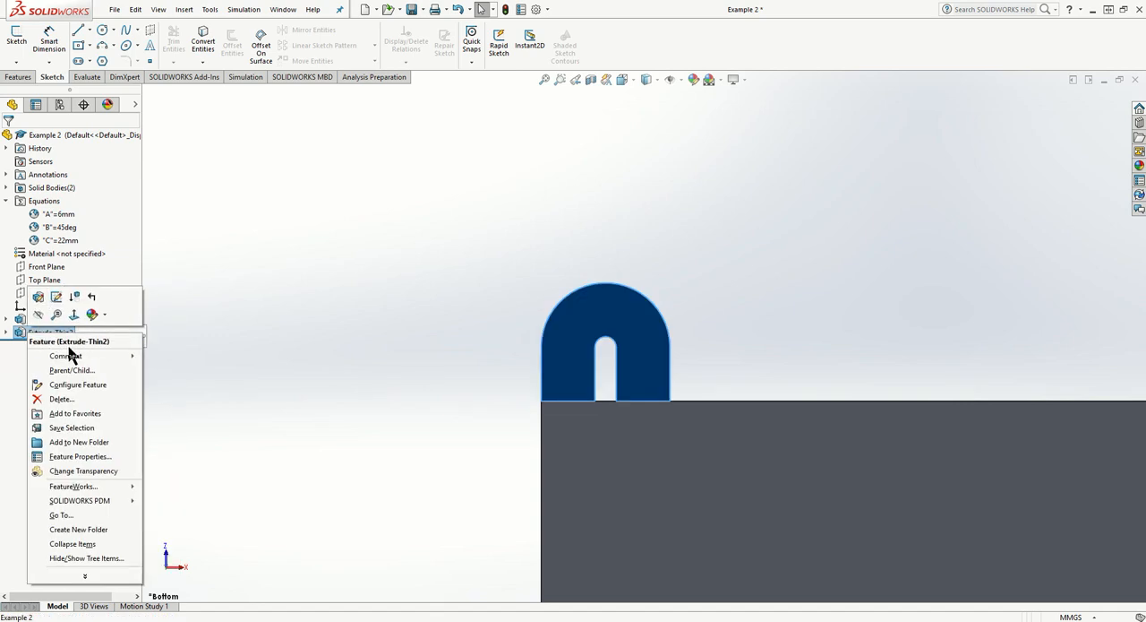
left_click(79, 398)
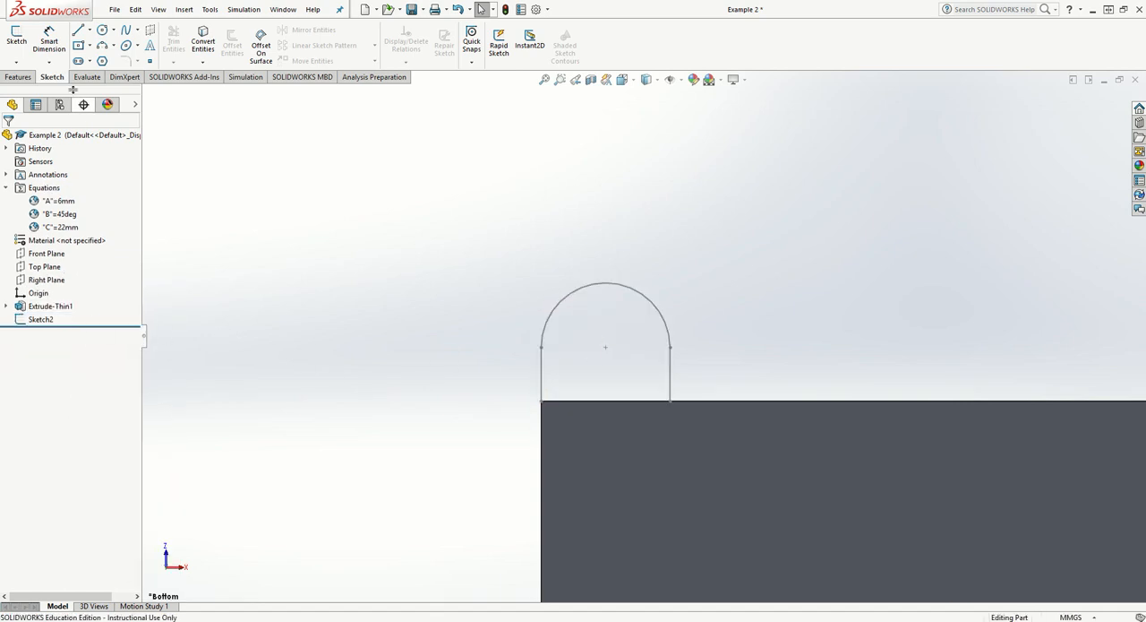
- Edit the tab sketch to close its open base with a line along the plate's edge
right_click(40, 320)
left_click(48, 280)
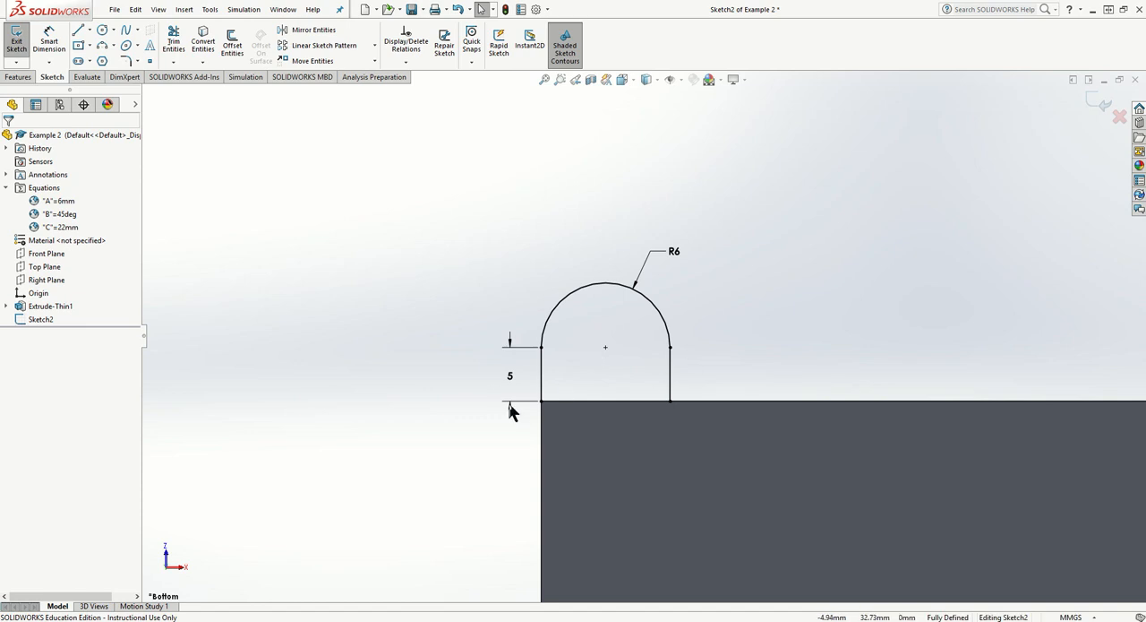
left_click(81, 32)
left_click(541, 401)
left_click(669, 401)
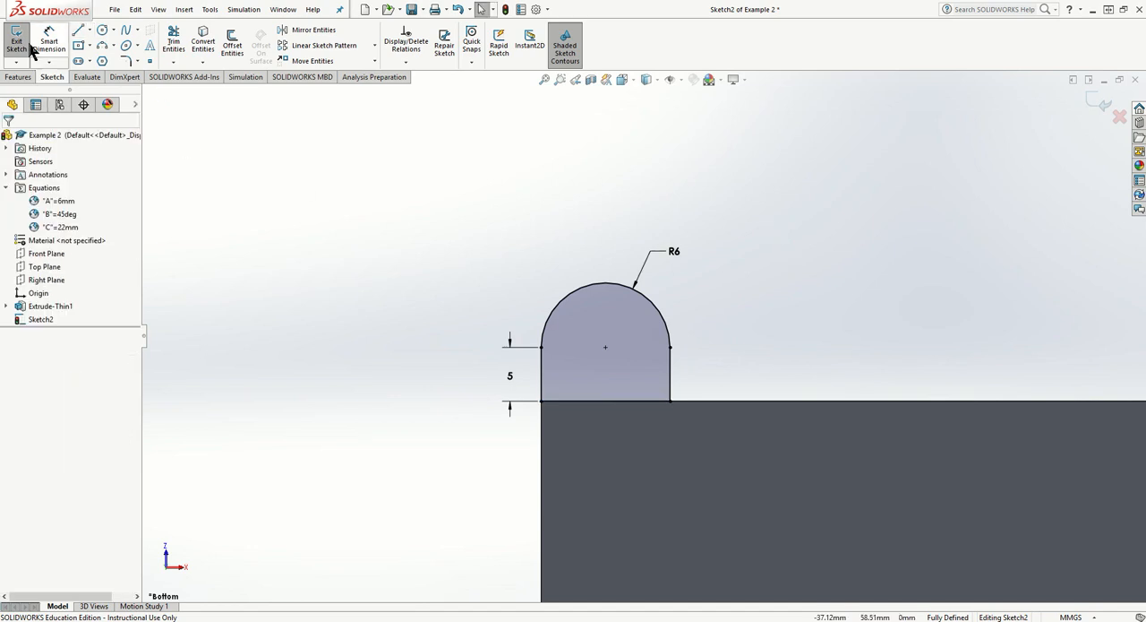
- Extrude the closed tab profile in the reversed direction Up To Surface, ending at the plate's opposite face and merging the result
left_click(20, 77)
left_click(26, 50)
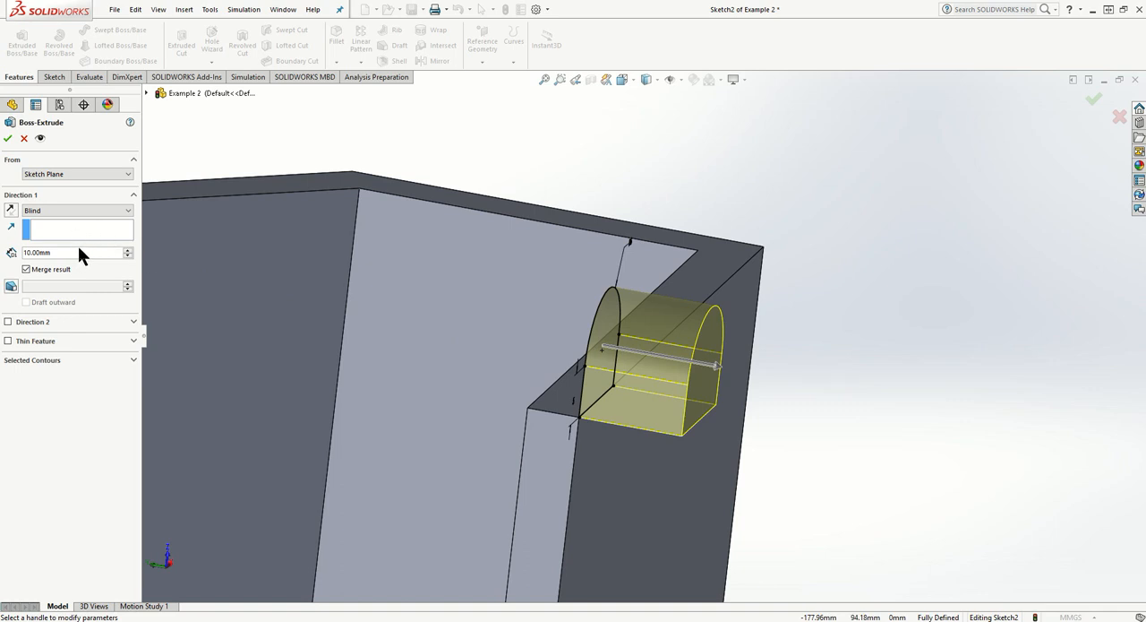
left_click(78, 211)
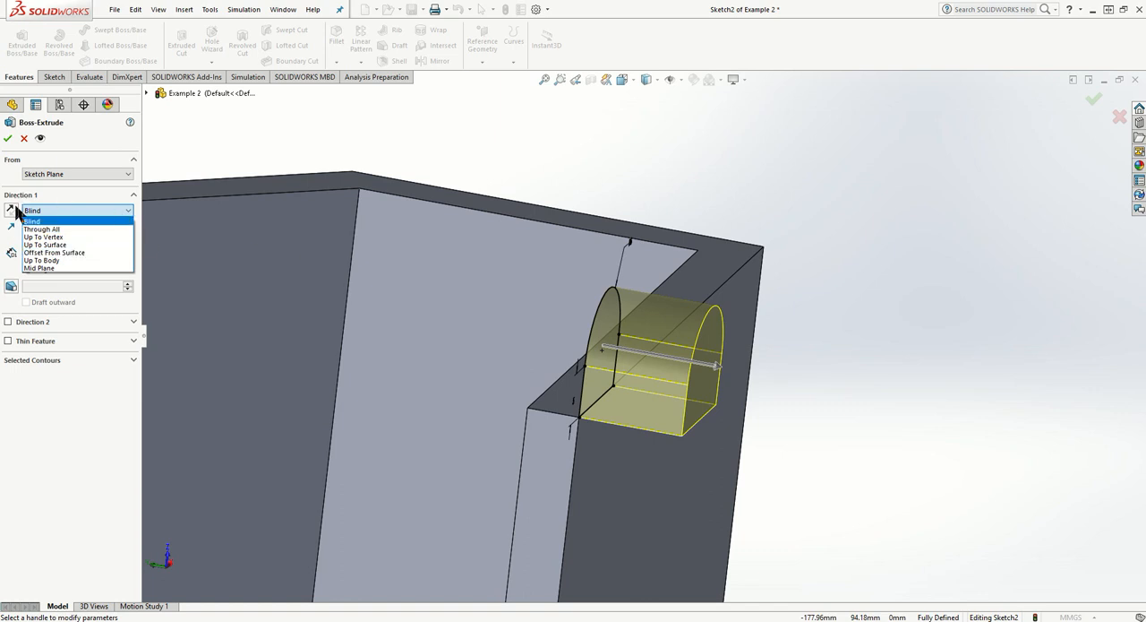
left_click(15, 213)
left_click(13, 211)
left_click(77, 211)
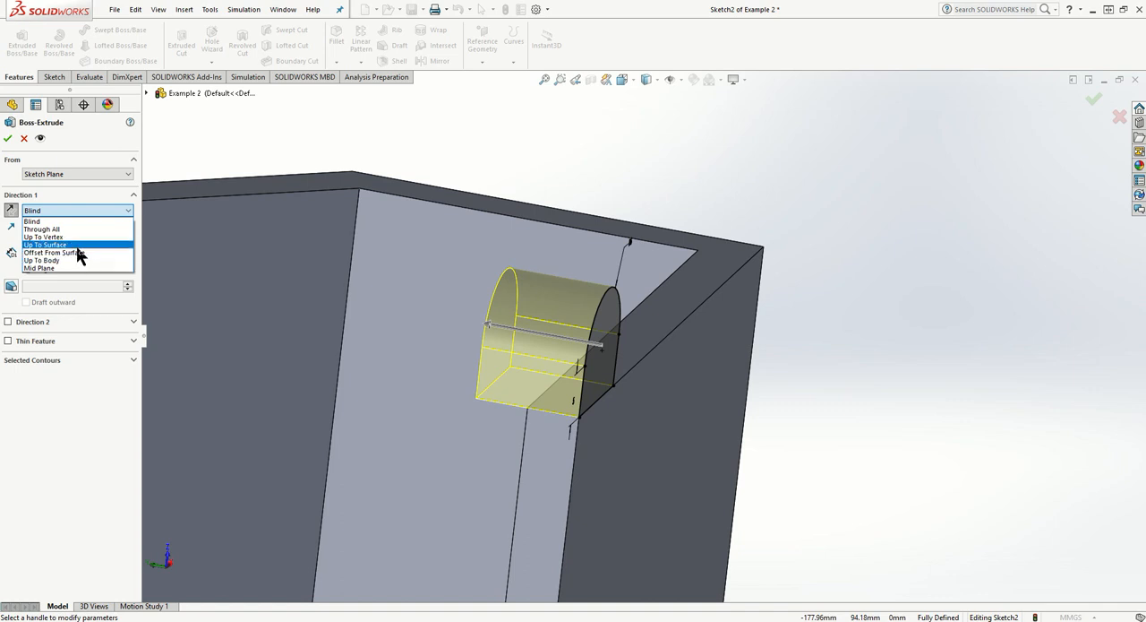
left_click(79, 245)
middle_click_drag(171, 273, 818, 428)
left_click(823, 456)
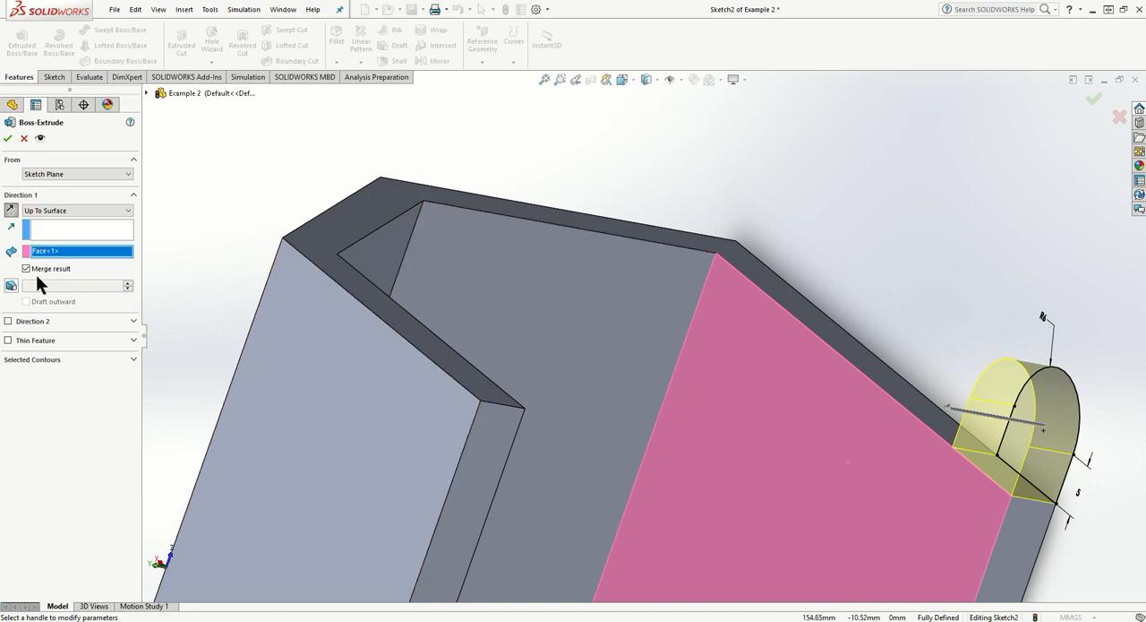
left_click(8, 138)
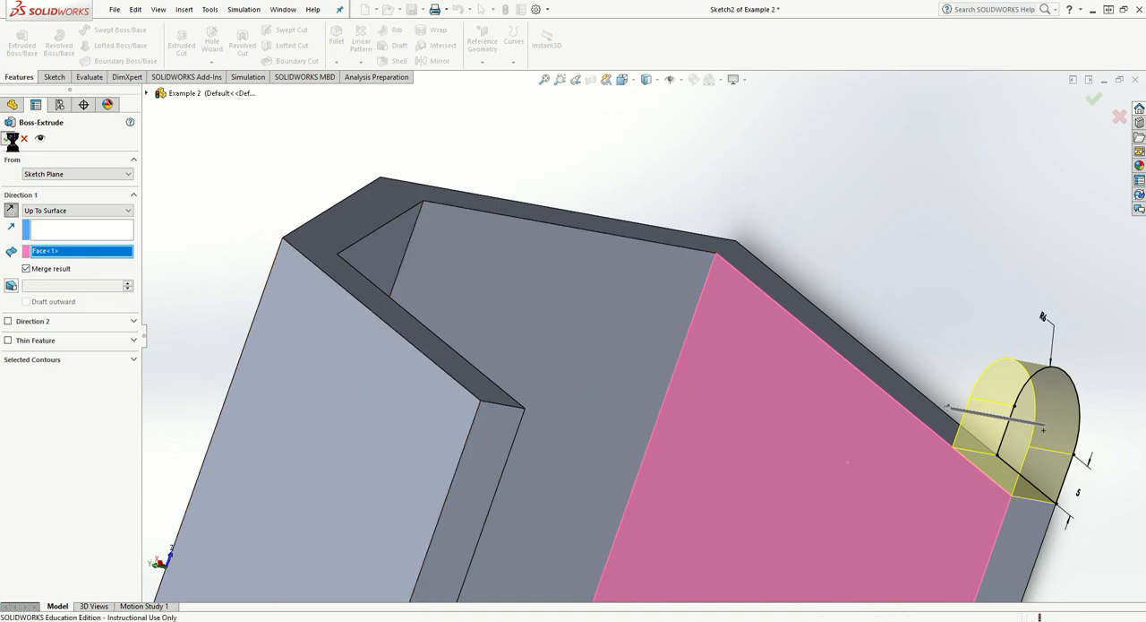
- Start a sketch on the sloped outer face of the bent body and view it normal to the sketch plane
scroll(822, 473, "up", 2)
middle_click_drag(823, 472, 748, 516)
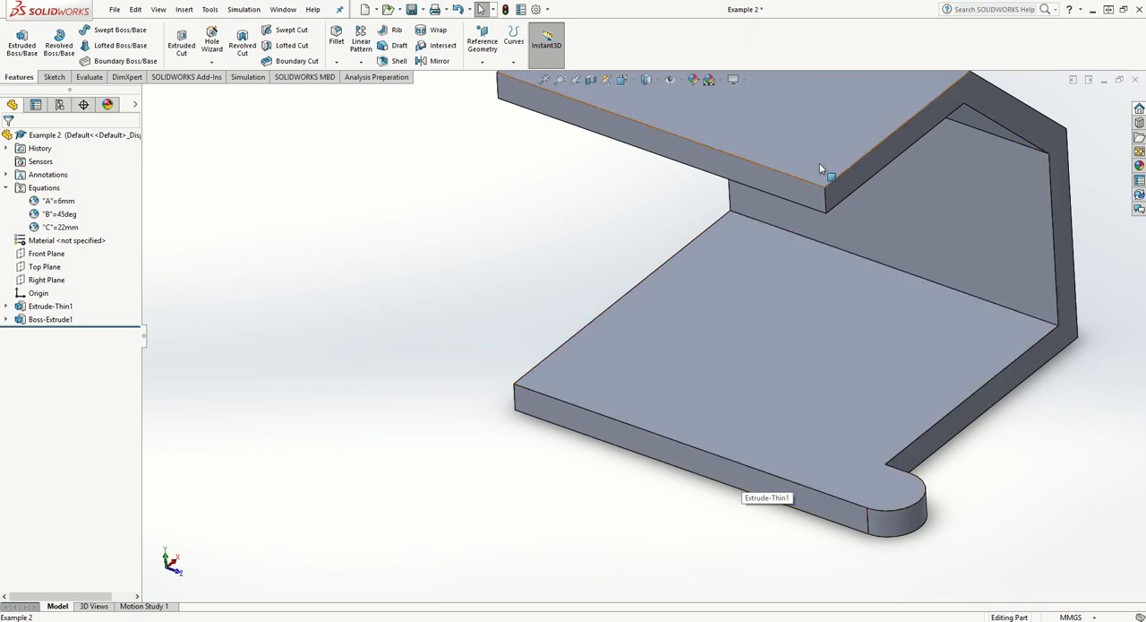
mouse_move(857, 272)
middle_mouse_down()
mouse_move(760, 240)
mouse_move(730, 325)
mouse_move(717, 305)
middle_mouse_up()
left_click(52, 77)
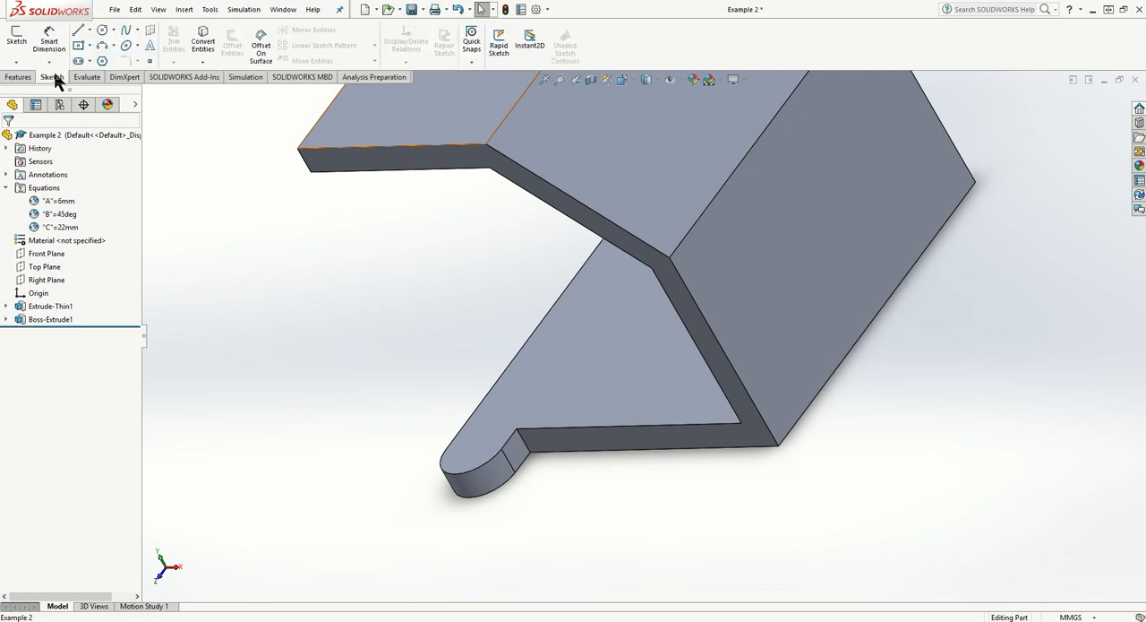
left_click(17, 41)
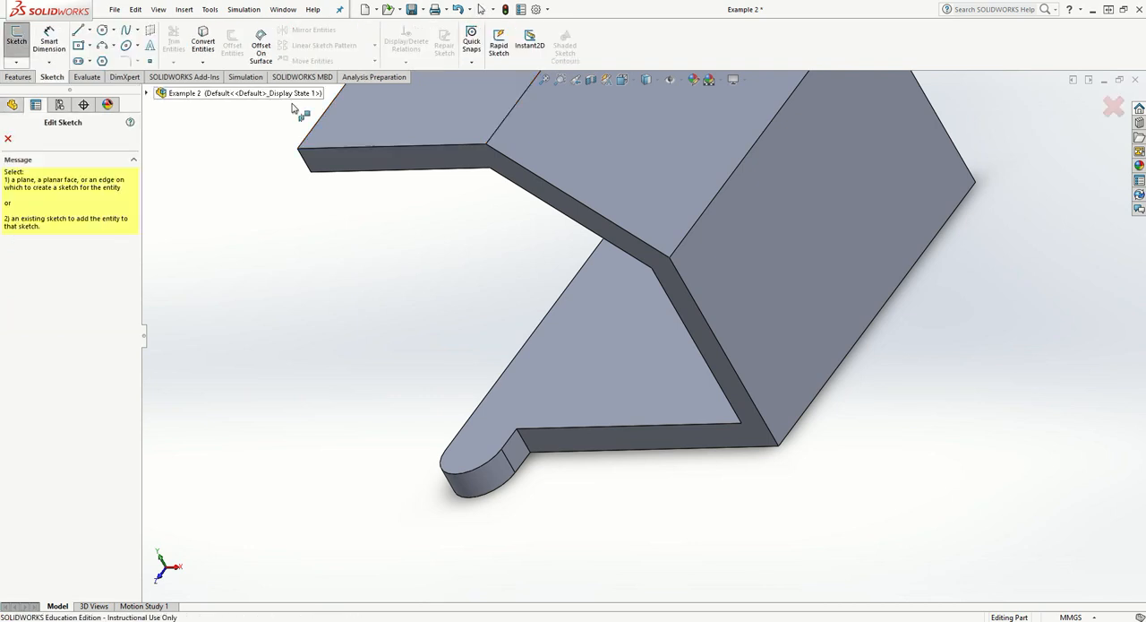
left_click(589, 152)
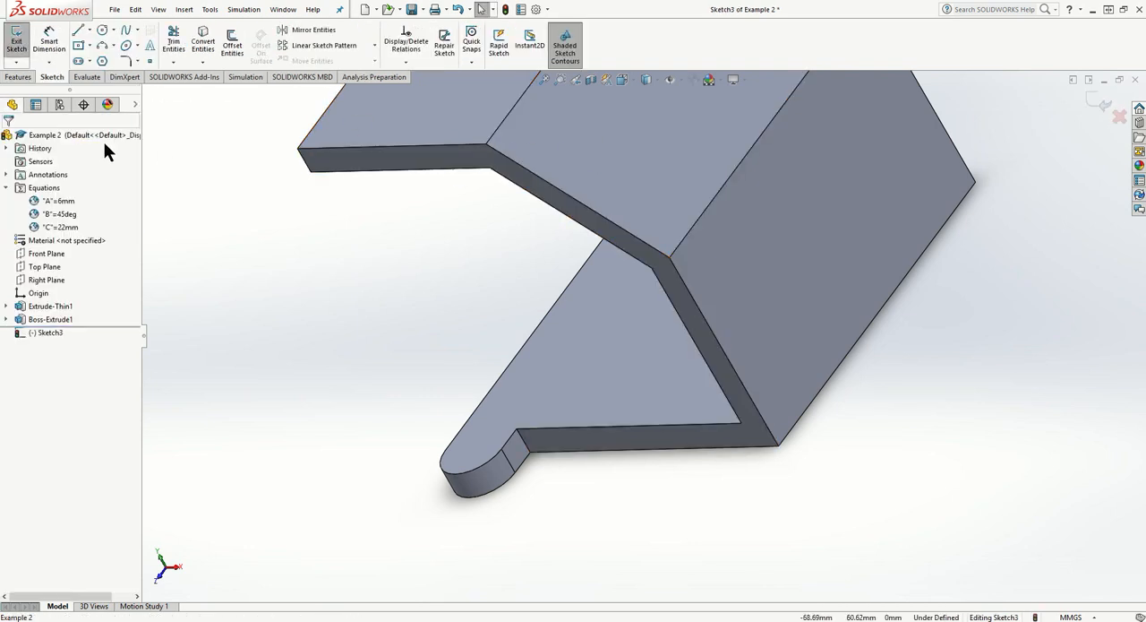
right_click(51, 332)
left_click(79, 314)
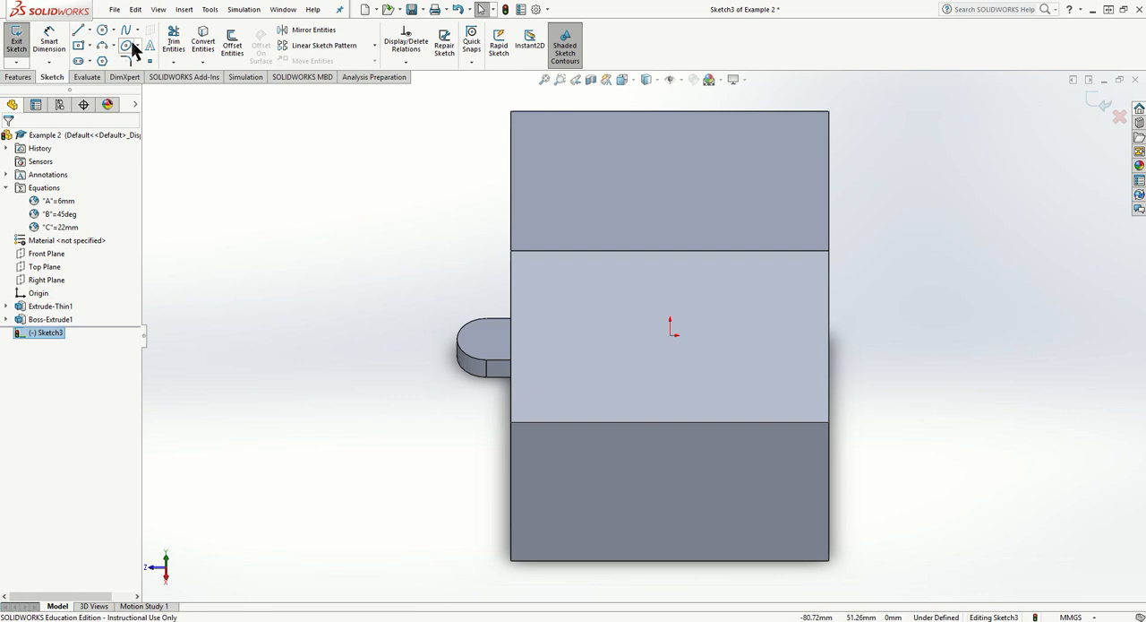
- Sketch a closed rounded tab profile beside the sloped face's edge, using two short lines, an arc and a closing line along the edge
left_click(89, 30)
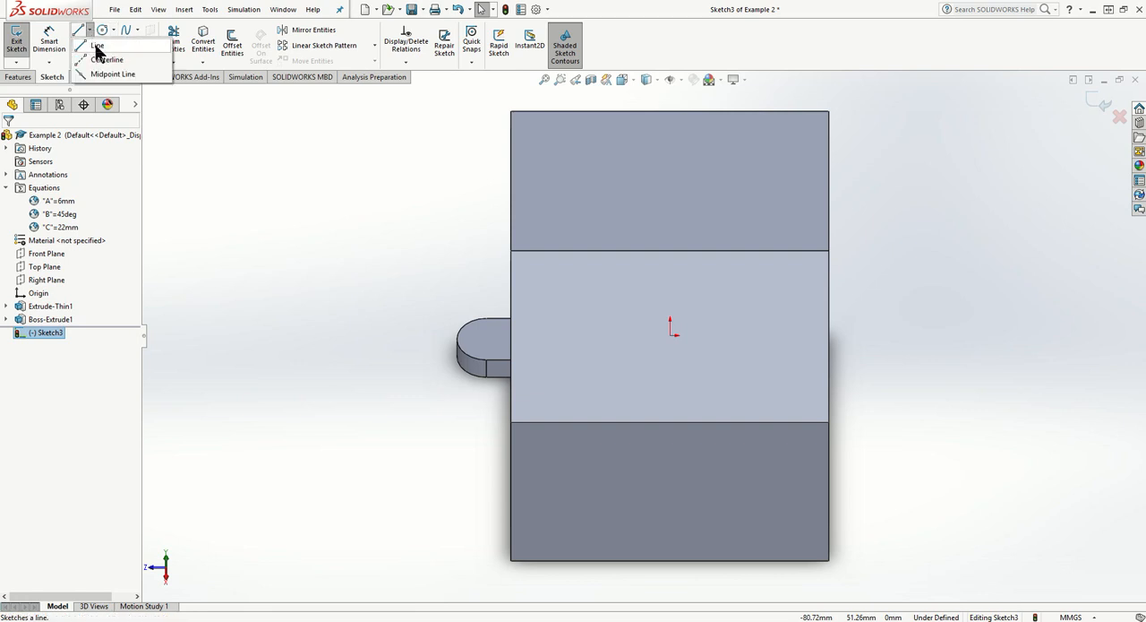
left_click(101, 43)
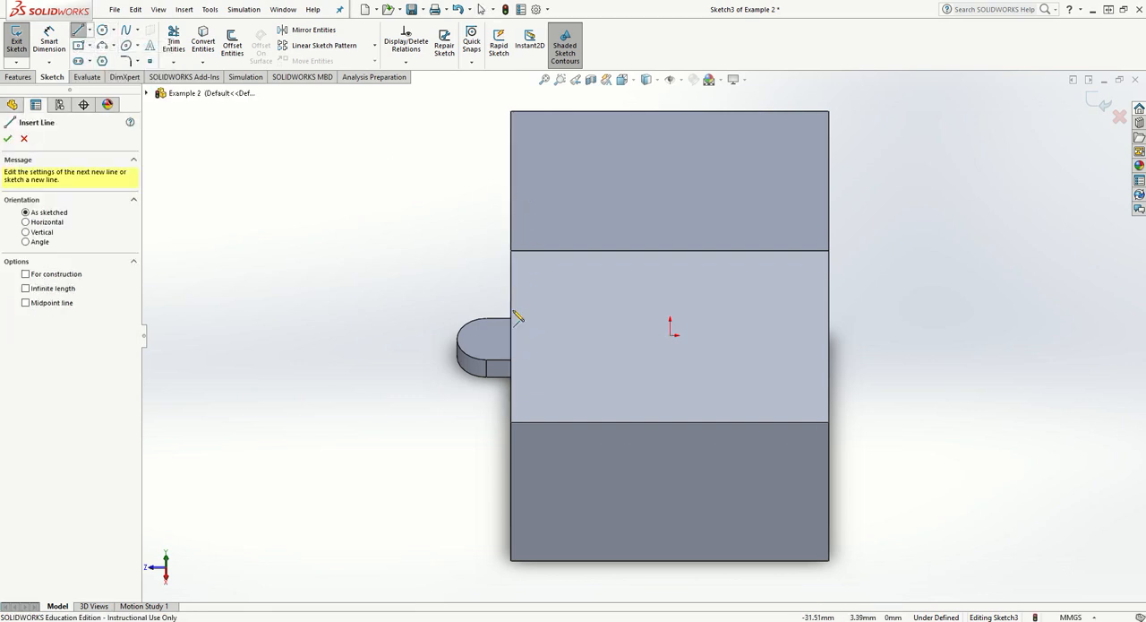
left_click(511, 376)
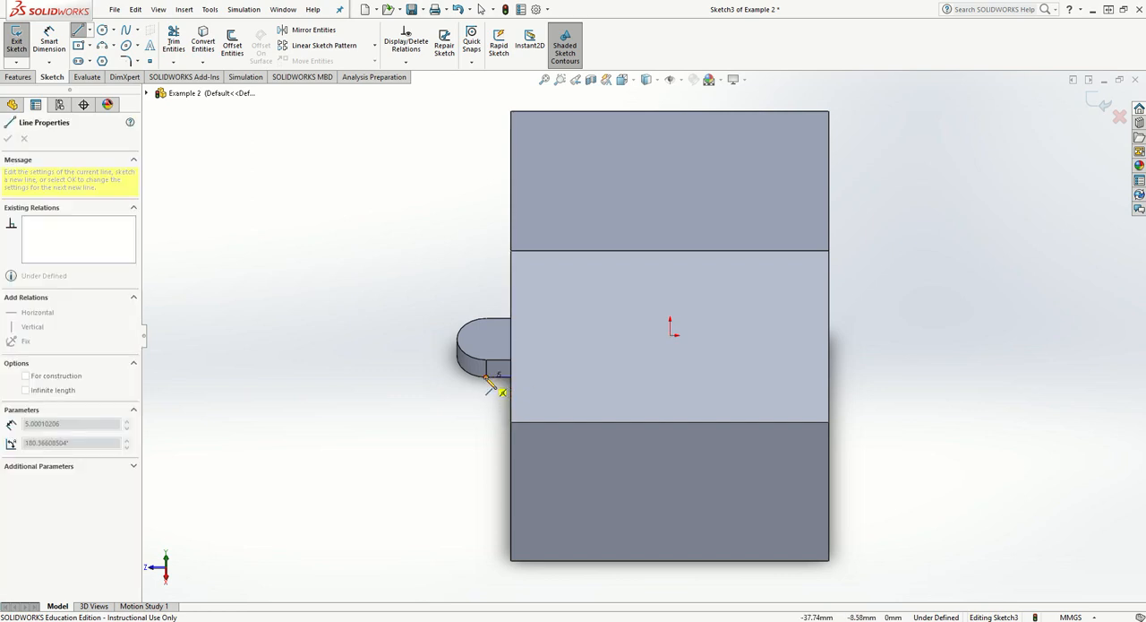
middle_click_drag(486, 378, 490, 401)
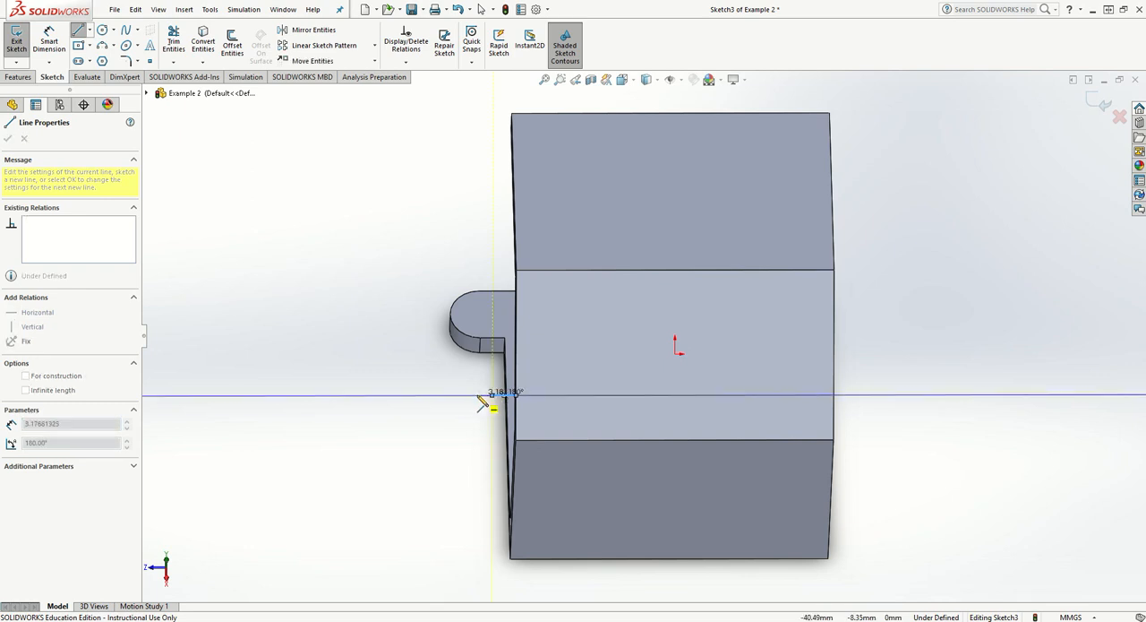
left_click(480, 397)
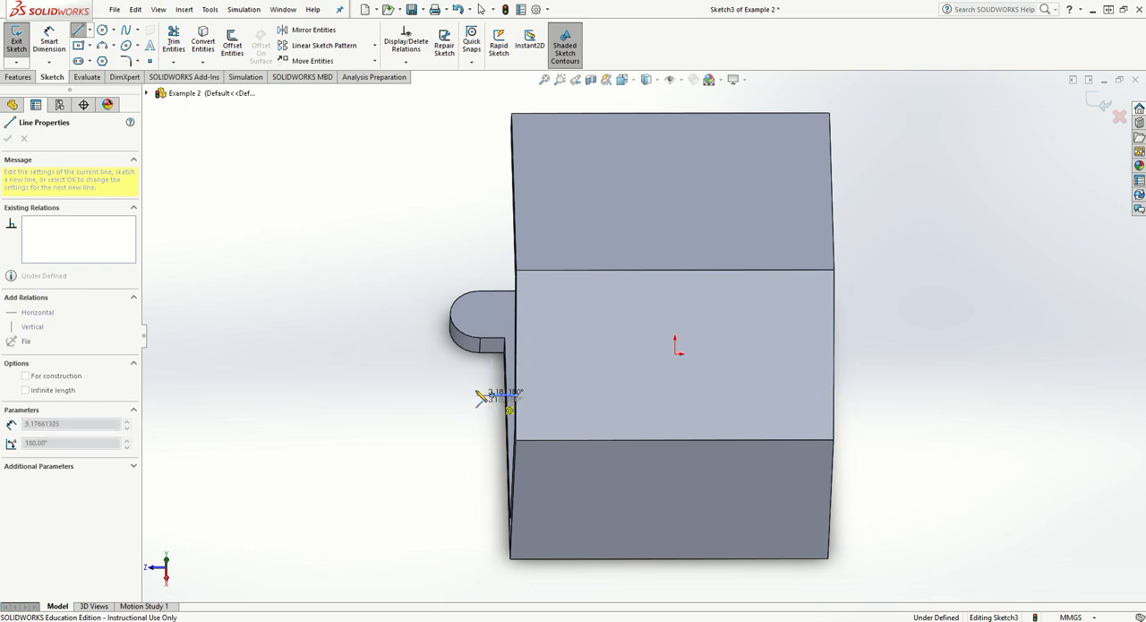
left_click(492, 354)
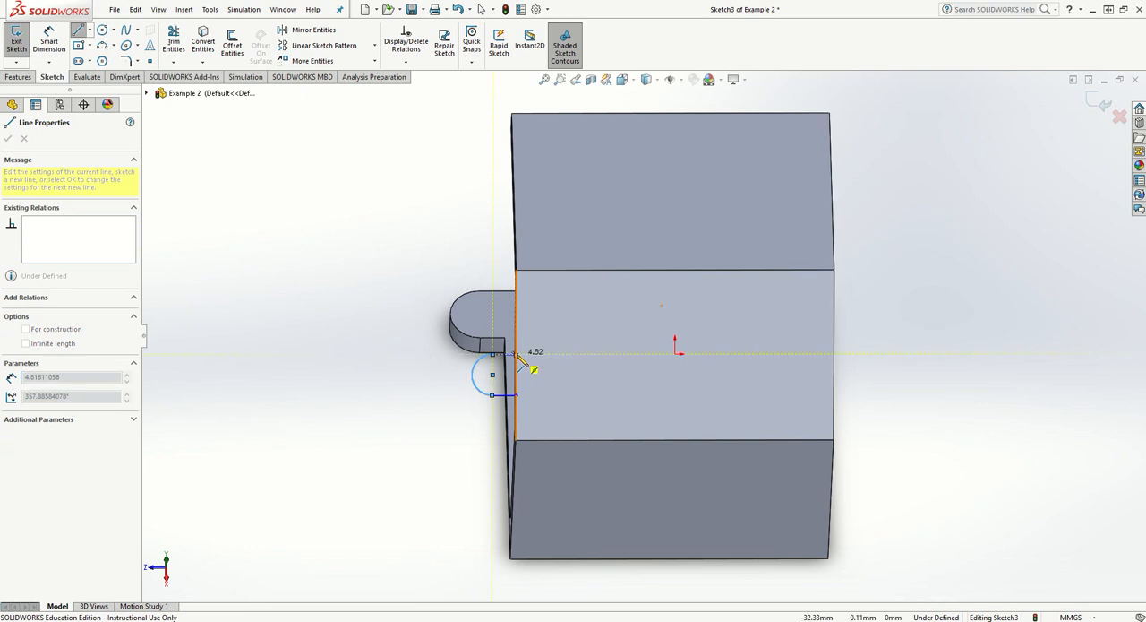
left_click(516, 355)
left_click(516, 395)
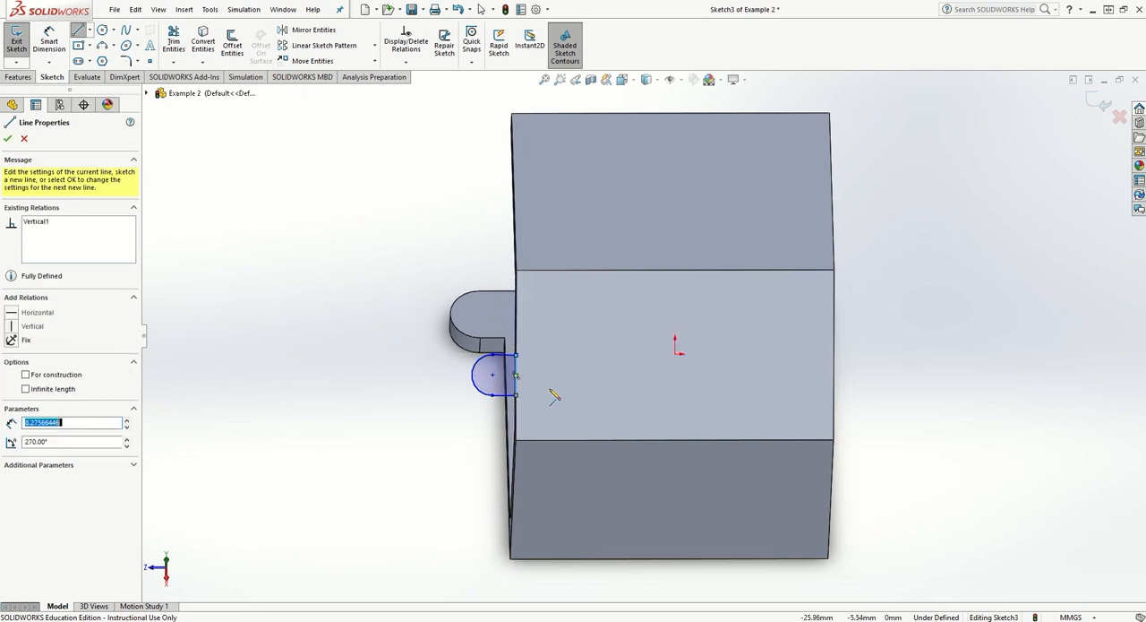
key("Escape")
- Dimension the new tab profile's lower straight line with a length of 5 mm
middle_click_drag(516, 375, 550, 356)
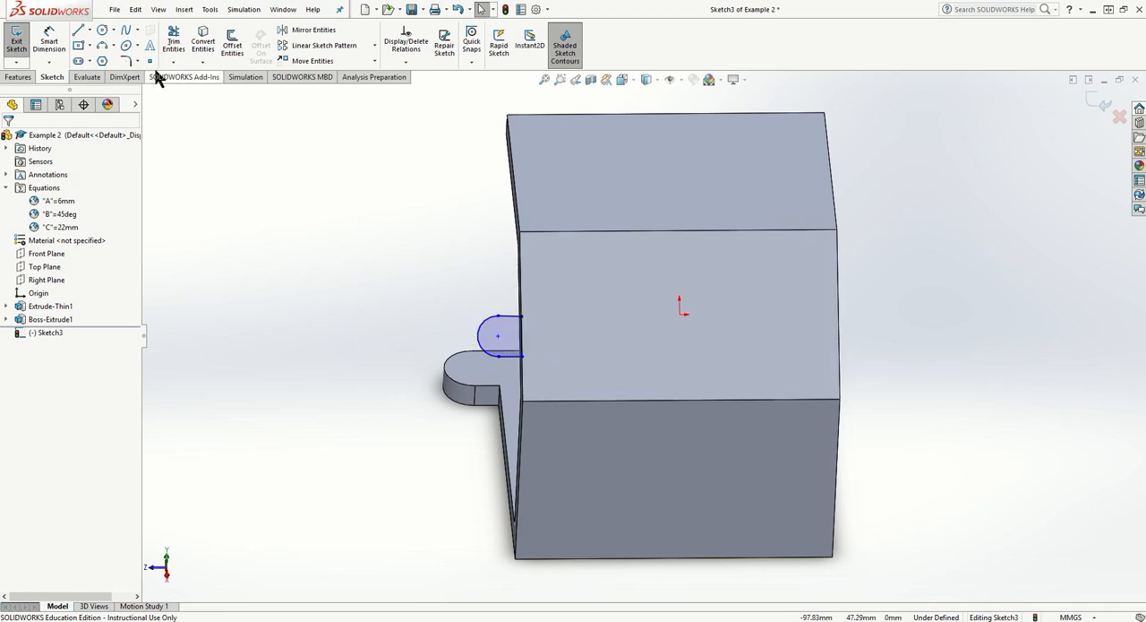
left_click(50, 41)
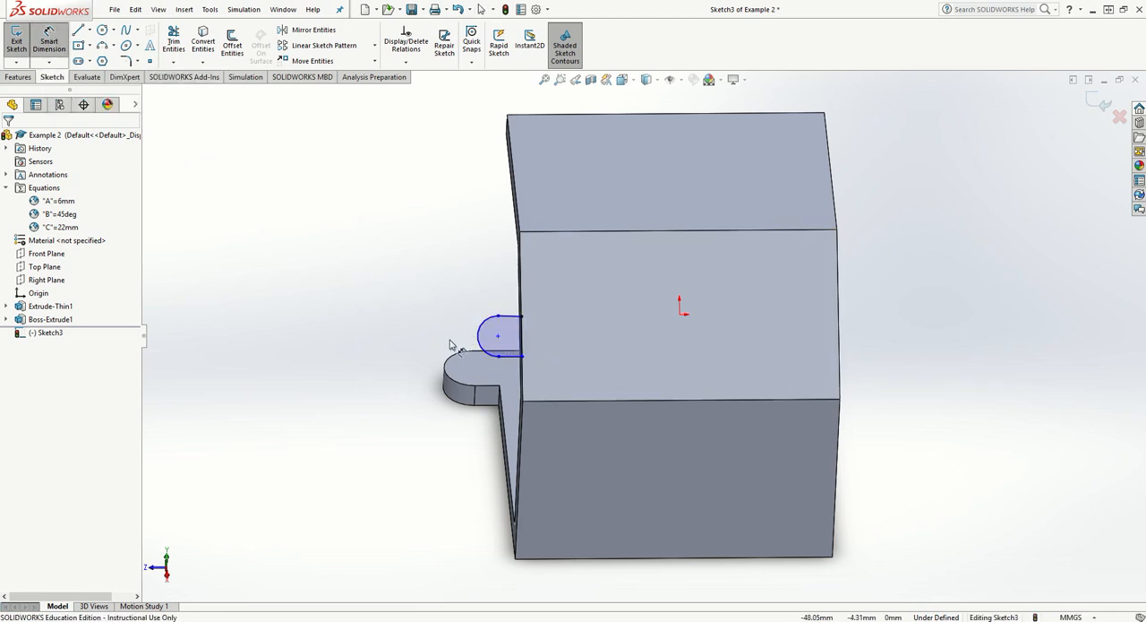
left_click(509, 359)
left_click(510, 377)
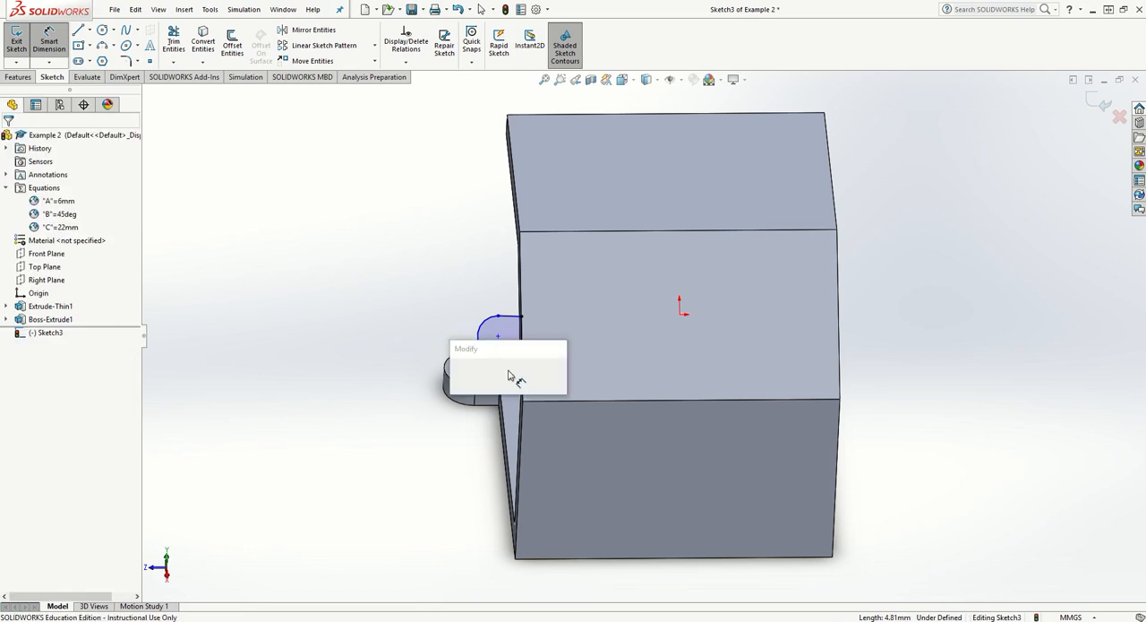
type("5")
key("Return")
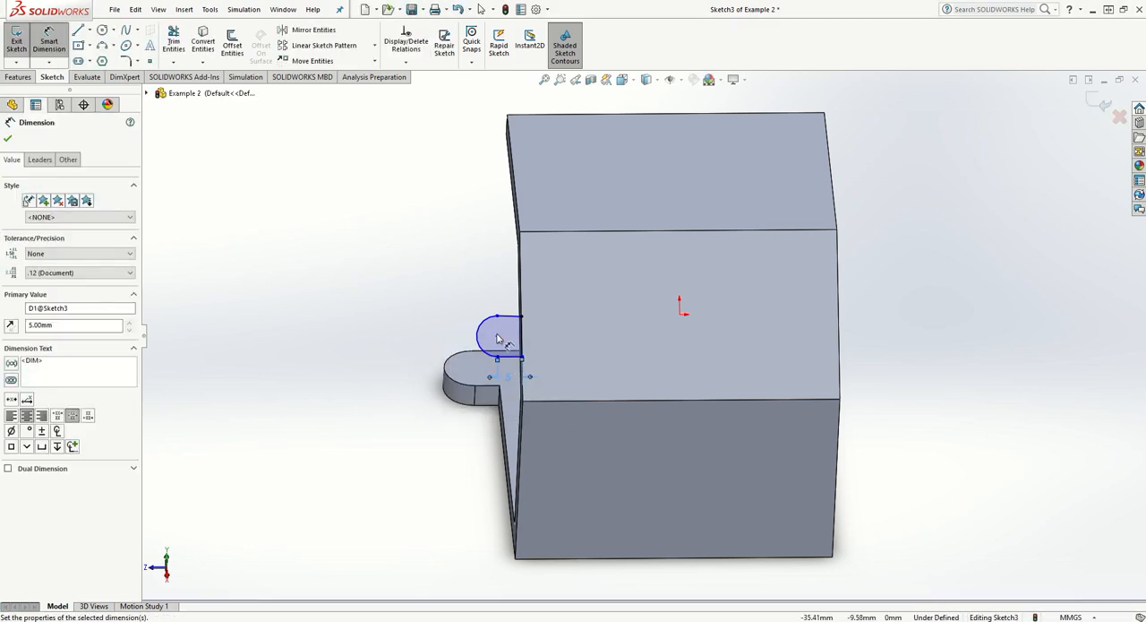
- Dimension the new tab's arc radius, try linking it to global variable A, and undo that value change
left_click(460, 322)
left_click(436, 302)
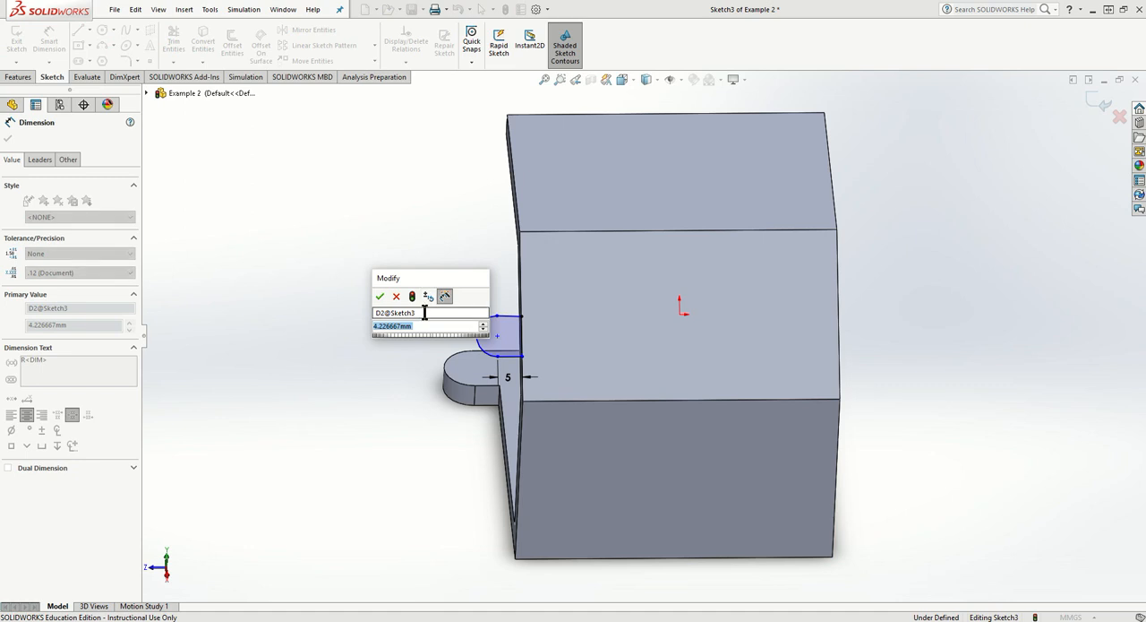
type("=")
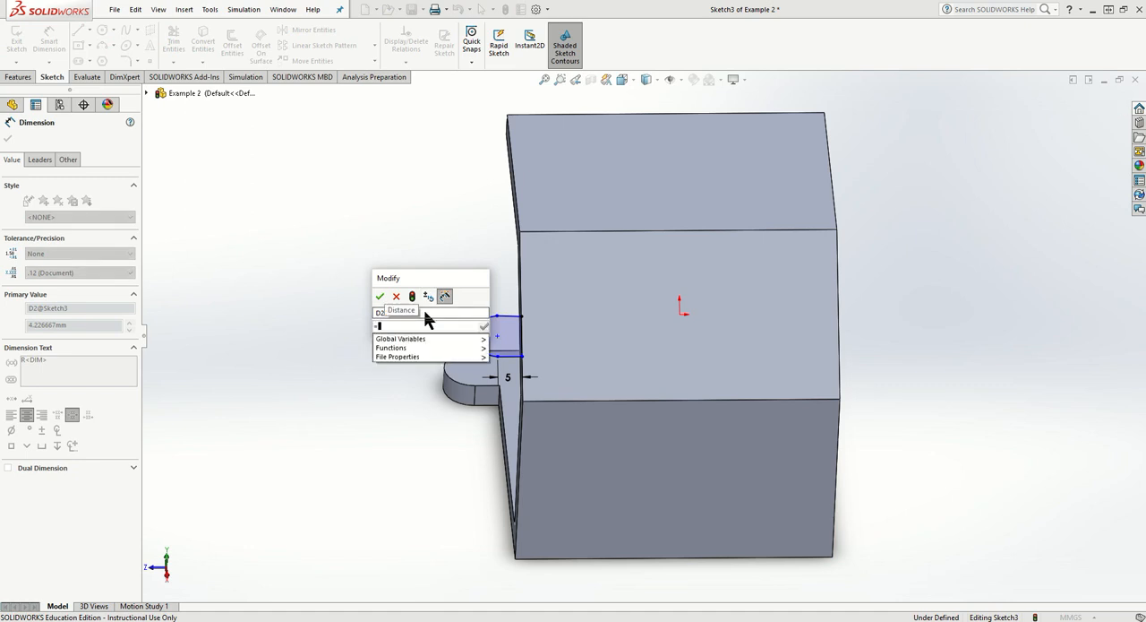
mouse_move(437, 339)
left_click(507, 344)
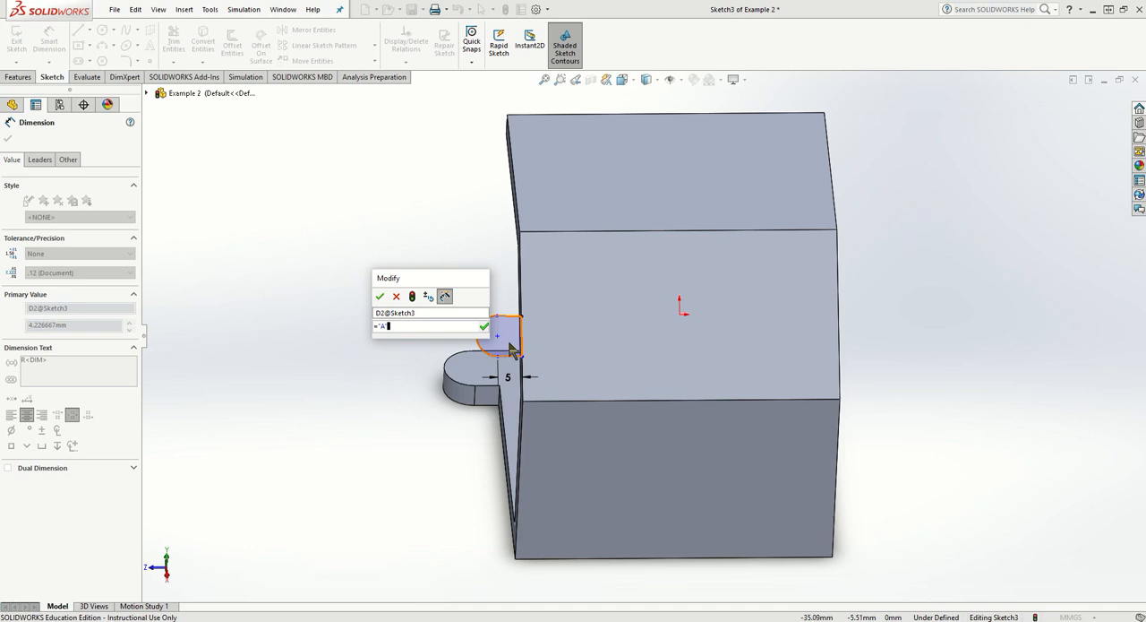
left_click(380, 297)
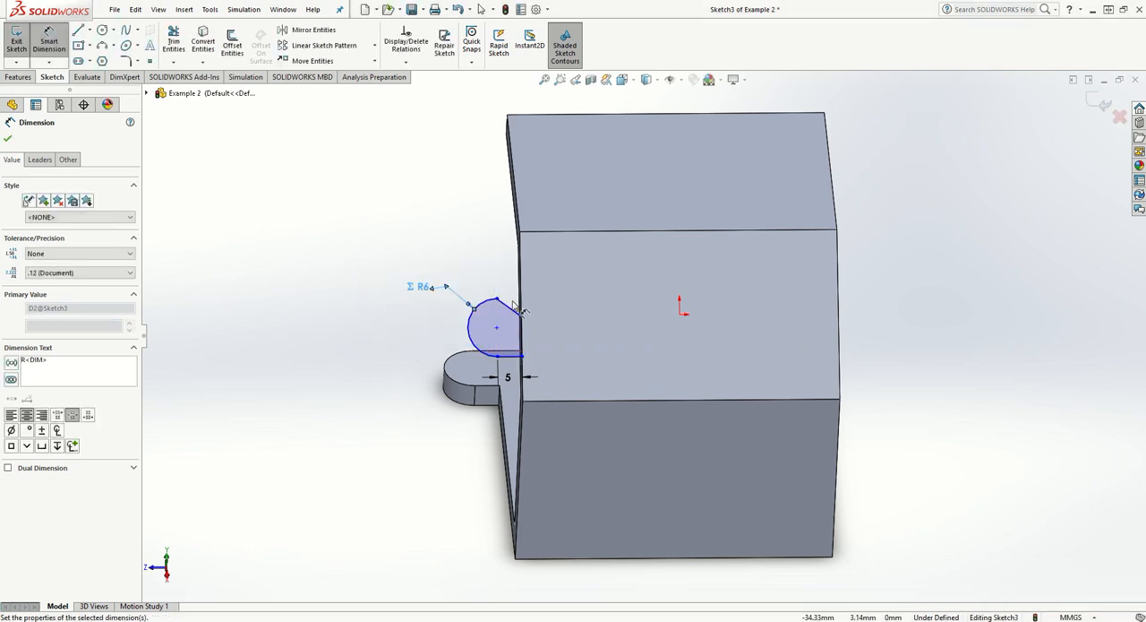
key("ctrl+z")
- Add Horizontal and Equal relations to the new tab profile's upper and lower straight lines
scroll(510, 319, "down", 3)
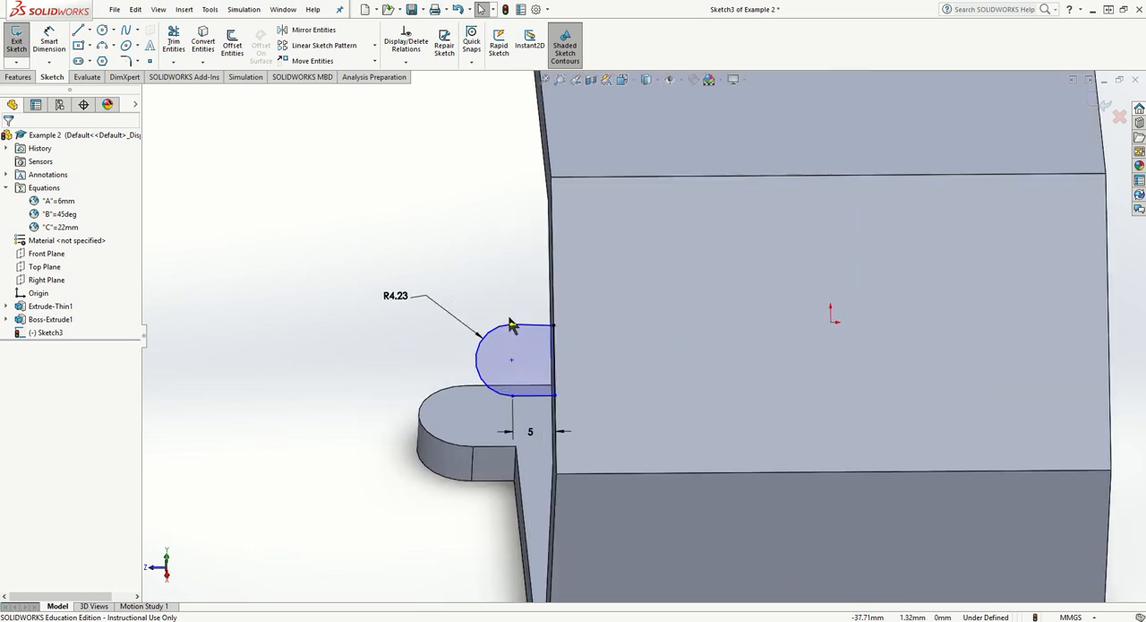
scroll(557, 382, "down", 2)
left_click(544, 395)
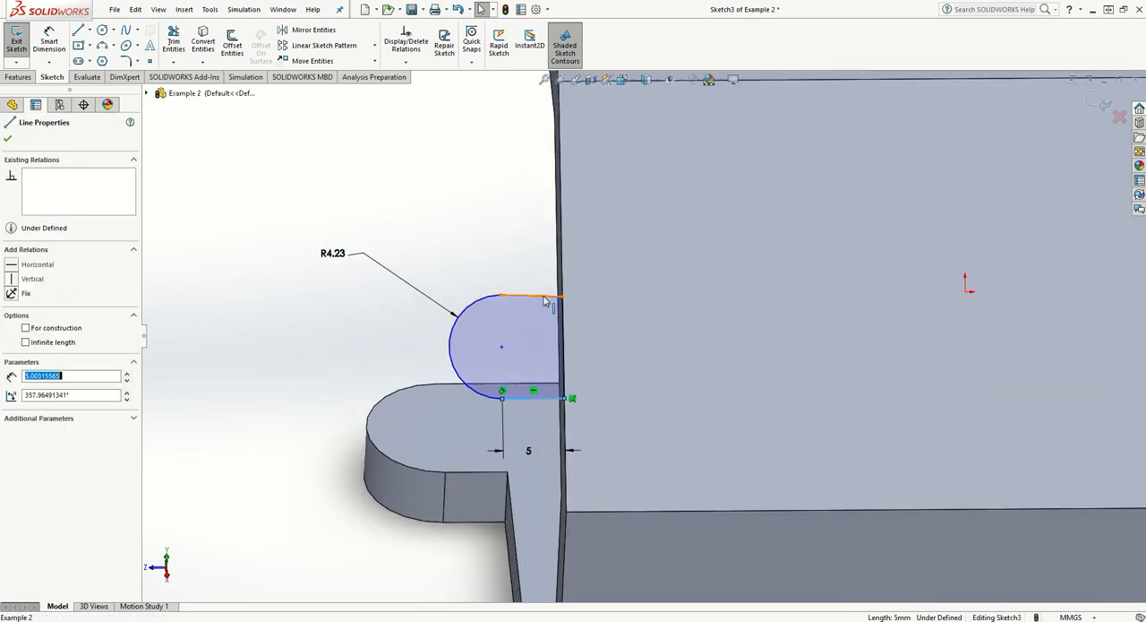
left_click(544, 298, "ctrl")
left_click(15, 335)
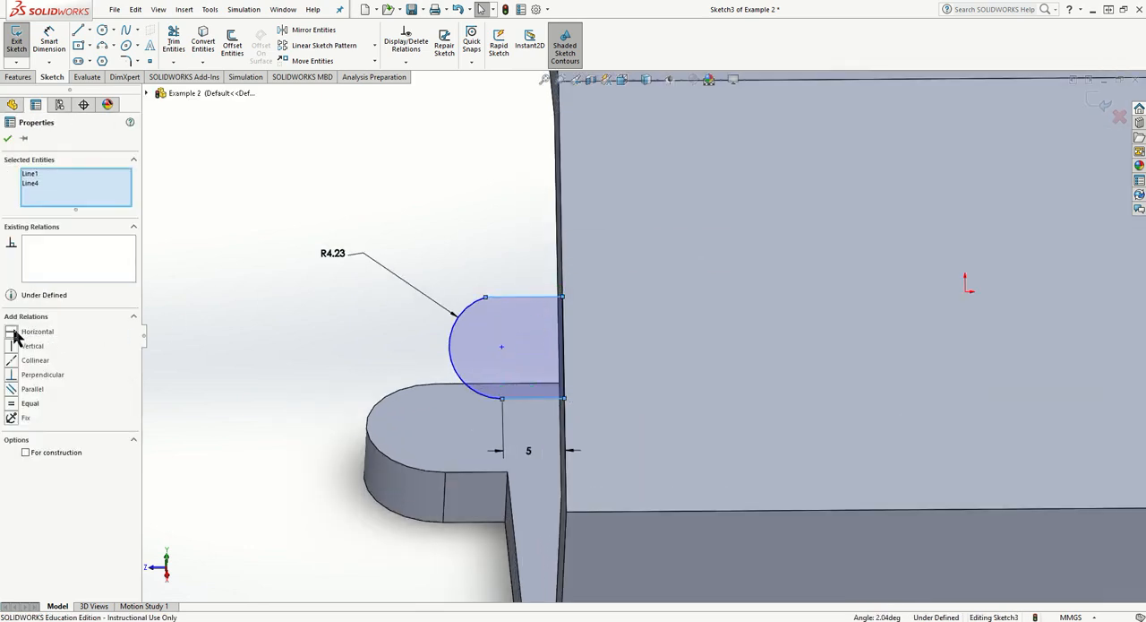
left_click(12, 405)
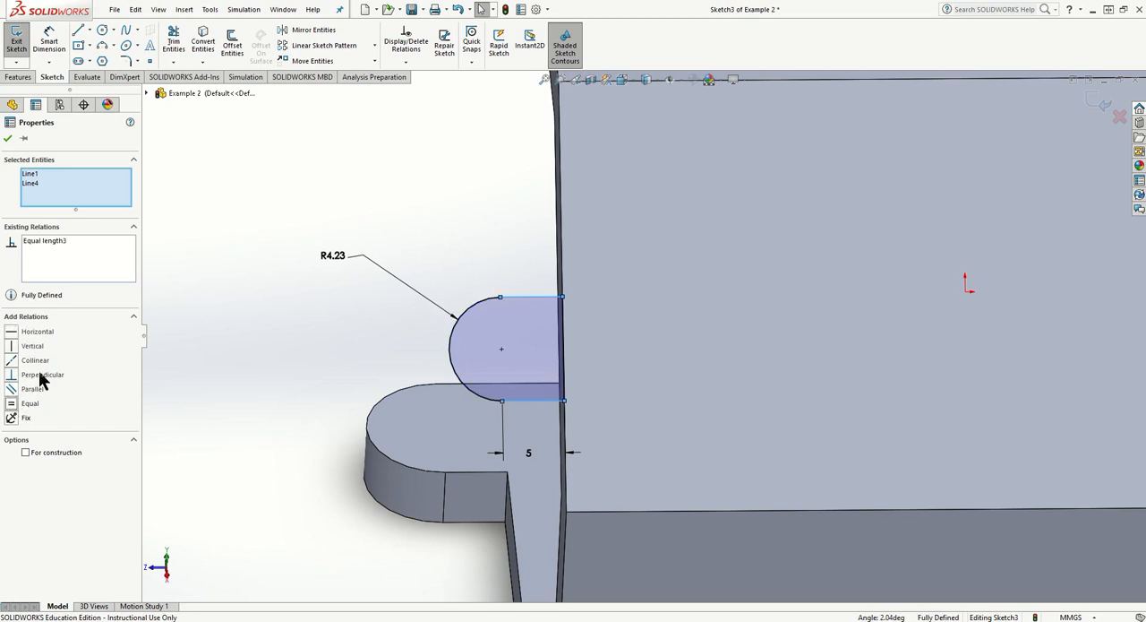
left_click(398, 158)
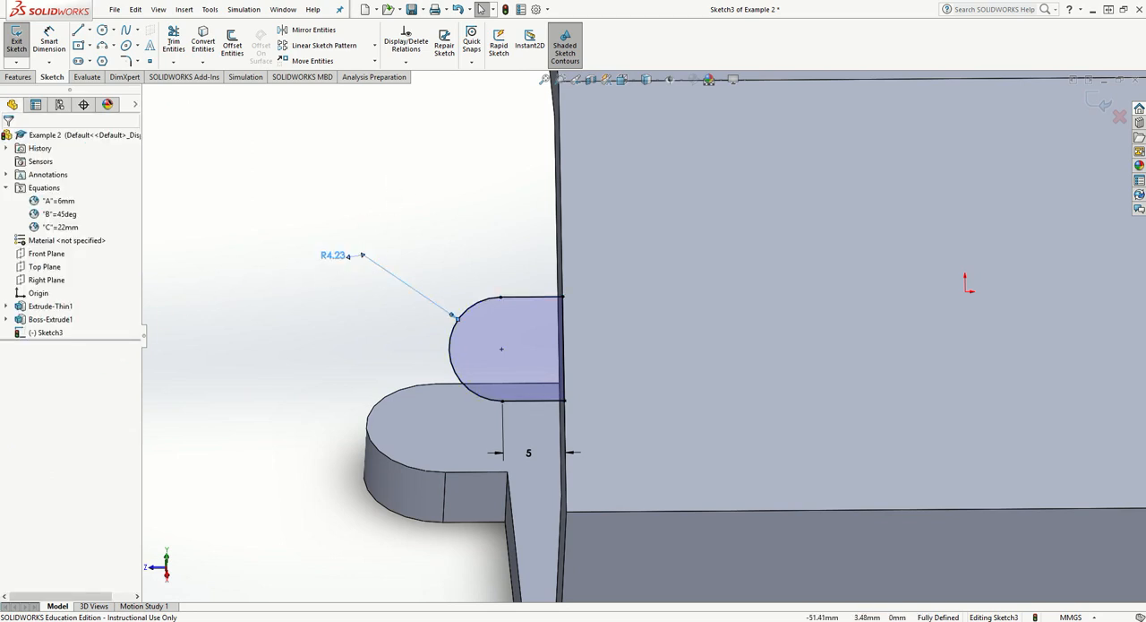
- Set the new tab profile's arc radius to 6 mm
double_click(334, 255)
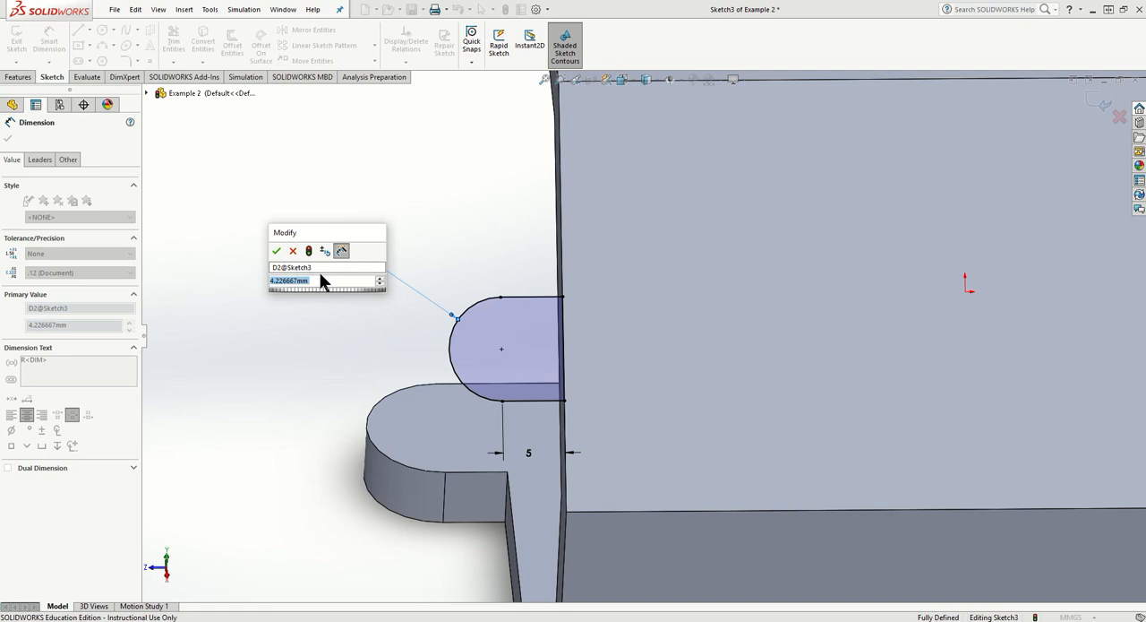
type("=")
mouse_move(343, 293)
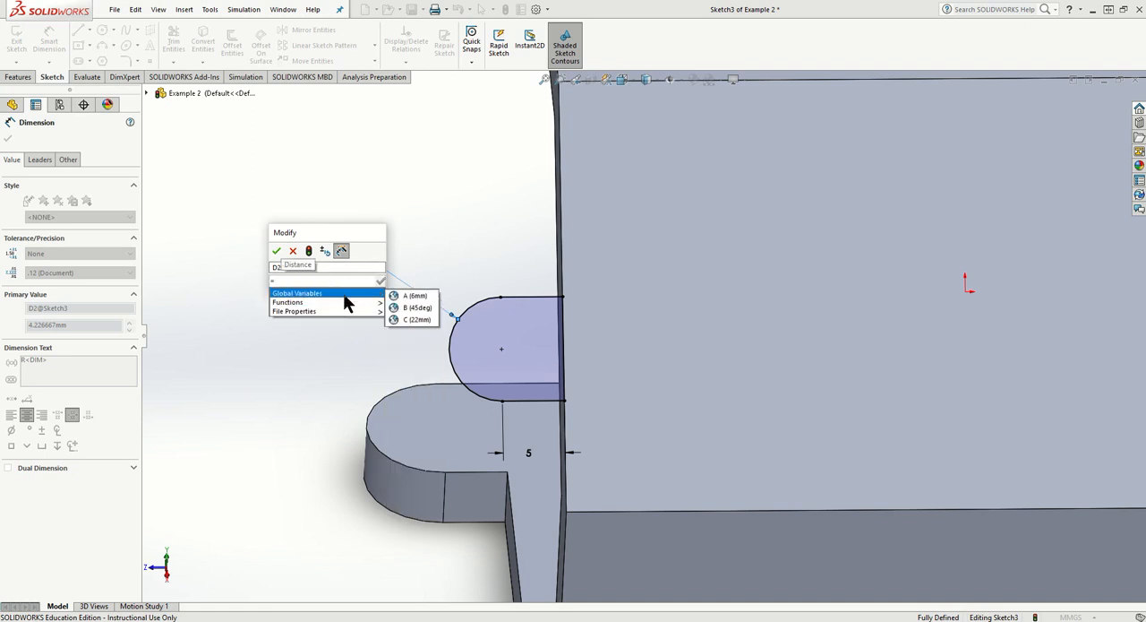
left_click(400, 294)
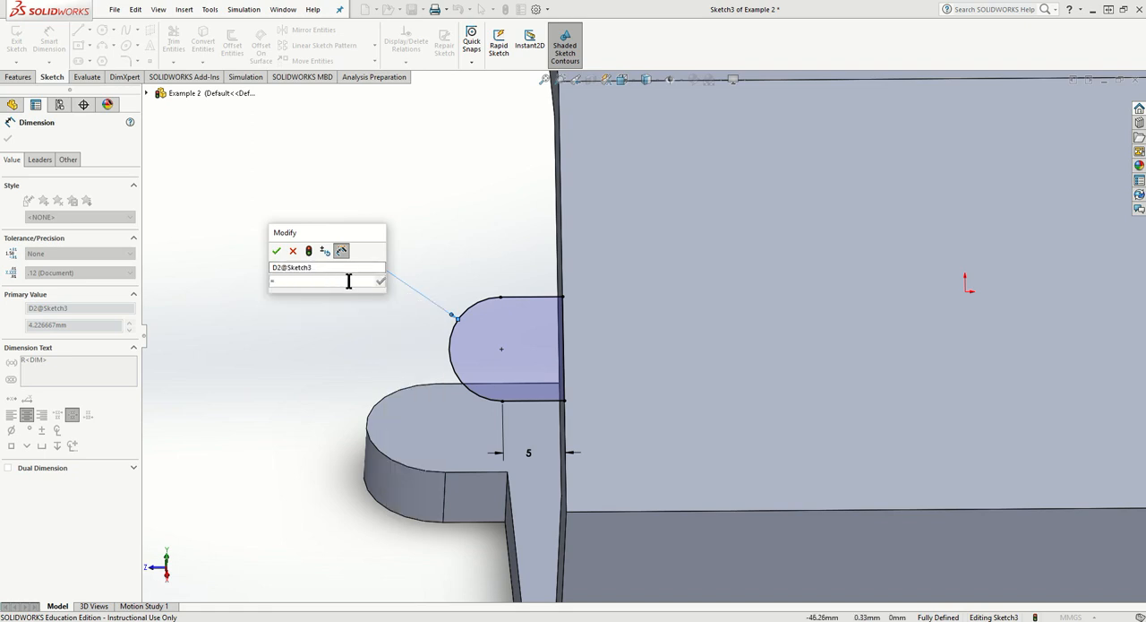
key("BackSpace")
mouse_move(359, 292)
type("6")
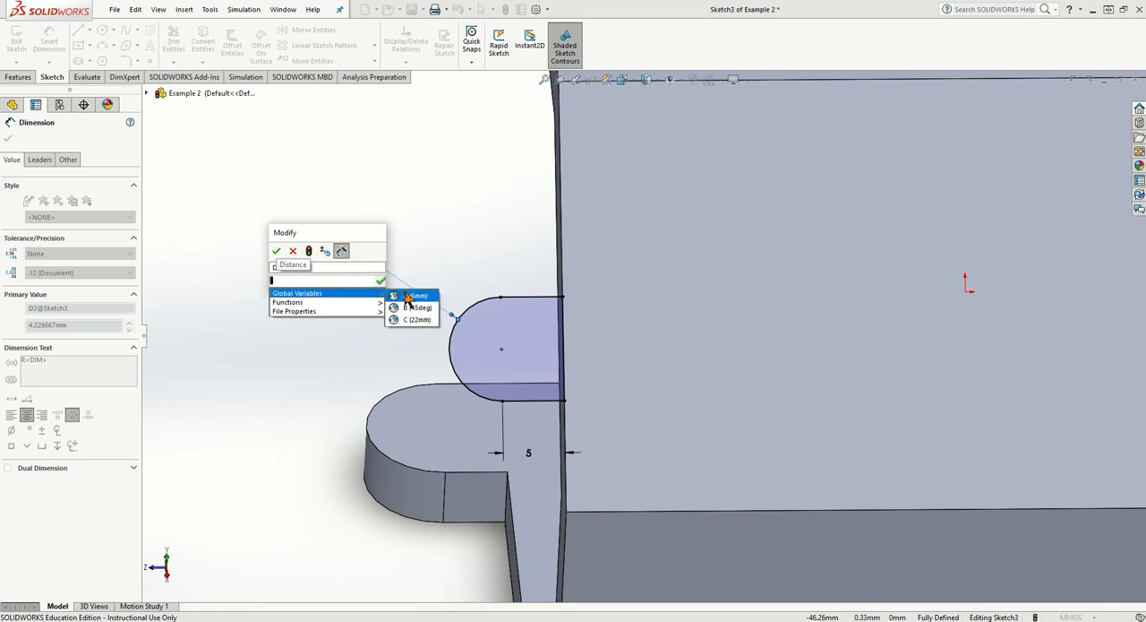
left_click(407, 295)
left_click(382, 280)
scroll(532, 396, "up", 3)
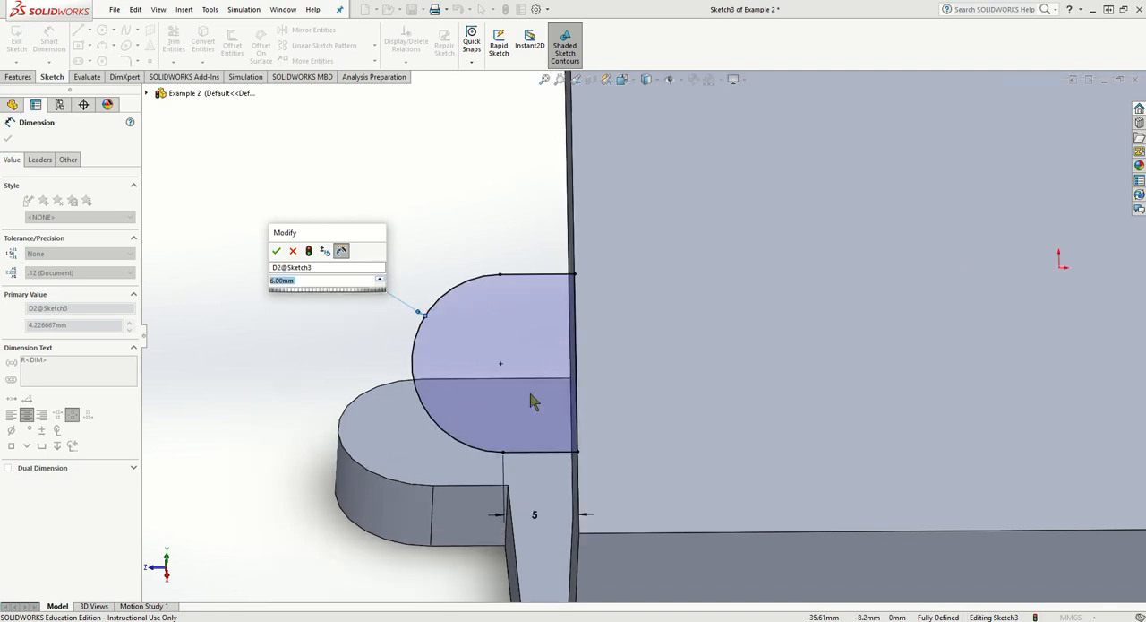
left_click(278, 252)
scroll(609, 432, "down", 1)
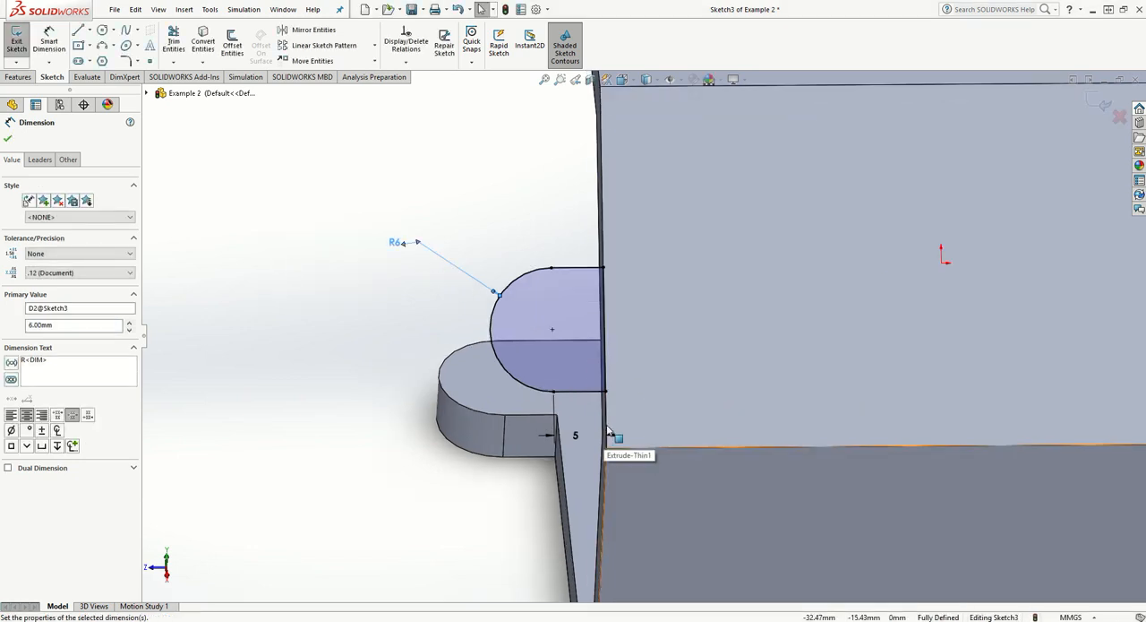
scroll(627, 426, "up", 2)
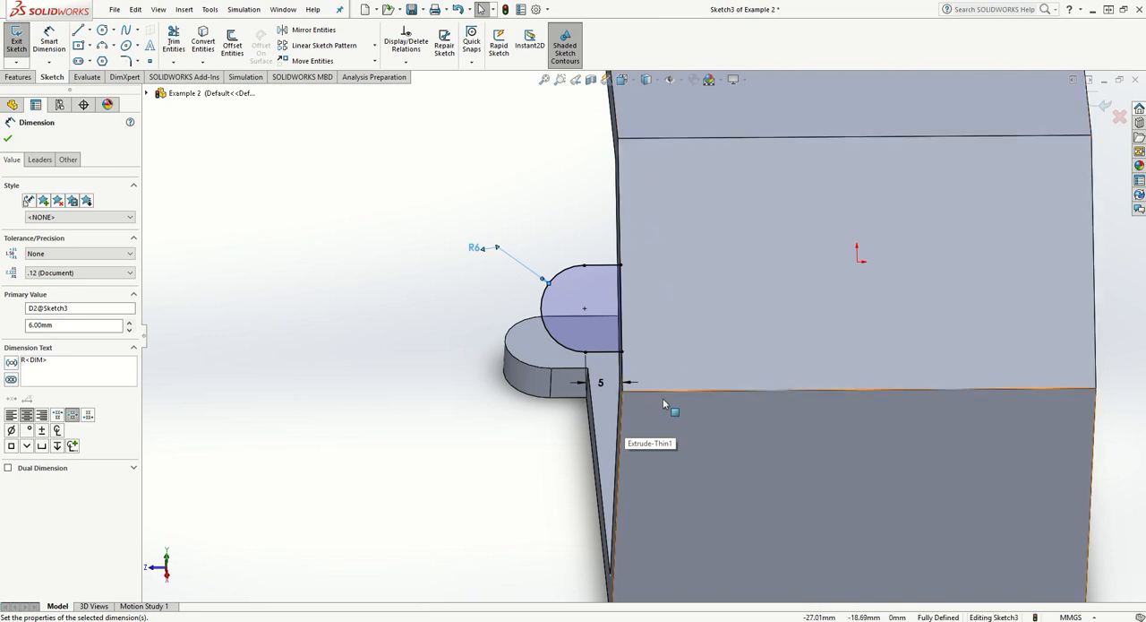
- Try to dimension the distance between the tab profile's lower straight line and the sloped face's lower edge
left_click(49, 40)
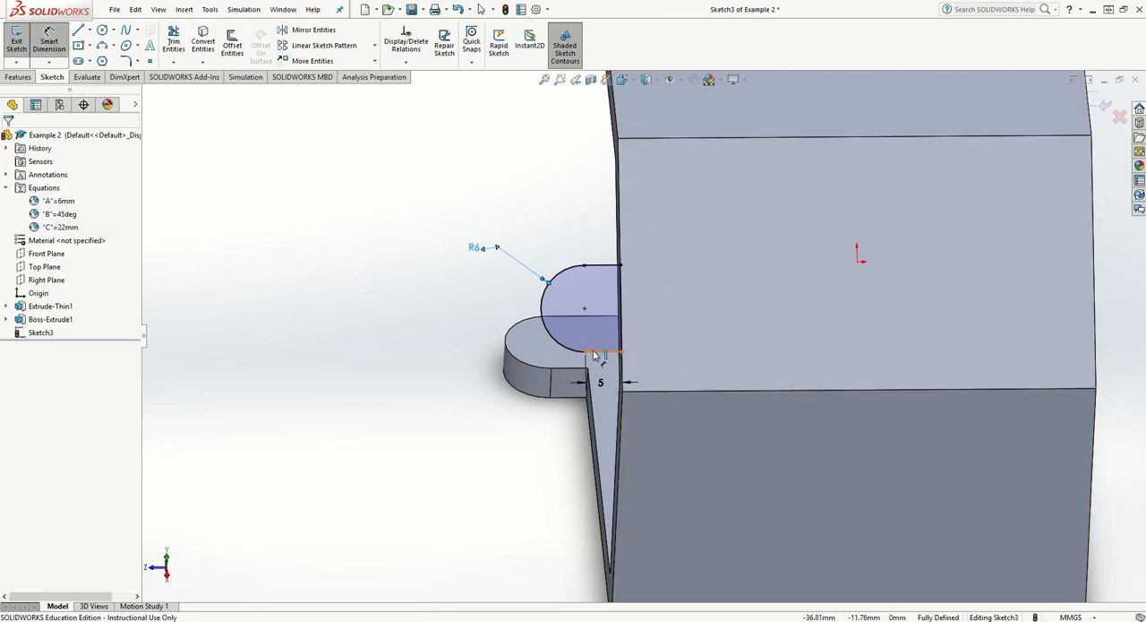
left_click(663, 389)
left_click(604, 351)
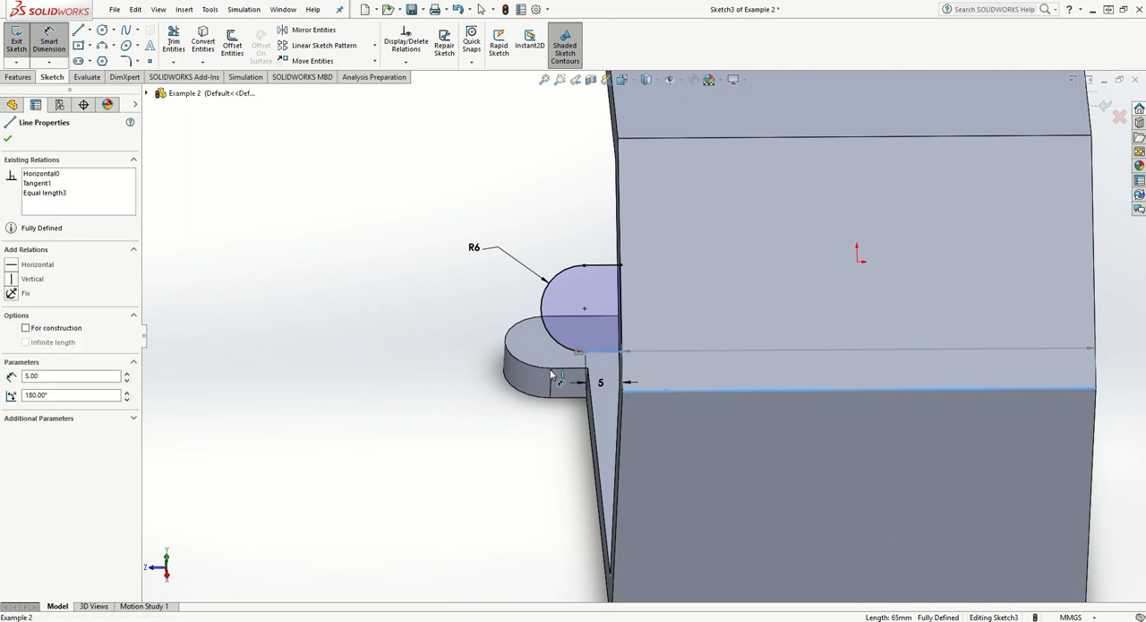
left_click(492, 375)
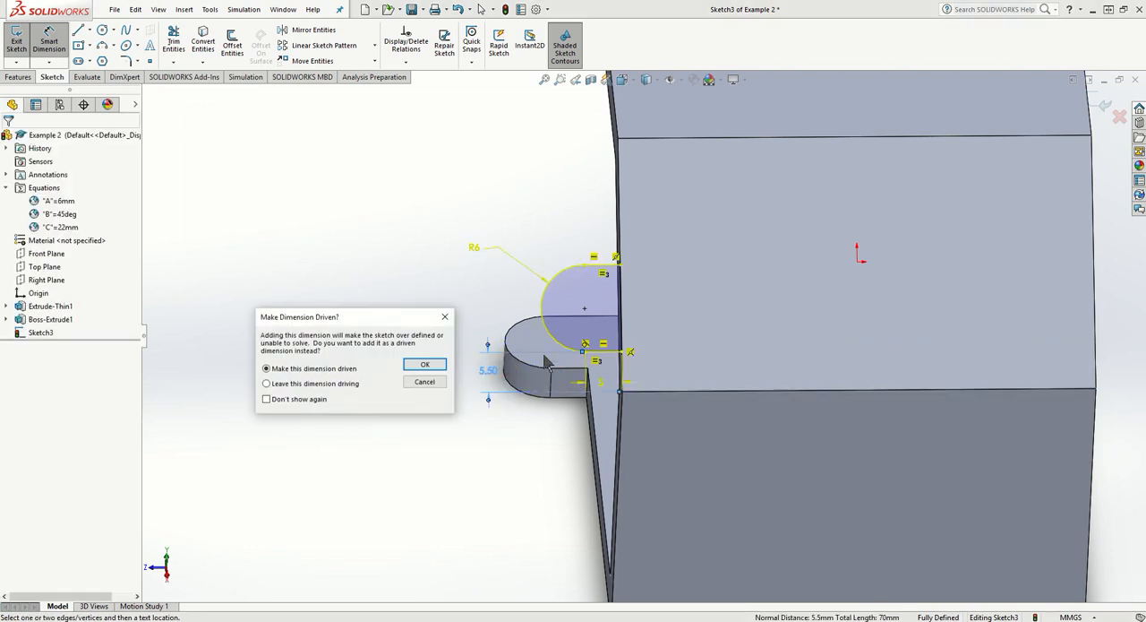
key("Escape")
key("Escape")
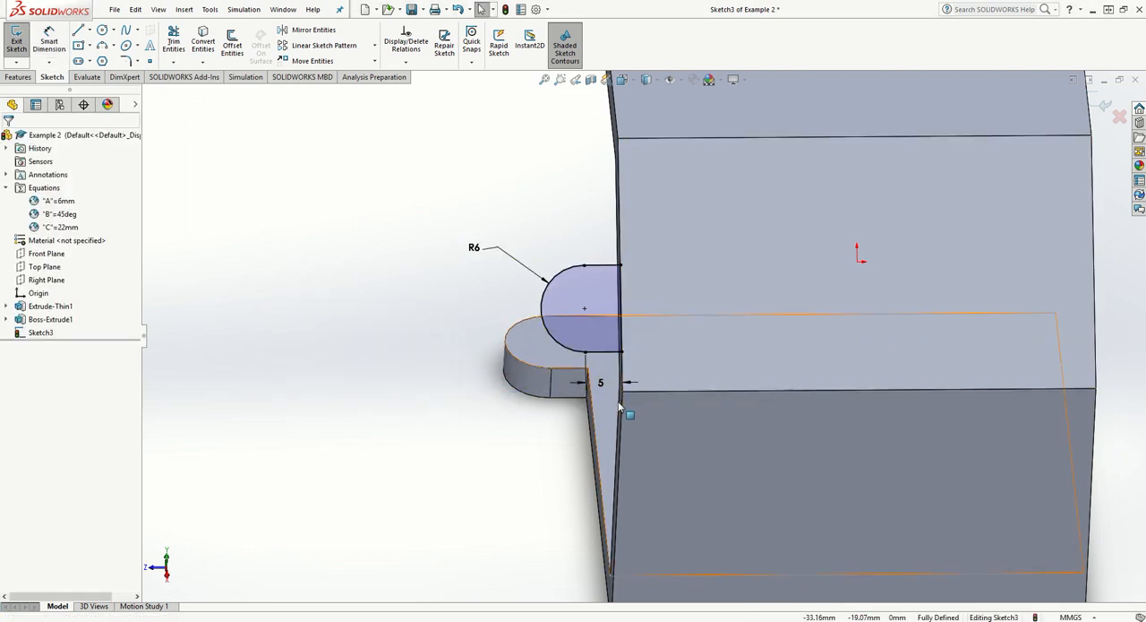
scroll(632, 410, "up", 2)
scroll(634, 413, "down", 5)
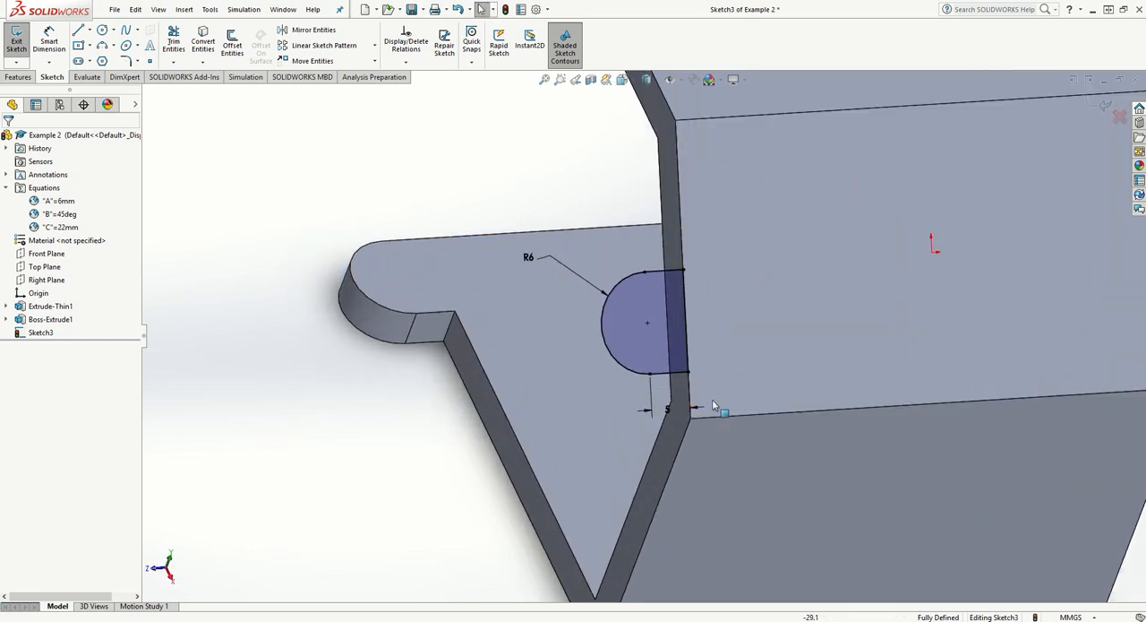
left_click(638, 340)
left_click(703, 418)
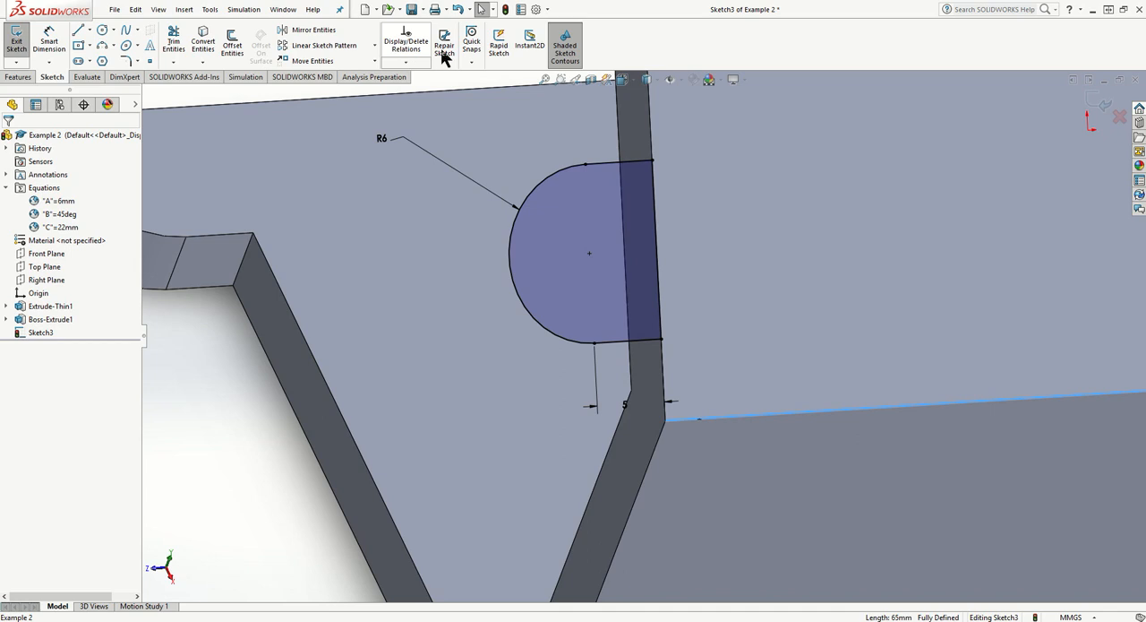
left_click(49, 41)
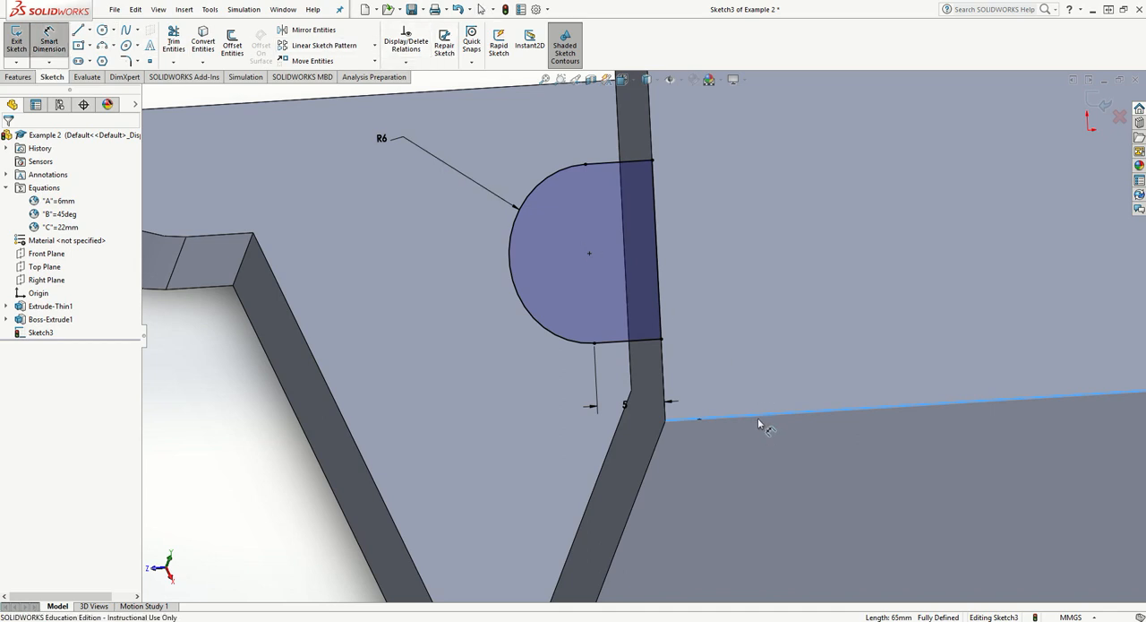
left_click(636, 343)
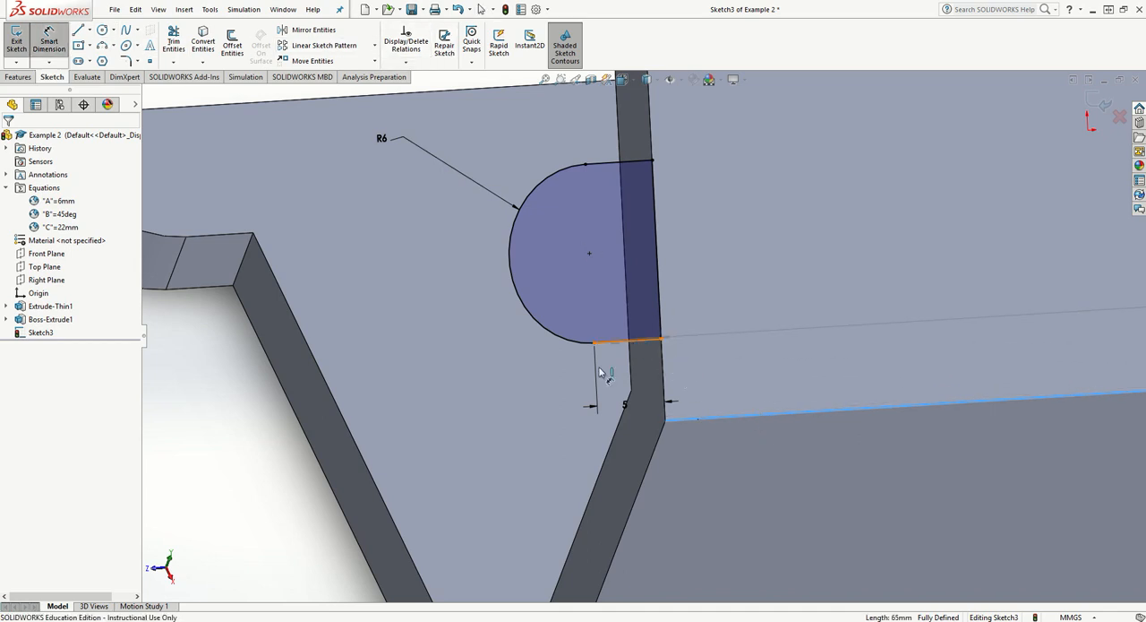
left_click(537, 389)
key("Return")
key("Escape")
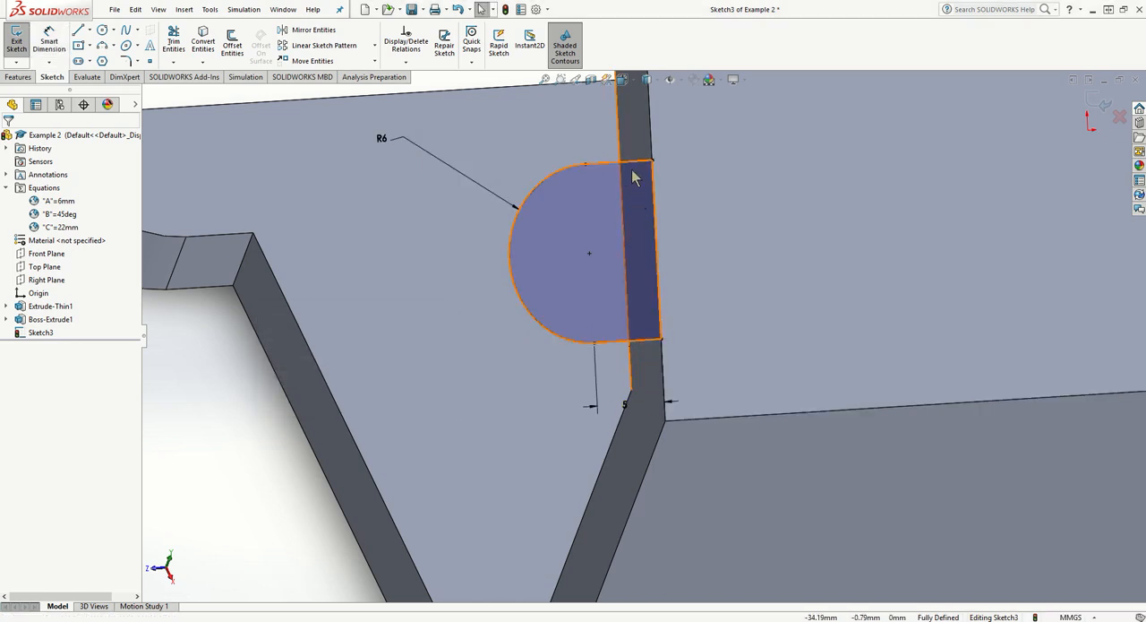
- Delete the tab profile's lower straight line and redraw it horizontally, 5 mm long, from the arc's lower end to the plate edge
left_click(640, 342)
key("Delete")
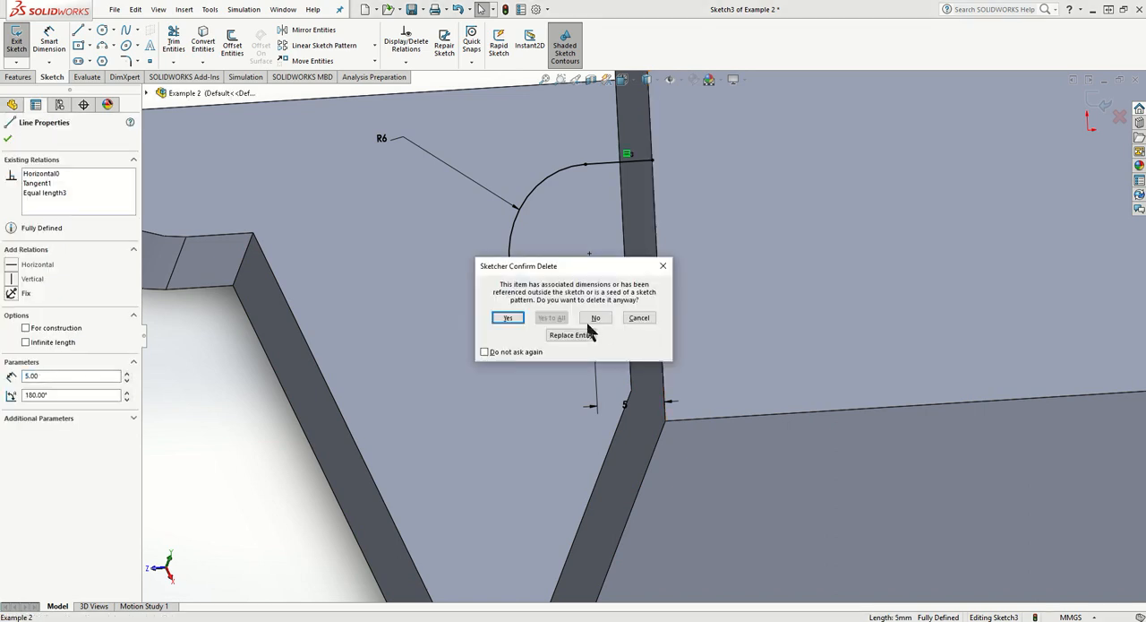
left_click(507, 319)
left_click(79, 31)
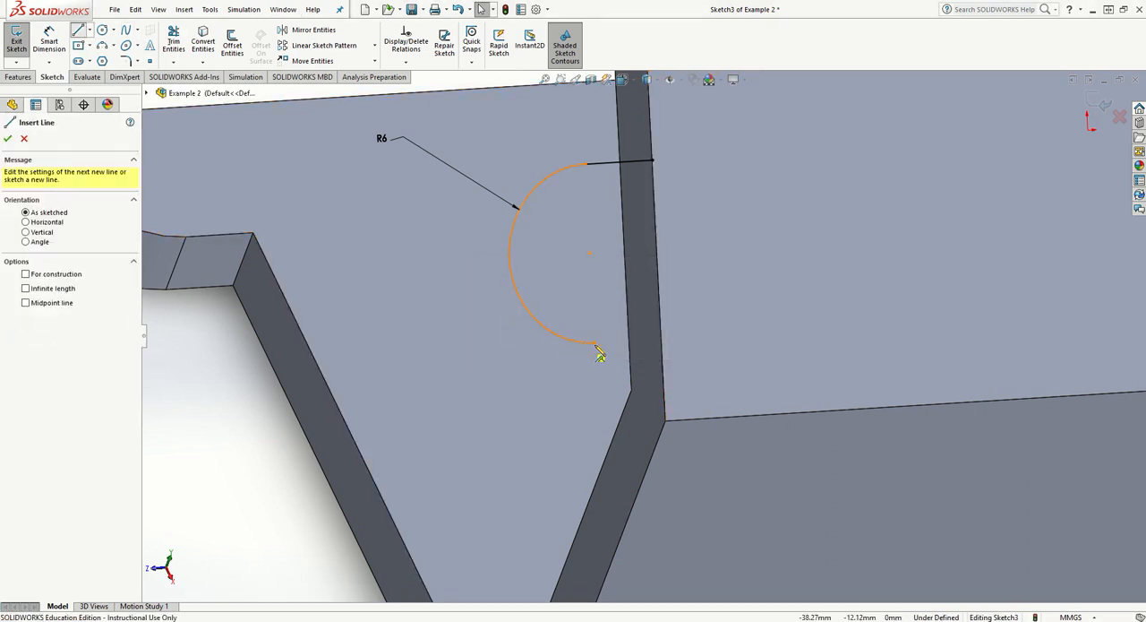
left_click(595, 342)
left_click(663, 340)
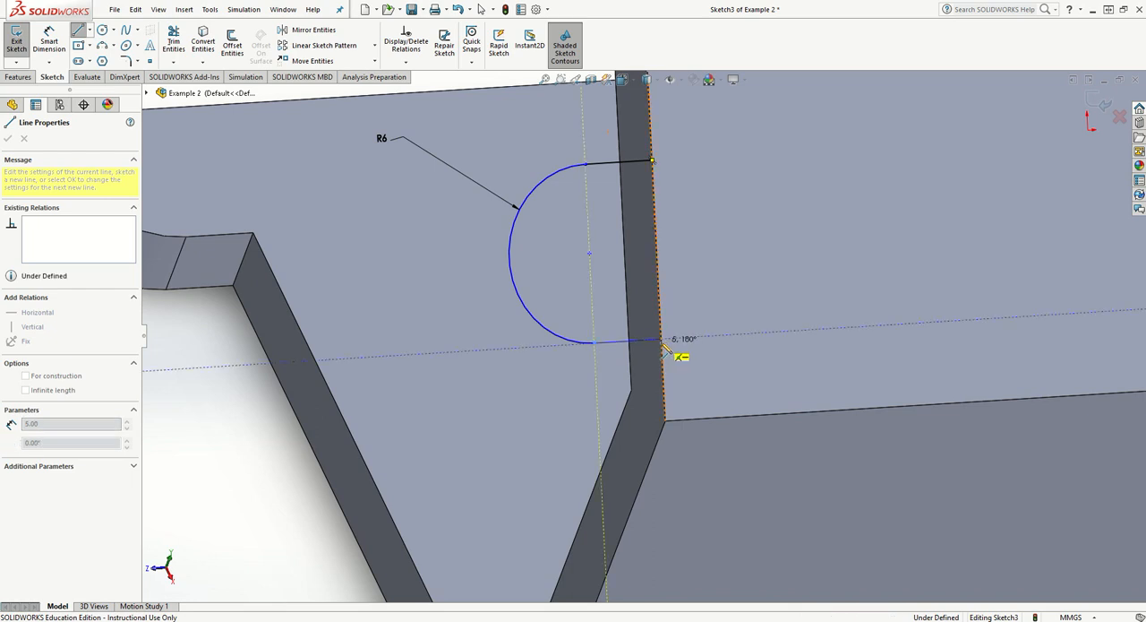
key("Escape")
- Dimension the redrawn lower line at 10 mm from the sloped face's lower edge
left_click(717, 421)
left_click(629, 345)
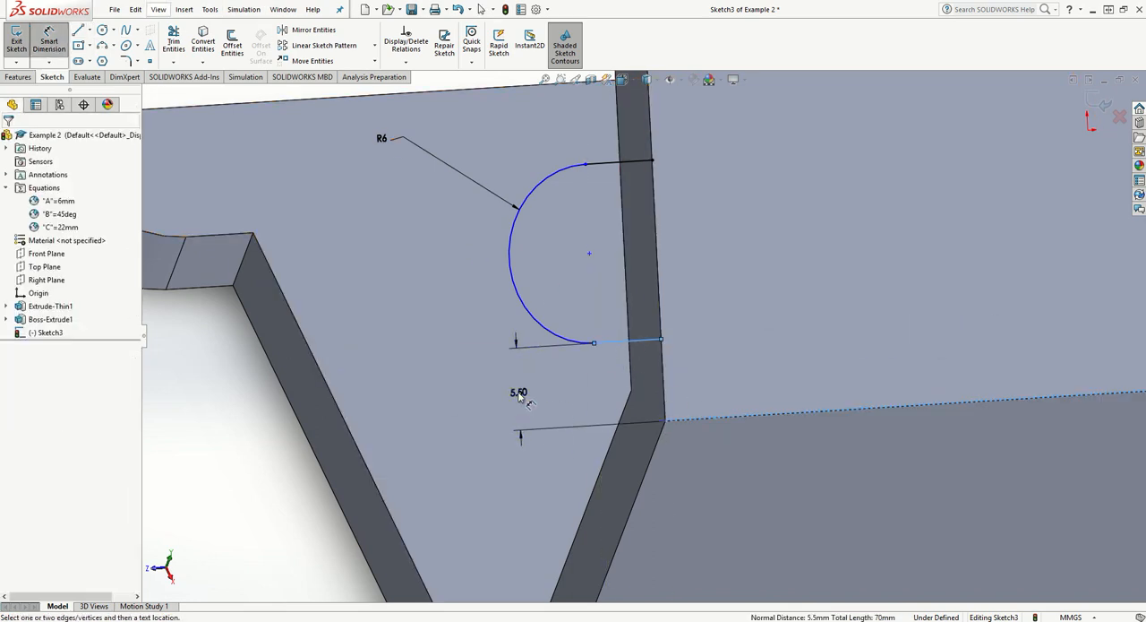
left_click(520, 391)
key("Return")
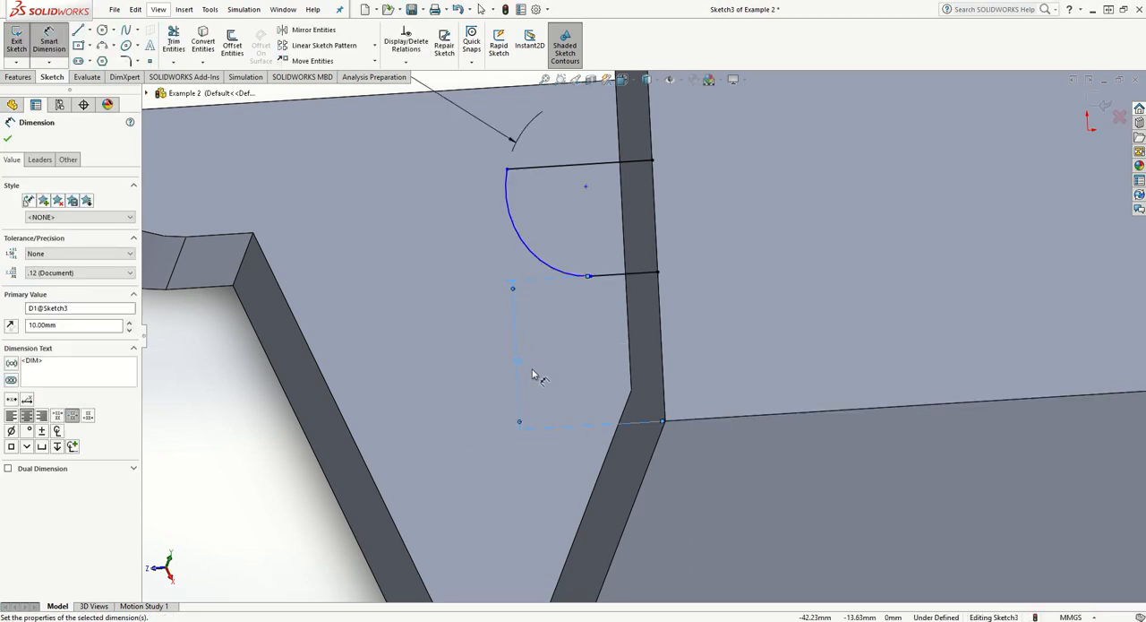
scroll(536, 376, "up", 4)
scroll(658, 273, "down", 3)
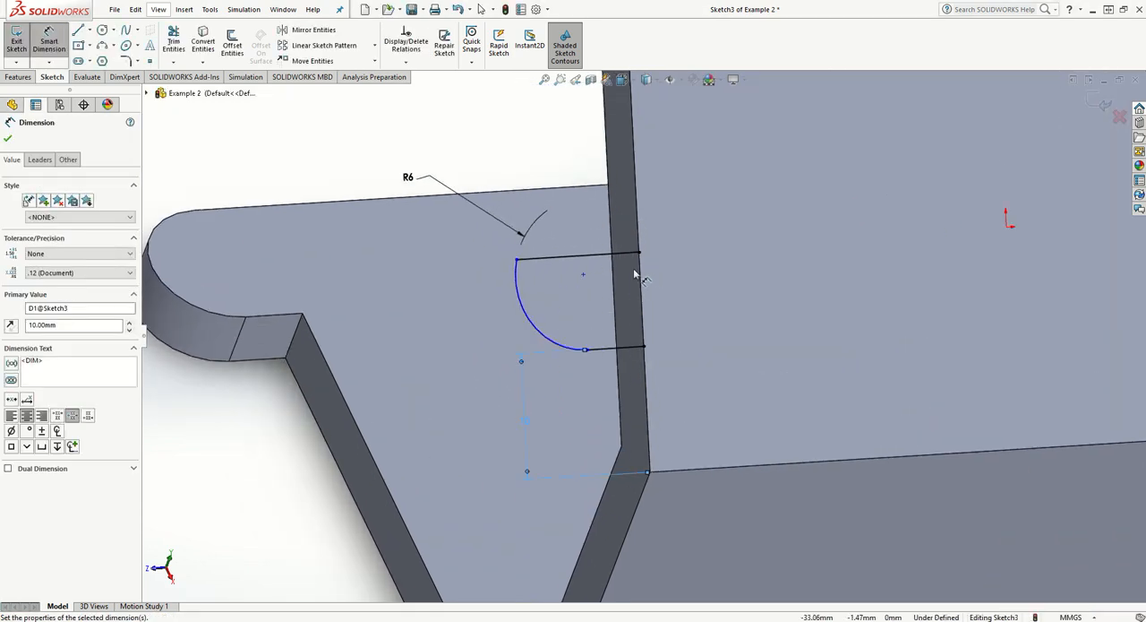
key("Escape")
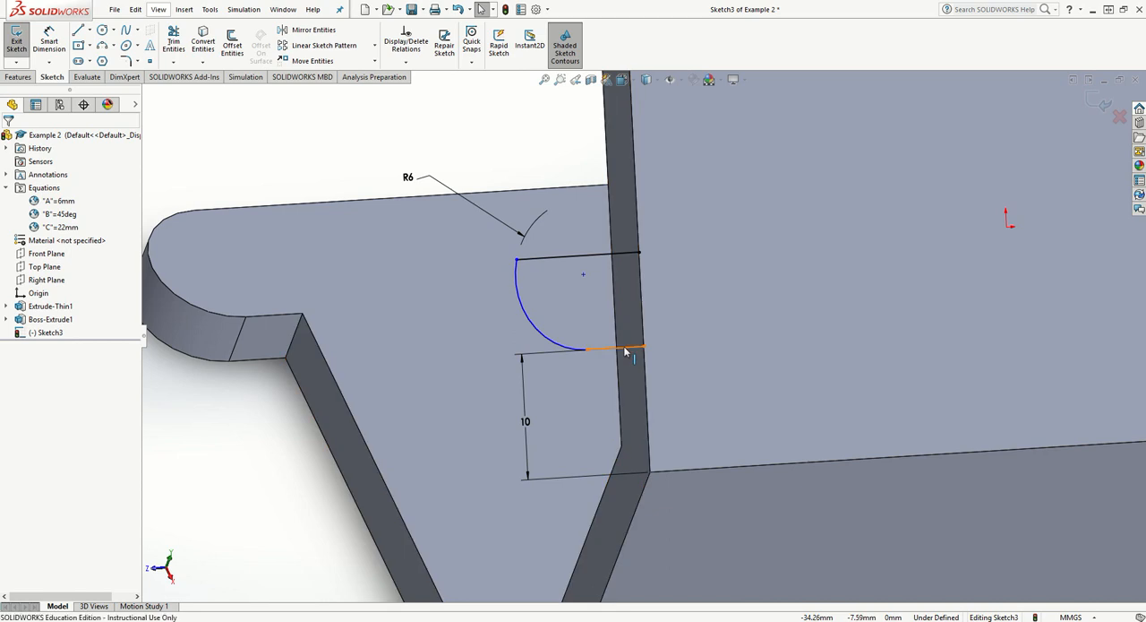
- Add an Equal relation between the tab profile's upper and lower straight lines
left_click(627, 348)
left_click(615, 258, "ctrl")
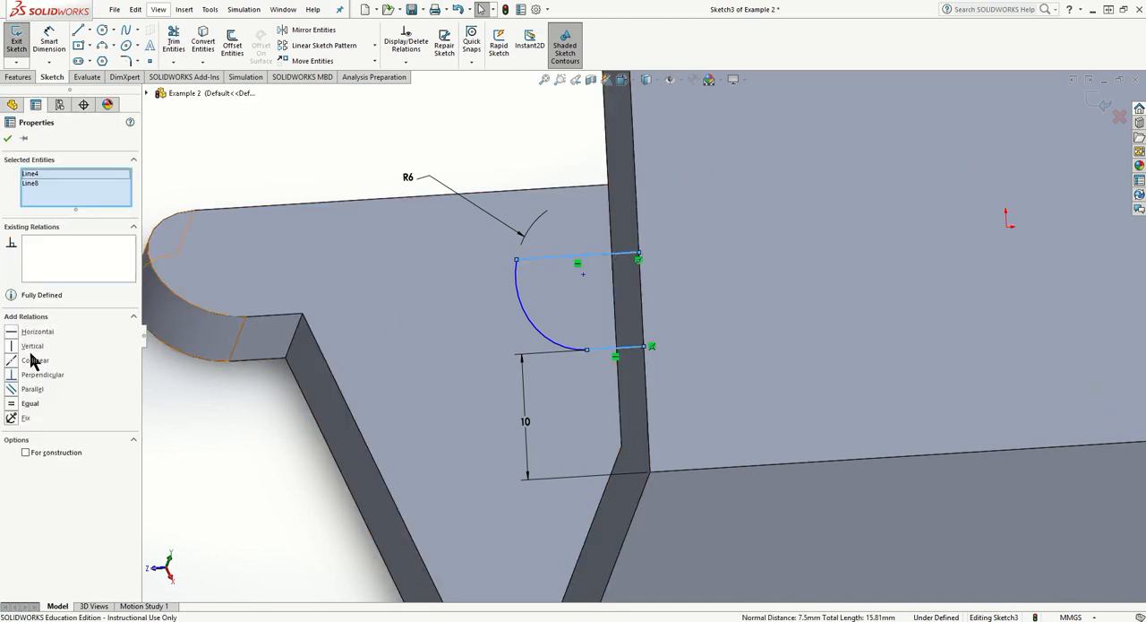
left_click(13, 405)
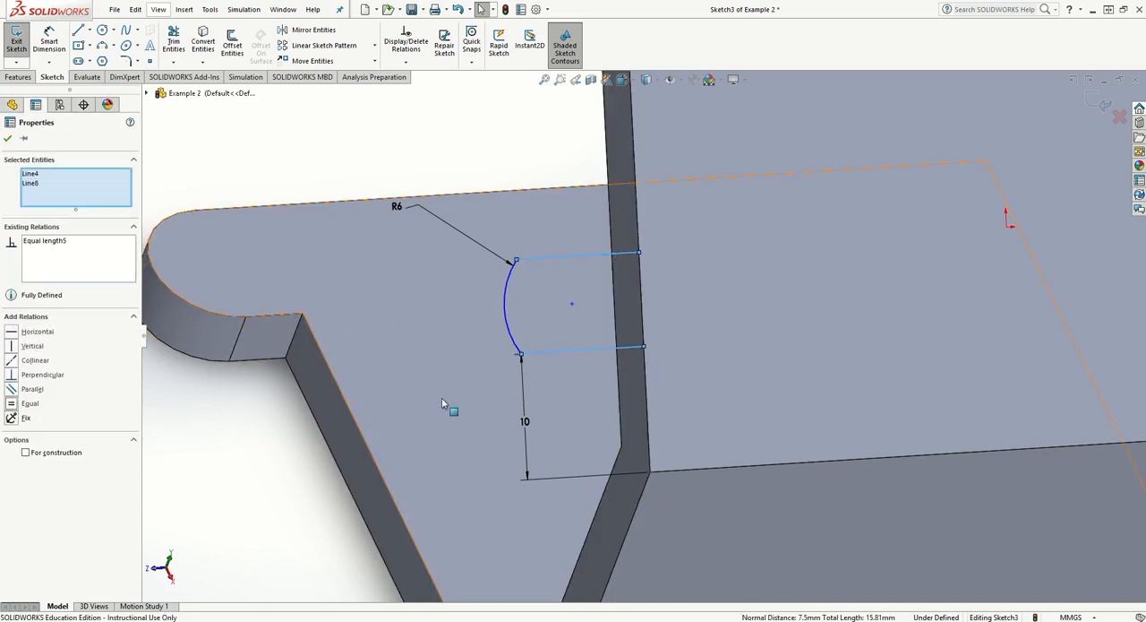
left_click(175, 92)
- Dimension the tab profile's upper straight line with a length of 5 mm
left_click(49, 40)
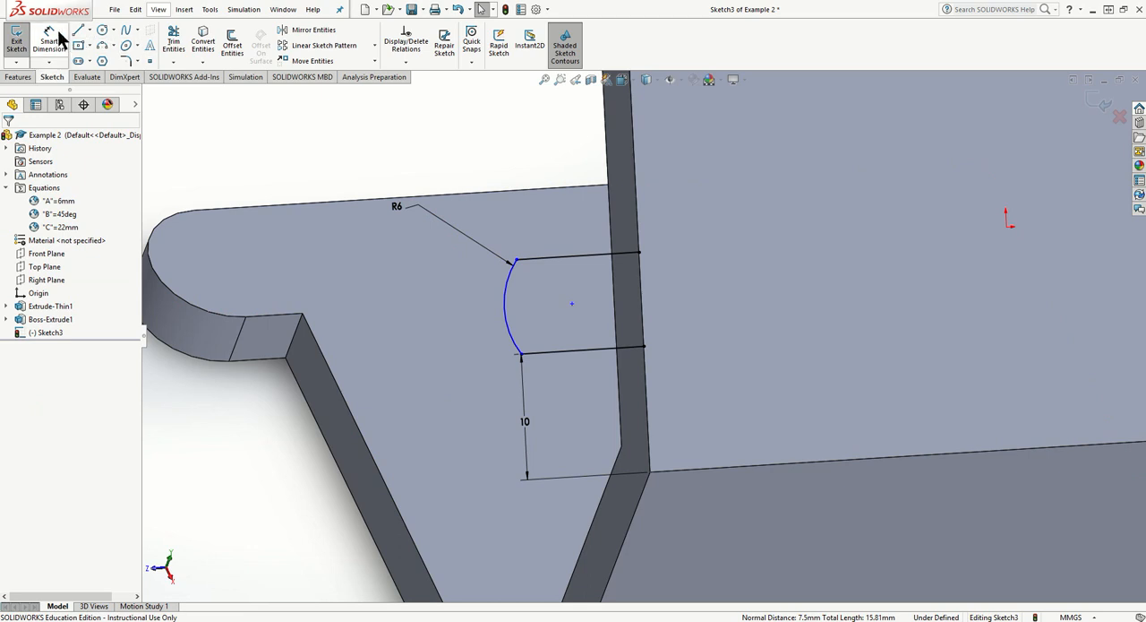
left_click(576, 260)
left_click(573, 193)
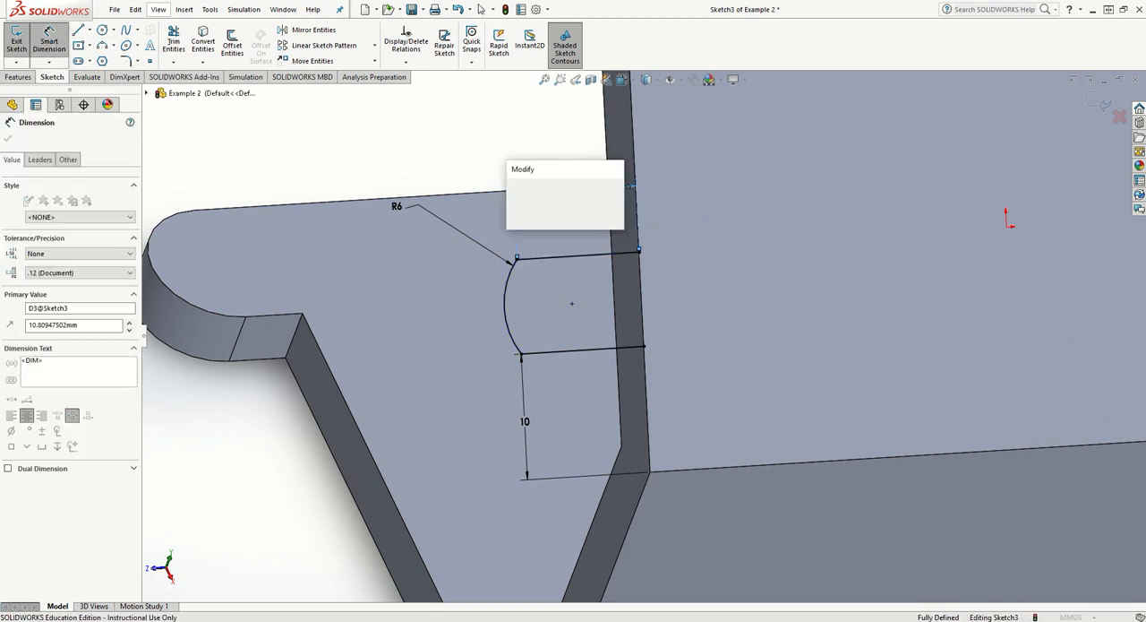
type("5")
key("Return")
left_click(517, 231)
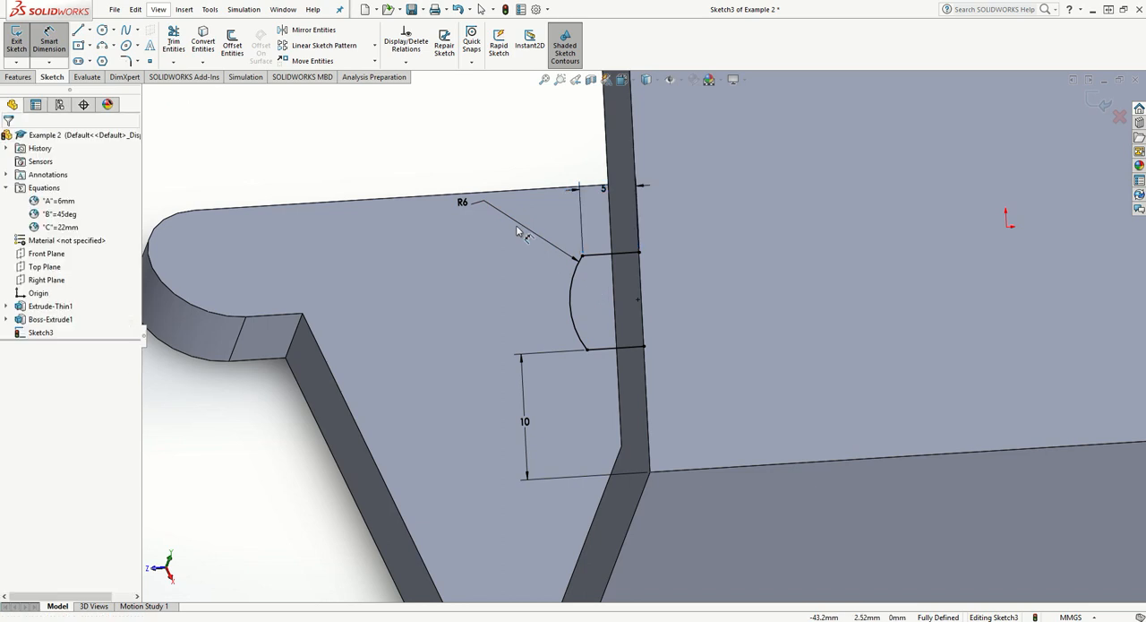
key("Escape")
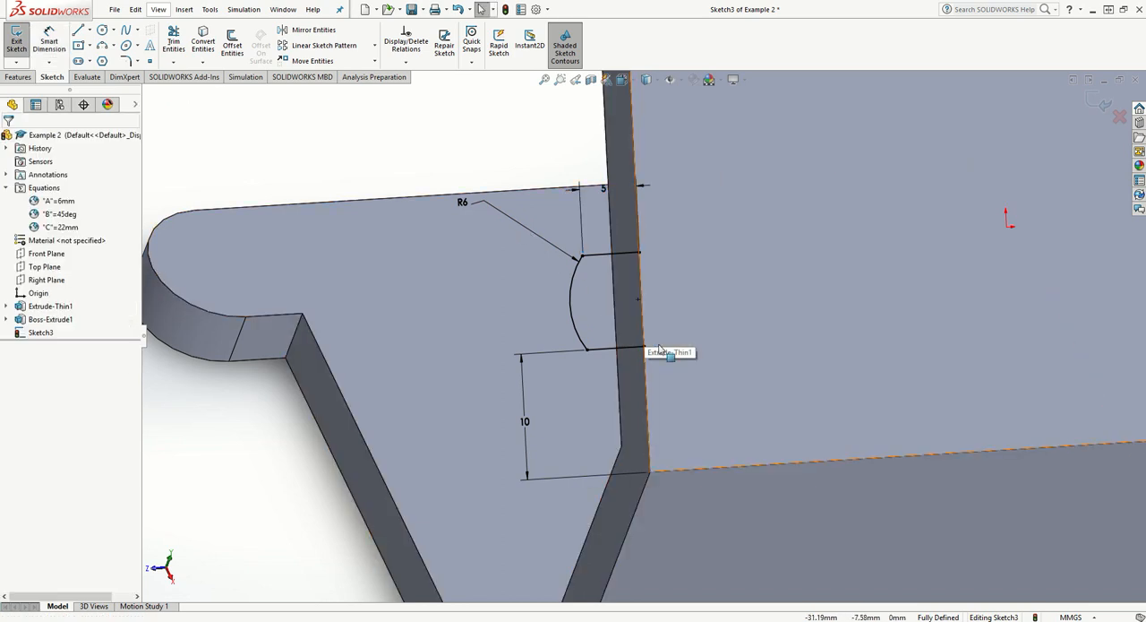
- Delete the tab profile's arc and its upper straight line, including their associated dimensions
mouse_move(635, 350)
middle_mouse_down()
mouse_move(606, 335)
mouse_move(582, 340)
mouse_move(599, 373)
middle_mouse_up()
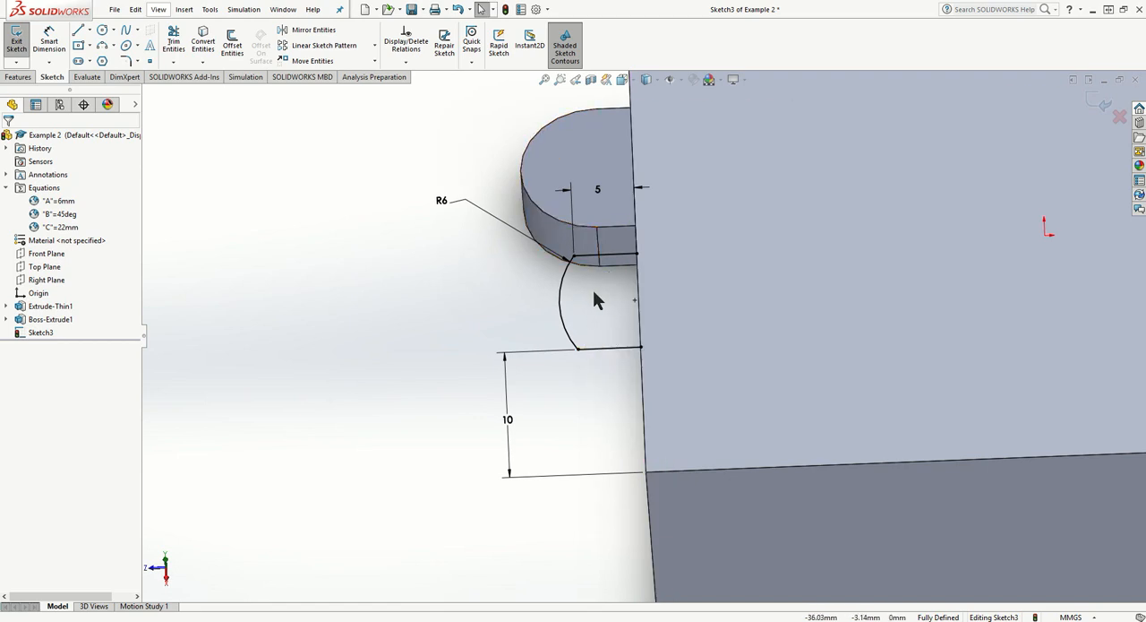
left_click(562, 296)
key("Delete")
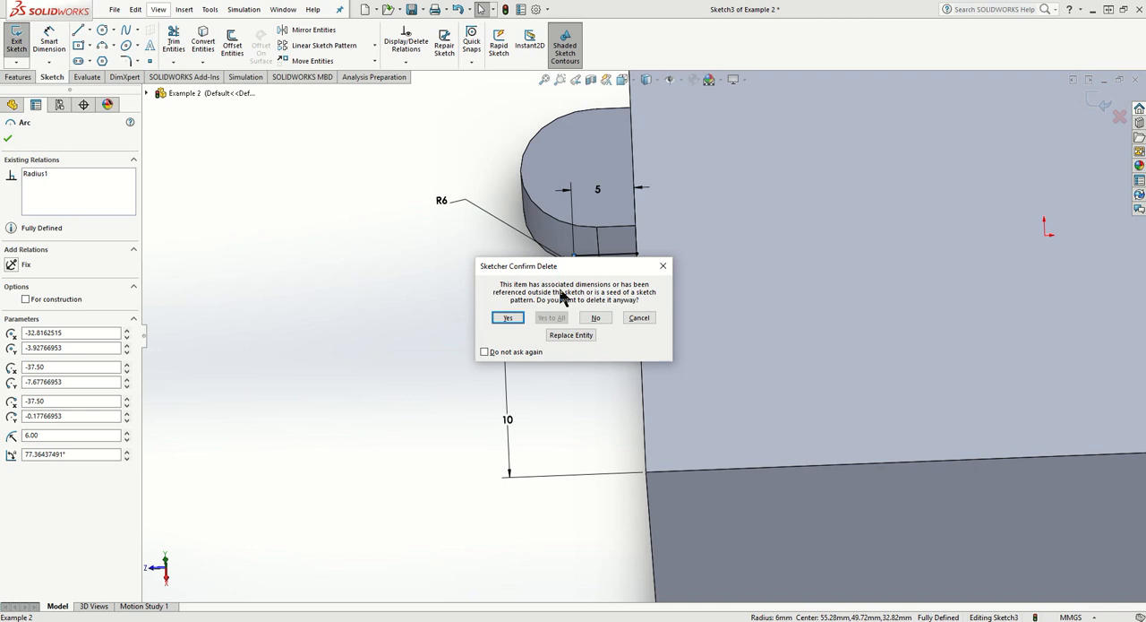
left_click(508, 317)
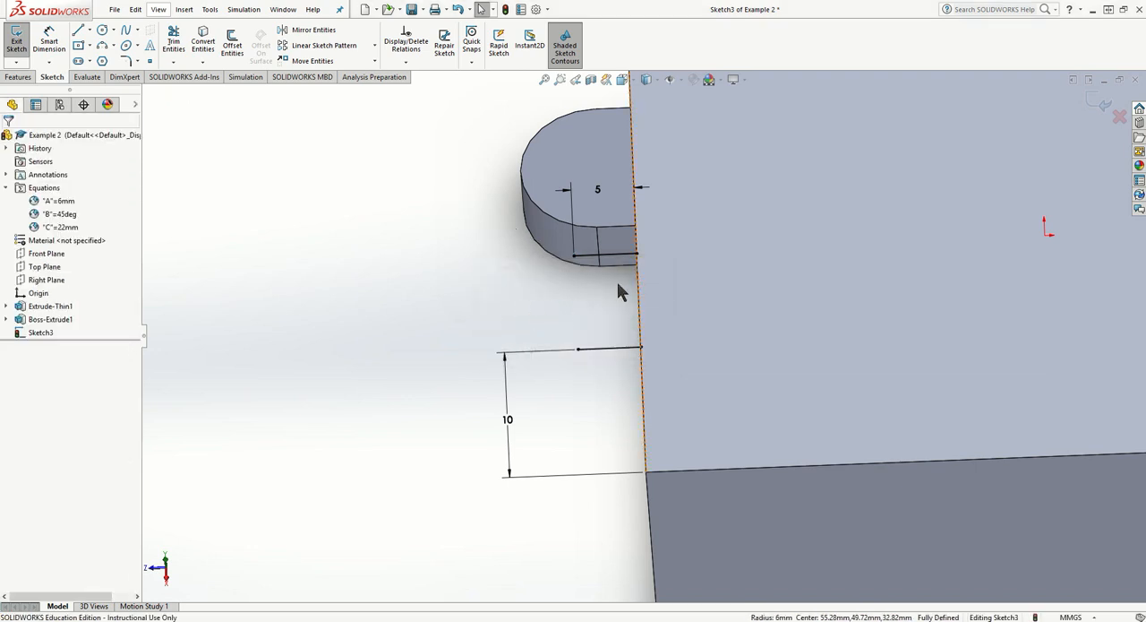
middle_click_drag(618, 292, 456, 160)
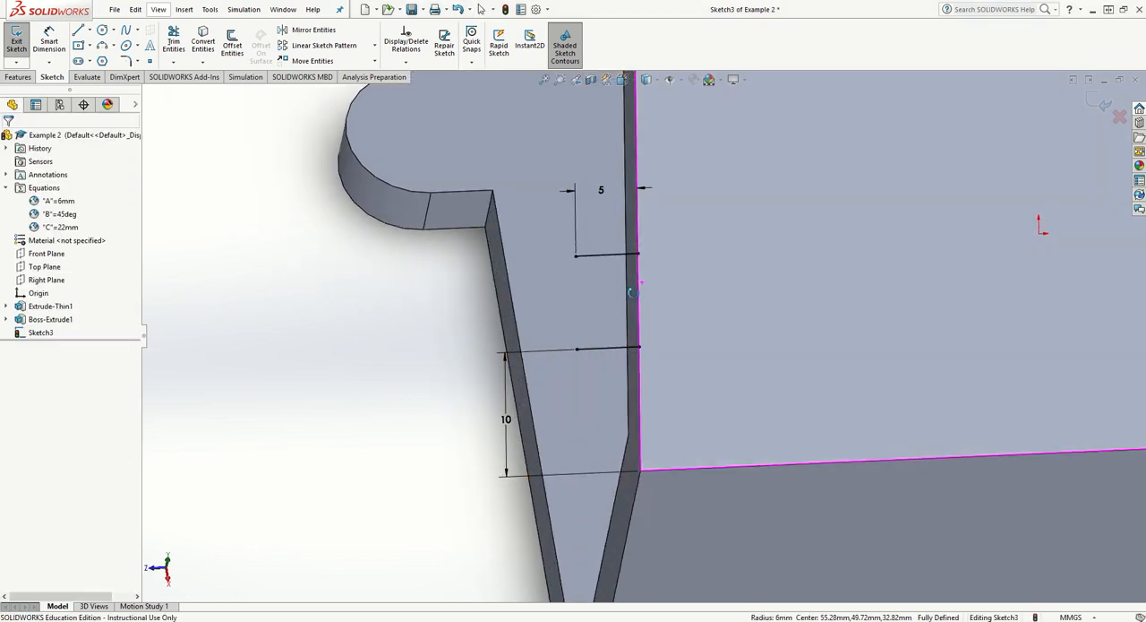
left_click(598, 253)
left_click(606, 256)
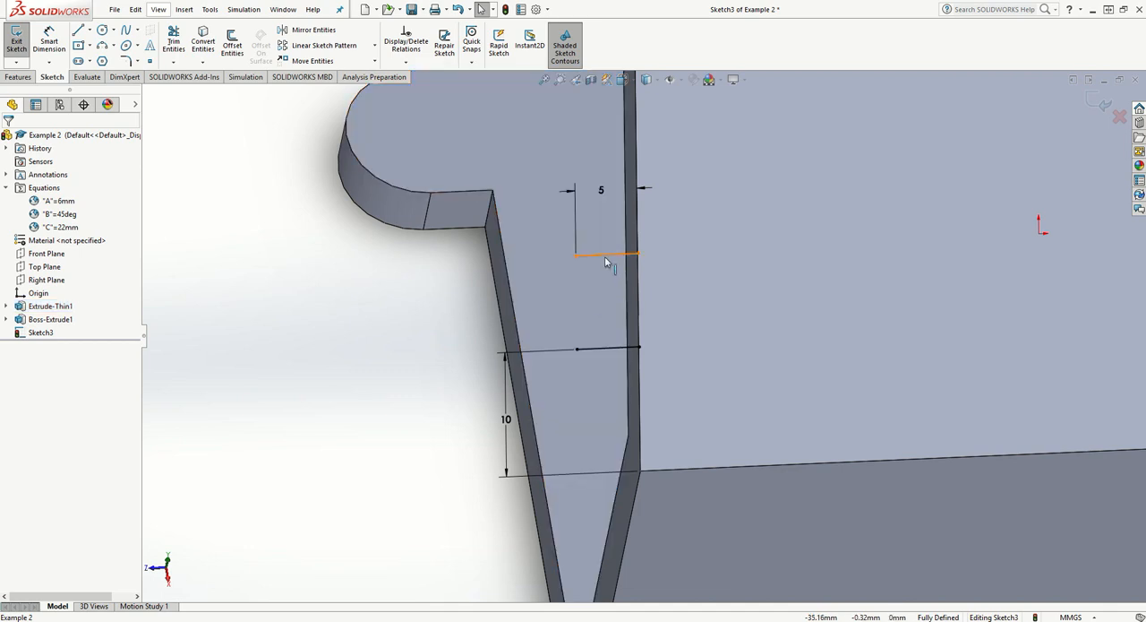
key("Delete")
left_click(506, 318)
- Redraw the tab profile's tangent arc from the lower line, add its upper straight line, and close the profile along the wall edge
middle_click_drag(585, 344, 530, 346)
key("space")
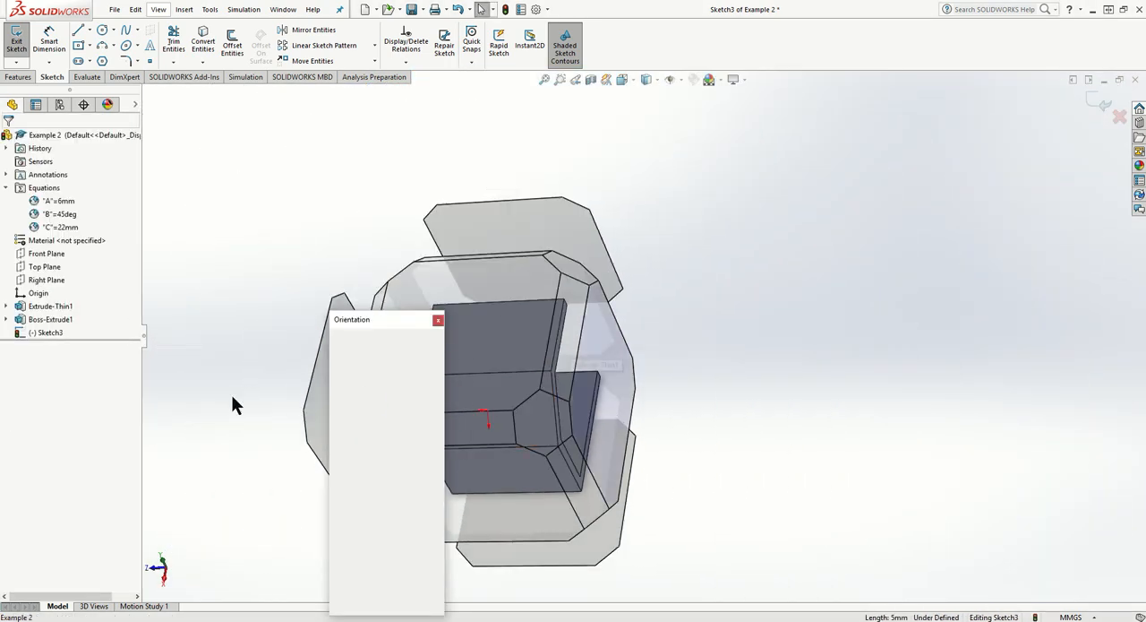
right_click(49, 333)
left_click(51, 338)
right_click(49, 333)
left_click(75, 311)
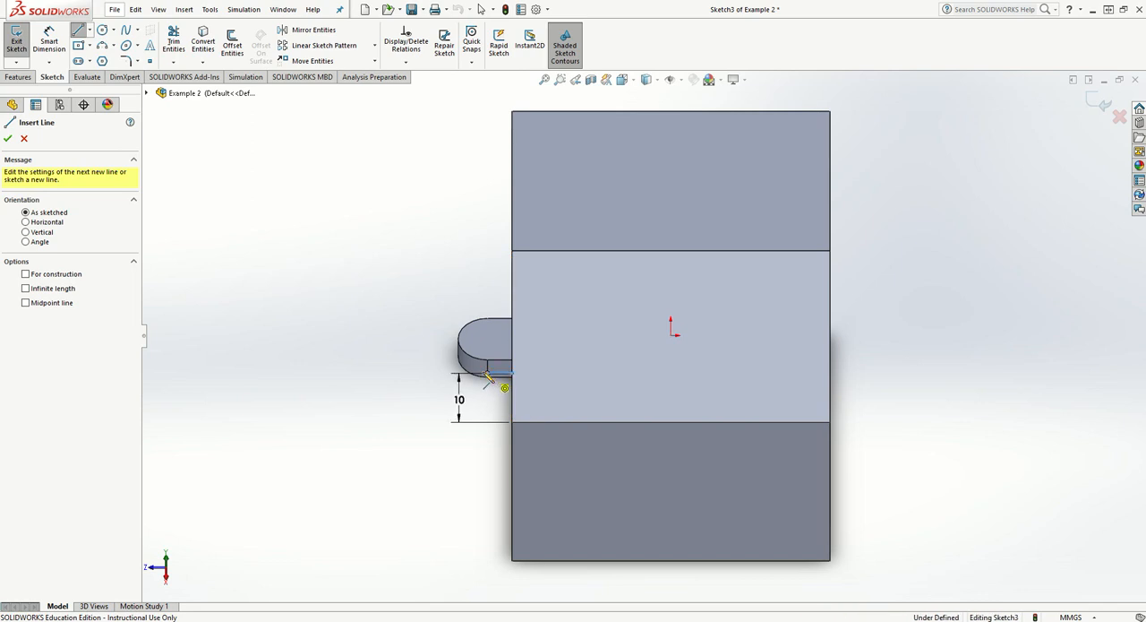
left_click(487, 374)
left_click(487, 336)
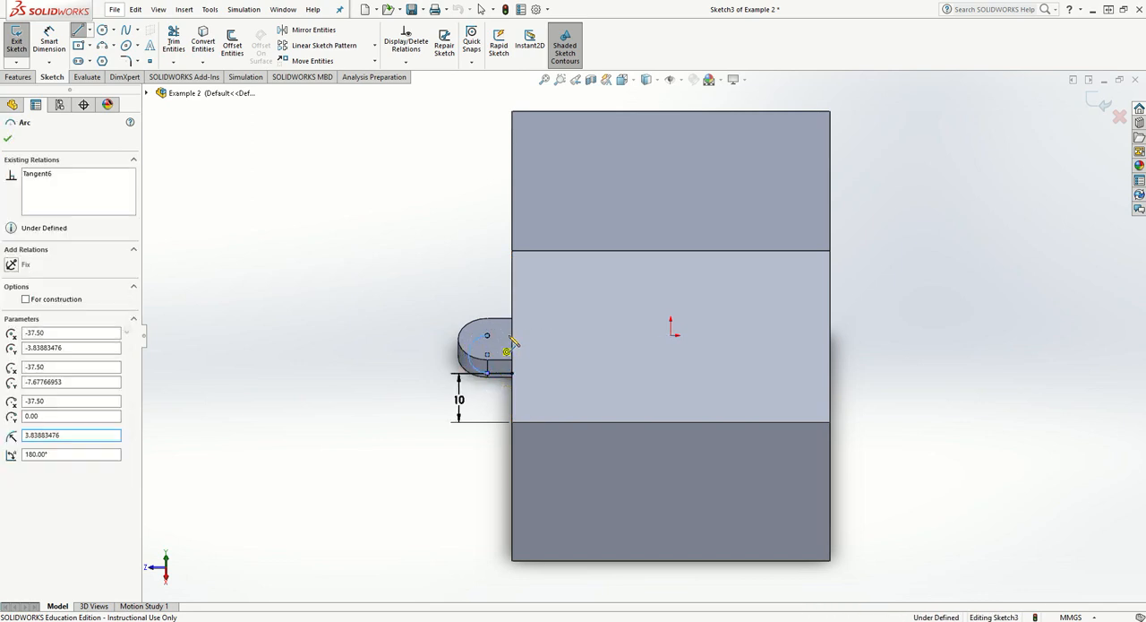
left_click(511, 336)
left_click(512, 373)
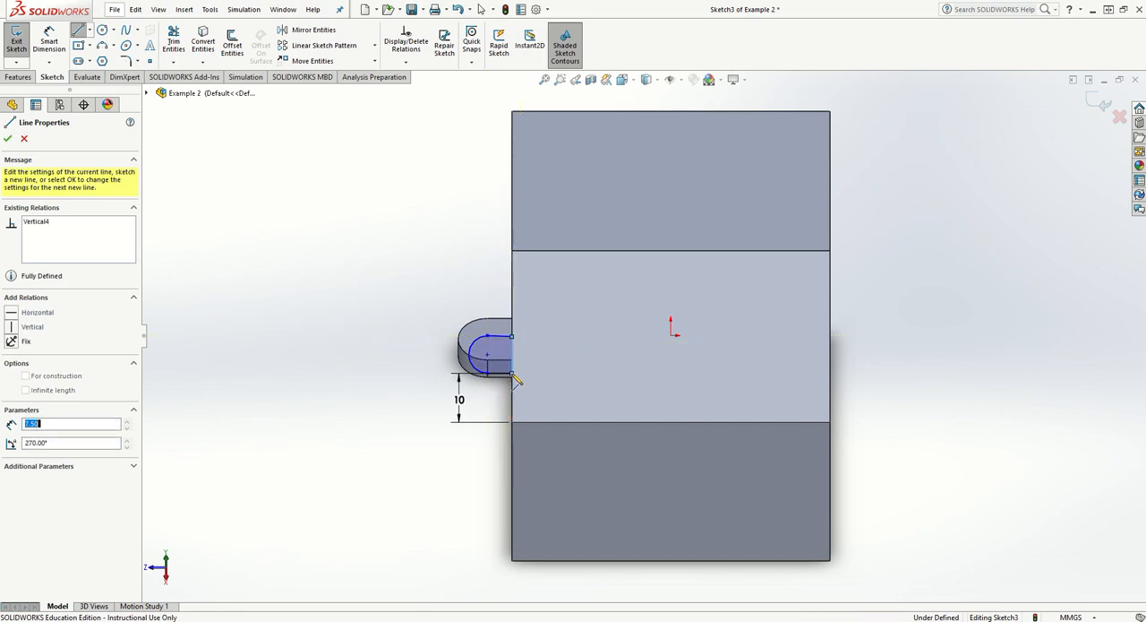
scroll(509, 376, "up", 3)
scroll(520, 376, "down", 6)
key("Escape")
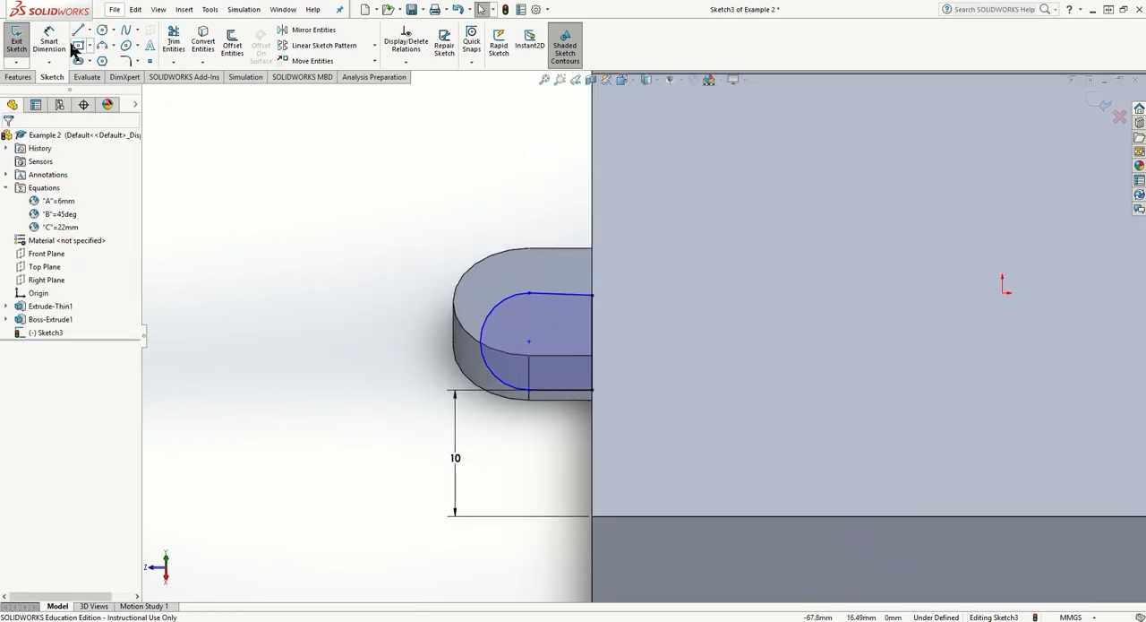
- Add a Horizontal relation to the tab profile's upper and lower straight lines
left_click(554, 390)
left_click(564, 293, "ctrl")
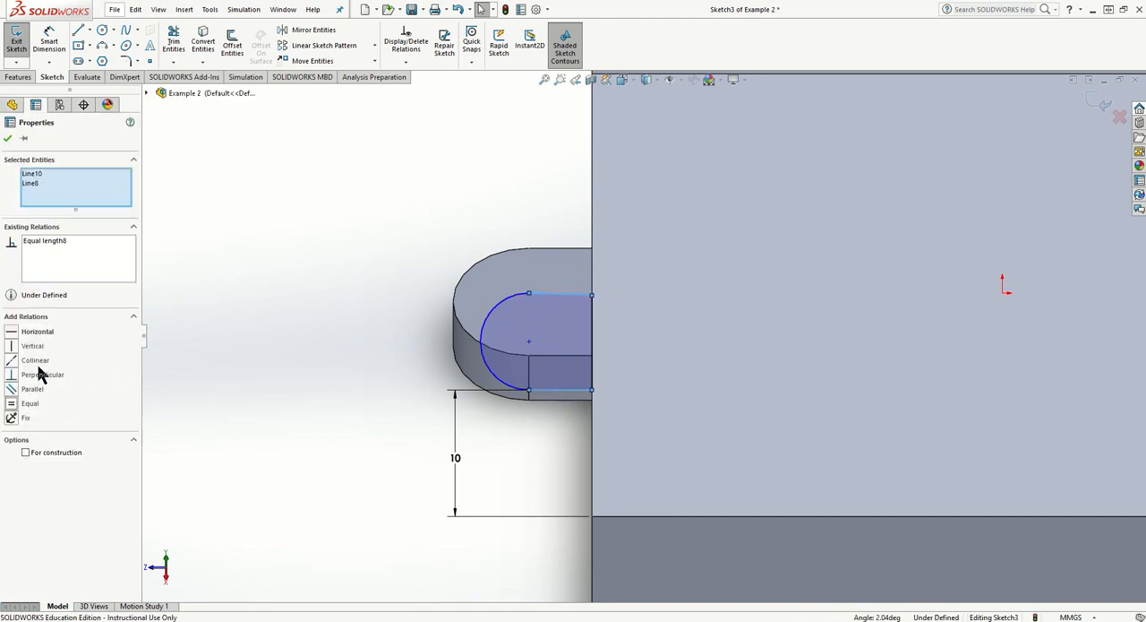
left_click(12, 335)
left_click(402, 354)
- Try to add a radius dimension to the tab profile's arc
left_click(49, 40)
left_click(493, 318)
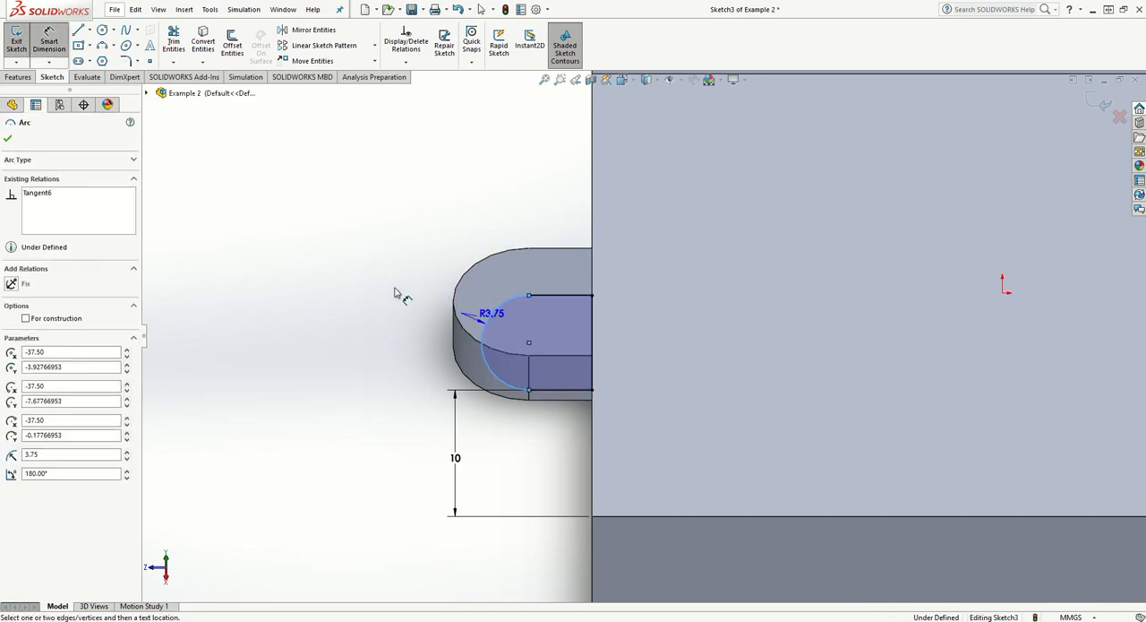
left_click(391, 287)
key("Escape")
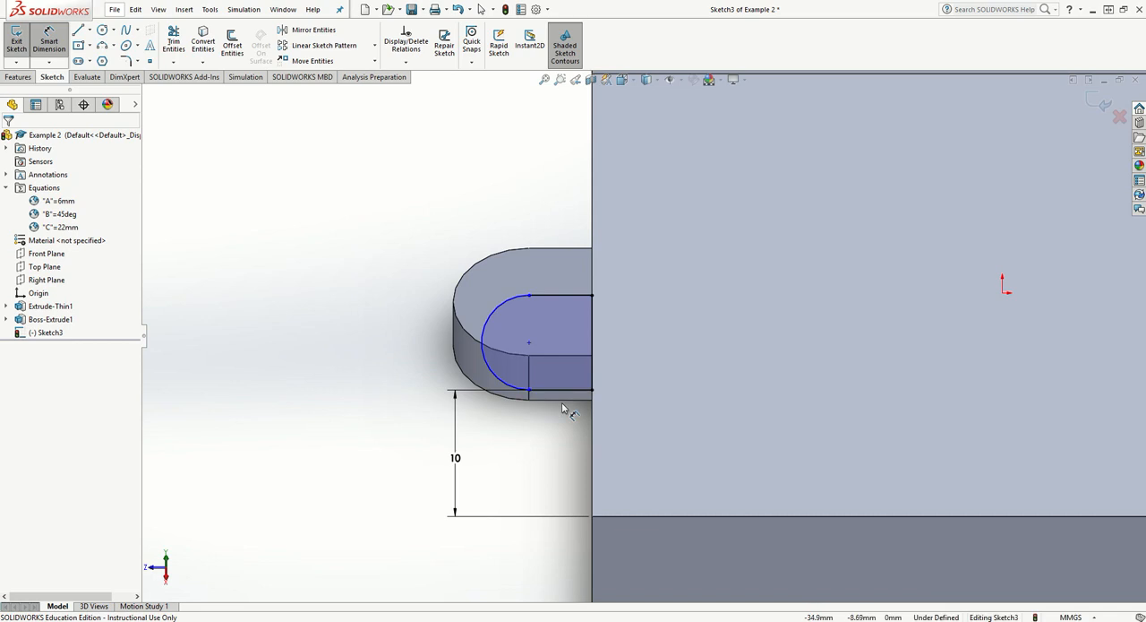
left_click(483, 334)
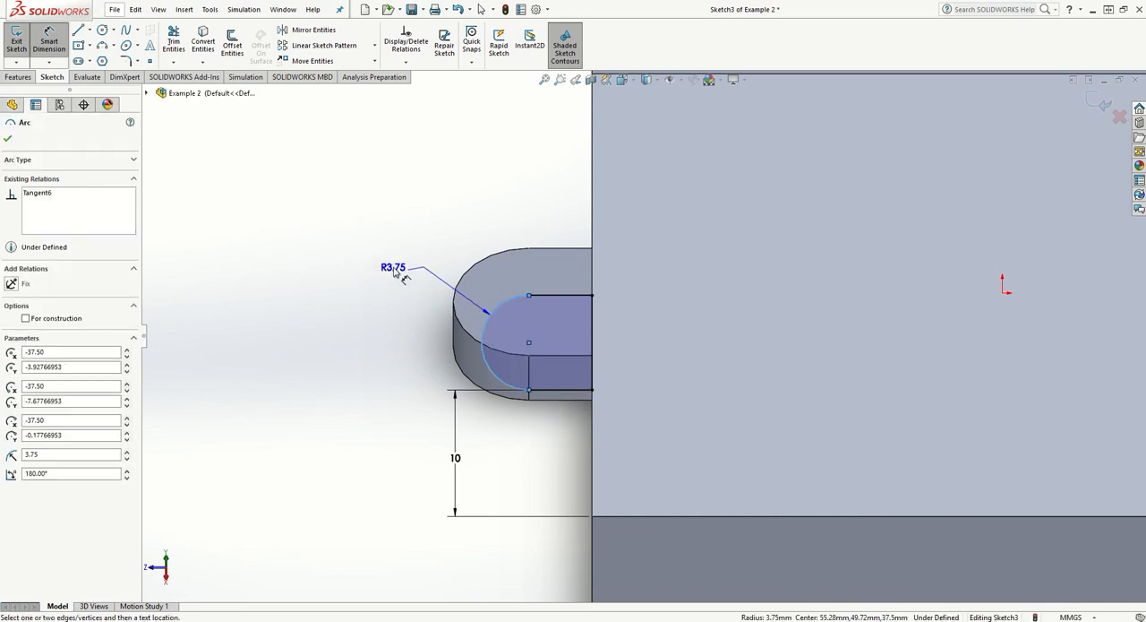
left_click(384, 276)
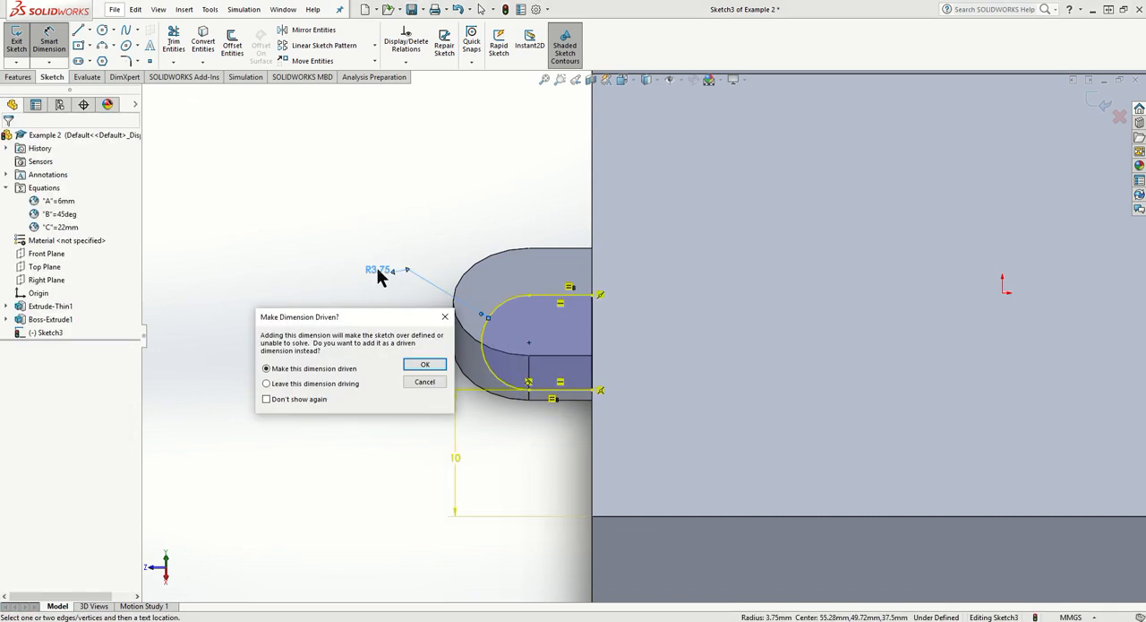
key("Escape")
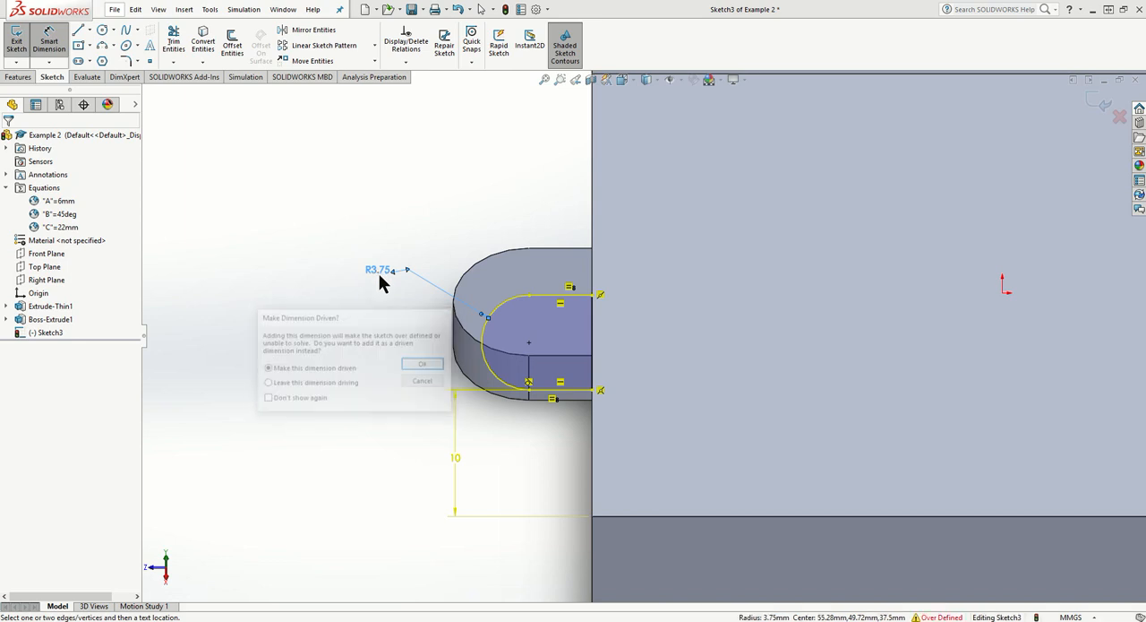
key("Escape")
- Delete the Tangent relation between the tab profile's lower line and its arc
left_click(534, 389)
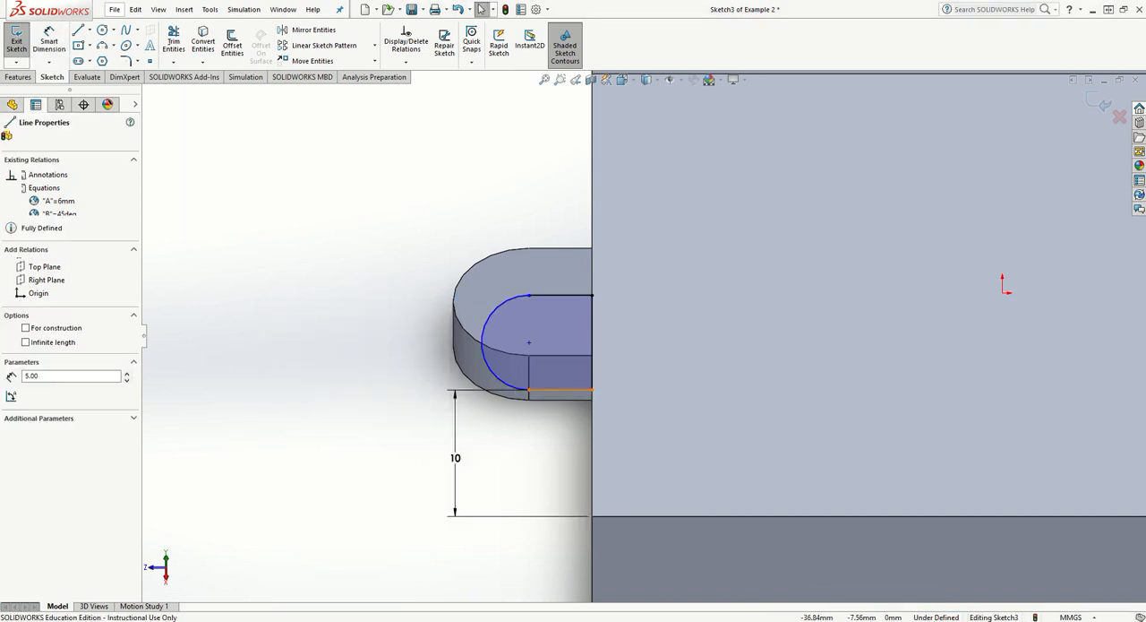
right_click(531, 383)
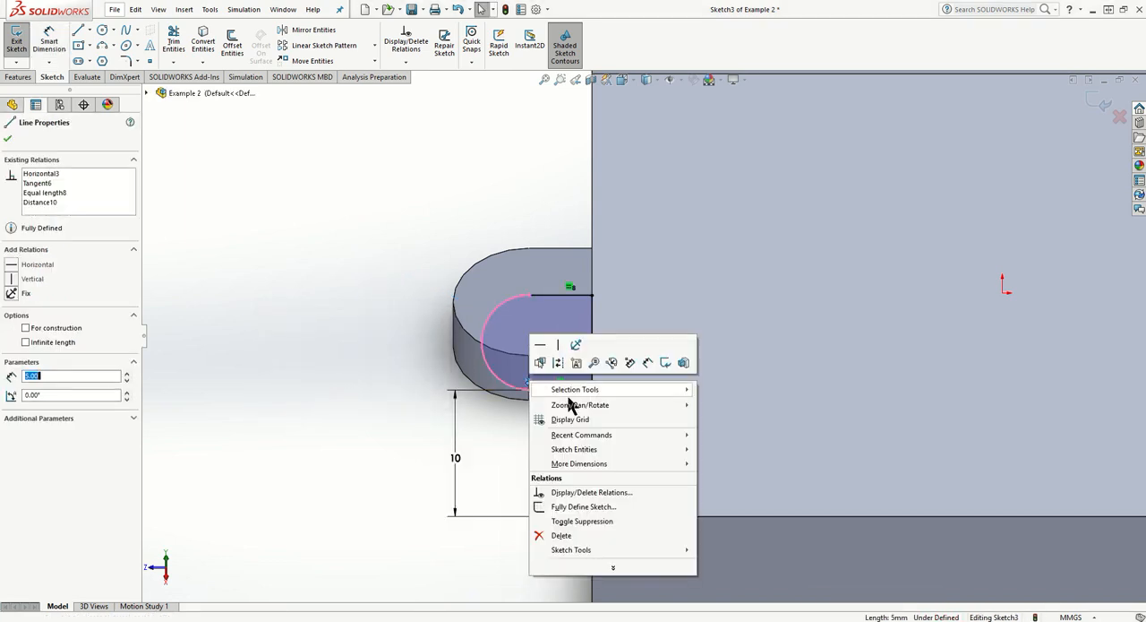
left_click(573, 535)
- Try to dimension the tab arc's radius as global variable A, and undo the value change
left_click(50, 41)
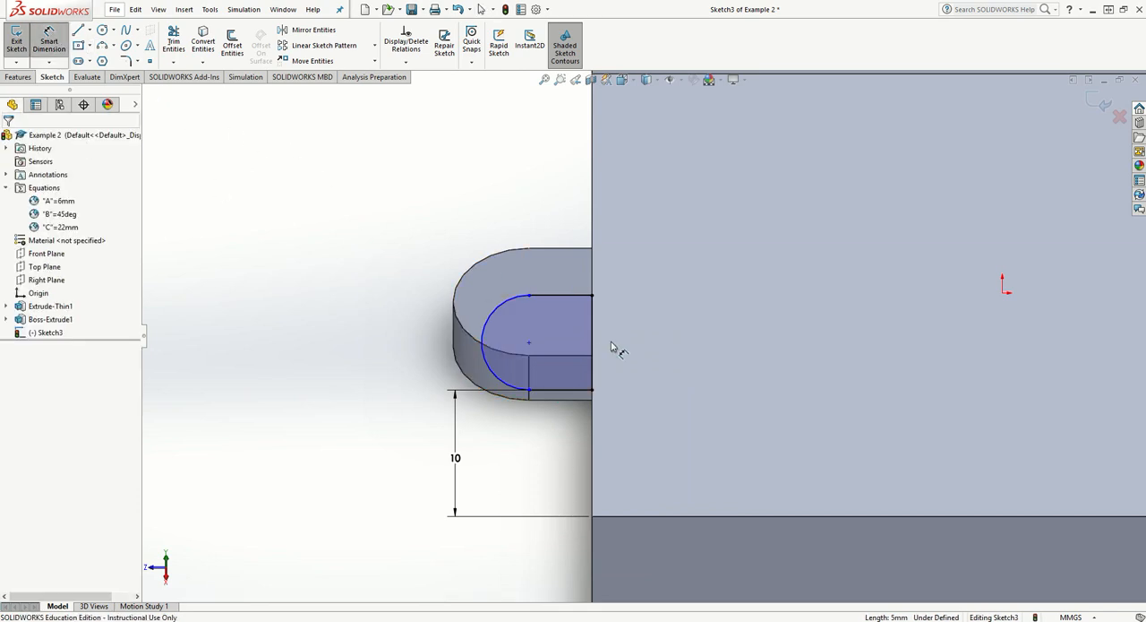
left_click(439, 298)
left_click(428, 289)
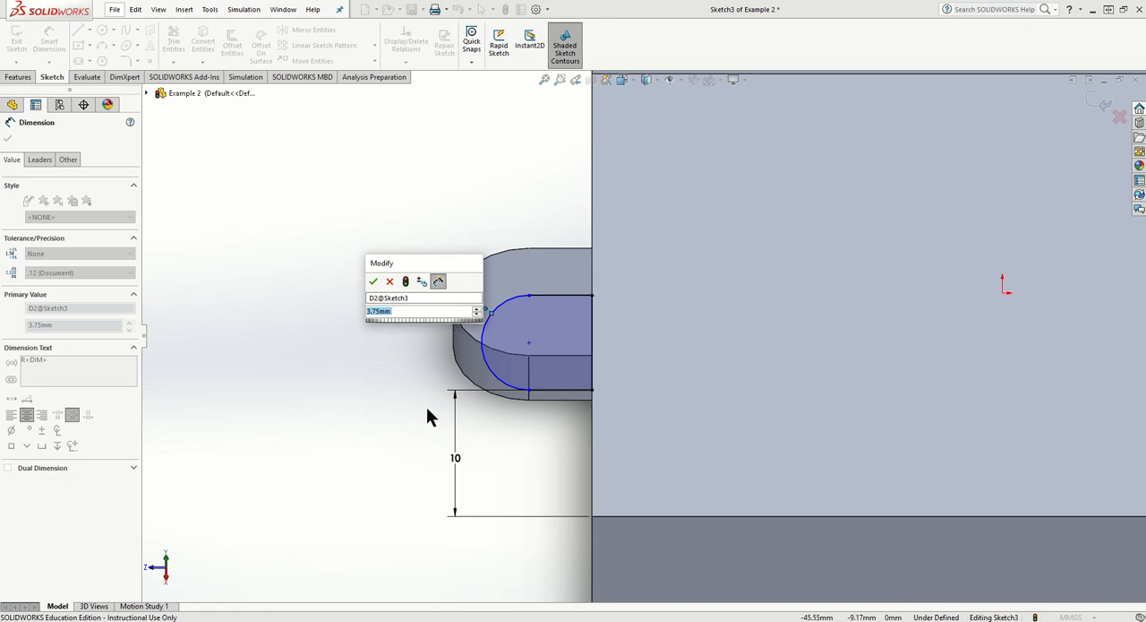
type("=")
mouse_move(457, 328)
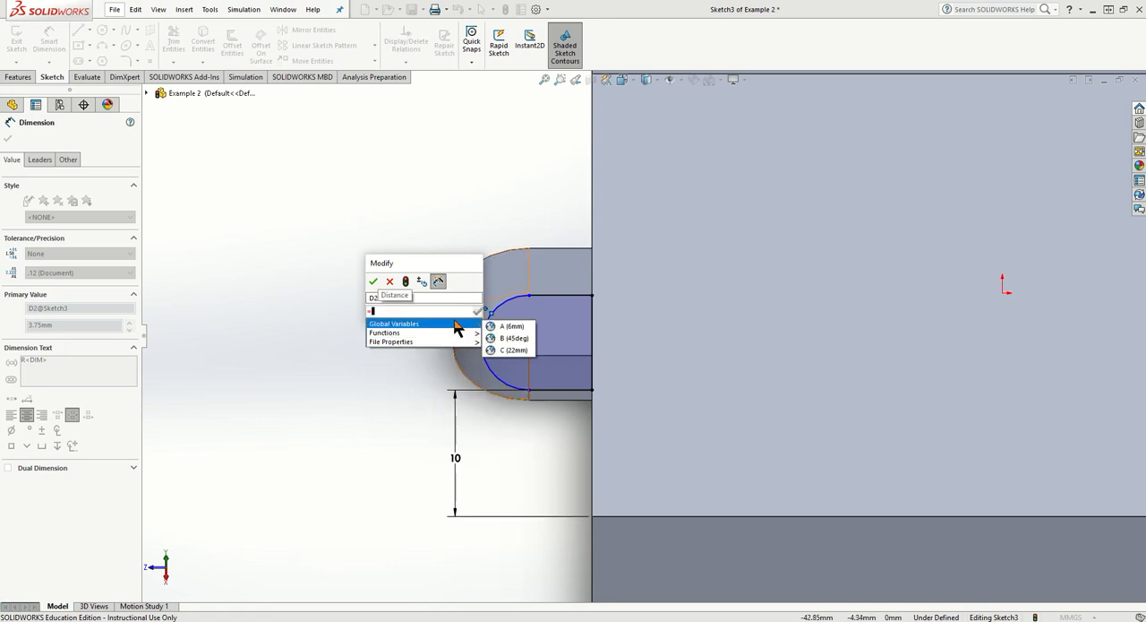
left_click(511, 326)
left_click(477, 309)
left_click(373, 282)
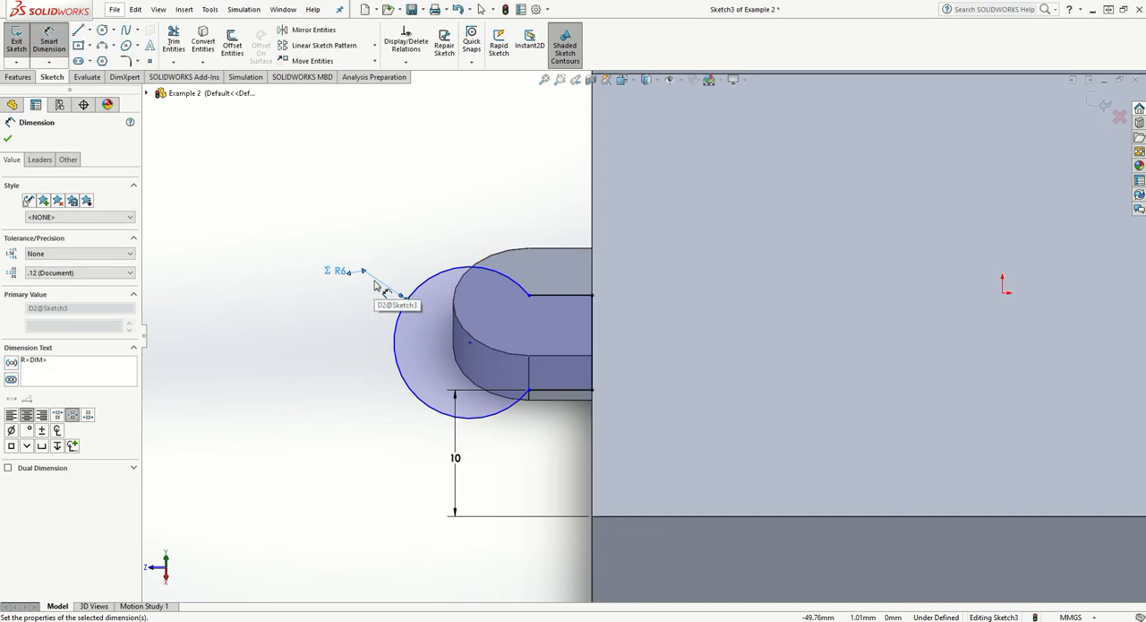
key("ctrl+z")
- Try to add a Vertical relation between the tab arc's centre and the left endpoint of the upper straight line
left_click(406, 62)
left_click(436, 89)
left_click(529, 344)
left_click(528, 296)
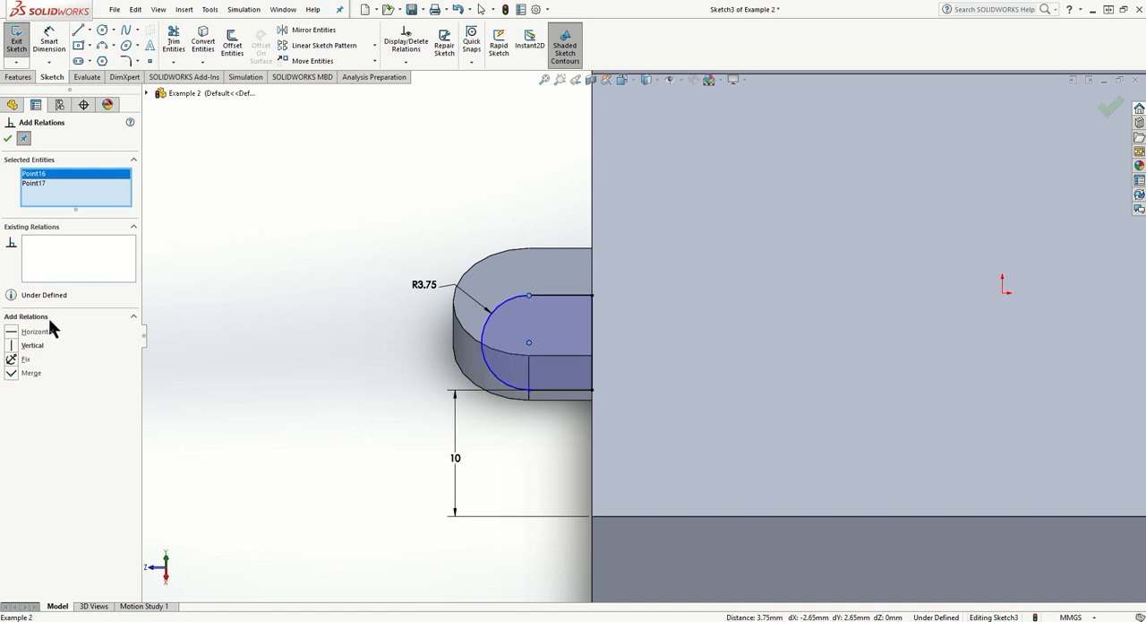
left_click(13, 345)
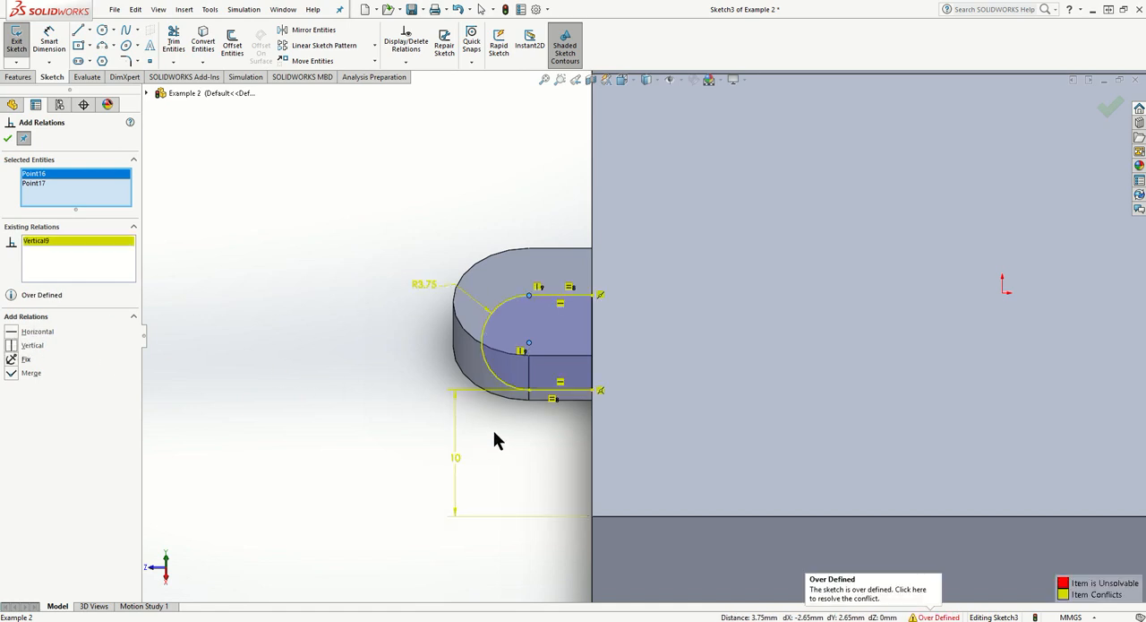
key("Escape")
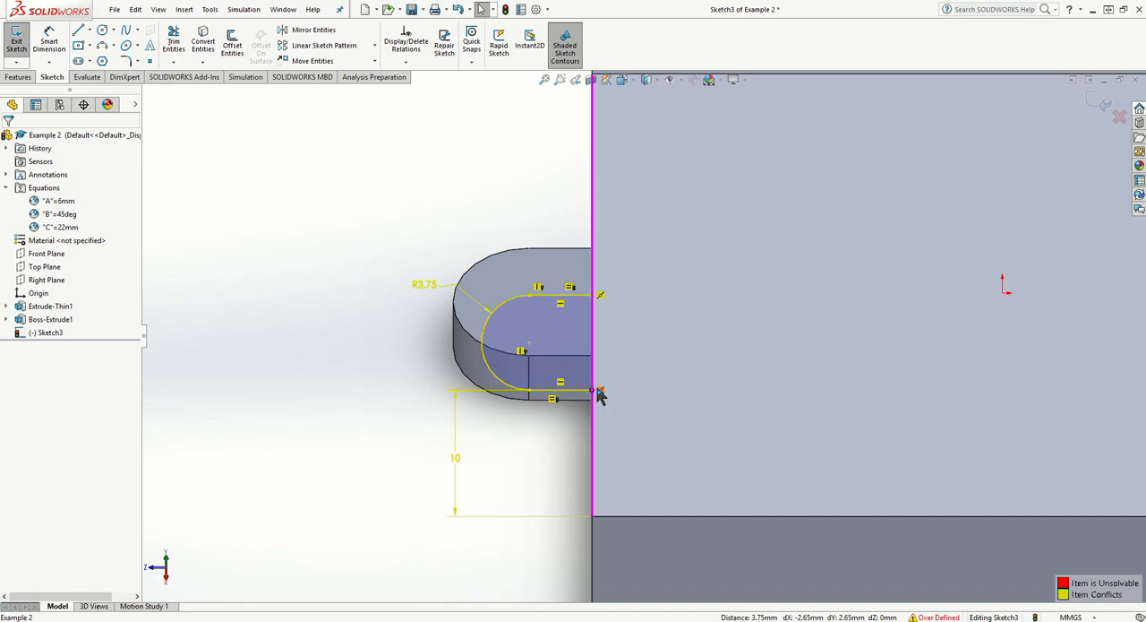
- Resolve the sketch conflict, with the tab arc's radius set to global variable A and its upper straight line dimensioned at 5 mm
left_click(446, 453)
key("Escape")
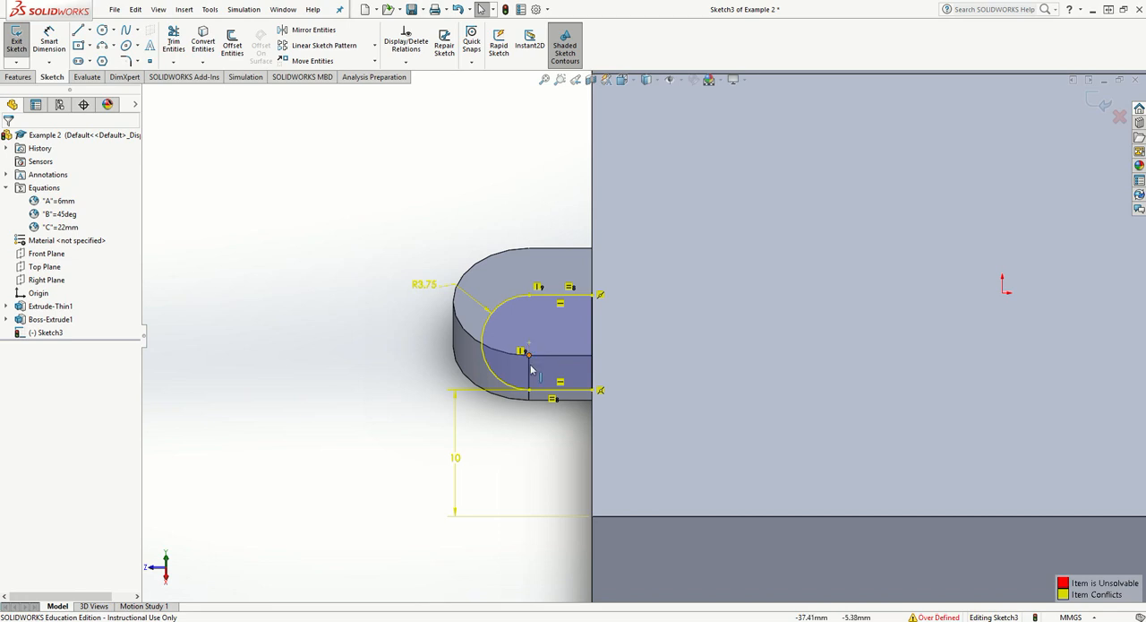
left_click(421, 287)
left_click(289, 294)
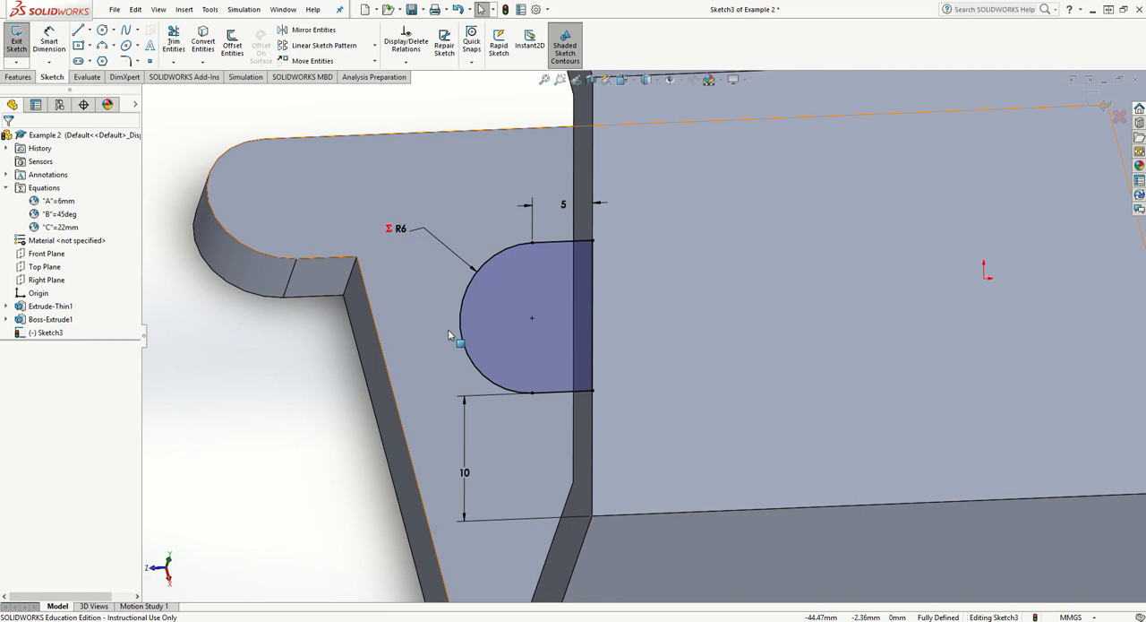
- Extrude the tab profile in the reversed direction with Up To Surface, ending at the inner face of the sloped wall
mouse_move(482, 313)
middle_mouse_down()
mouse_move(385, 341)
mouse_move(430, 335)
mouse_move(448, 359)
middle_mouse_up()
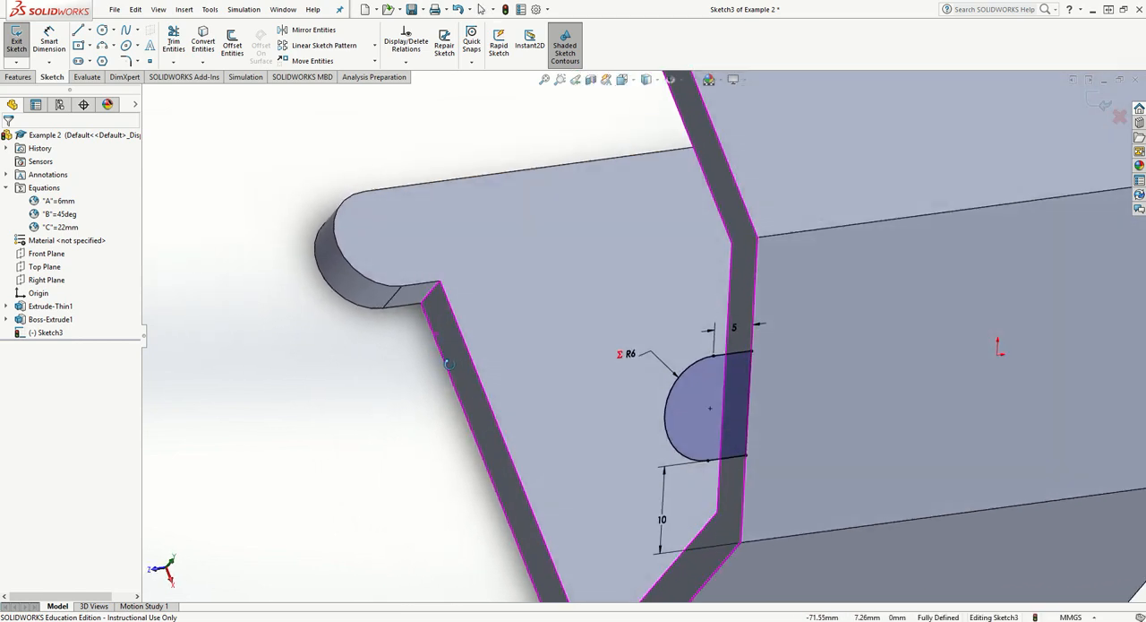
left_click(17, 77)
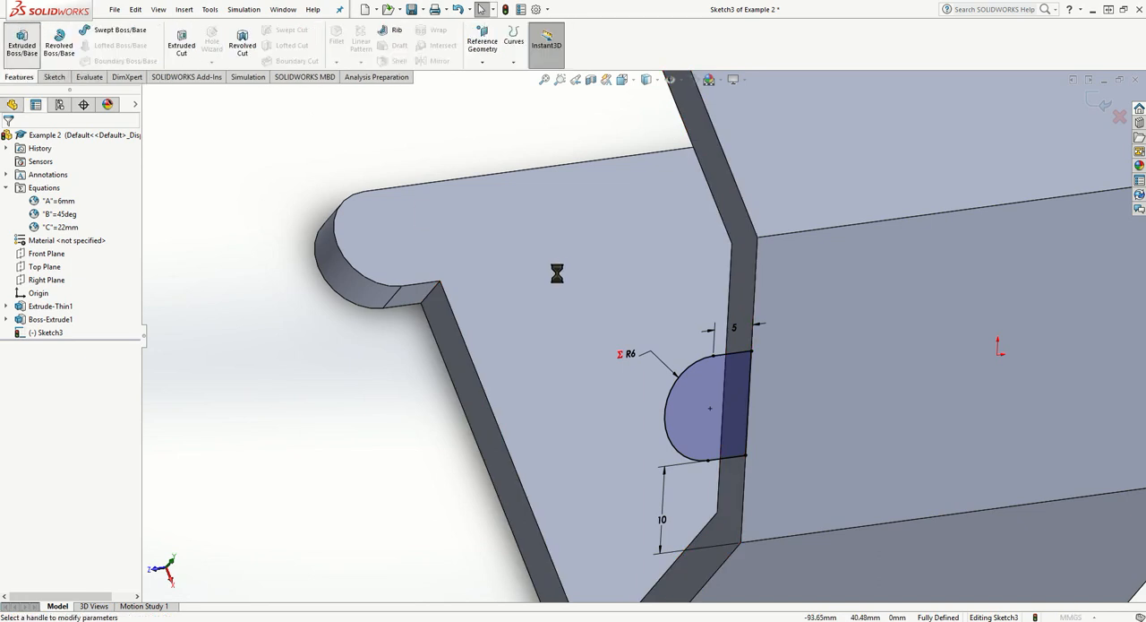
left_click(10, 212)
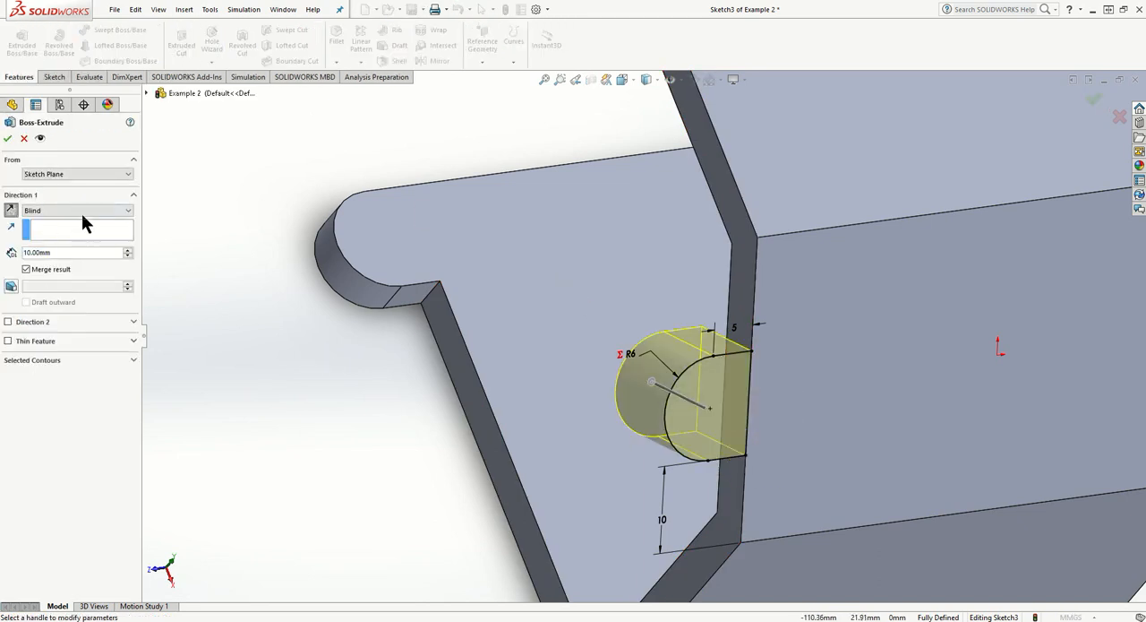
left_click(84, 212)
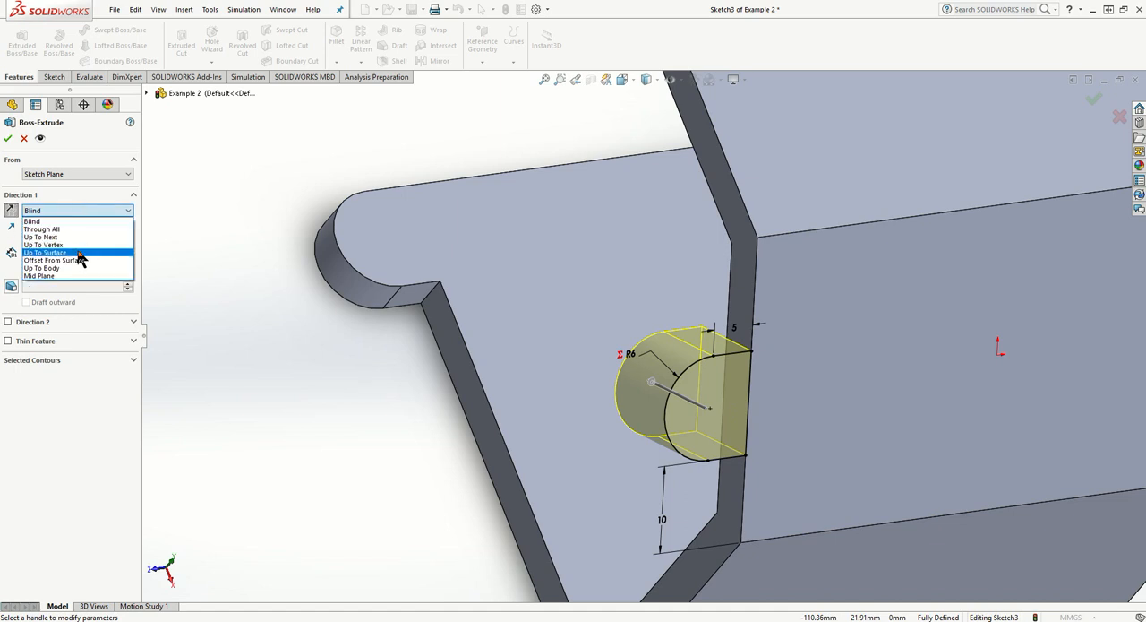
left_click(79, 253)
middle_click_drag(494, 339, 835, 334)
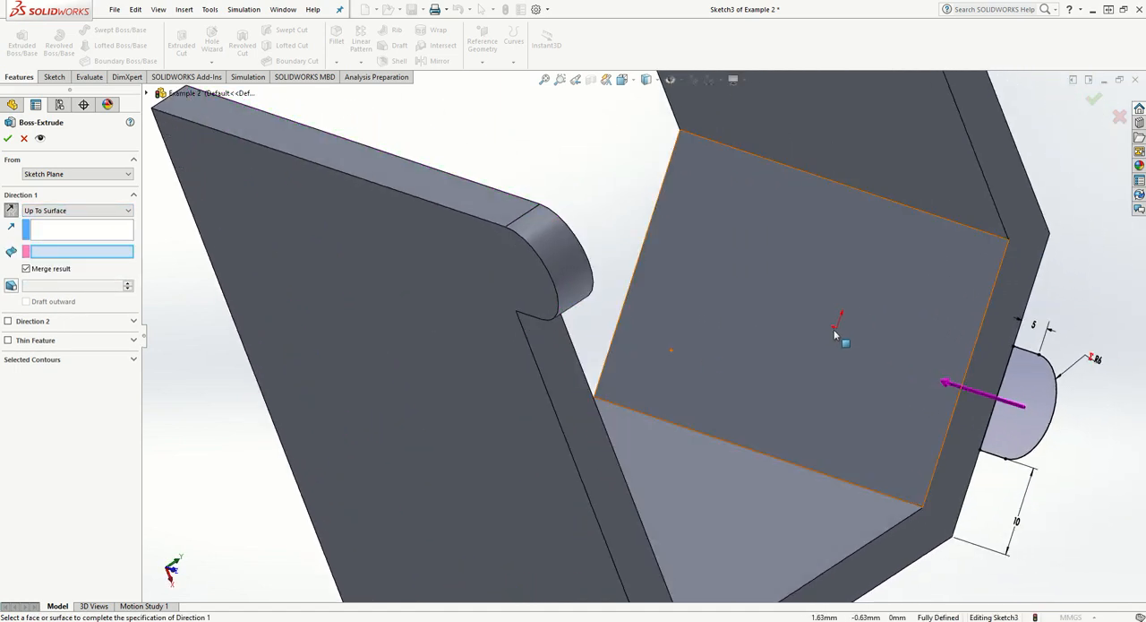
left_click(925, 326)
left_click(7, 139)
- Examine the extruded second tab and the whole part from several angles
middle_click_drag(337, 161, 278, 161)
left_click(282, 139)
scroll(311, 269, "down", 5)
scroll(311, 268, "up", 9)
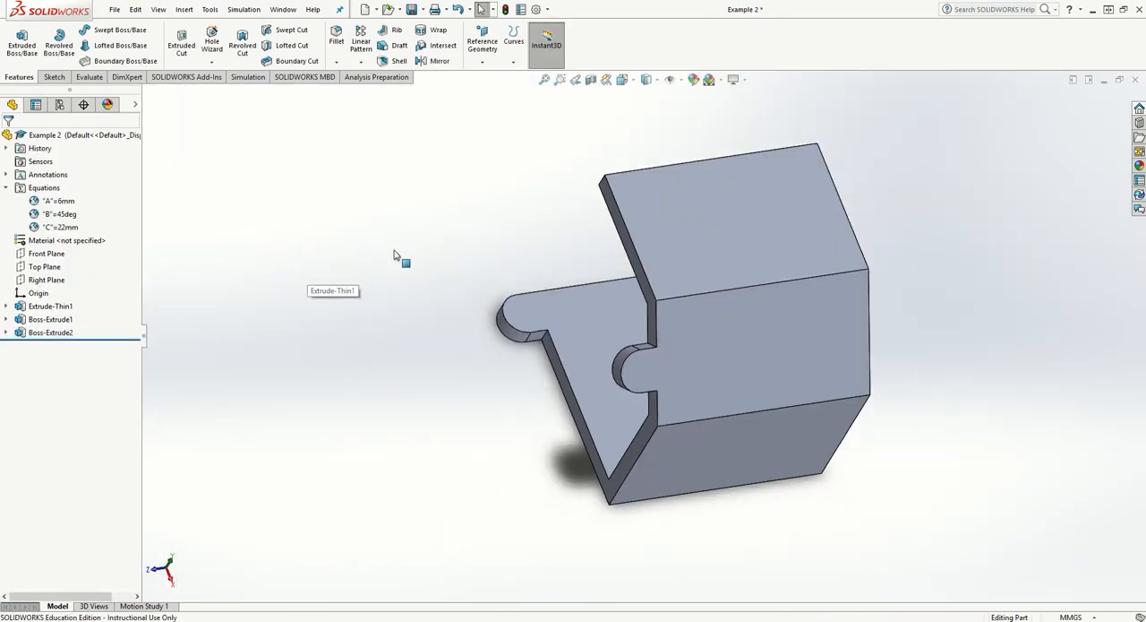
middle_click_drag(824, 371, 891, 246)
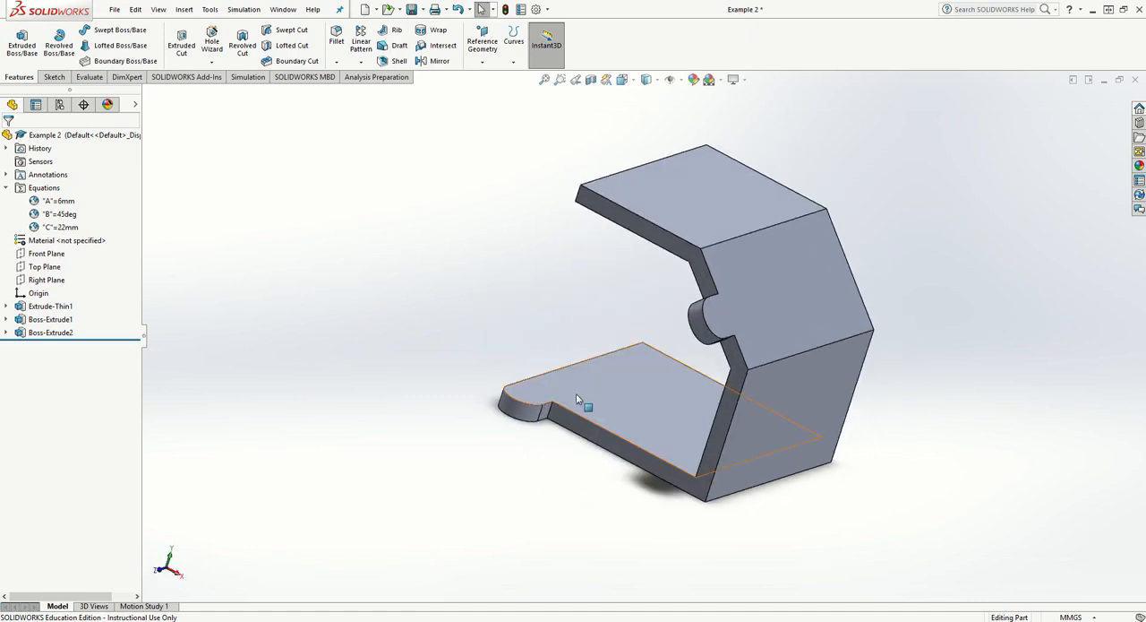
middle_click_drag(576, 399, 619, 415)
middle_click_drag(736, 334, 762, 344)
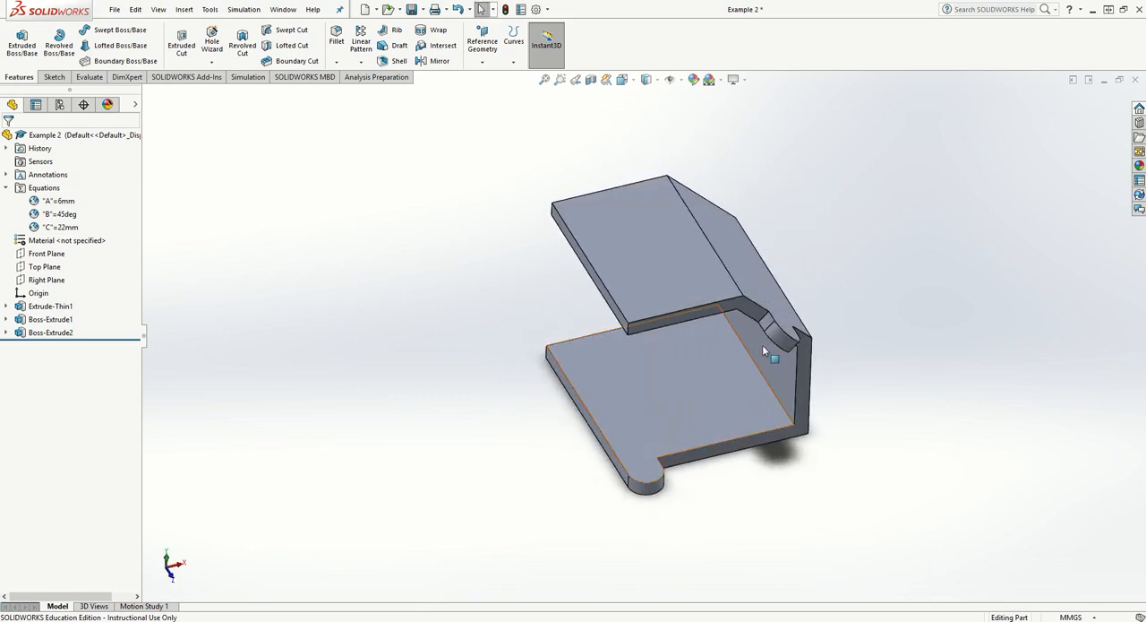
- Review the second tab extrusion's settings, keep them, and inspect both rounded tabs up close
right_click(52, 332)
left_click(56, 301)
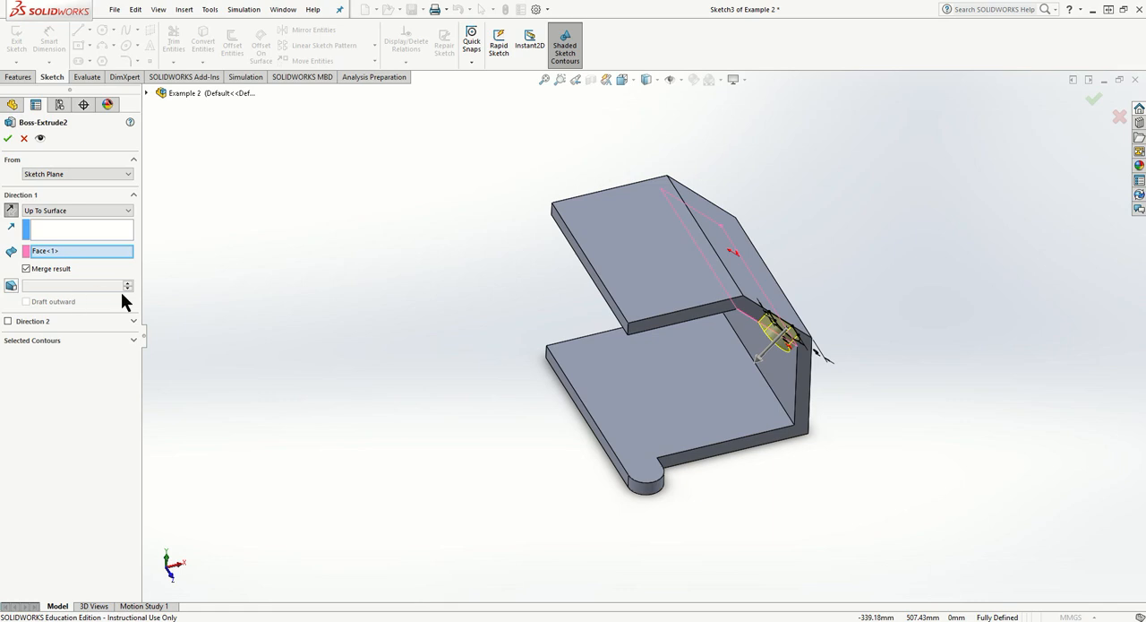
left_click(6, 138)
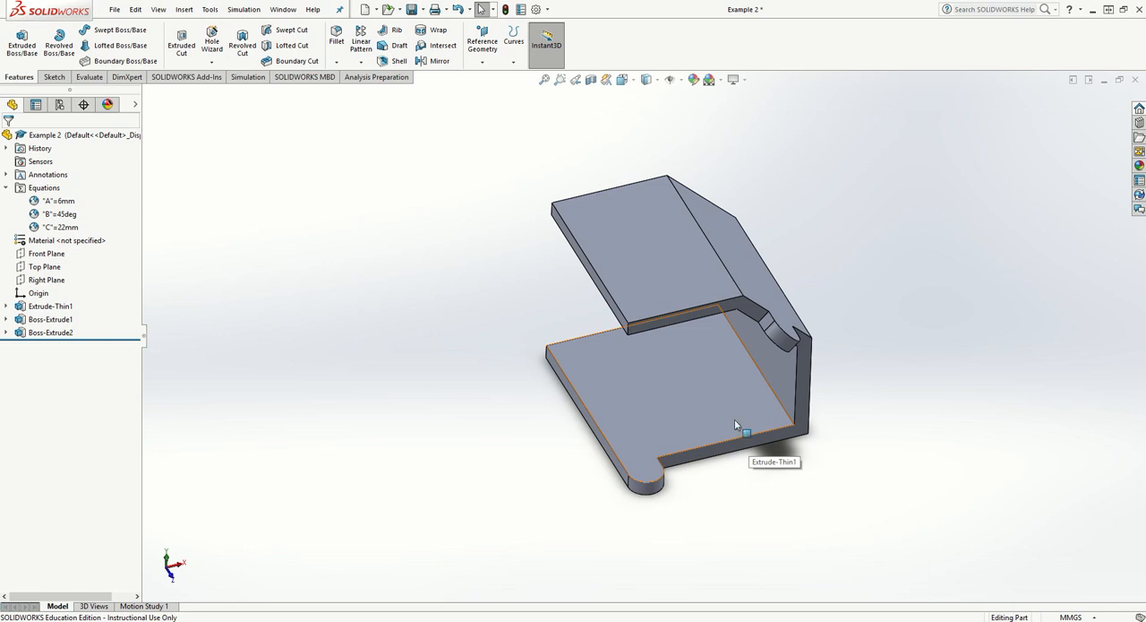
middle_click_drag(684, 364, 695, 322)
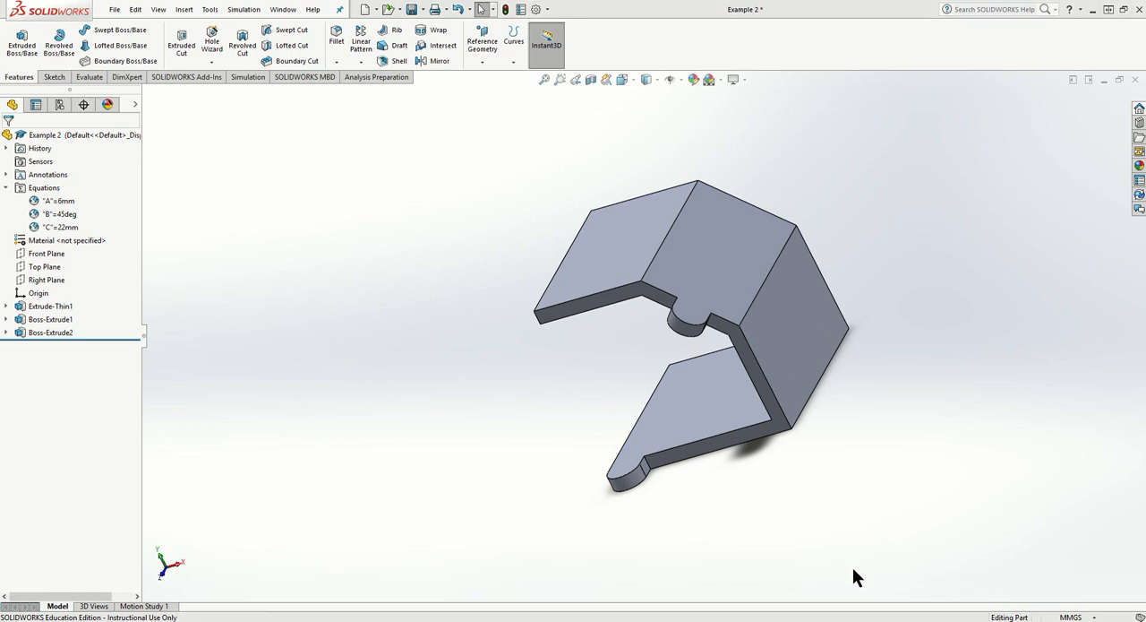
mouse_move(824, 417)
middle_mouse_down()
mouse_move(814, 435)
mouse_move(830, 436)
mouse_move(770, 484)
mouse_move(806, 554)
middle_mouse_up()
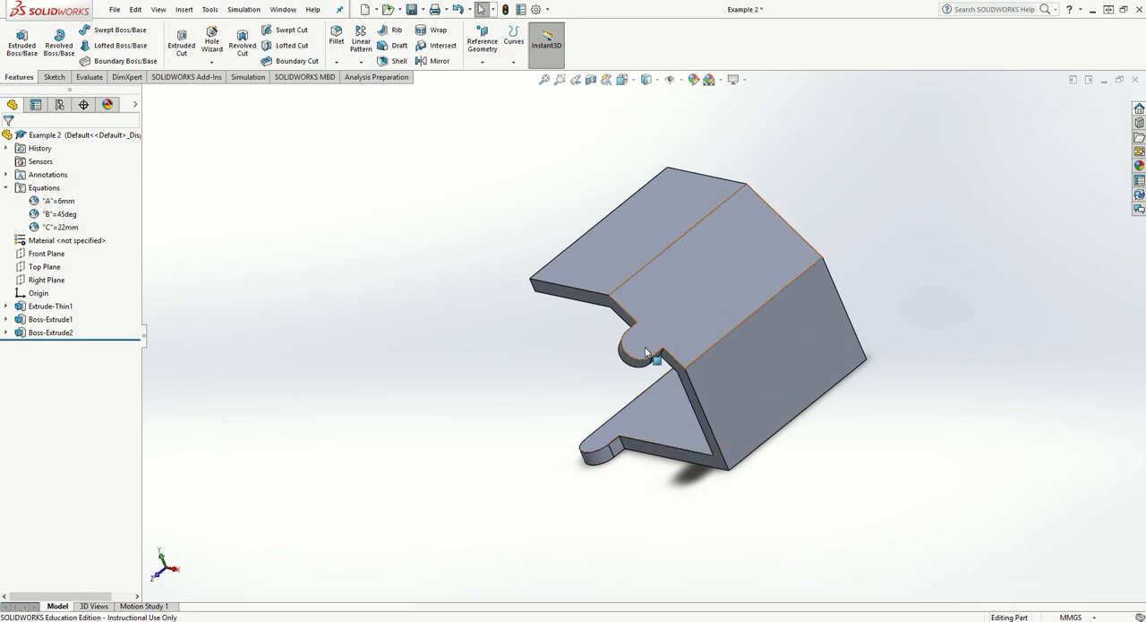
scroll(645, 354, "down", 5)
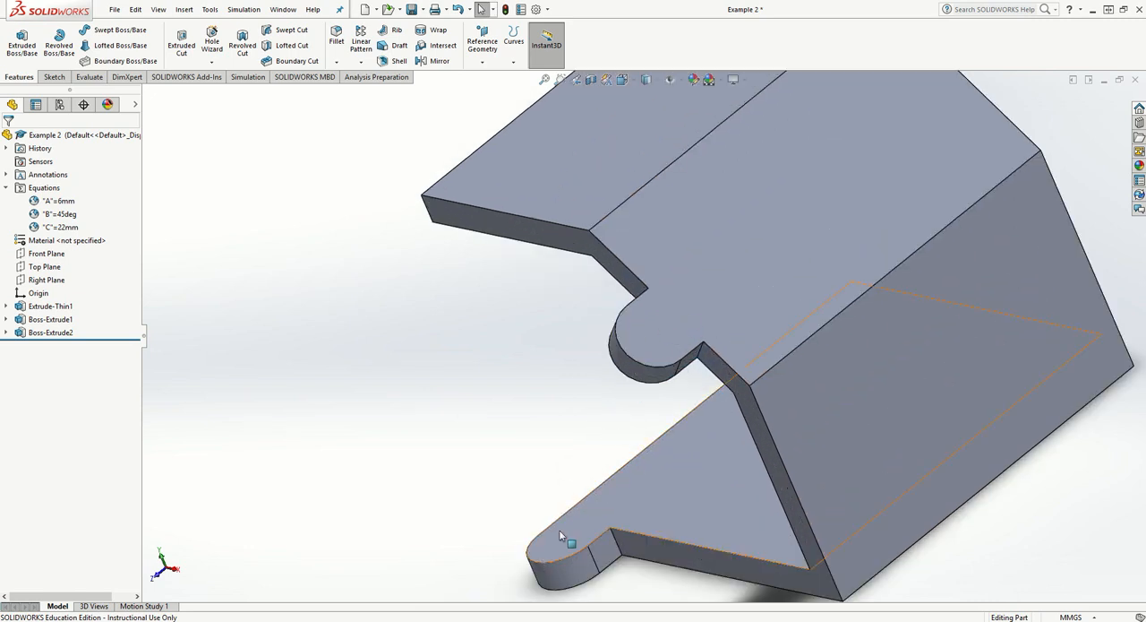
- Start a new sketch on the outer face of the sloped wall's rounded tab and view it straight on
left_click(52, 77)
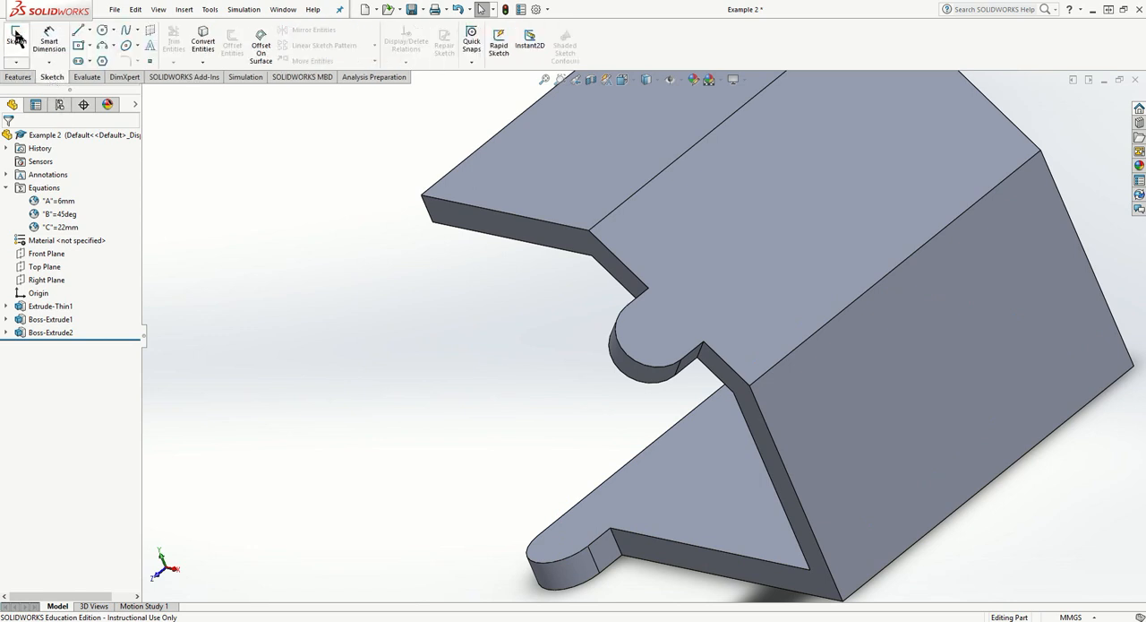
left_click(16, 38)
left_click(634, 341)
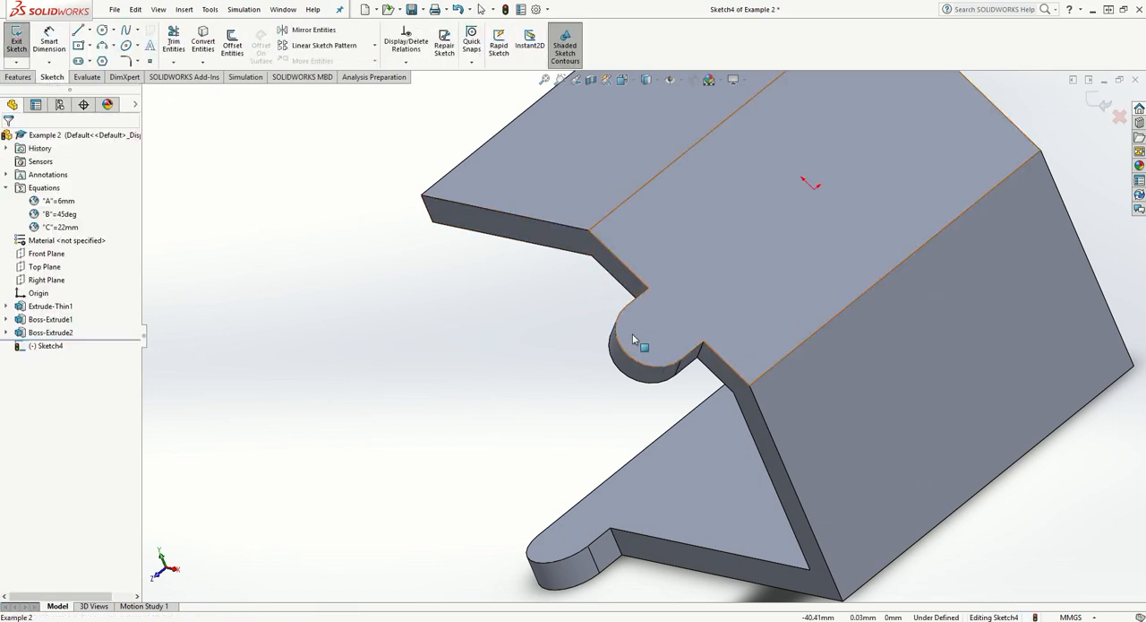
right_click(36, 346)
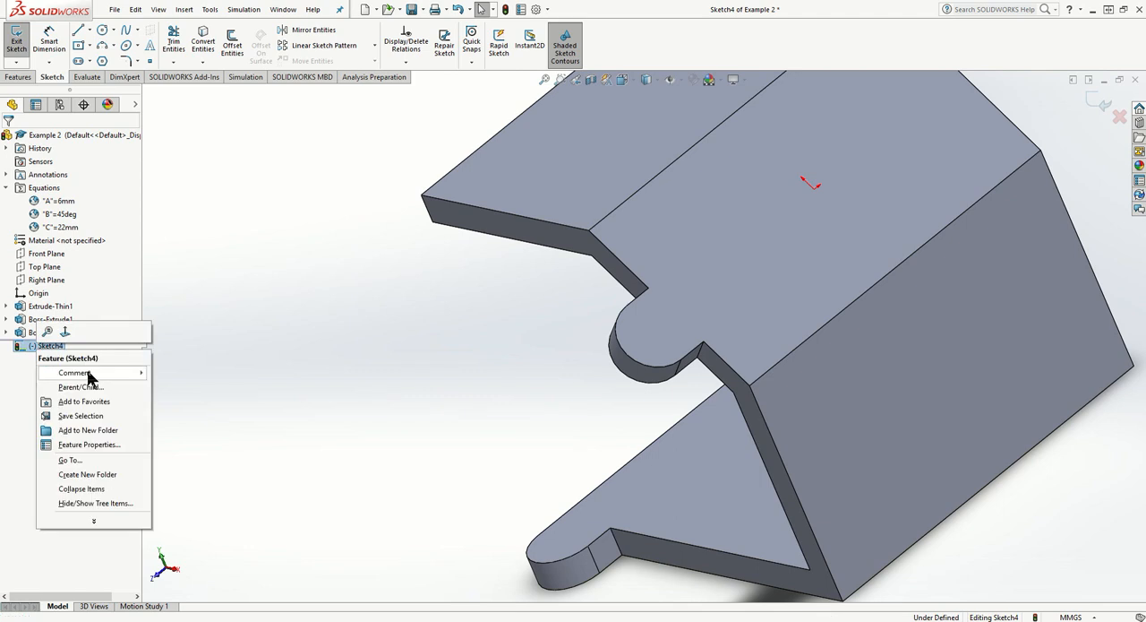
left_click(65, 330)
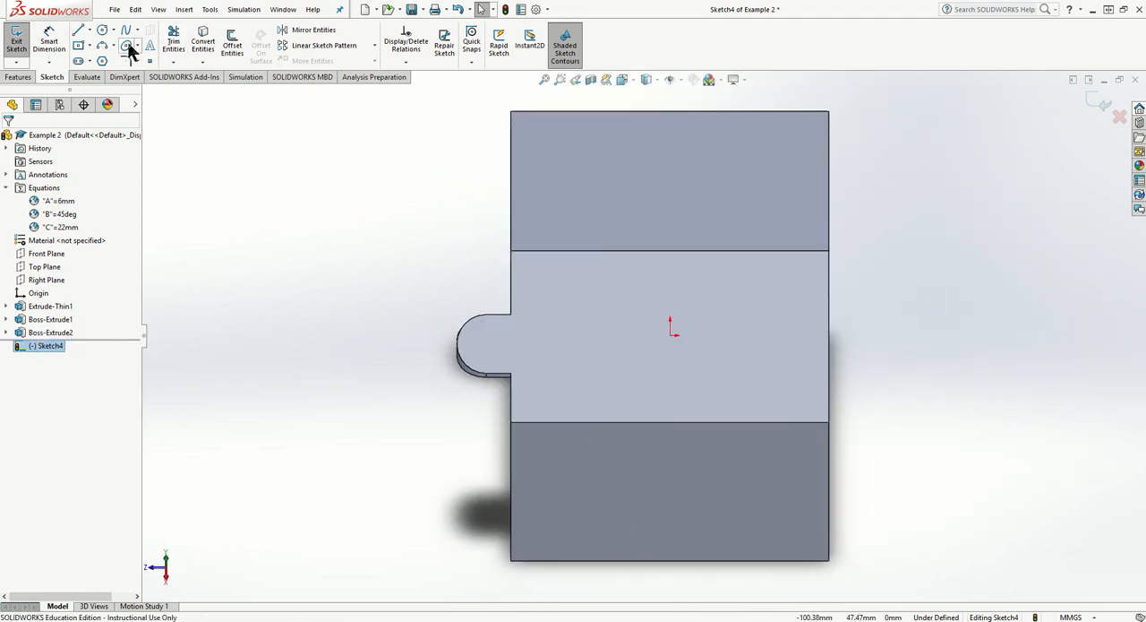
- Sketch a circle about 4 mm in diameter on the tab and make it concentric with the tab's rounded edge
left_click(102, 30)
left_click(484, 344)
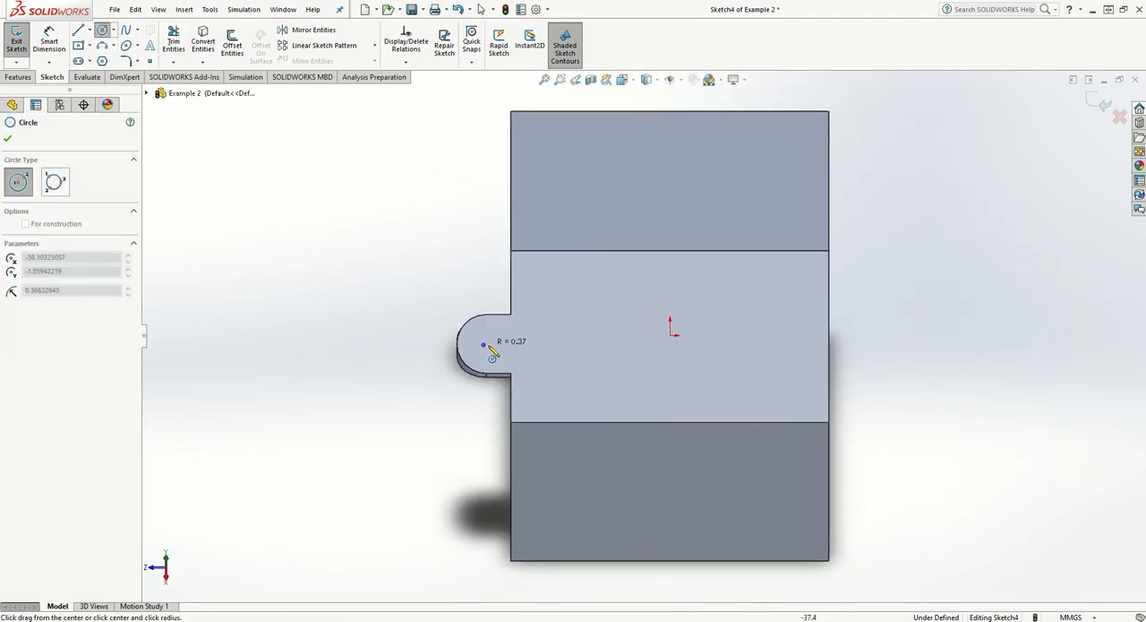
left_click(497, 344)
left_click(405, 62)
left_click(417, 91)
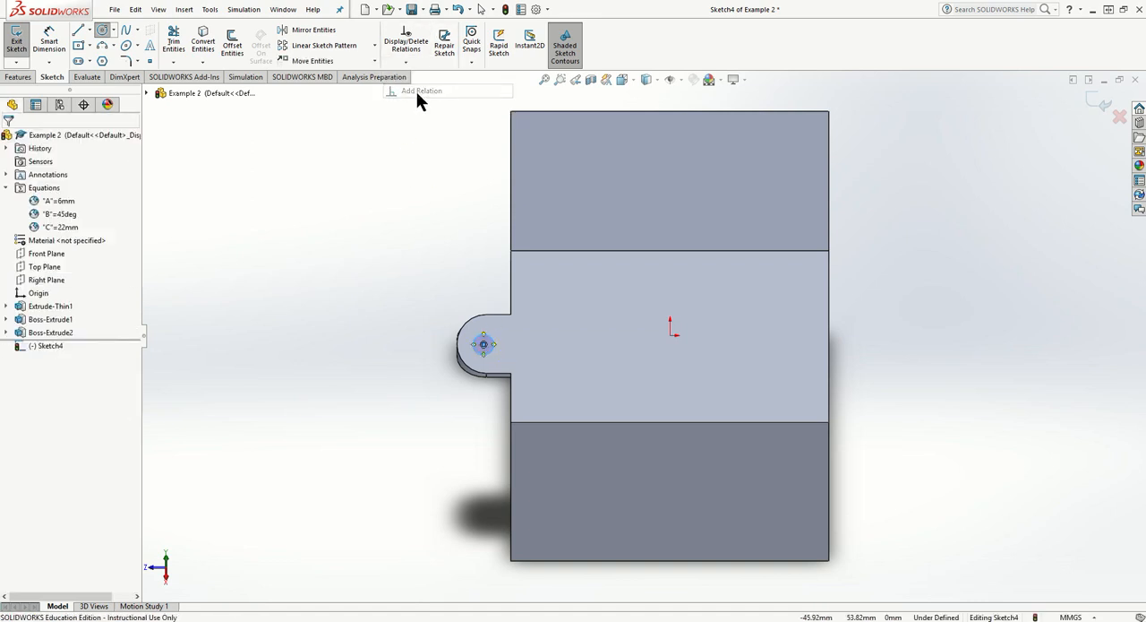
left_click(464, 331)
left_click(12, 359)
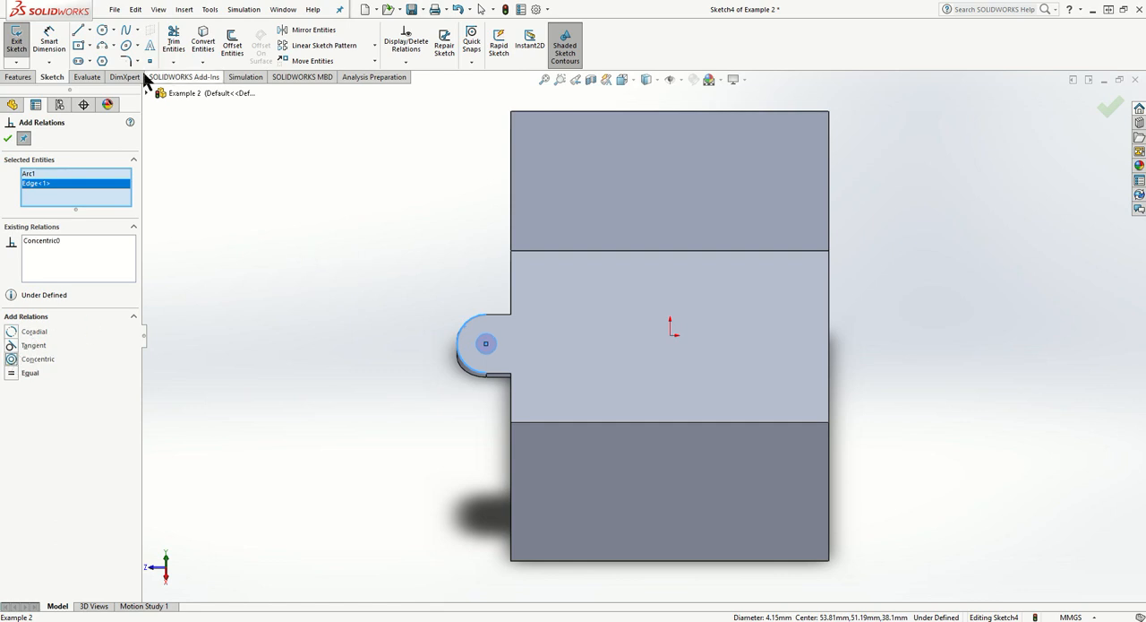
- Try to dimension the horizontal distance between the circle and the tab's rounded end
left_click(49, 43)
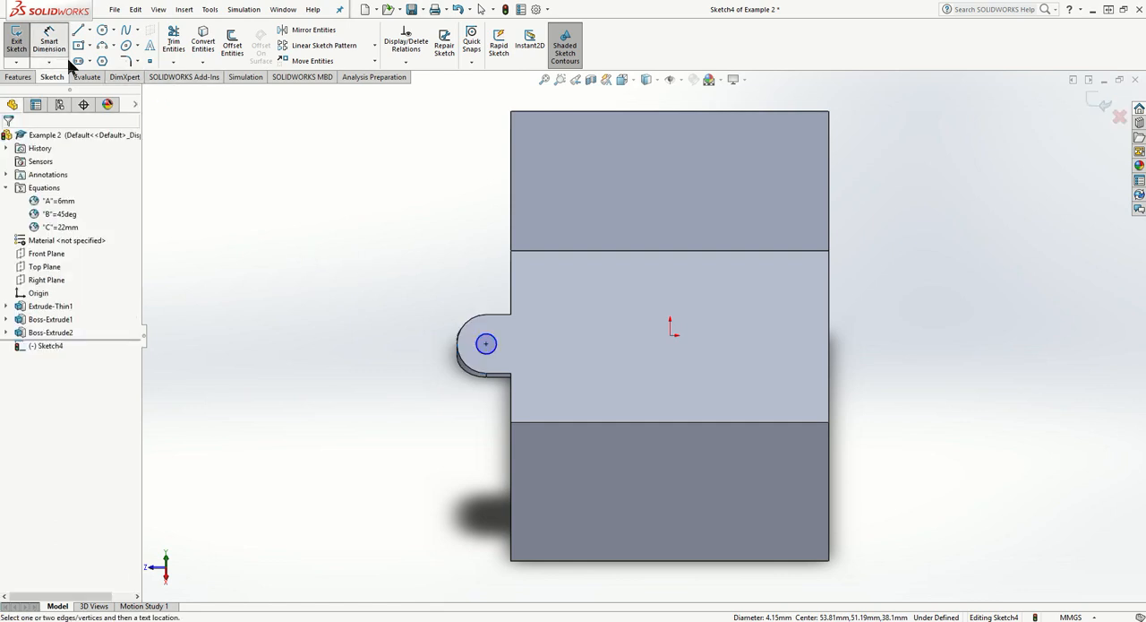
left_click(485, 346)
left_click(458, 344)
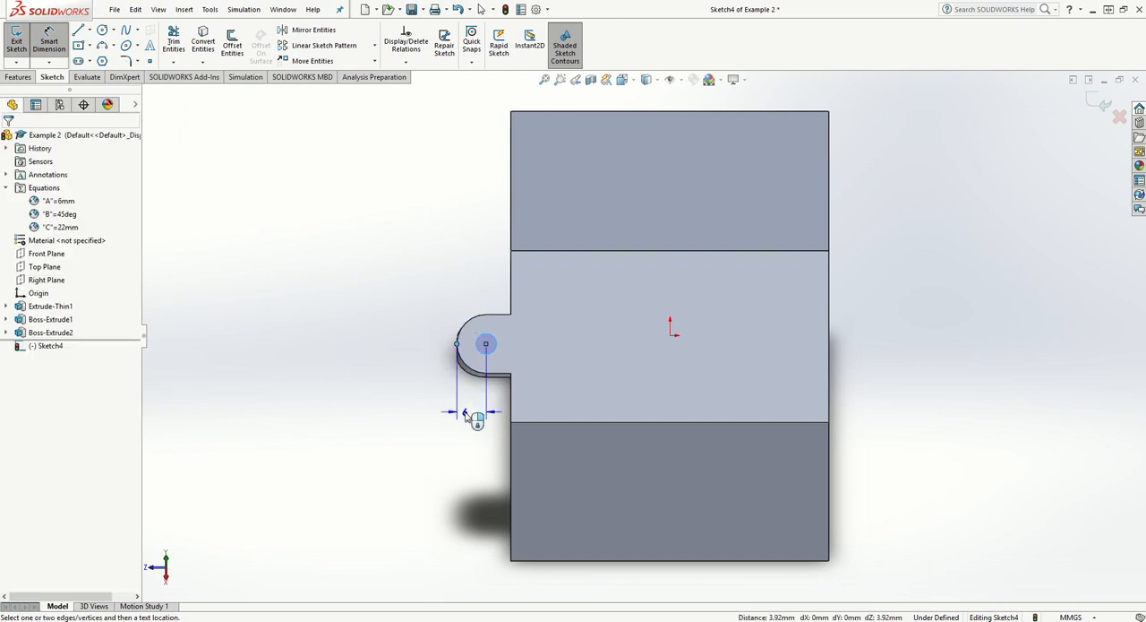
left_click(472, 417)
left_click(427, 386)
- Dimension the circle's diameter as half of global variable A, using the equation "A"/2
scroll(481, 384, "down", 3)
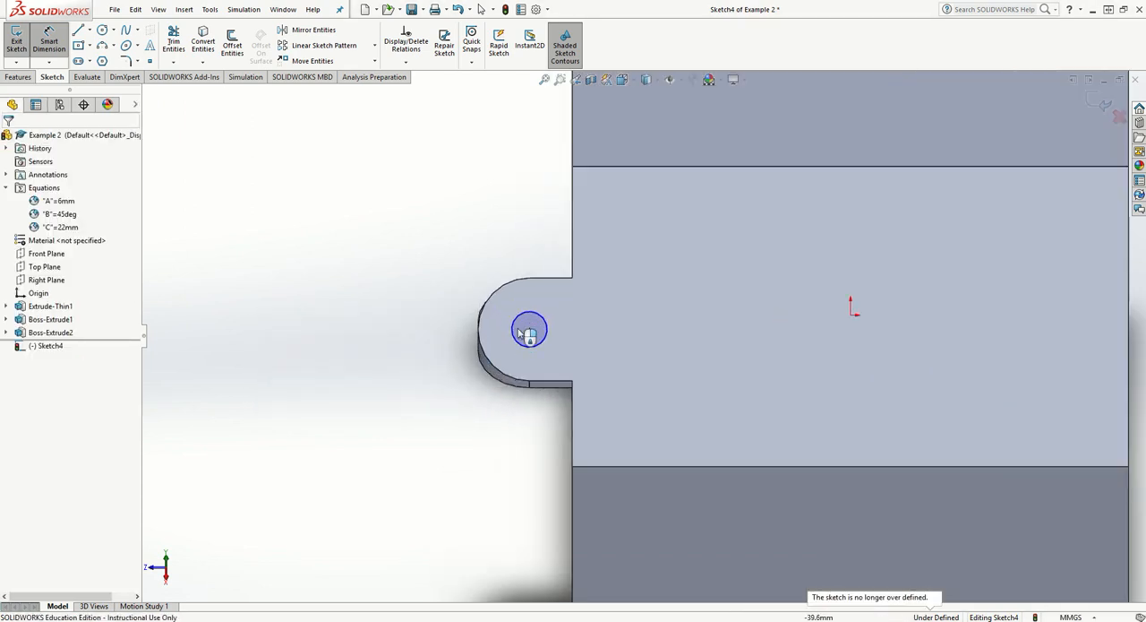
middle_click_drag(528, 333, 660, 345, "ctrl")
scroll(763, 341, "down", 3)
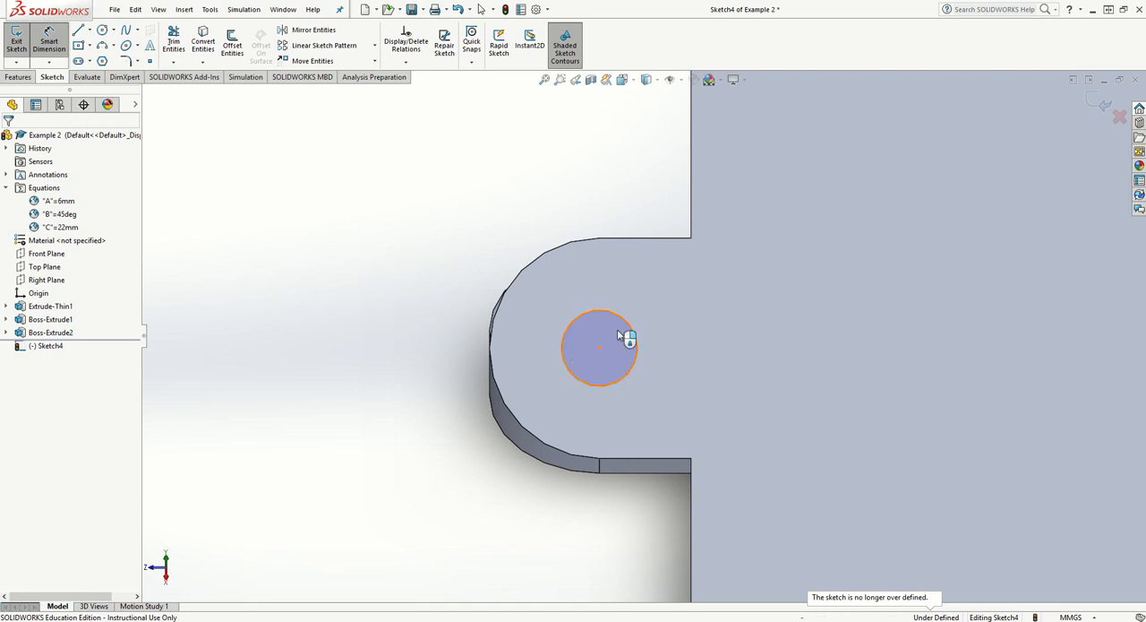
left_click(638, 341)
left_click(707, 294)
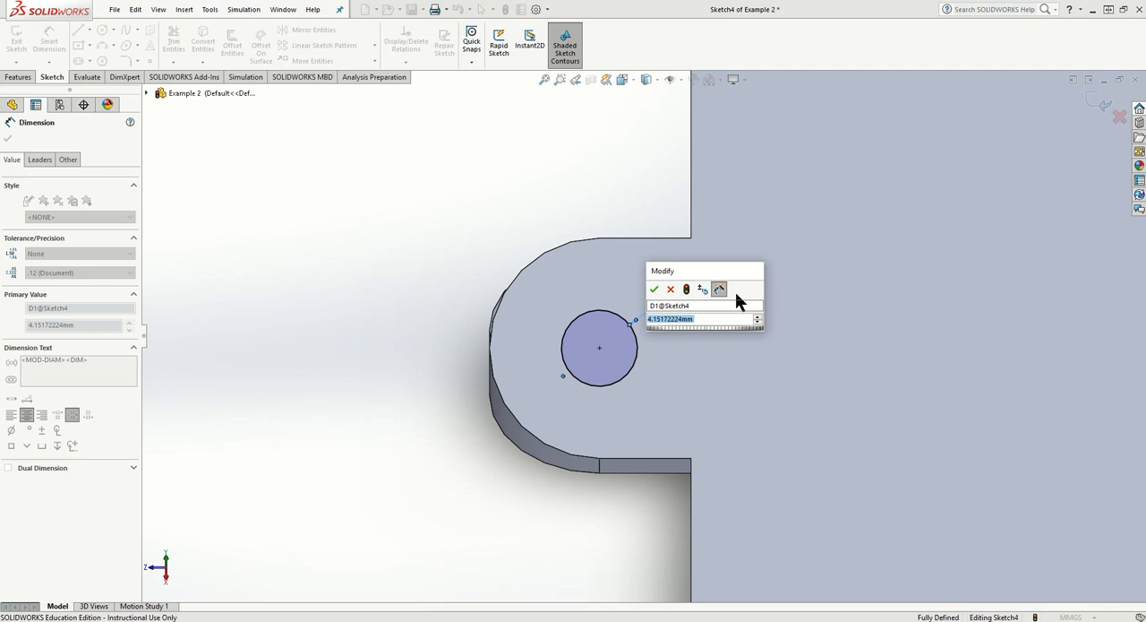
type("=")
left_click(781, 336)
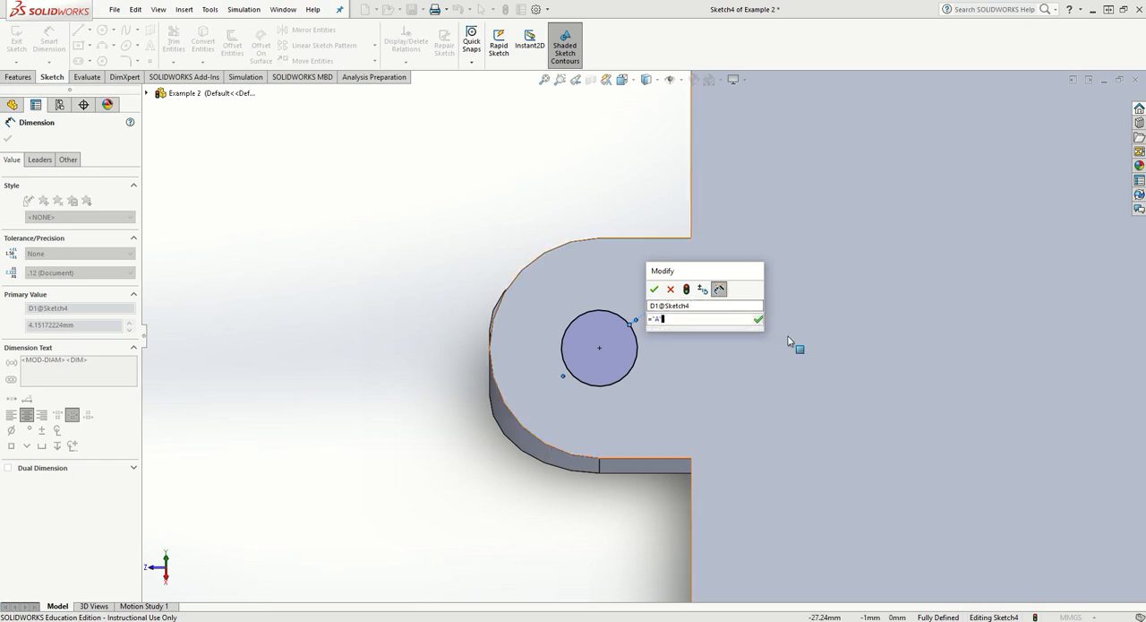
type("/2")
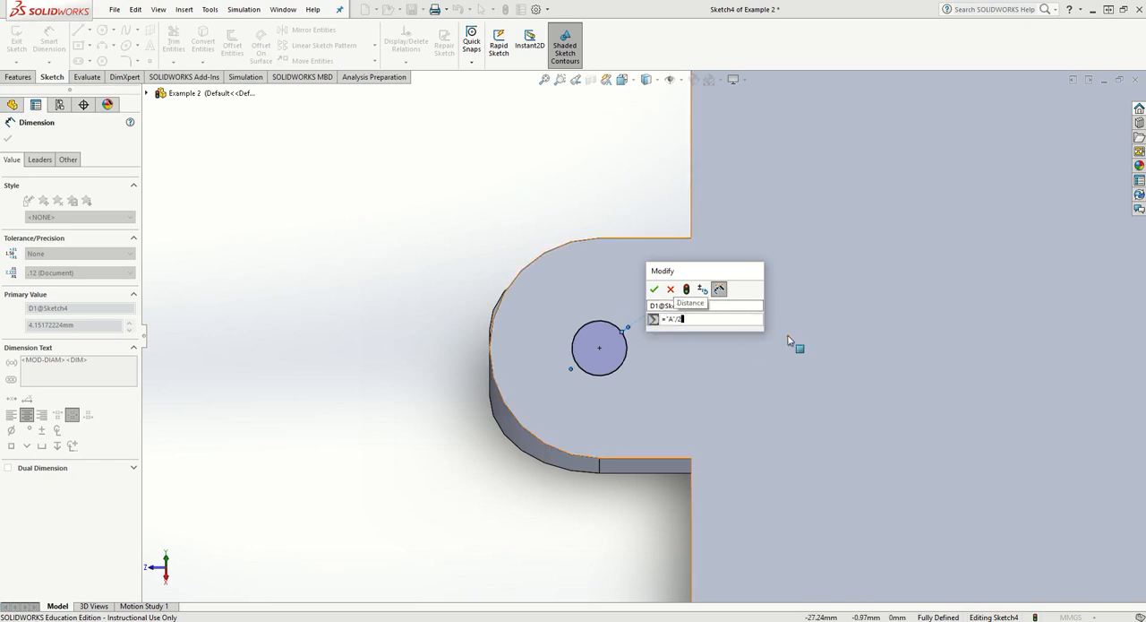
left_click(653, 288)
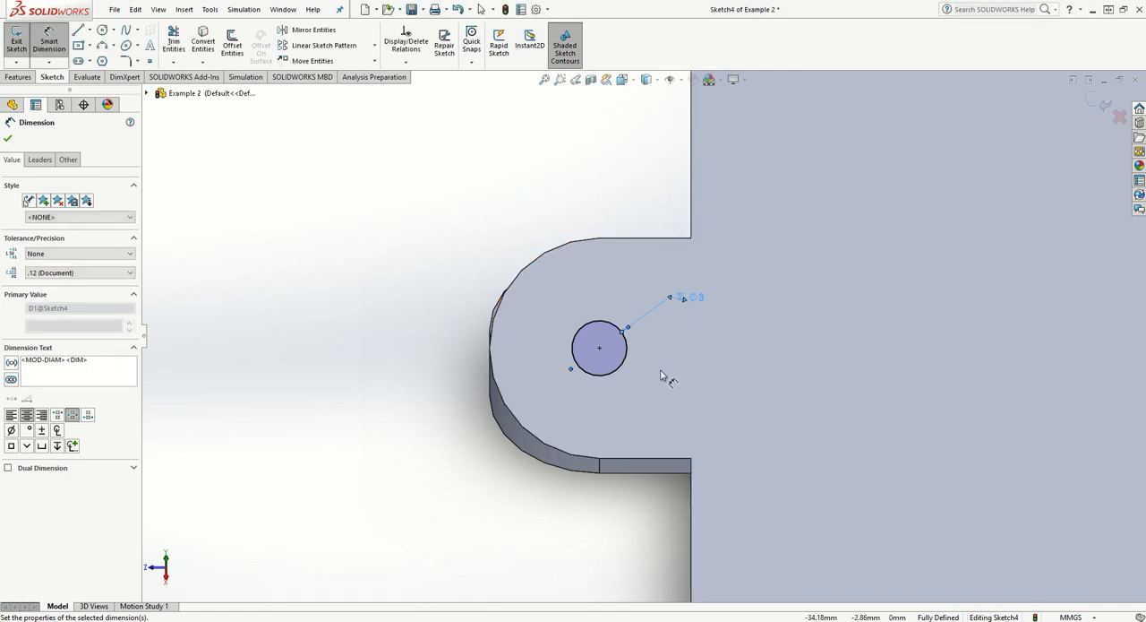
- Inspect the circle on the tab and remove its diameter dimension
mouse_move(663, 376)
middle_mouse_down()
mouse_move(683, 355)
mouse_move(674, 366)
mouse_move(699, 364)
mouse_move(695, 333)
mouse_move(668, 328)
mouse_move(662, 338)
middle_mouse_up()
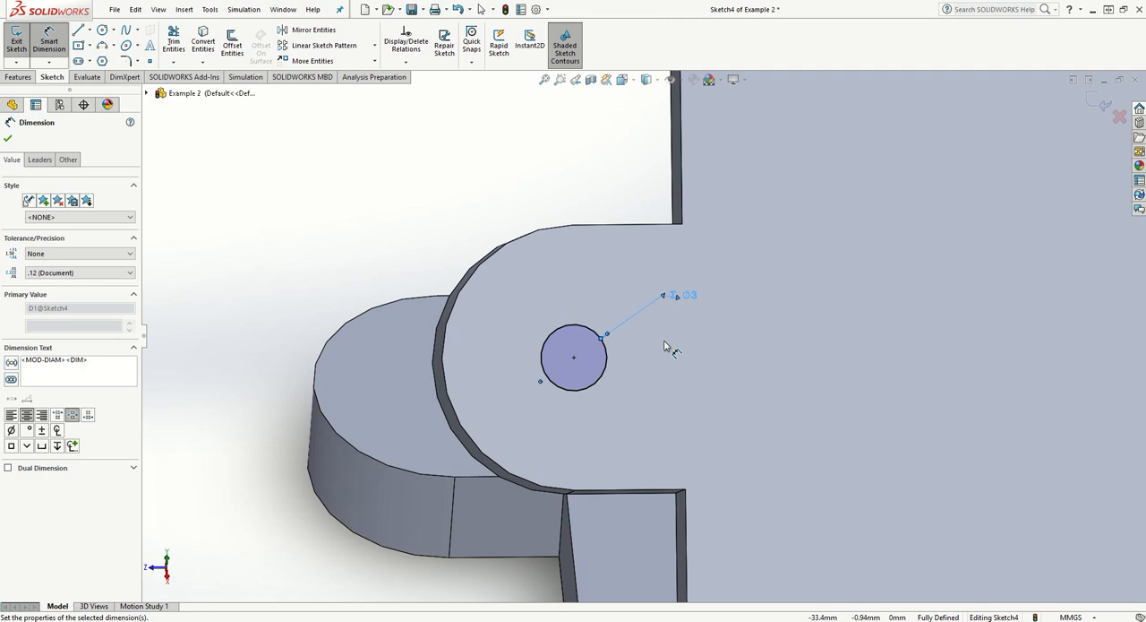
scroll(560, 332, "down", 3)
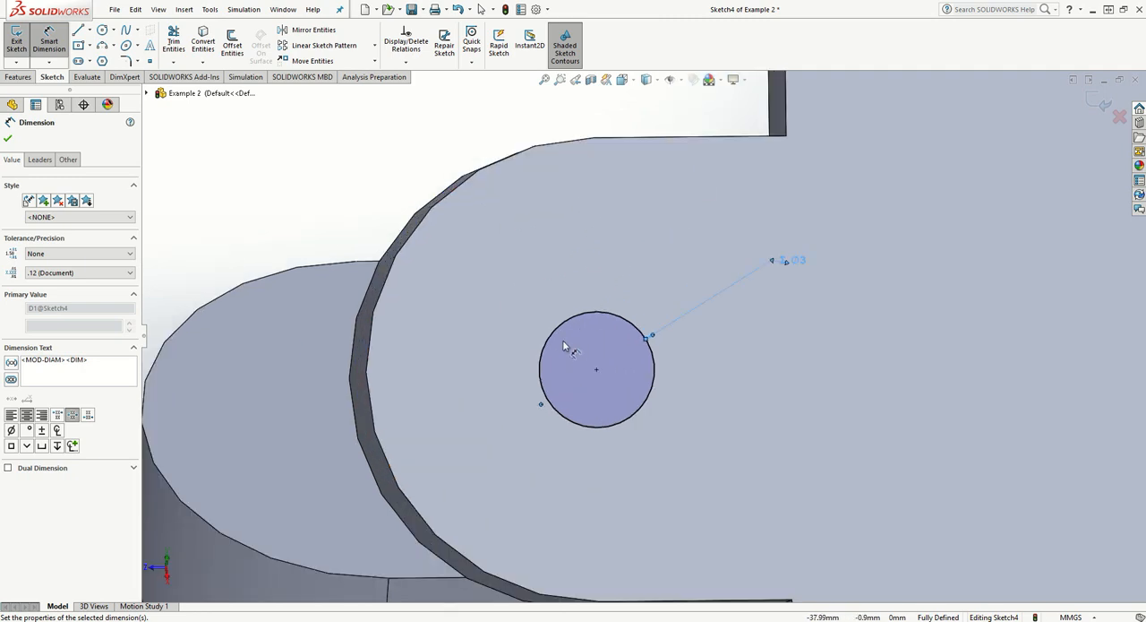
scroll(627, 350, "up", 5)
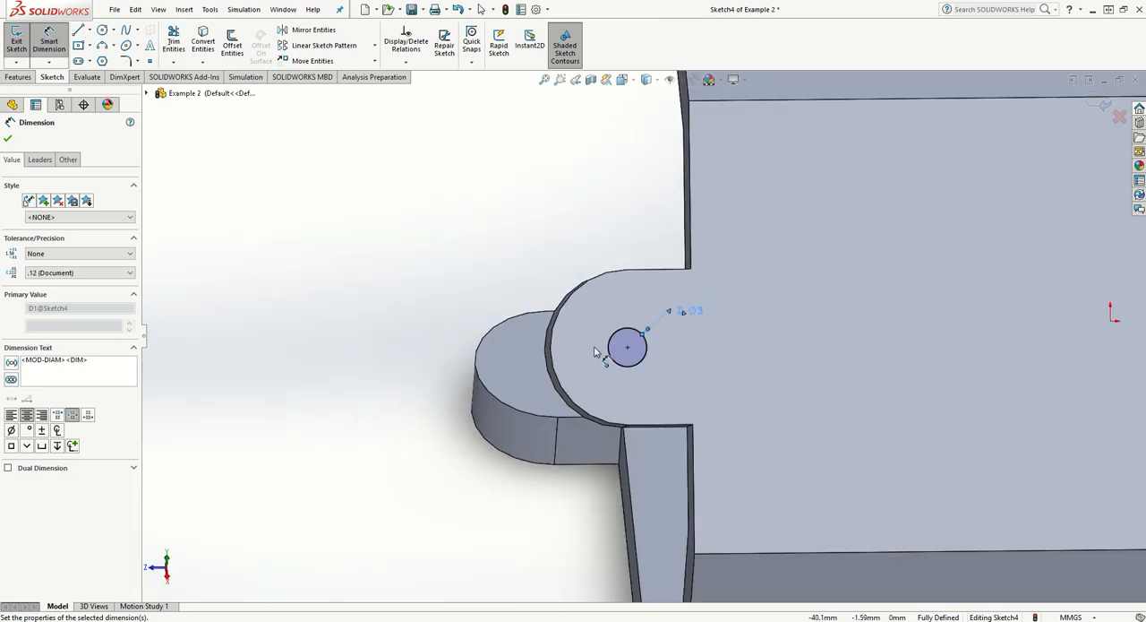
key("ctrl+z")
left_click(683, 296)
key("Delete")
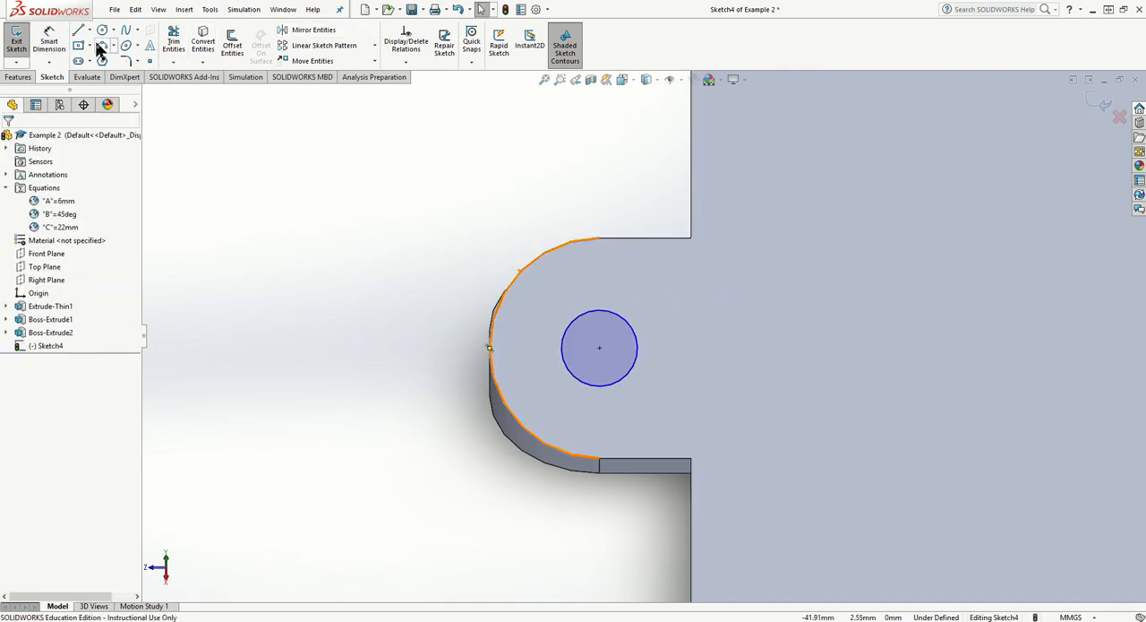
- Dimension the gap between the tab's rounded edge and the circle with the equation "A"/2
left_click(49, 42)
left_click(491, 345)
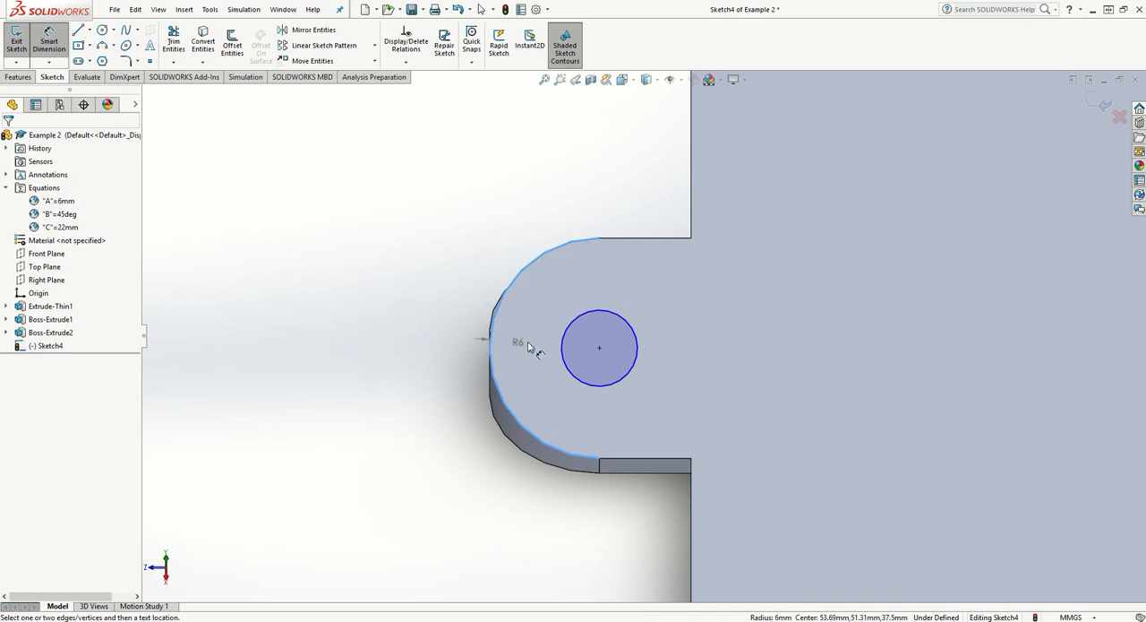
left_click(563, 347)
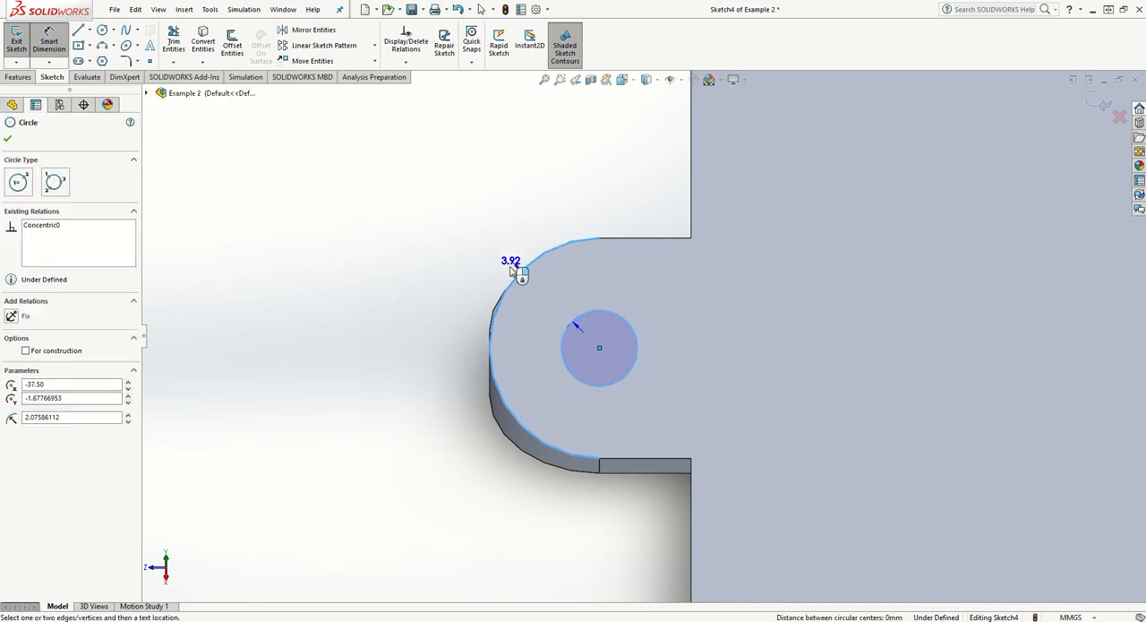
left_click(521, 352)
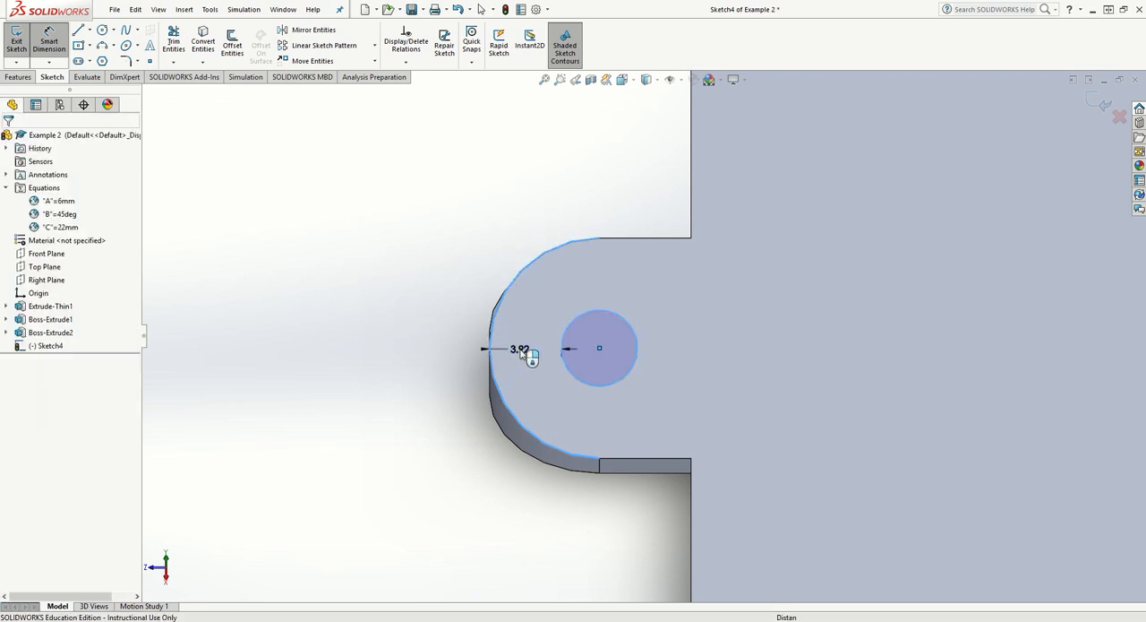
type("=a")
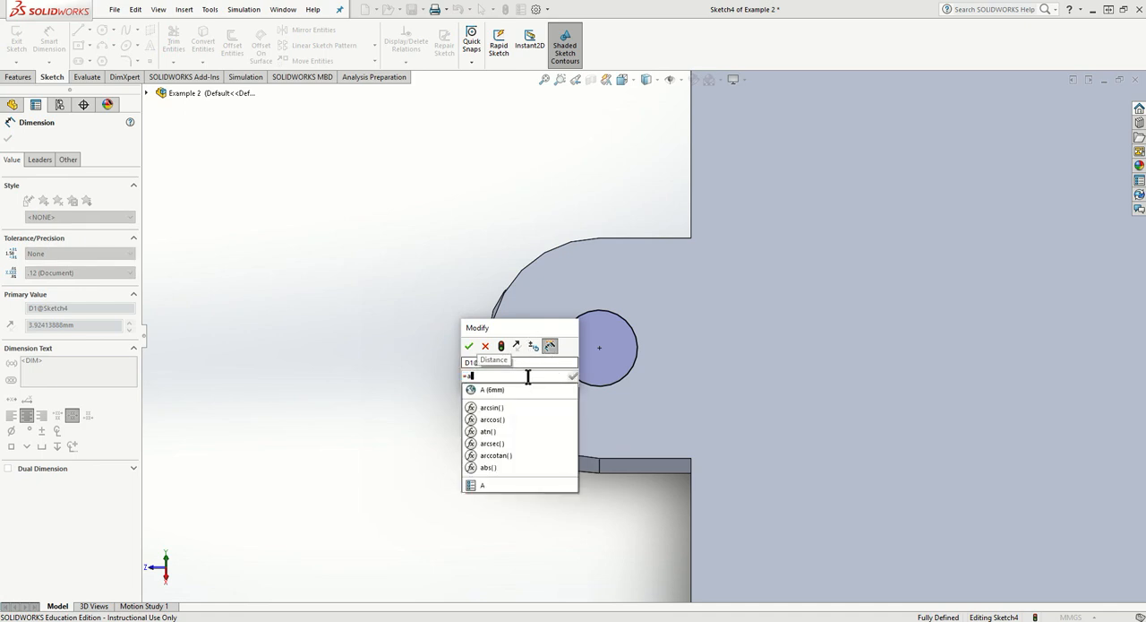
left_click(525, 390)
type("/2")
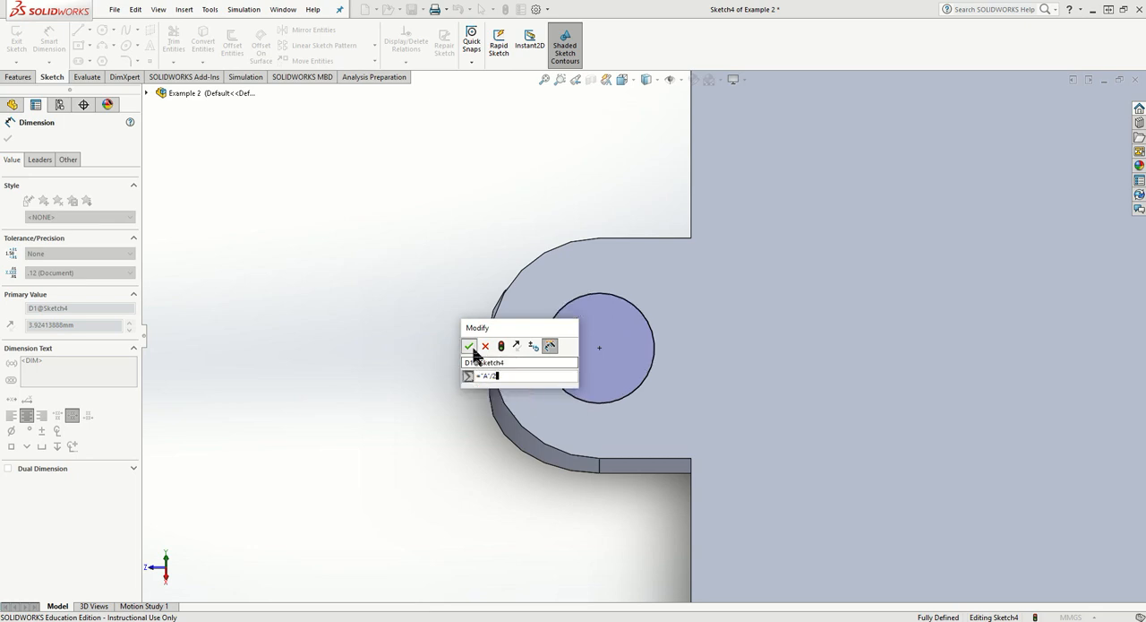
left_click(471, 348)
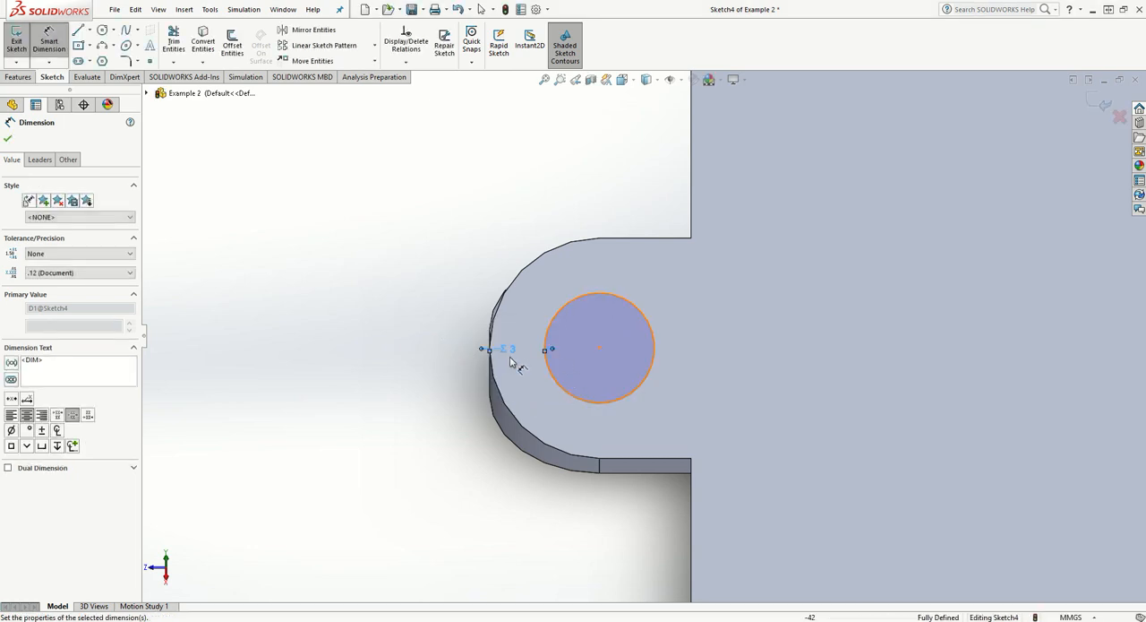
middle_click_drag(543, 358, 569, 385)
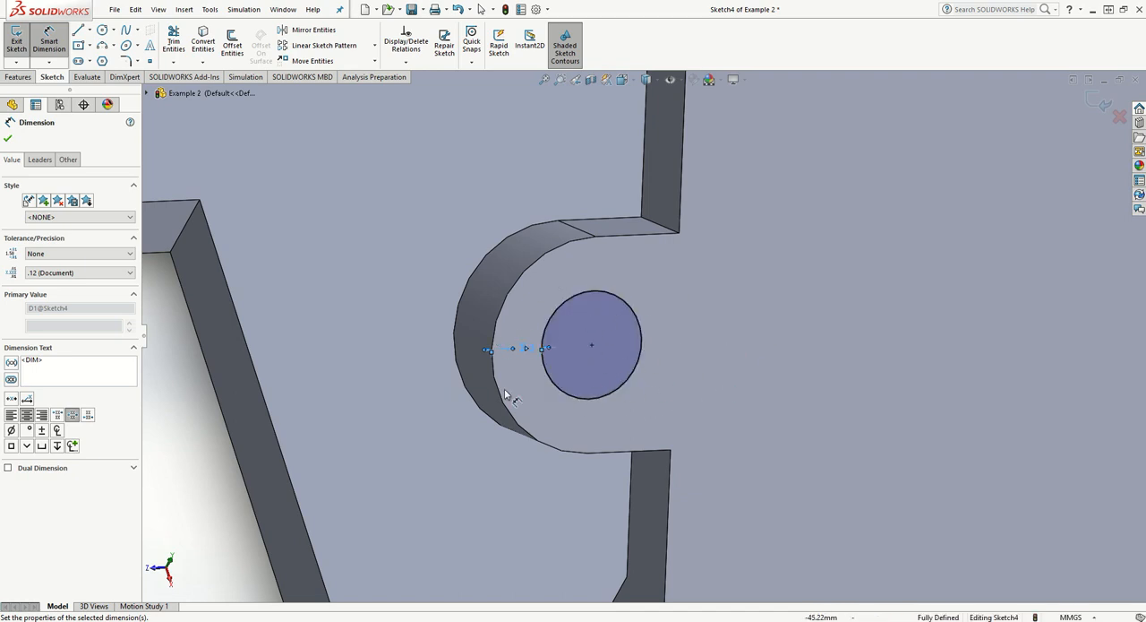
left_click(8, 139)
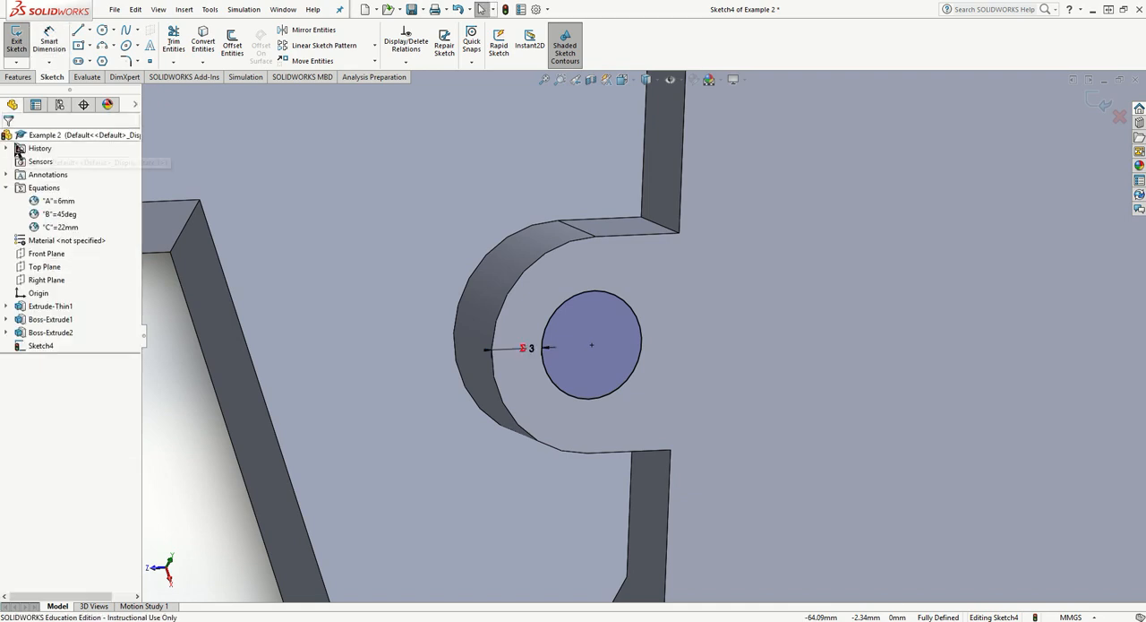
- Start an extruded cut from the circle sketch on the tab with the end condition Offset From Surface
scroll(415, 384, "up", 3)
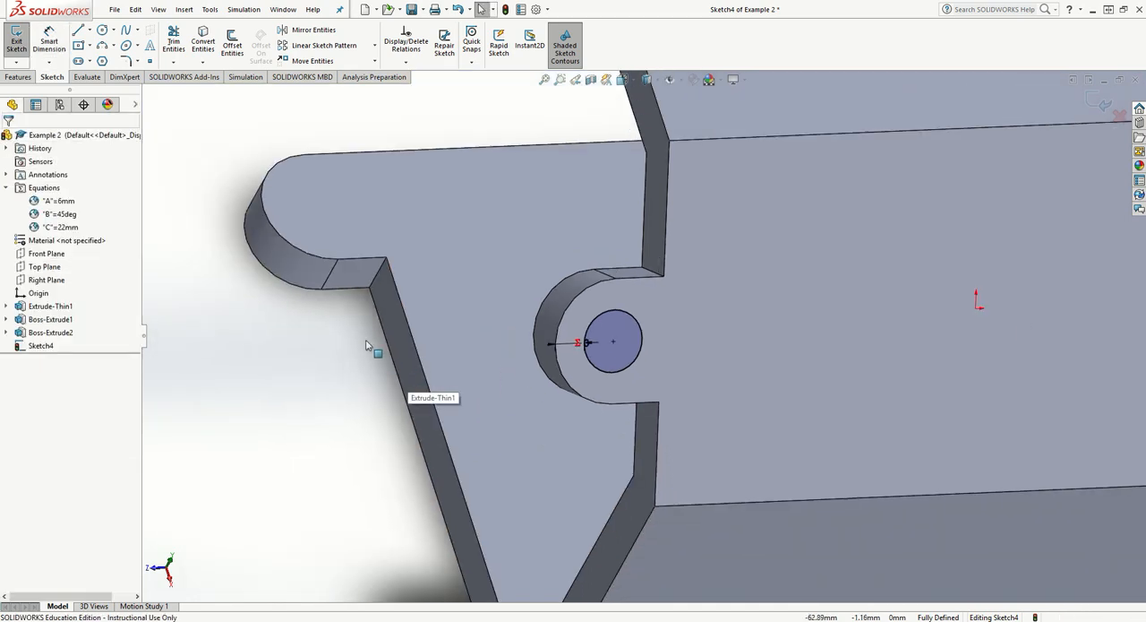
left_click(28, 77)
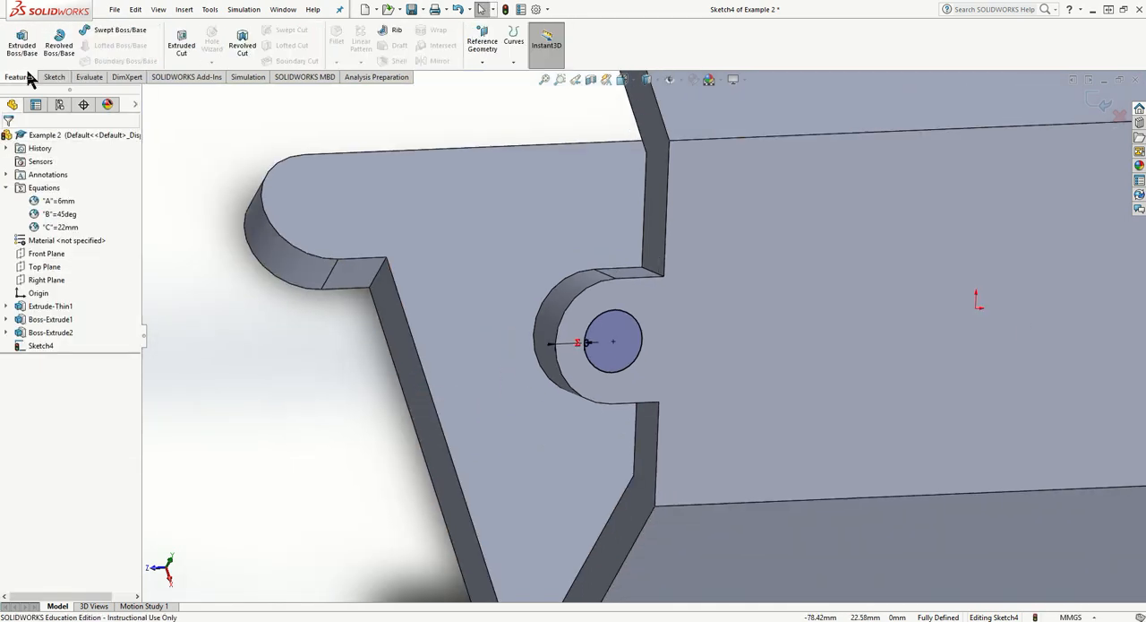
left_click(180, 41)
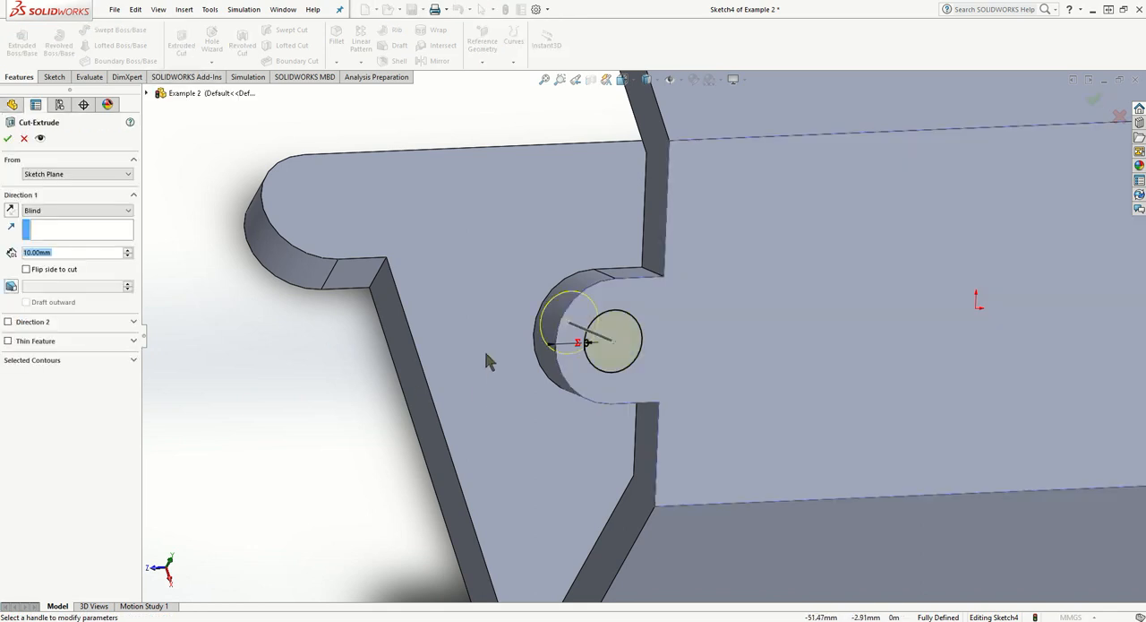
middle_click_drag(404, 402, 443, 404)
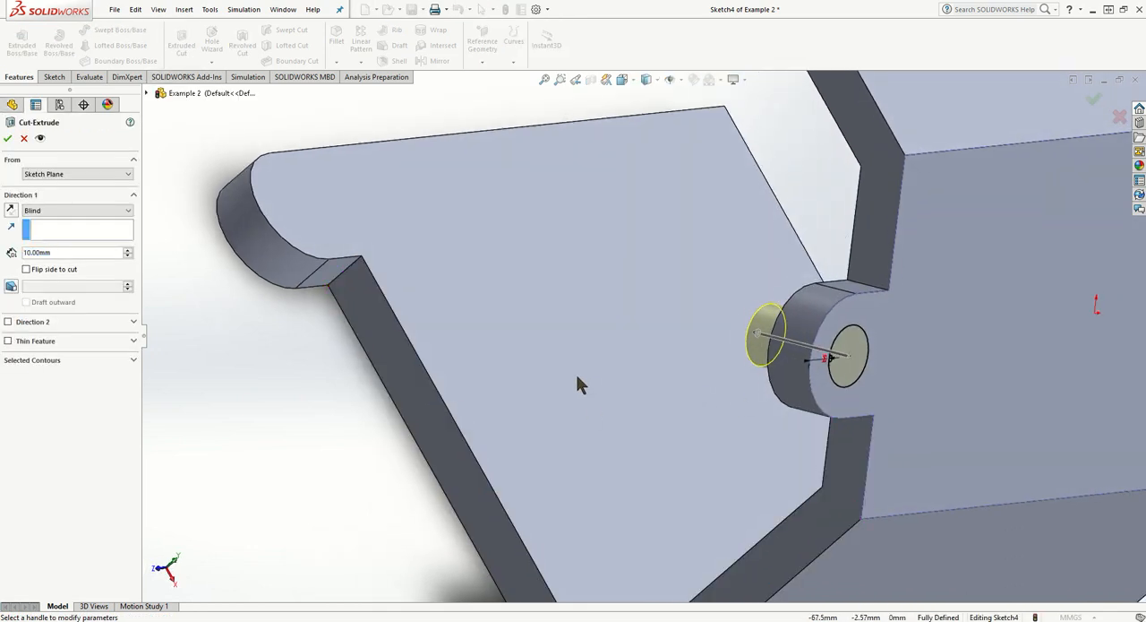
left_click(77, 210)
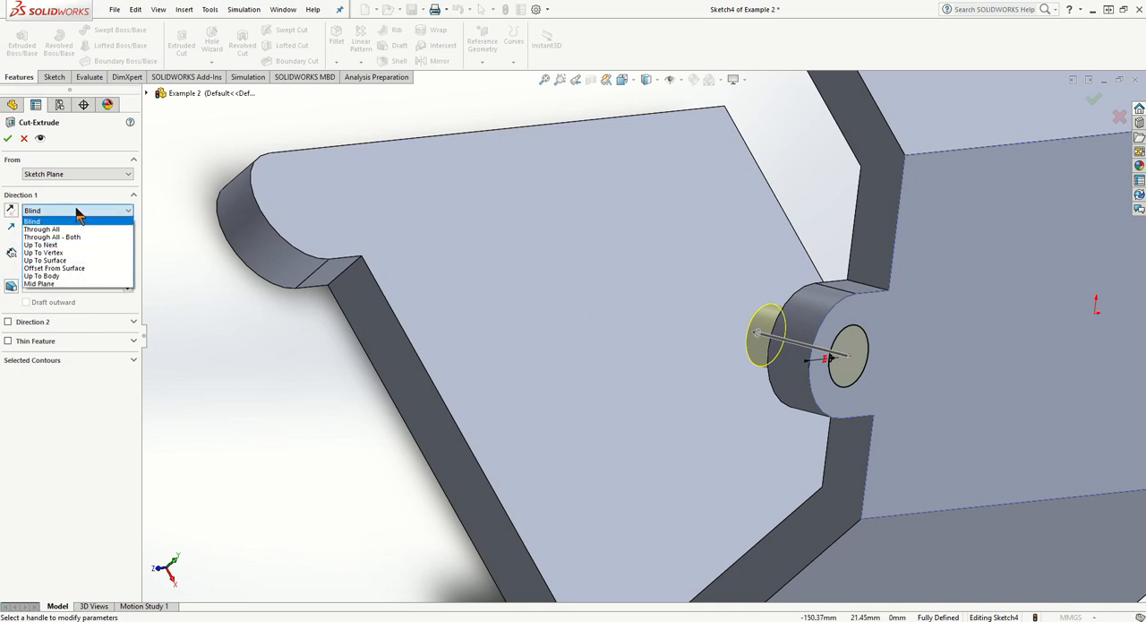
left_click(72, 267)
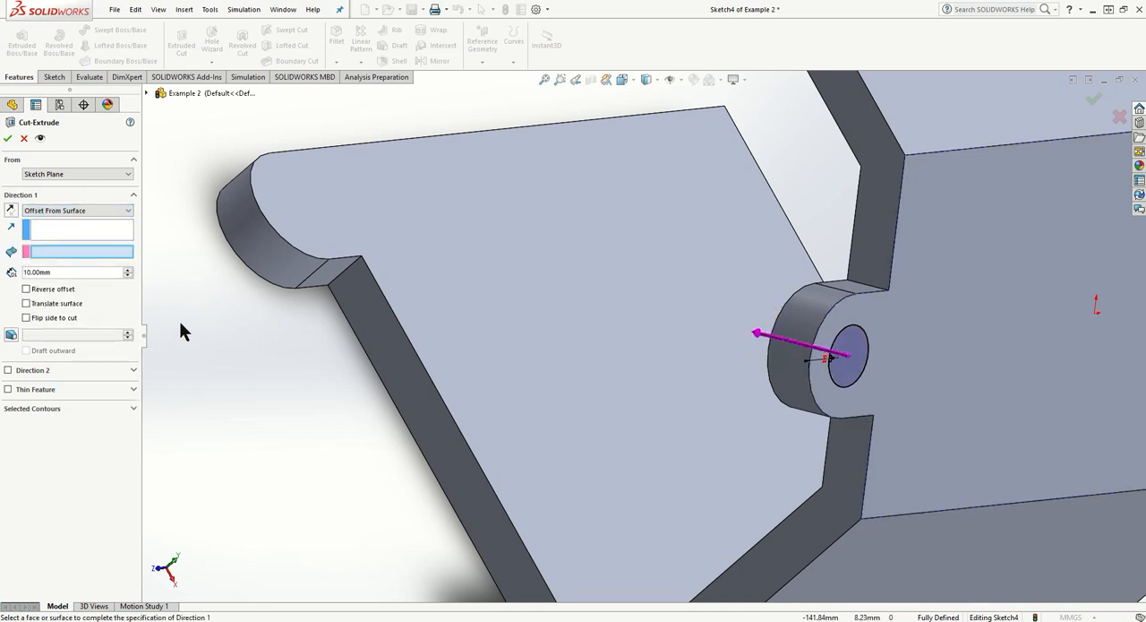
- Use the outer face of the opposite tabbed wall as the cut's reference surface, with a 3 mm offset, and accept the cut
middle_click_drag(267, 239, 319, 255)
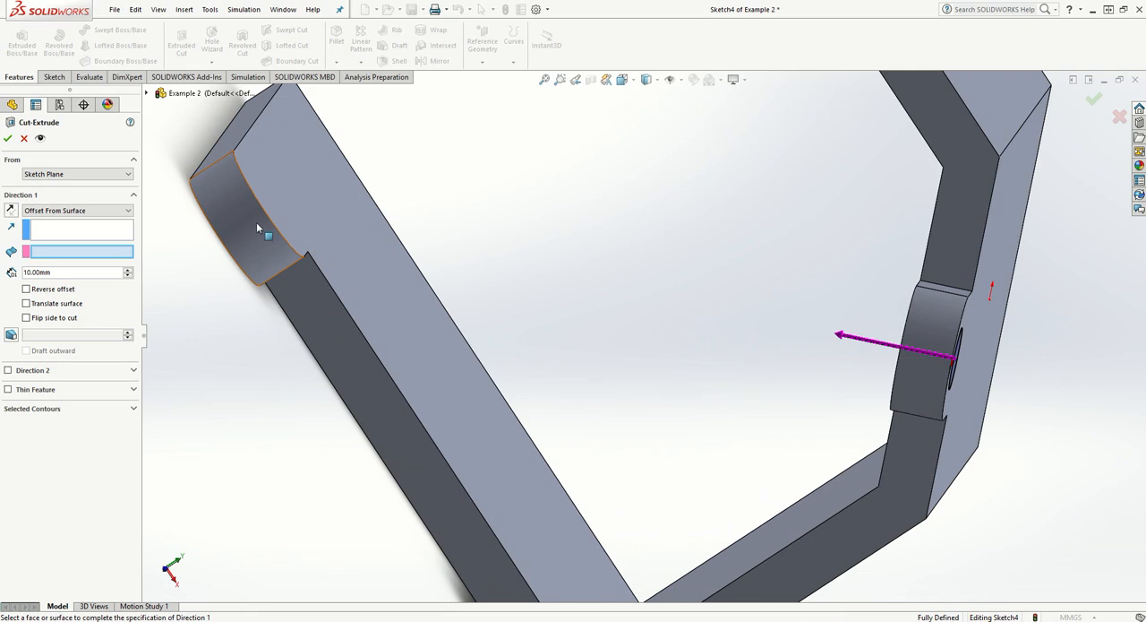
middle_click_drag(269, 330, 229, 314)
left_click(216, 274)
middle_click_drag(259, 250, 223, 257)
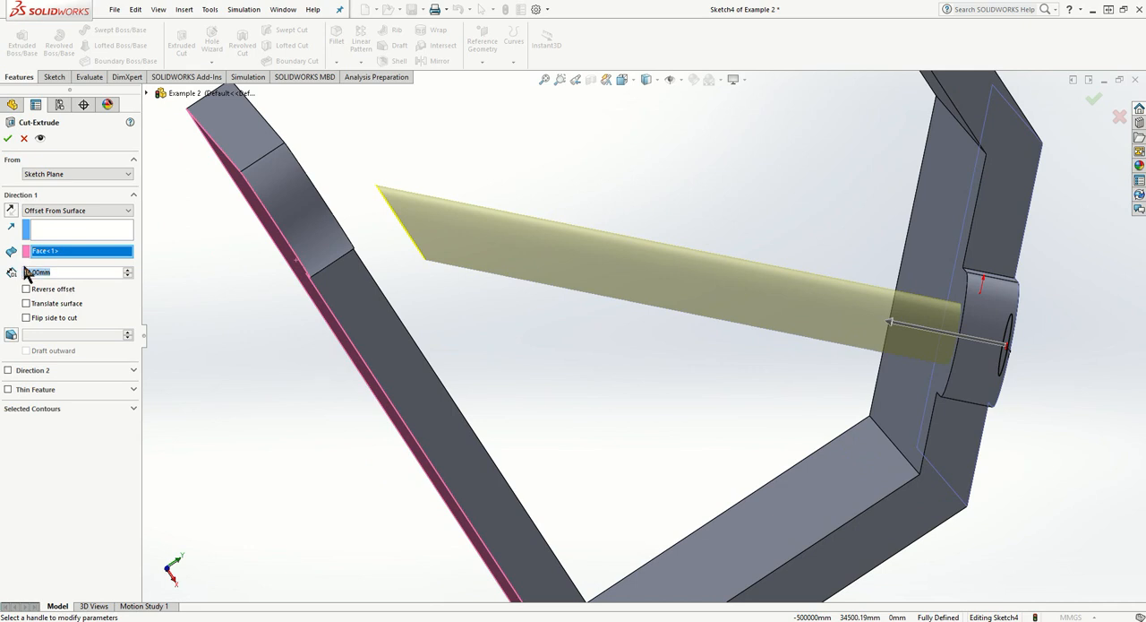
middle_click_drag(288, 238, 341, 220)
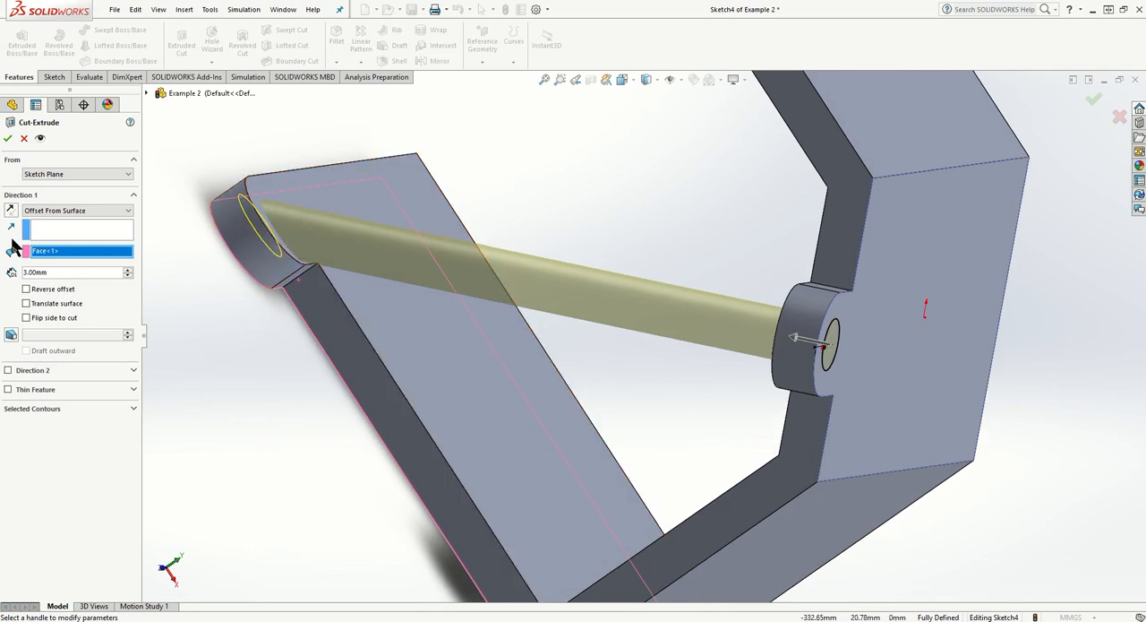
middle_click_drag(279, 220, 208, 280)
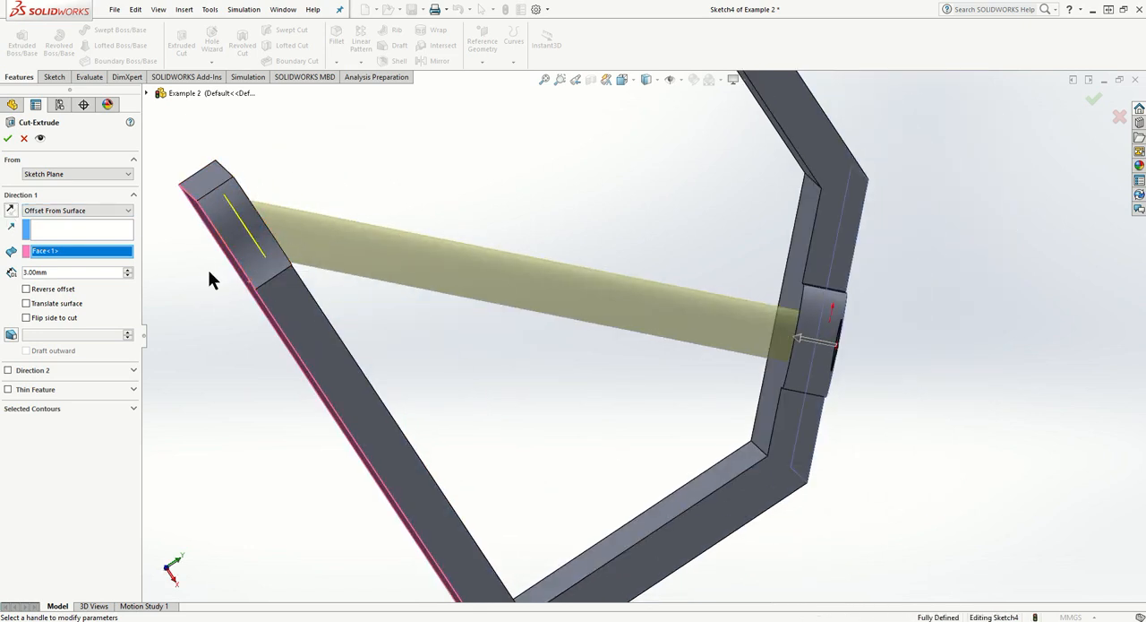
left_click(9, 141)
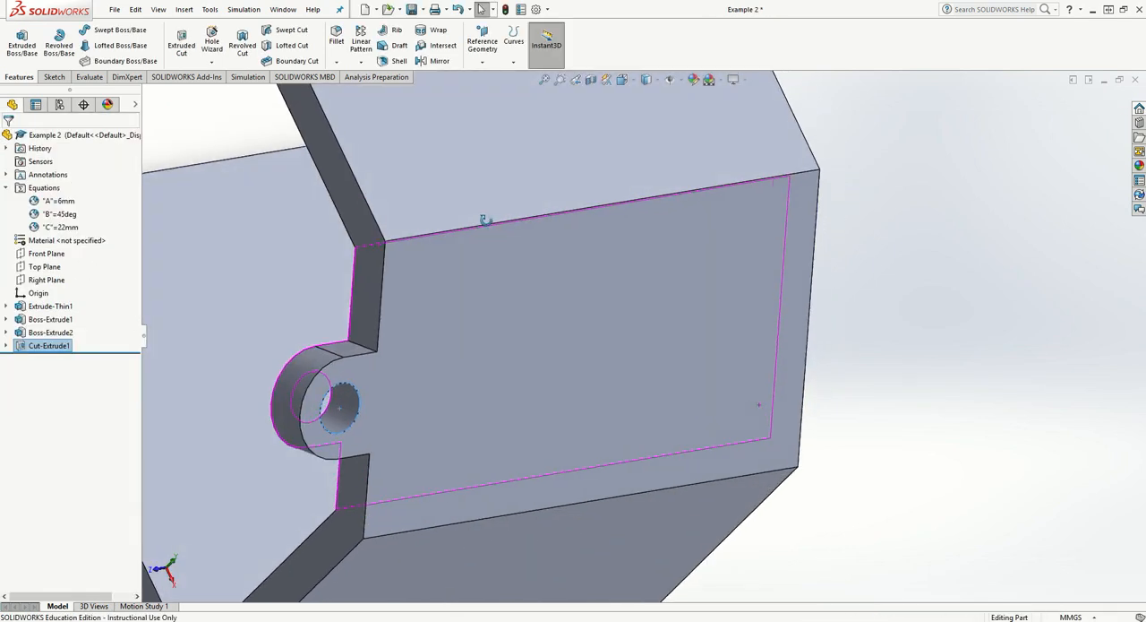
- Examine the holes in both rounded tabs and the overall shape of the part from several angles
scroll(472, 245, "up", 3)
scroll(301, 274, "down", 2)
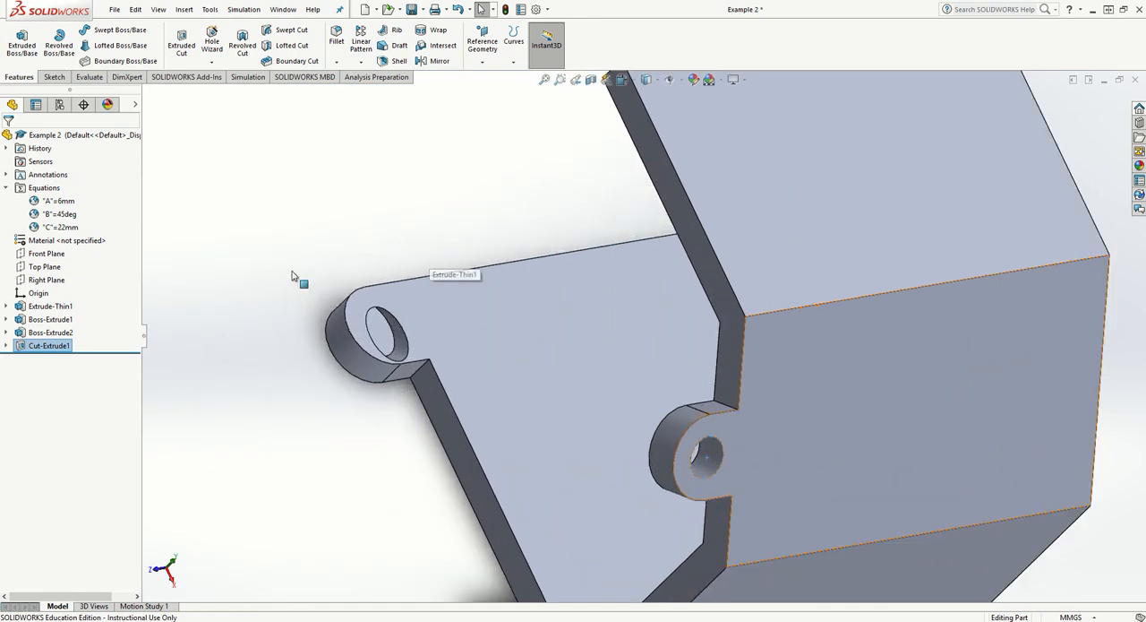
middle_click_drag(400, 348, 374, 302)
middle_click(377, 288)
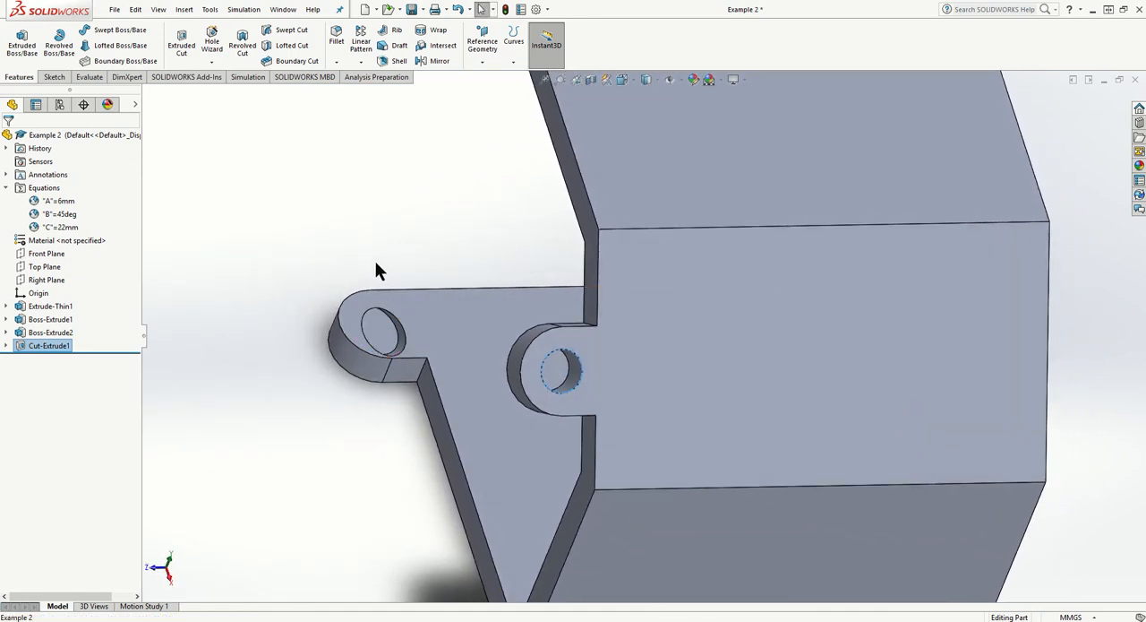
left_click(344, 255)
middle_click_drag(341, 251, 366, 272)
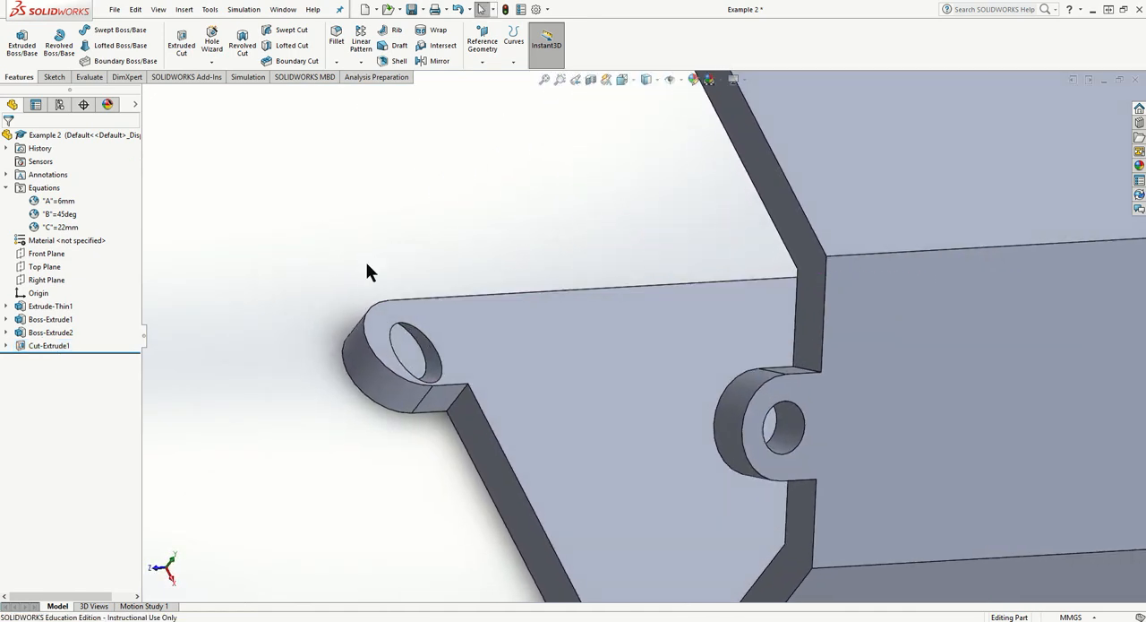
middle_click_drag(370, 261, 394, 275)
scroll(395, 275, "down", 2)
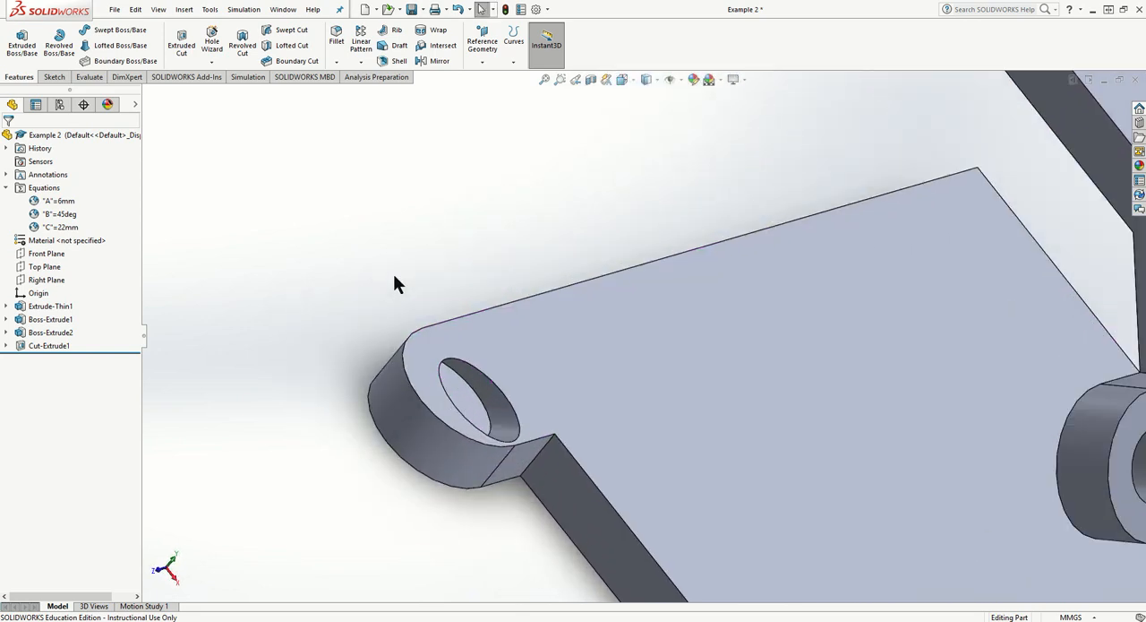
scroll(395, 276, "up", 9)
middle_click_drag(422, 310, 519, 502)
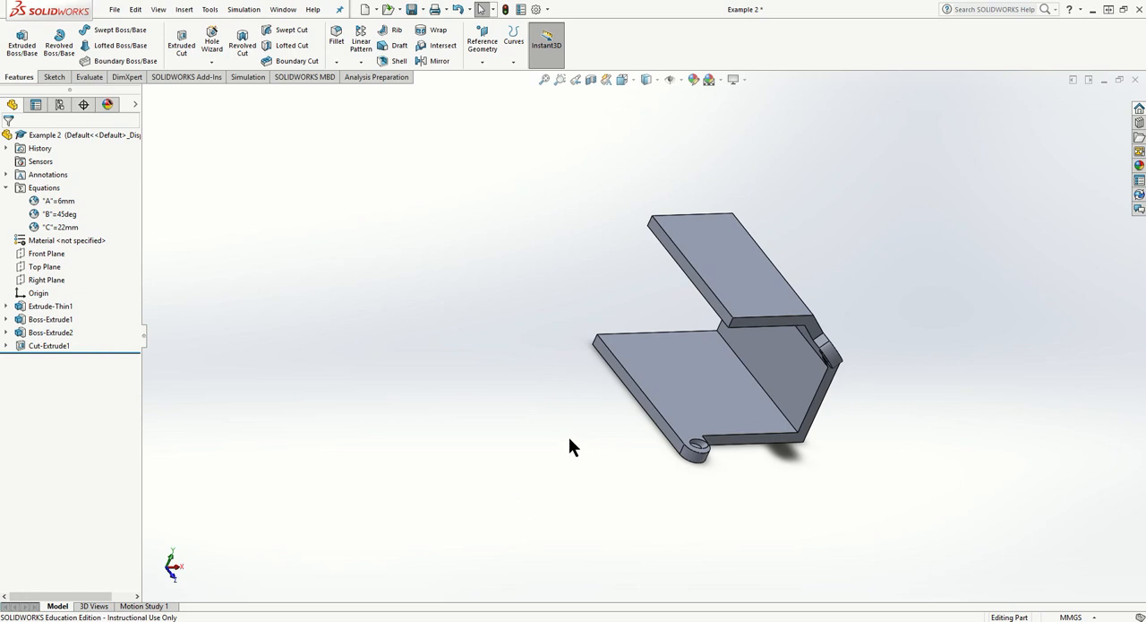
middle_click_drag(570, 445, 517, 455)
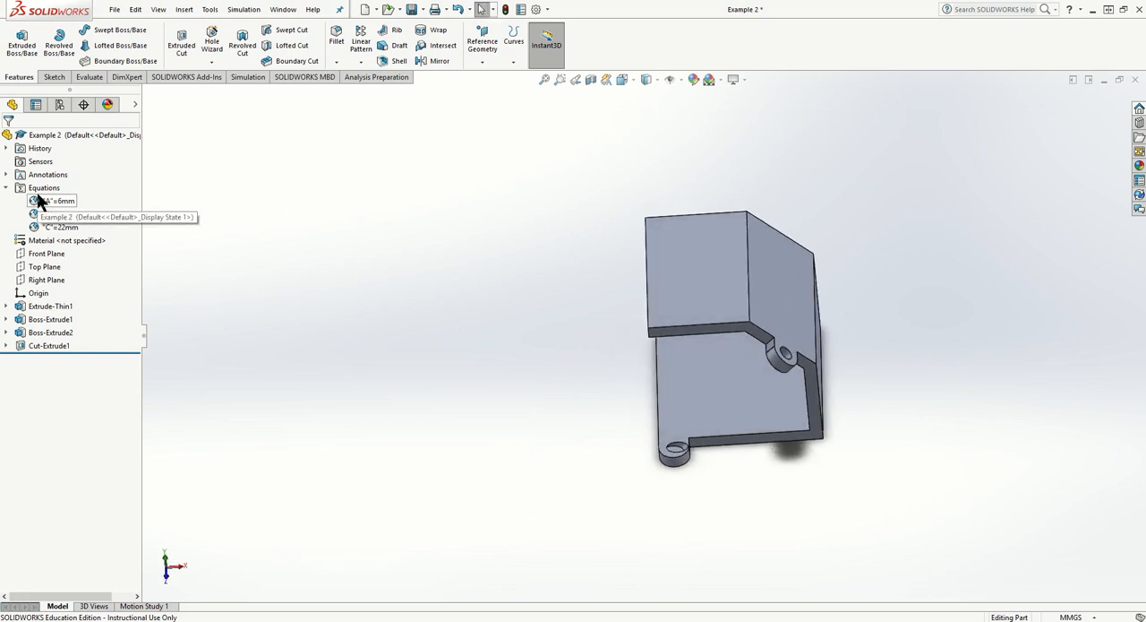
middle_click_drag(738, 287, 733, 231)
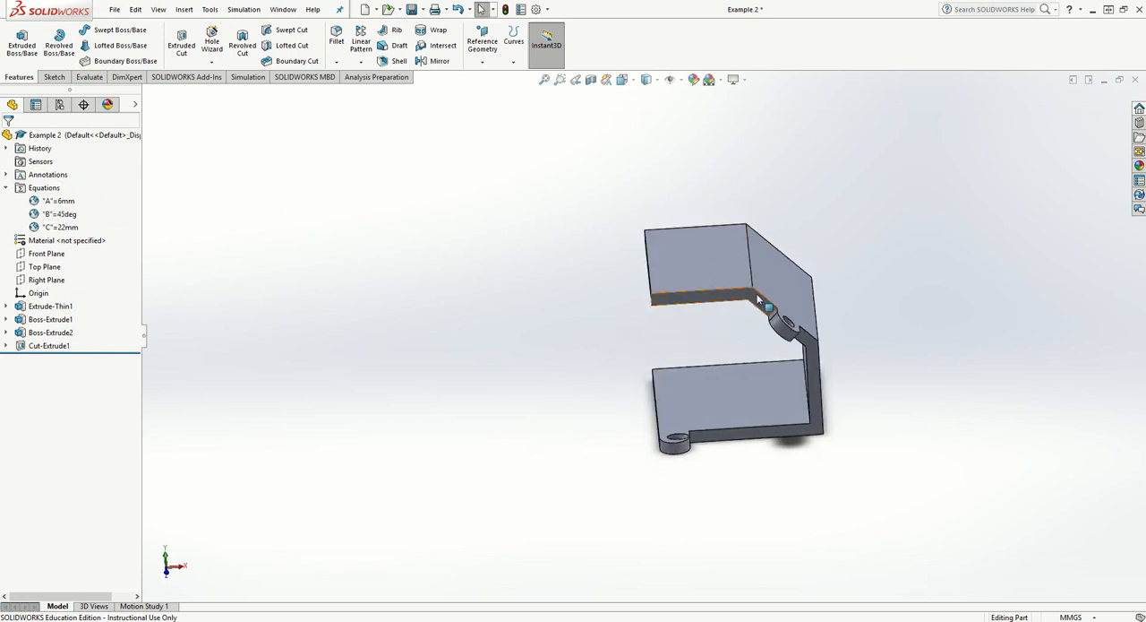
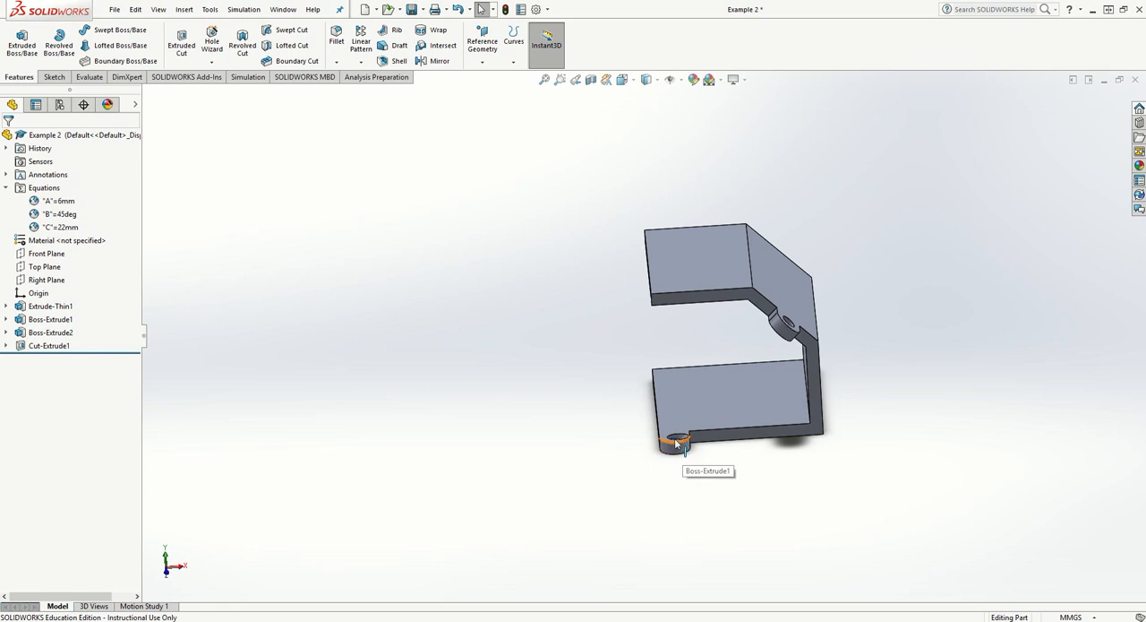
left_click(60, 75)
left_click(50, 41)
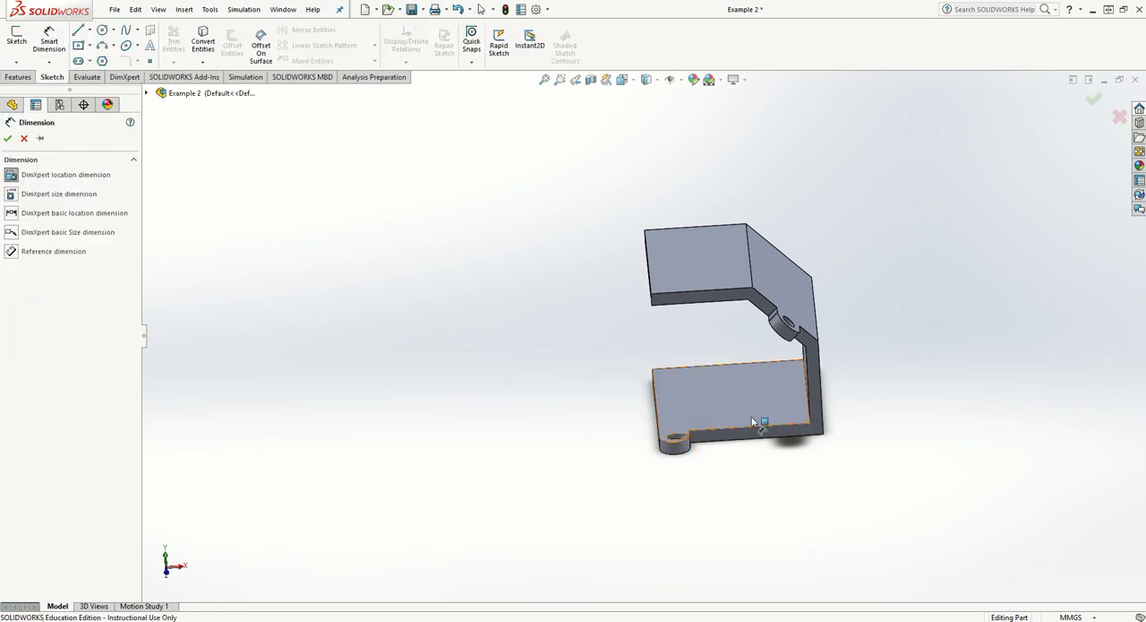
left_click(781, 427)
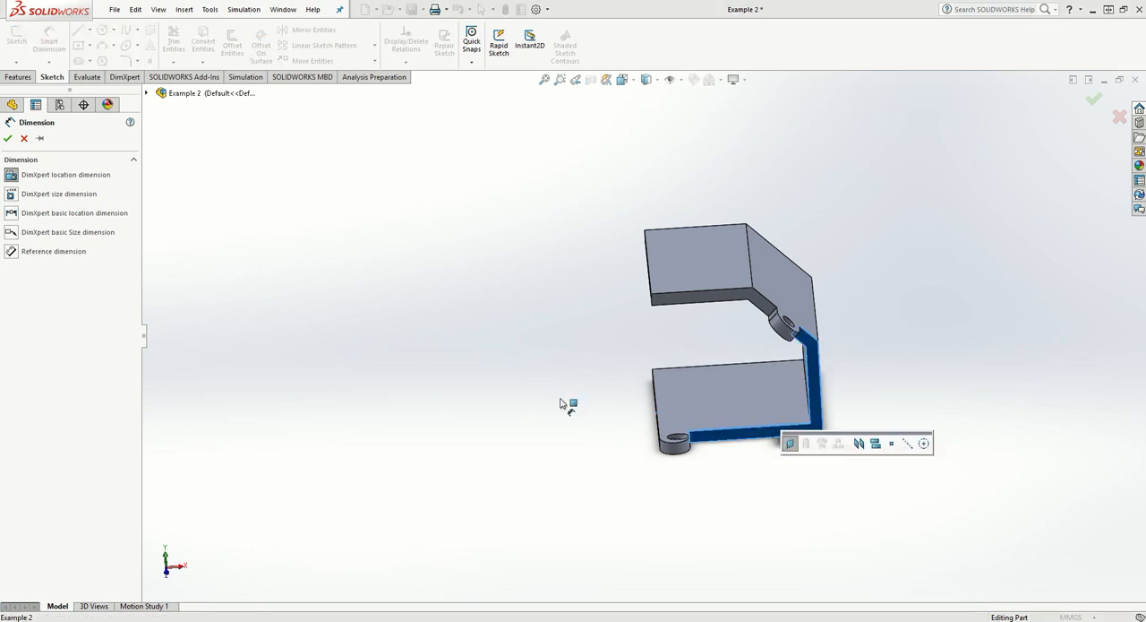
left_click(24, 139)
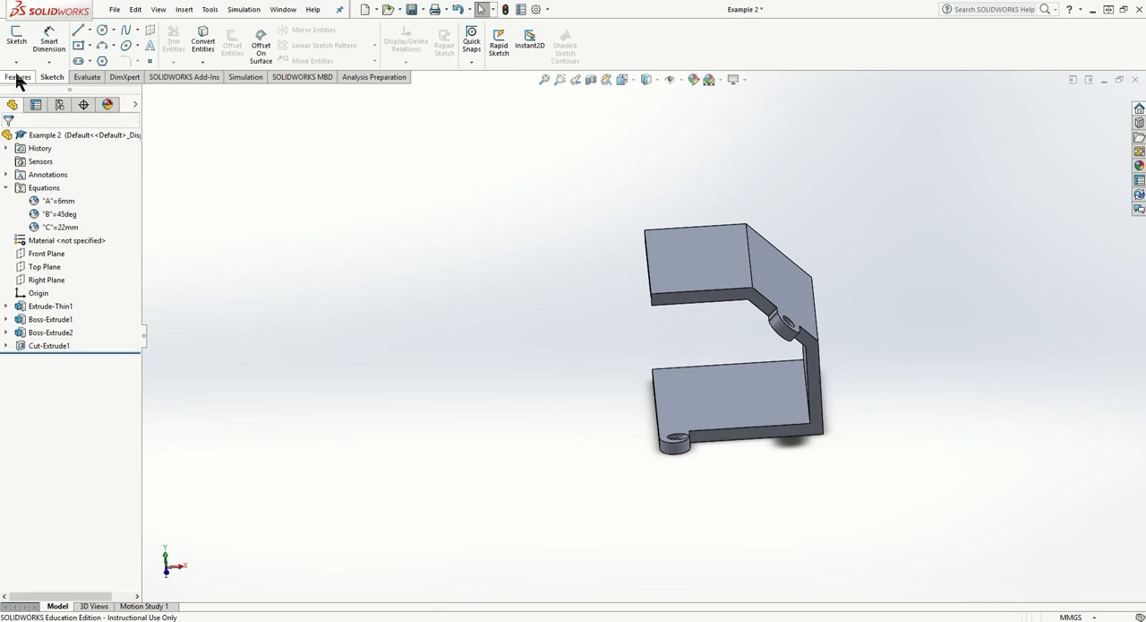
- Start a new sketch on the side face of the thin extrusion where the tabs stick out, viewed square on
left_click(18, 77)
left_click(53, 77)
left_click(17, 40)
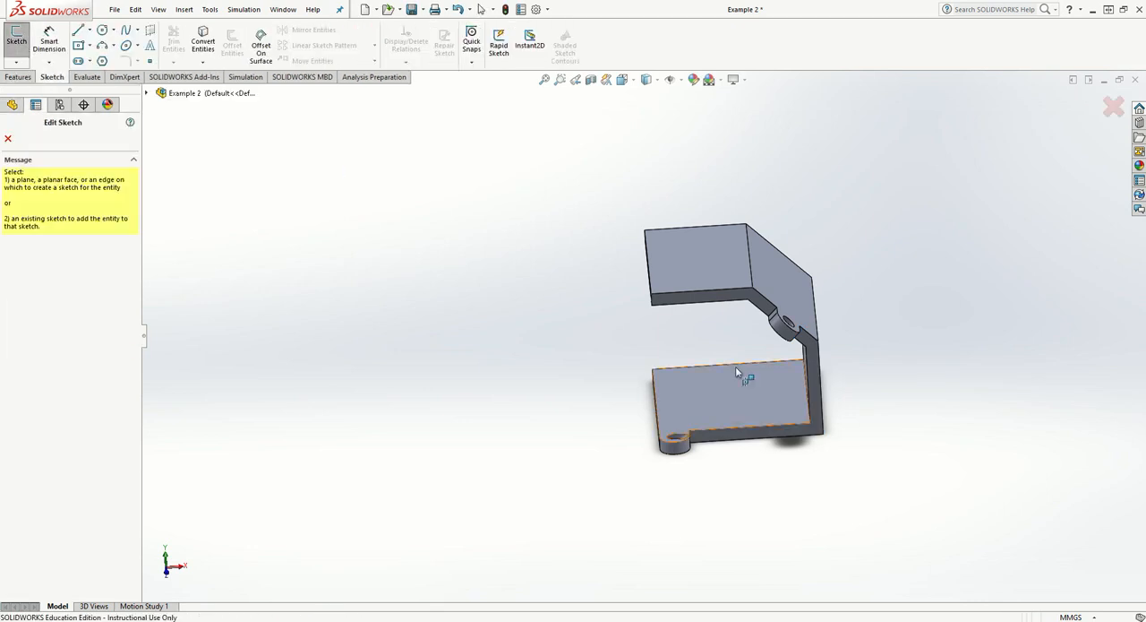
left_click(819, 429)
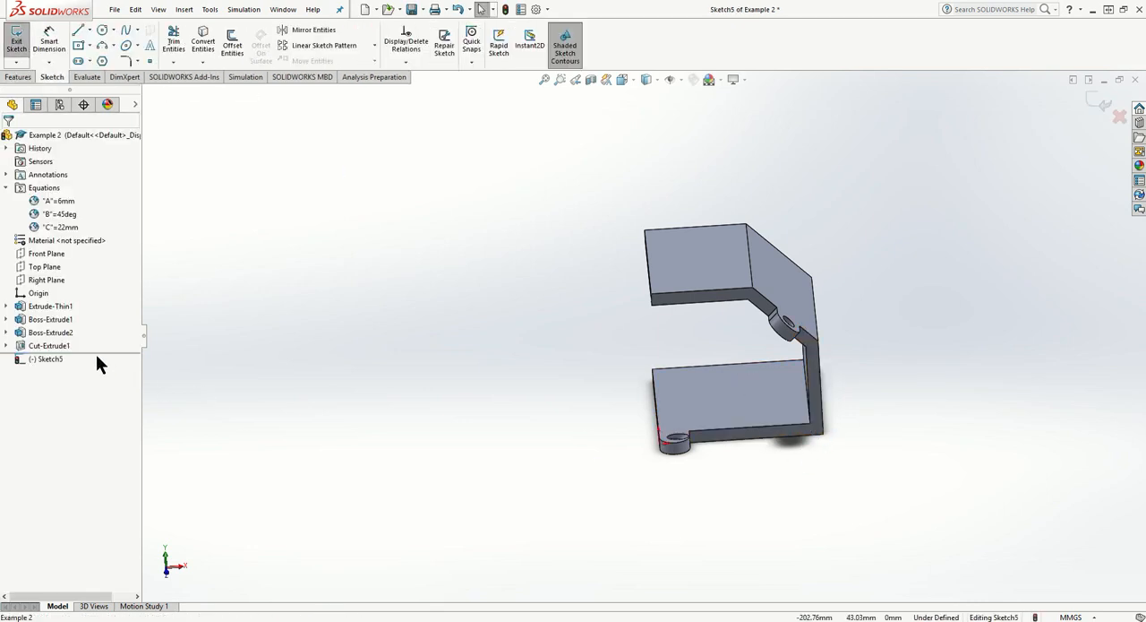
right_click(45, 358)
left_click(78, 337)
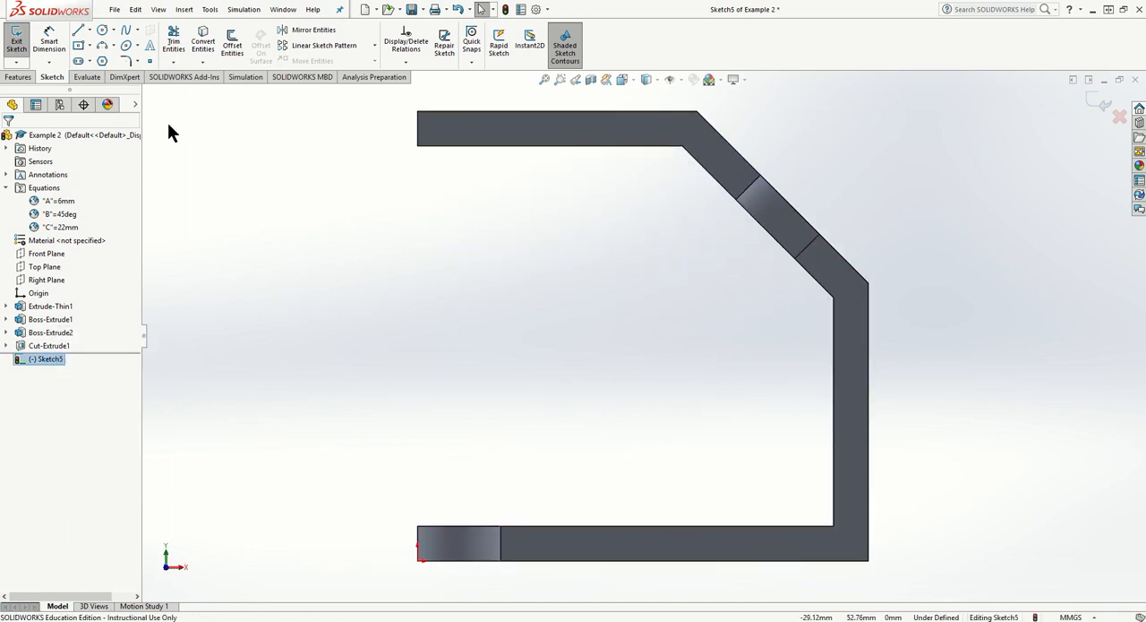
- Sketch a line sloping about 47° across the lower inside corner, from the base's inner edge to the vertical wall's inner edge
left_click(79, 31)
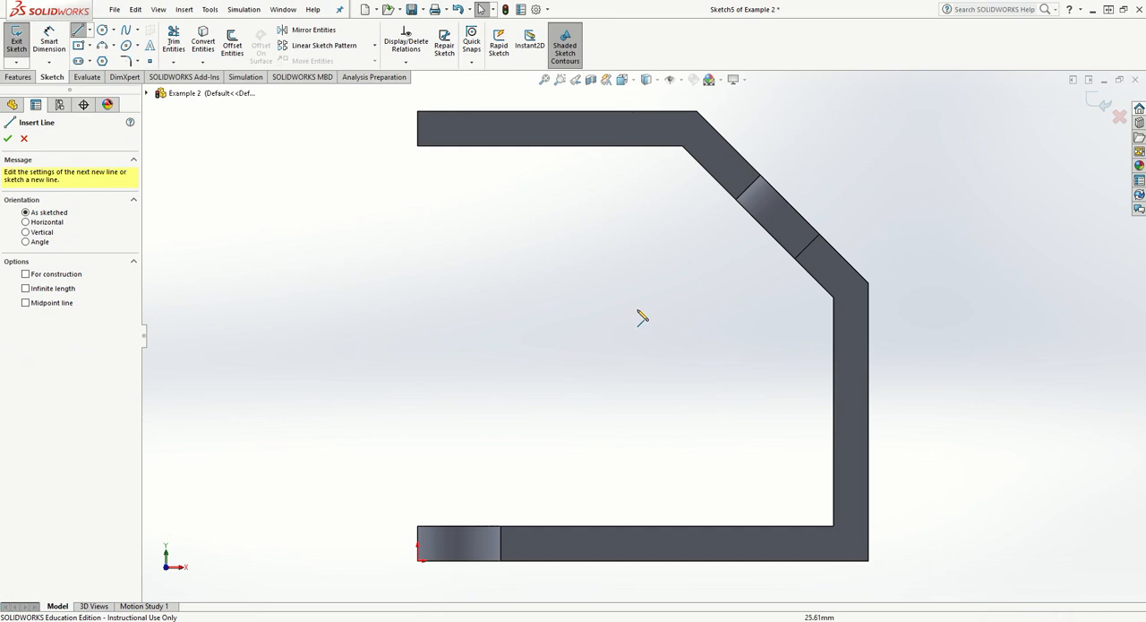
left_click(694, 527)
left_click(834, 375)
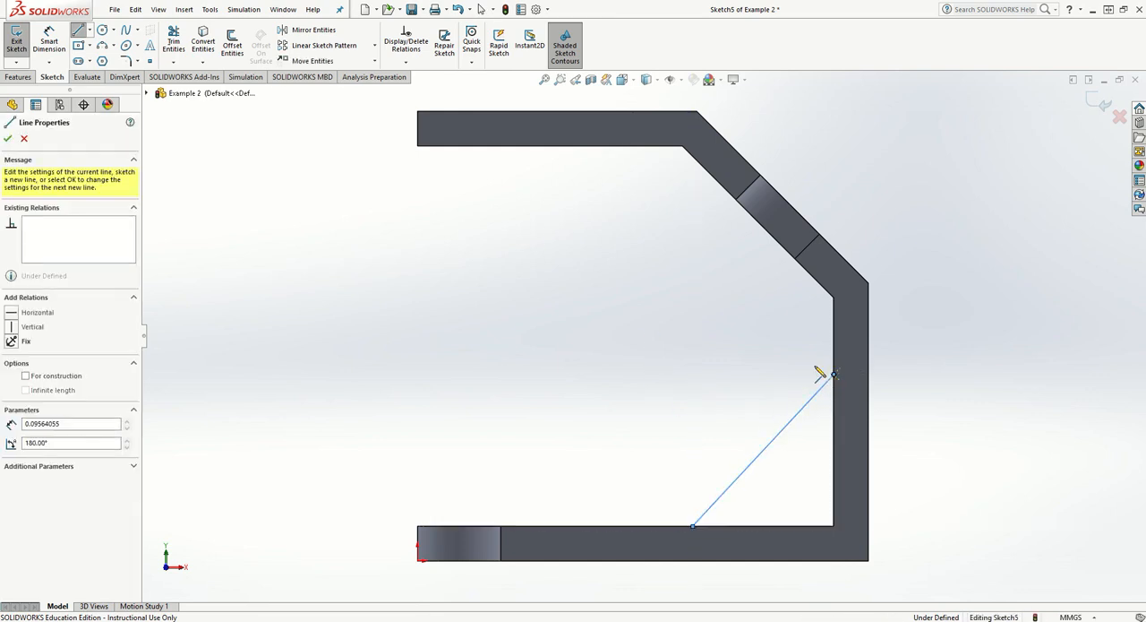
key("Escape")
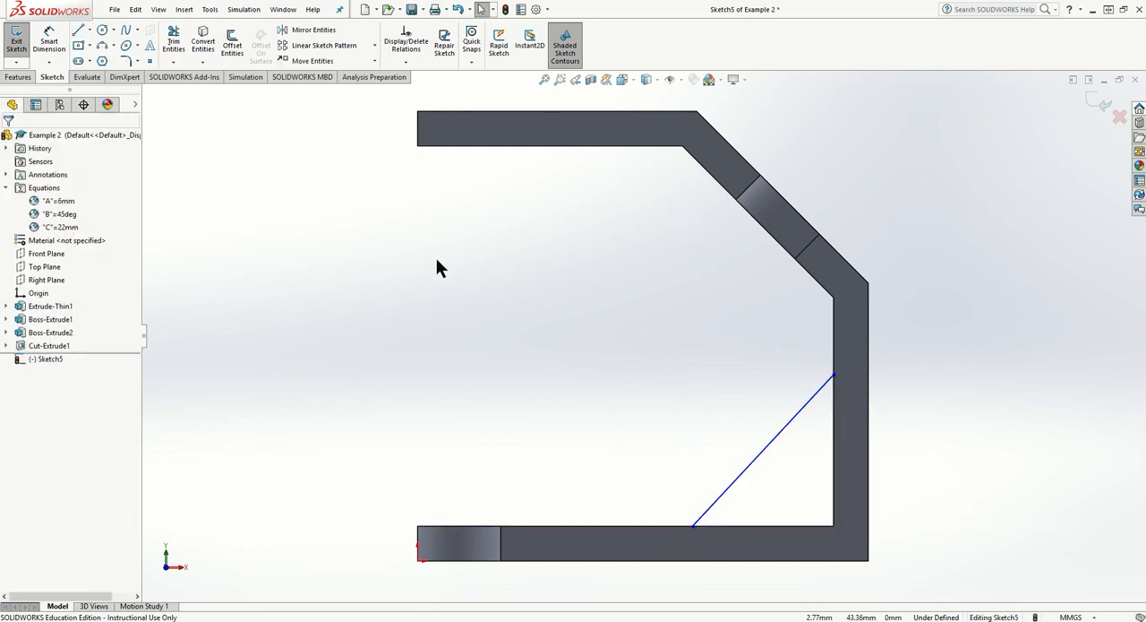
- Dimension the angle between the sloping line and the base's inner edge with the equation "B"
left_click(50, 40)
left_click(761, 527)
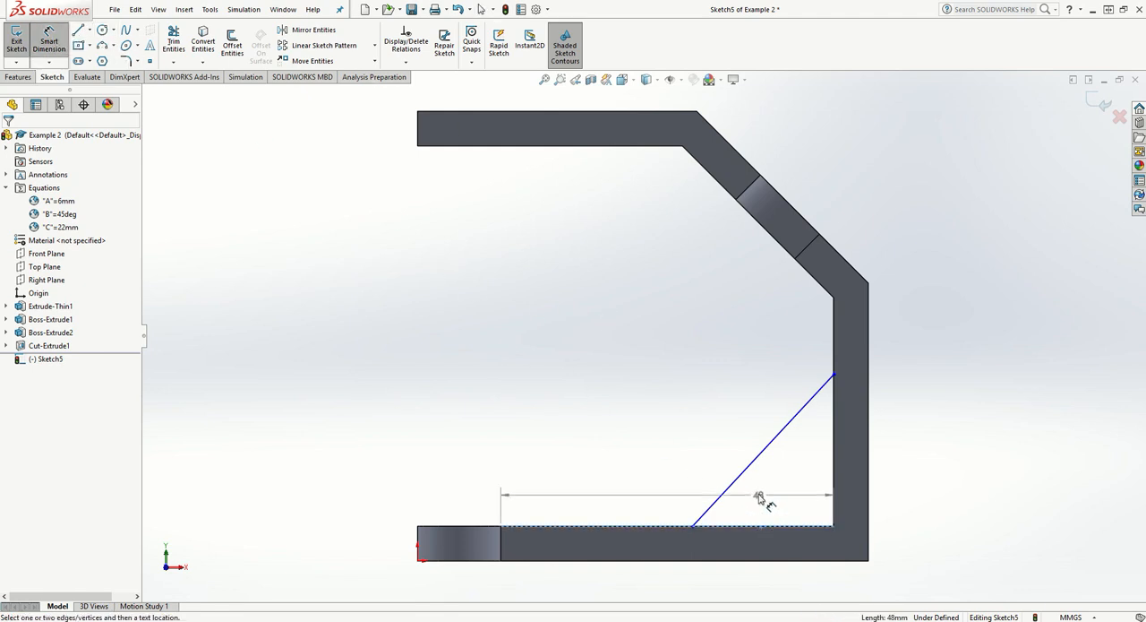
left_click(753, 467)
left_click(772, 490)
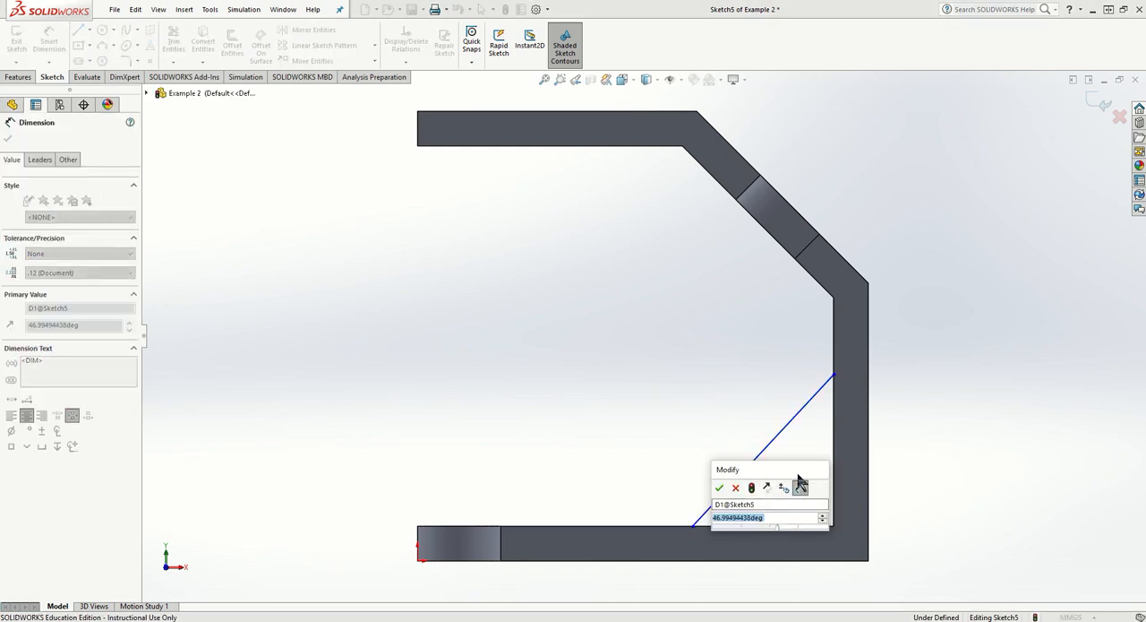
type("=")
mouse_move(783, 527)
left_click(860, 547)
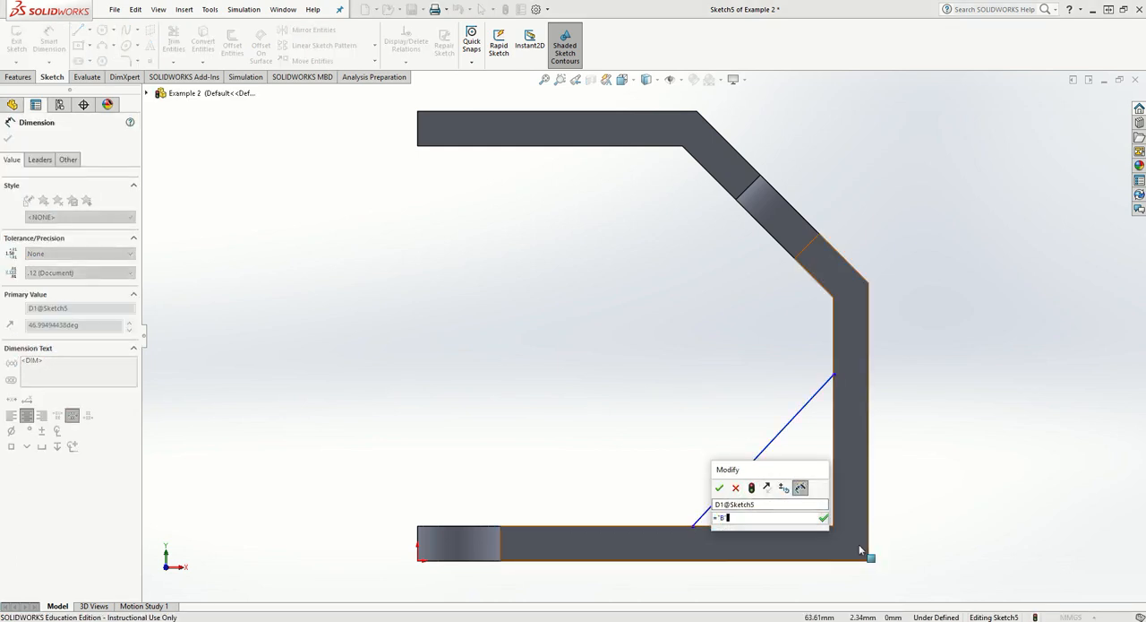
left_click(719, 487)
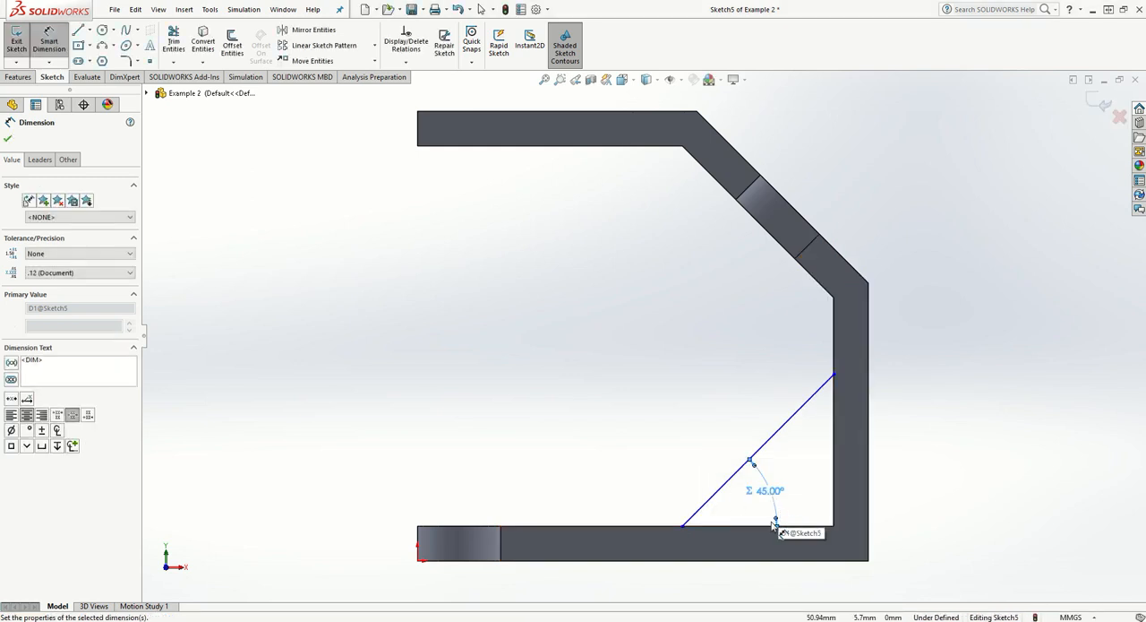
- Dimension the height of the sloping line's upper end above the base's inner edge as 20 mm
left_click(835, 375)
left_click(817, 525)
left_click(906, 469)
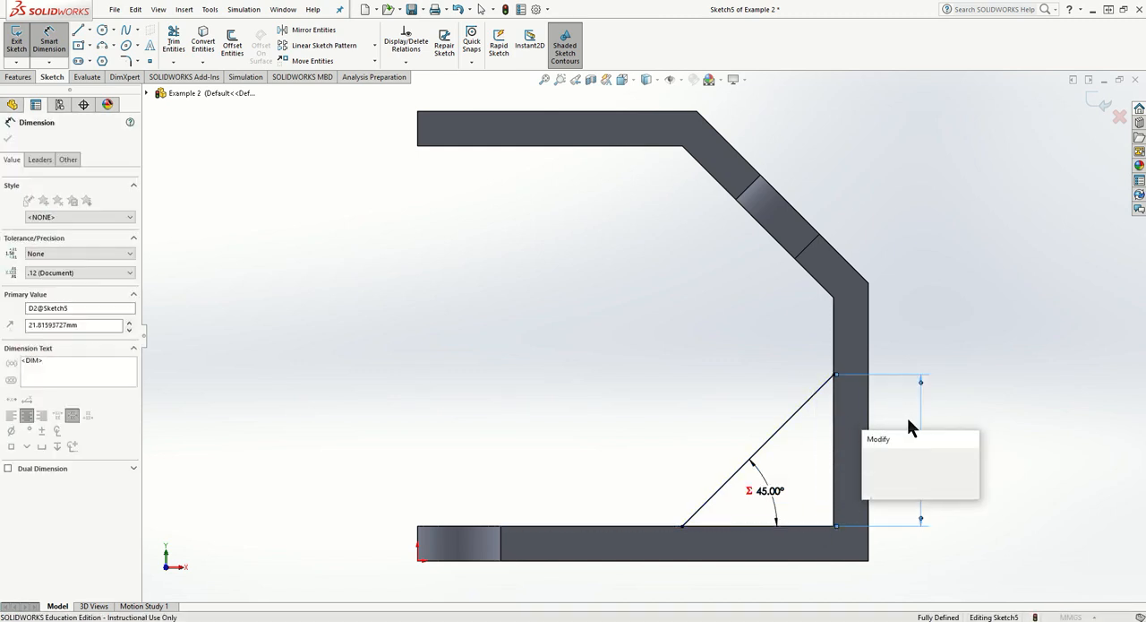
type("20")
key("Return")
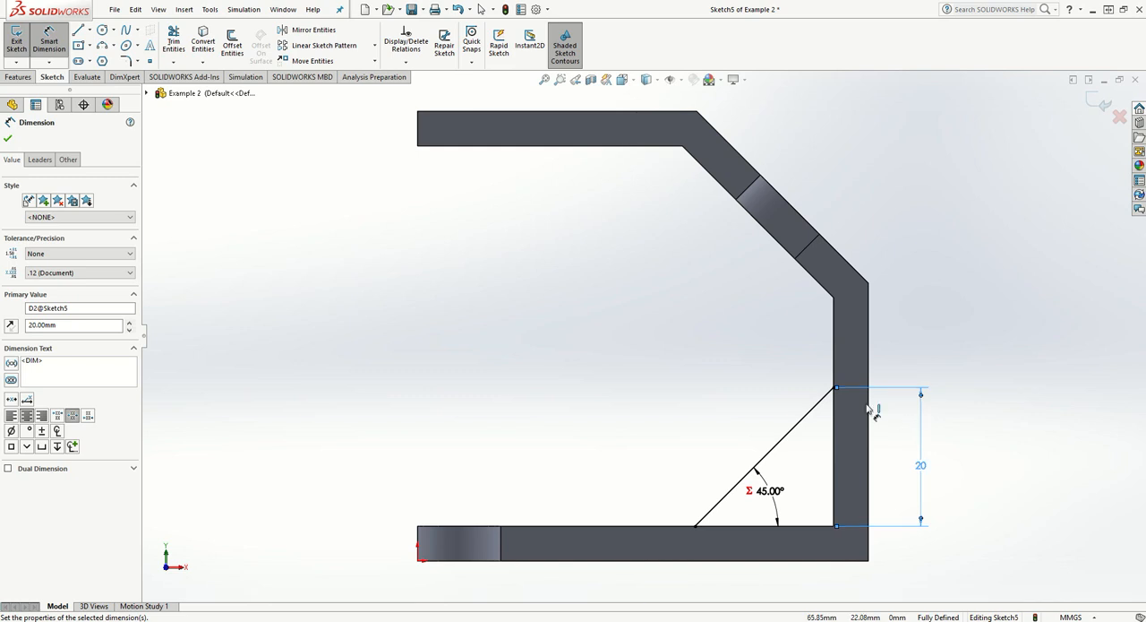
scroll(798, 397, "down", 1)
scroll(689, 347, "up", 6)
scroll(655, 284, "down", 1)
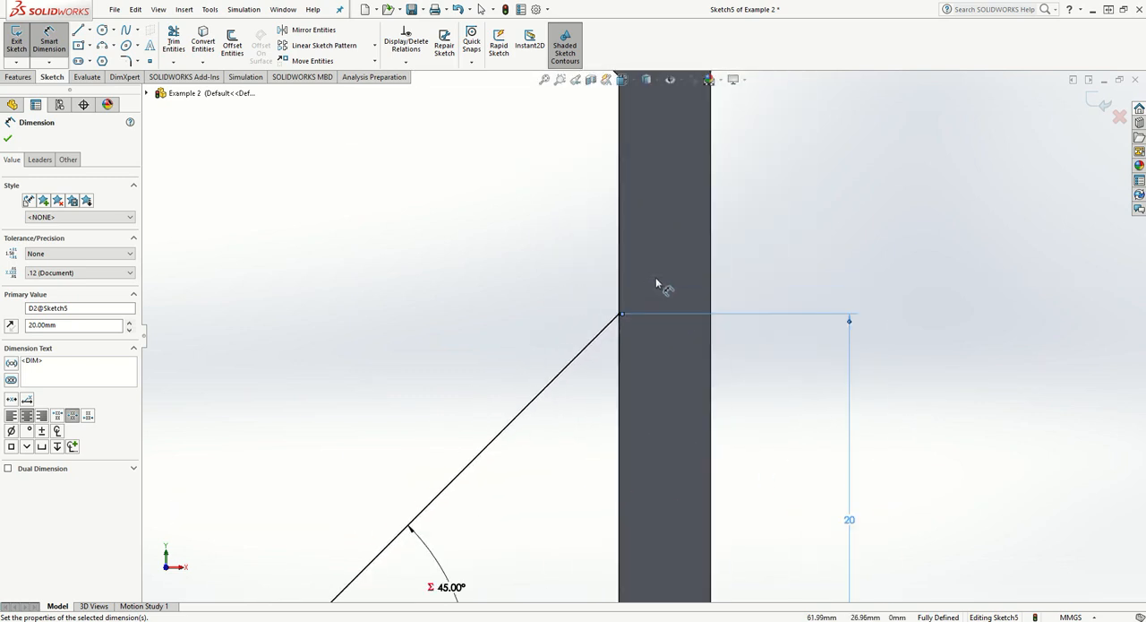
scroll(663, 304, "down", 3)
middle_click_drag(752, 355, 745, 377)
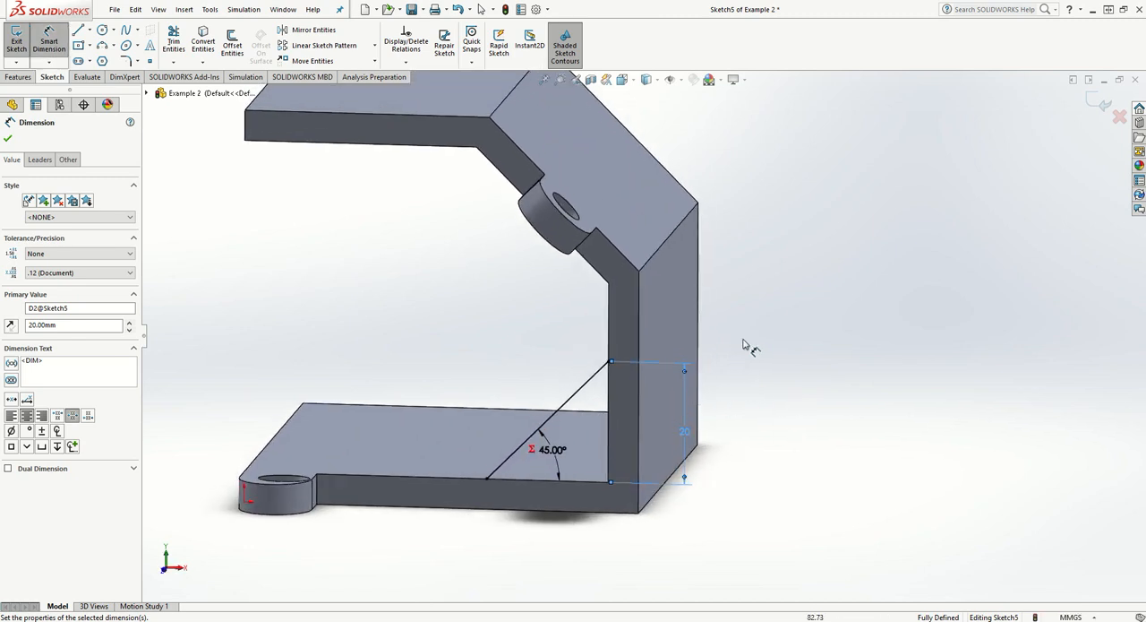
left_click(8, 138)
- Start a Rib from the sloping line with its extrusion direction parallel to the sketch, without flipping the material side
left_click(18, 77)
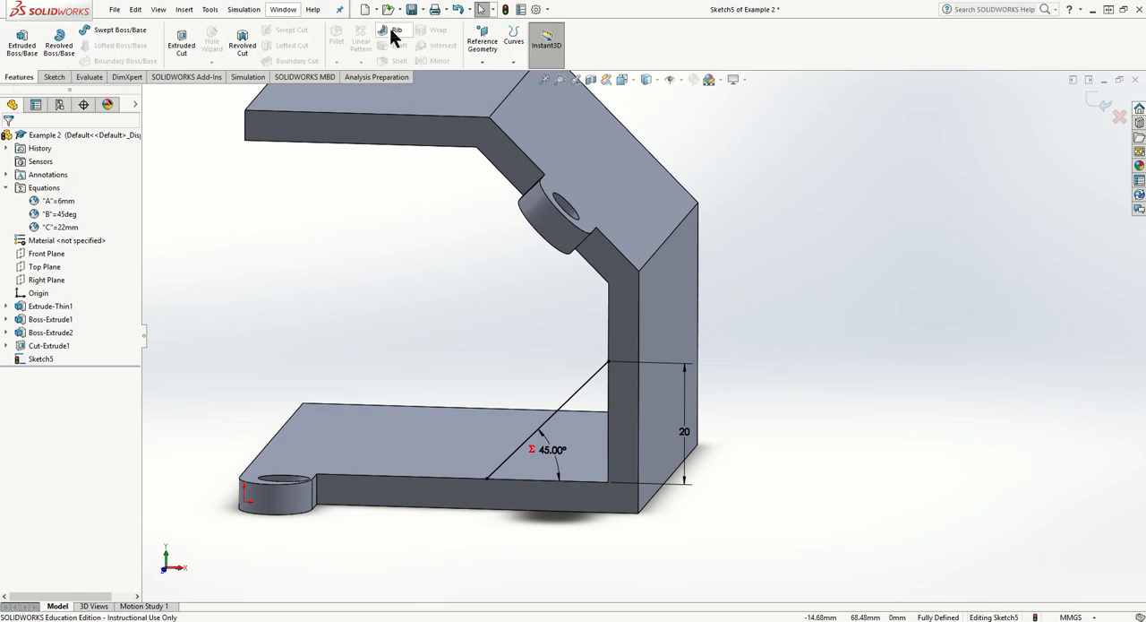
left_click(395, 34)
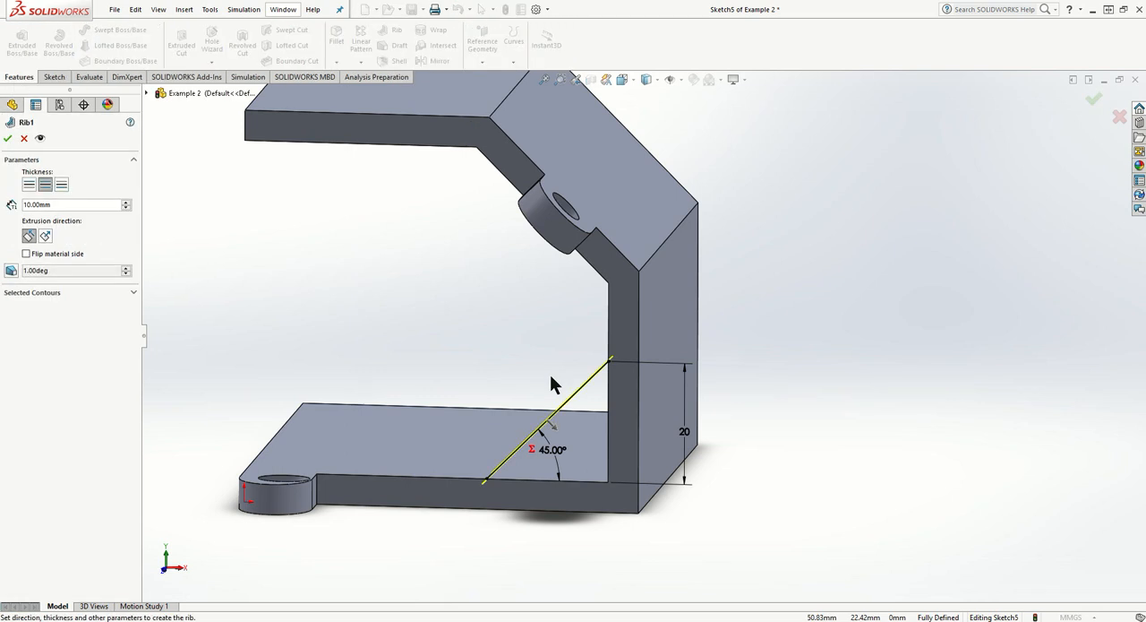
middle_click_drag(463, 580, 532, 564)
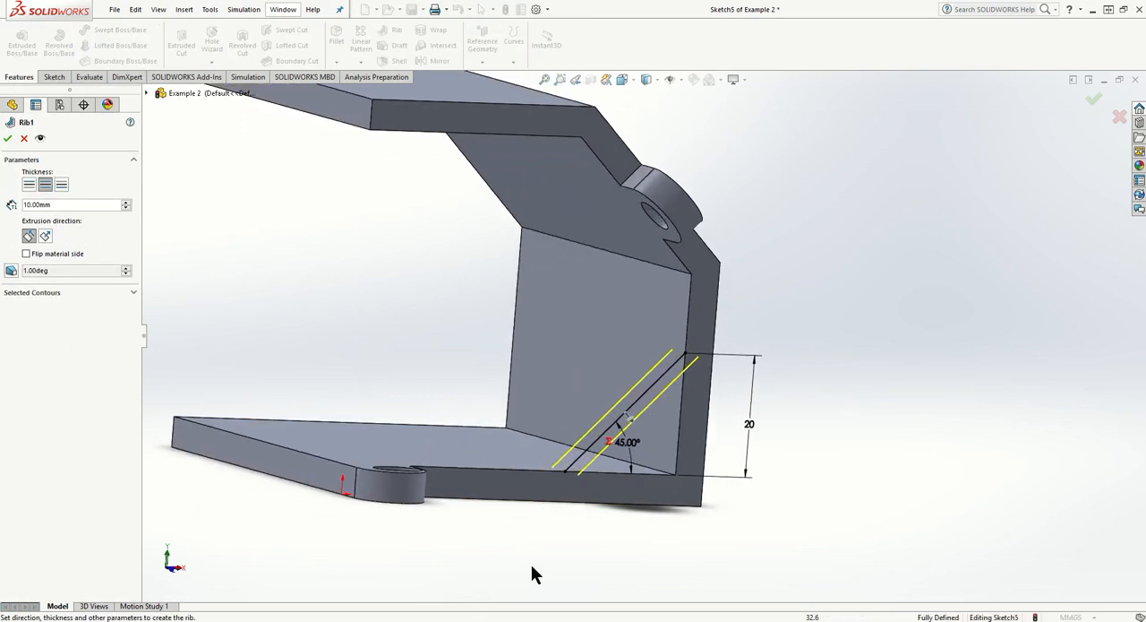
scroll(651, 418, "down", 5)
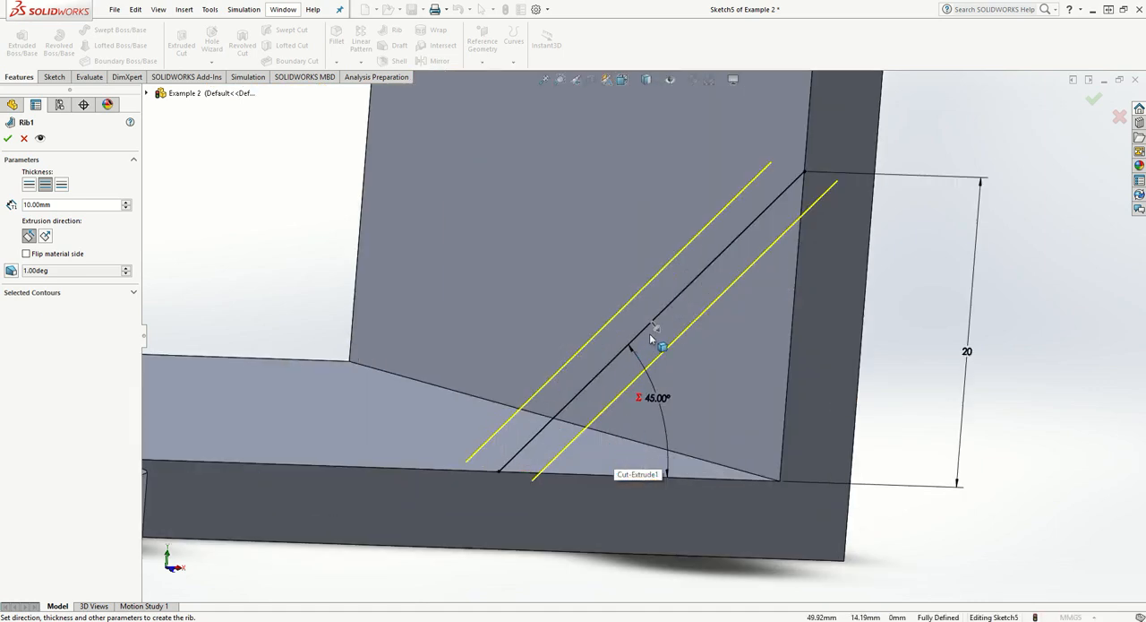
left_click(45, 236)
left_click(30, 237)
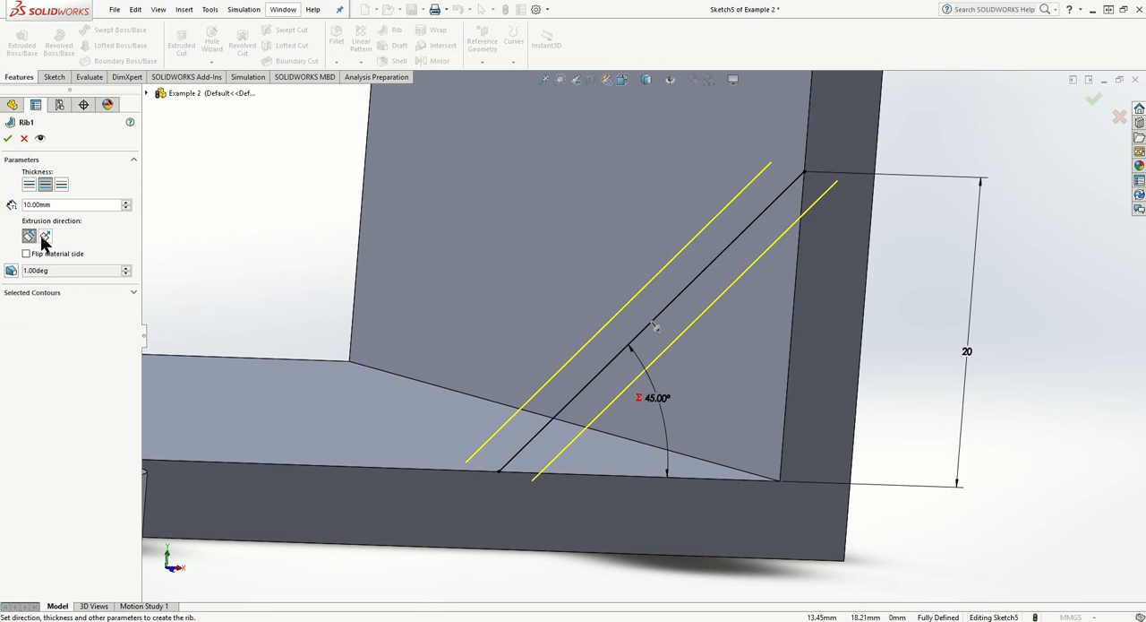
left_click(29, 255)
middle_click_drag(206, 376, 364, 457)
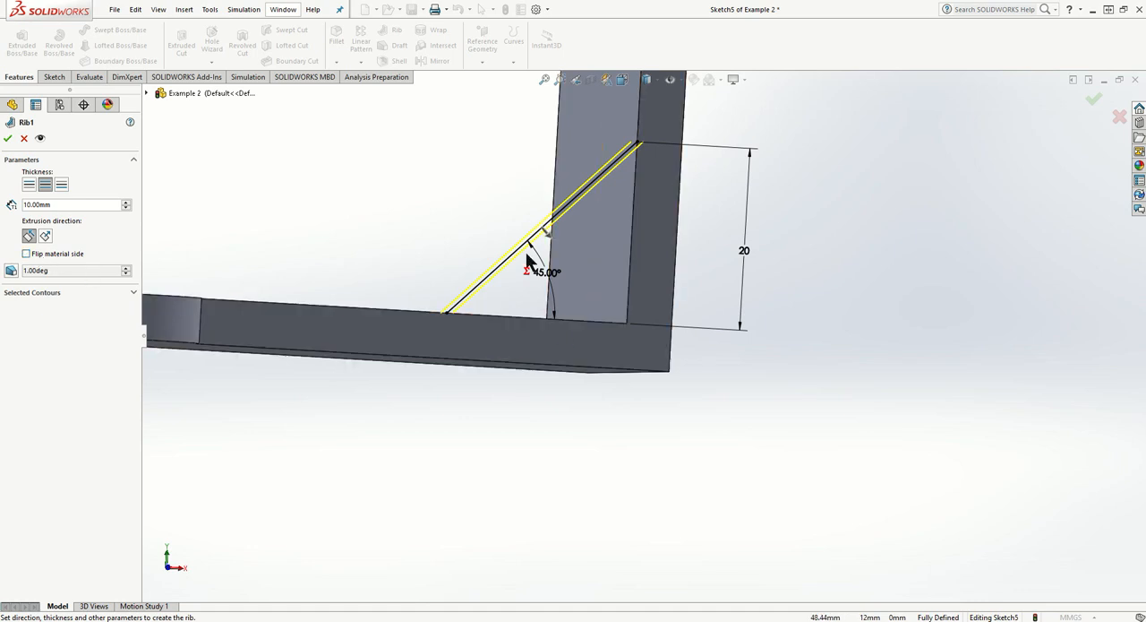
middle_click_drag(552, 369, 670, 433)
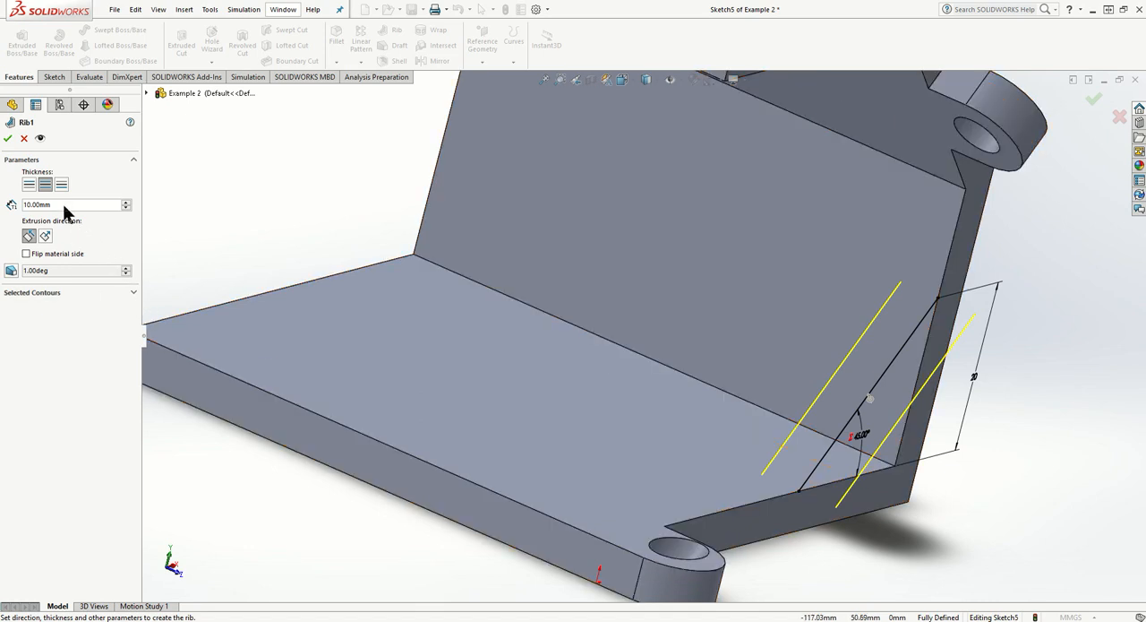
- Thicken the rib by 5 mm on the second side only, inward over the base, and accept it
left_click(29, 186)
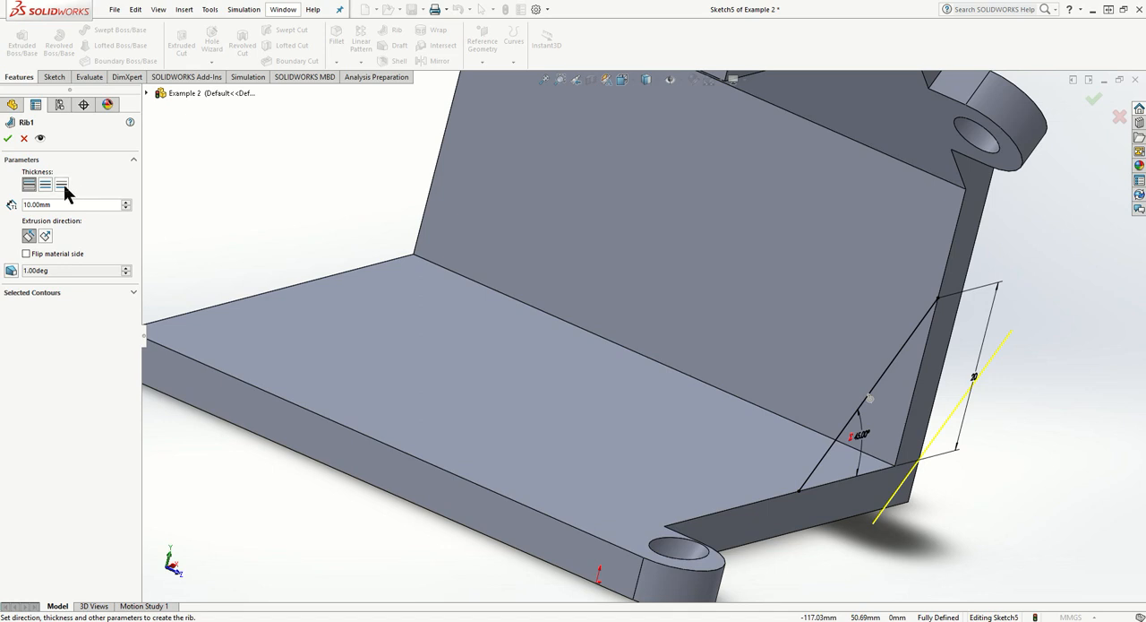
left_click(63, 184)
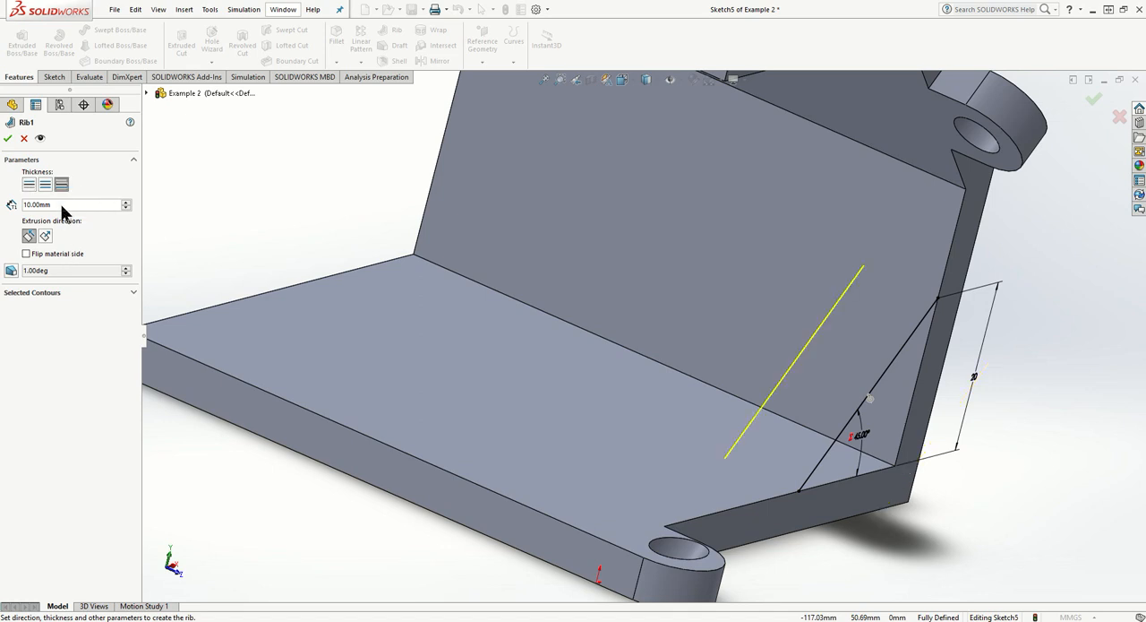
left_click_drag(61, 205, 18, 207)
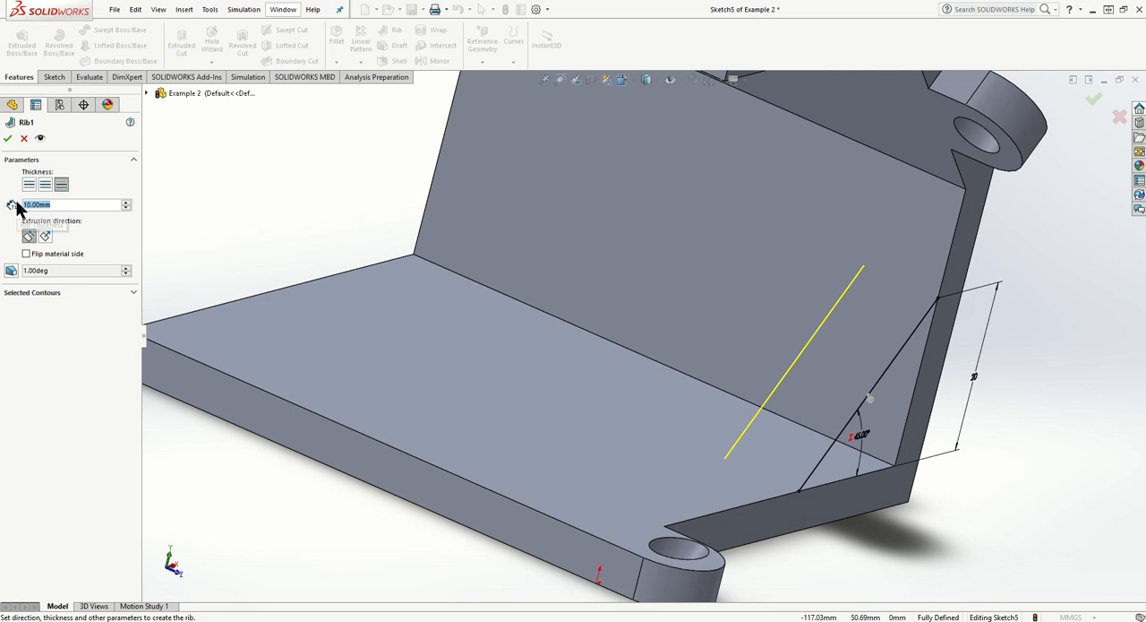
type("5")
key("Return")
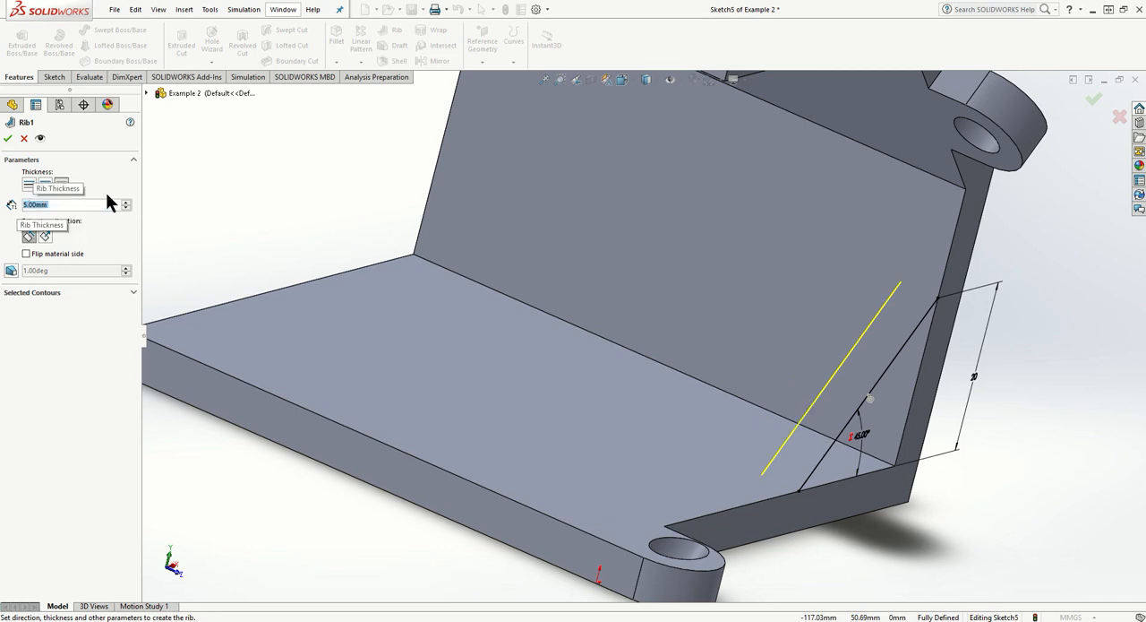
left_click(9, 139)
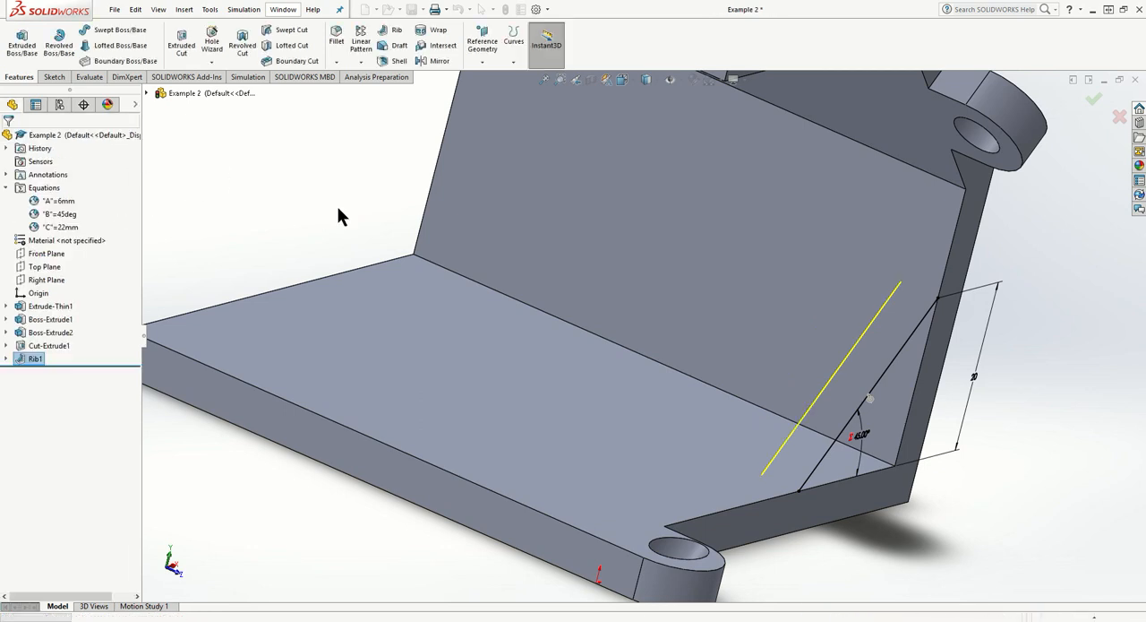
left_click(984, 553)
- Start a Mirror feature with the Front Plane as its mirror plane
middle_click_drag(872, 506, 764, 472)
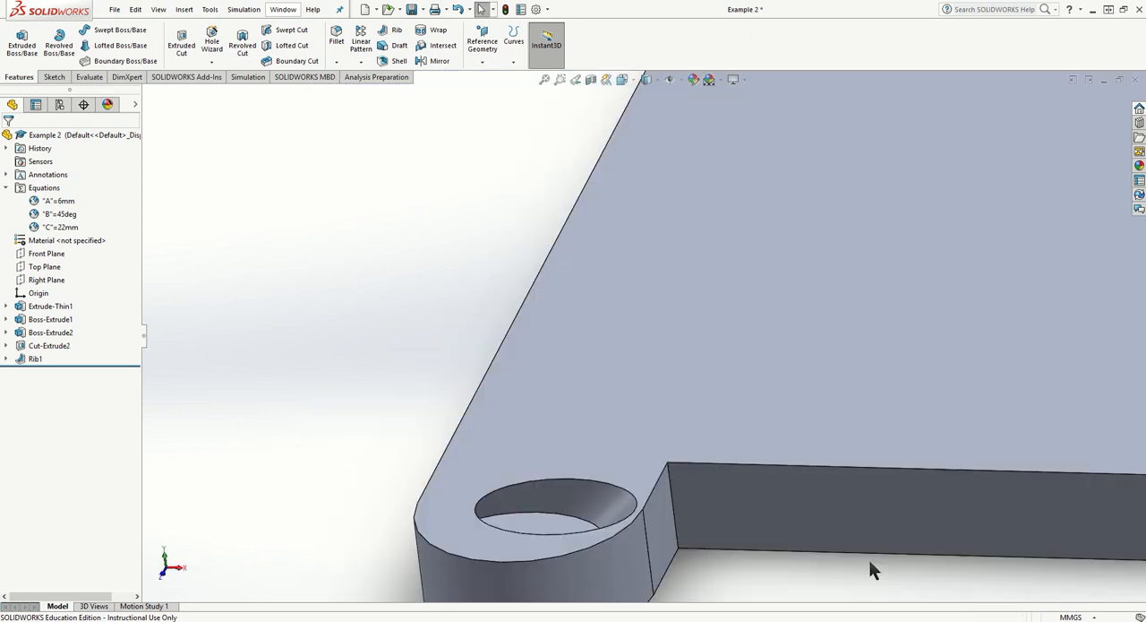
scroll(735, 486, "up", 6)
middle_click_drag(729, 396, 742, 353)
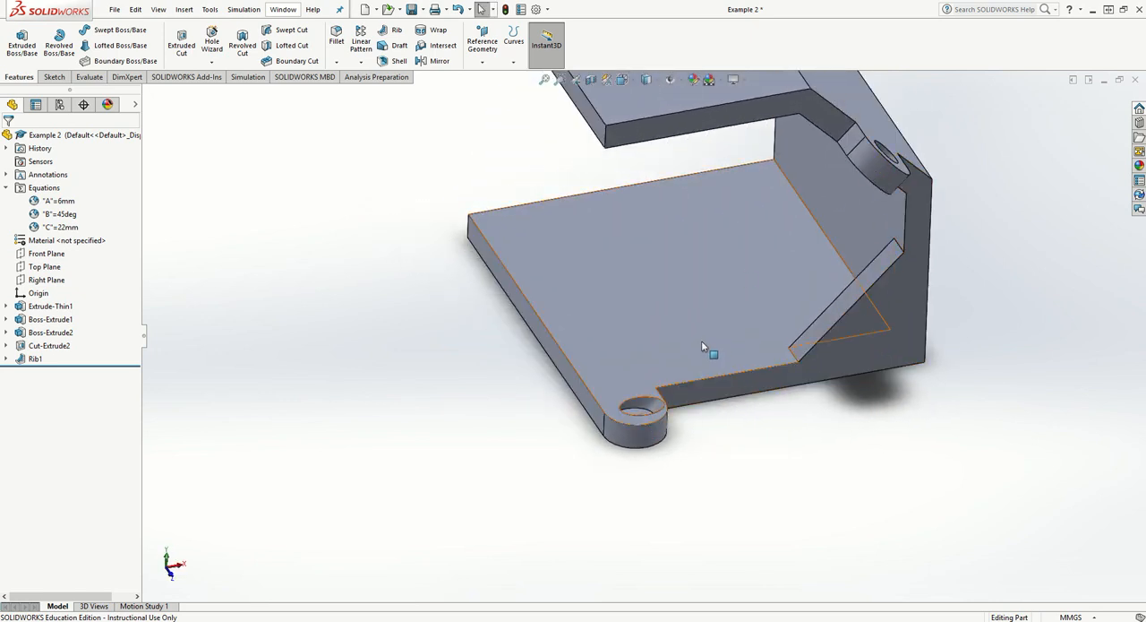
scroll(702, 341, "down", 2)
scroll(702, 343, "up", 5)
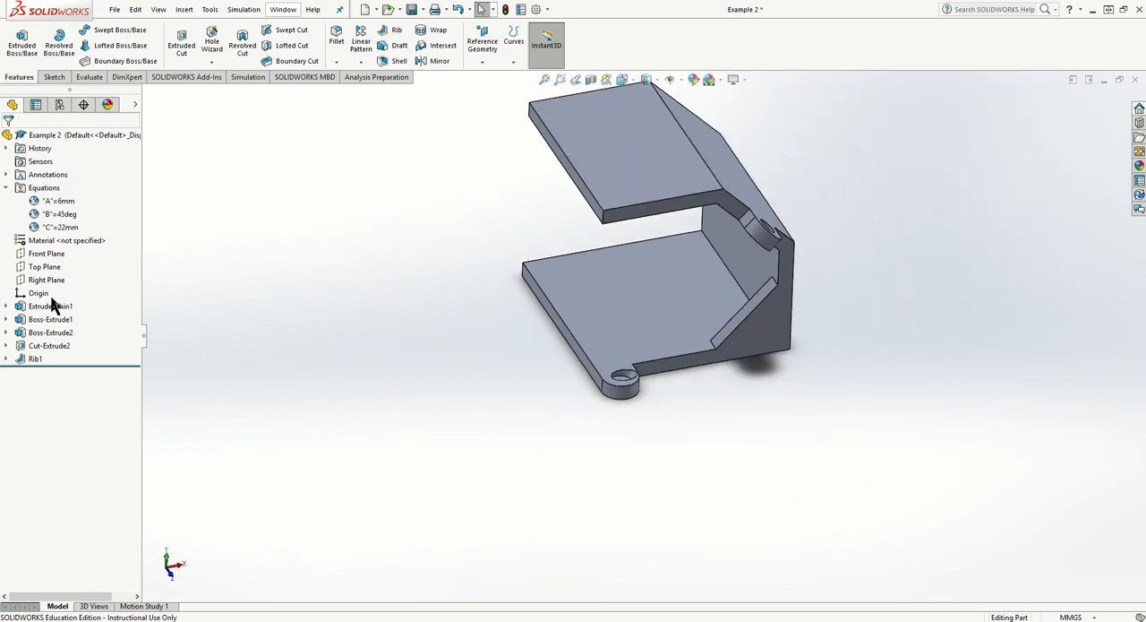
left_click(429, 60)
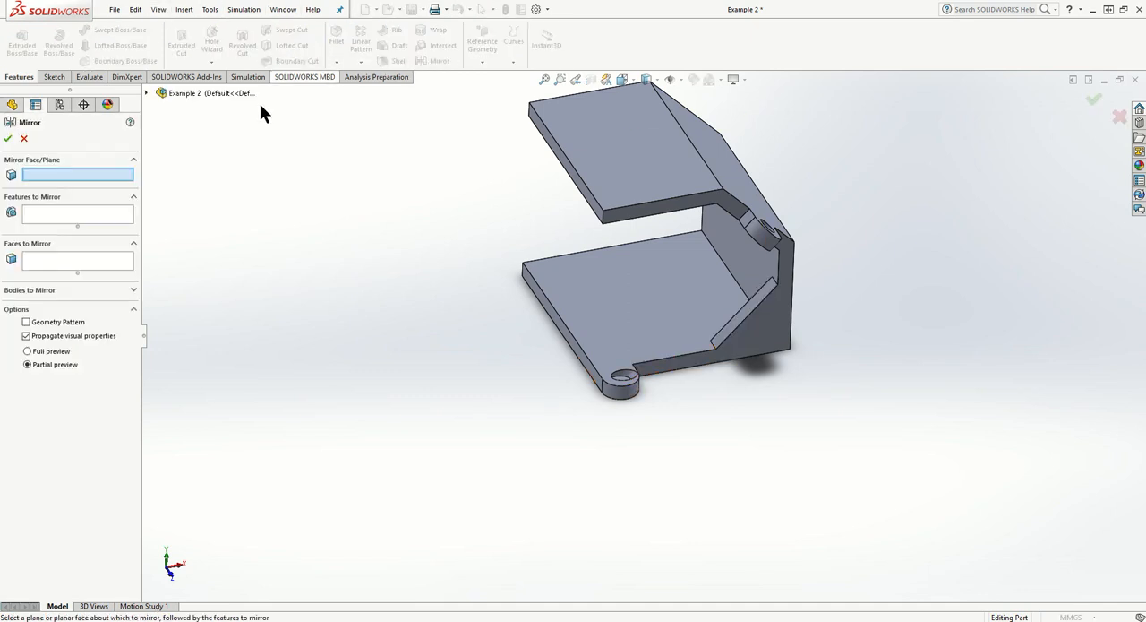
left_click(146, 92)
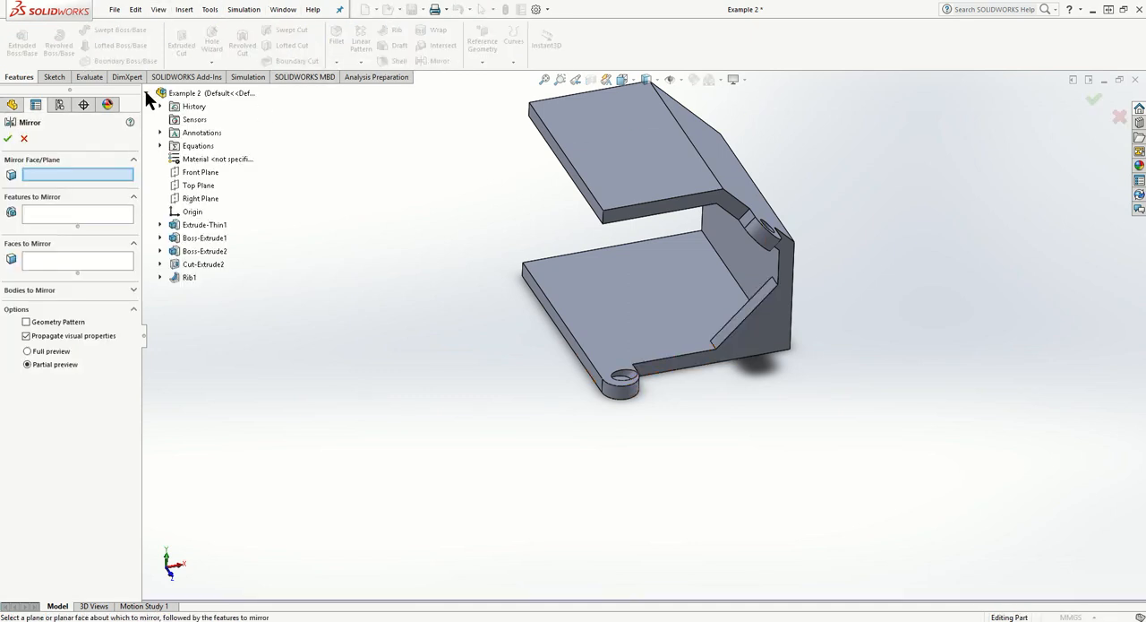
left_click(197, 173)
middle_click_drag(333, 181, 370, 264)
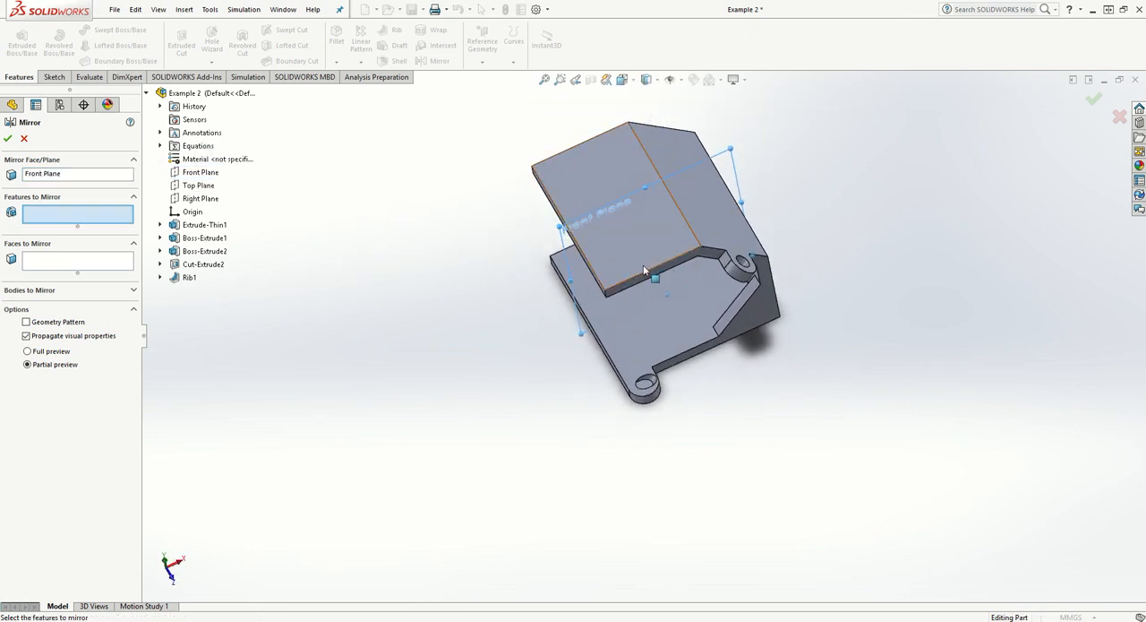
- Mirror the rib, Boss-Extrude1, Boss-Extrude2 and Cut-Extrude2 across the Front Plane and accept the feature
left_click(160, 225)
left_click(161, 225)
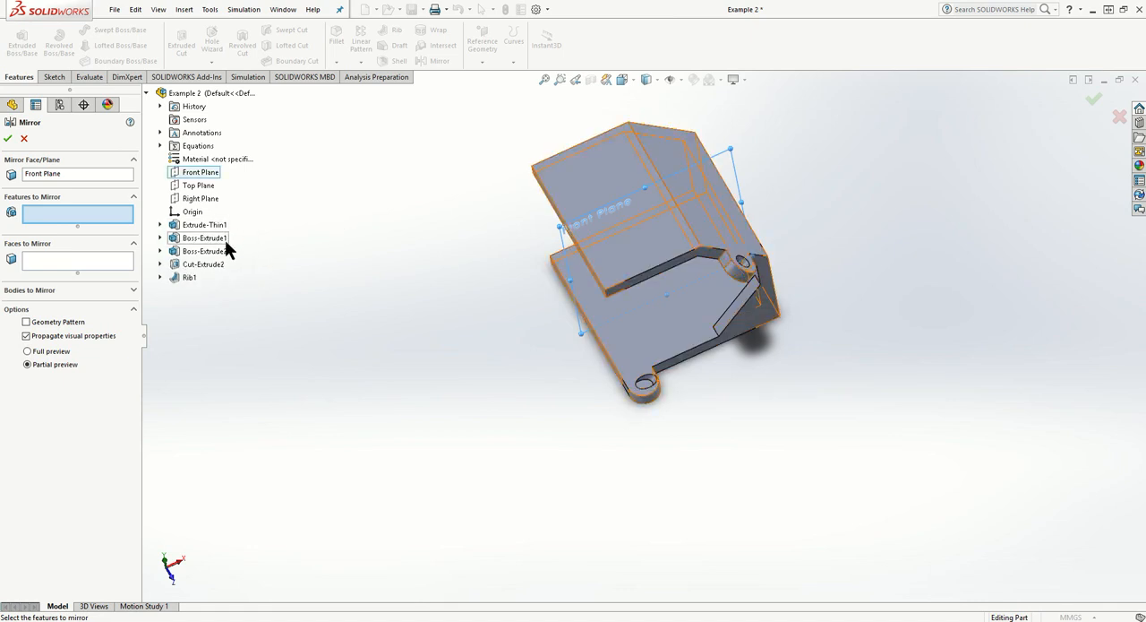
middle_click_drag(366, 292, 387, 183)
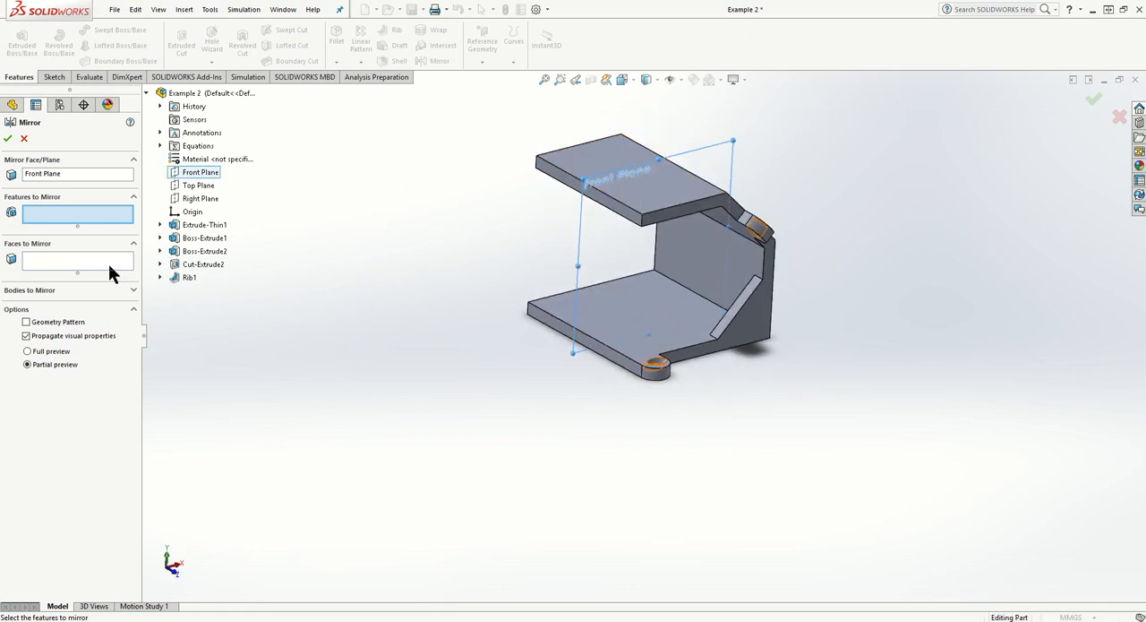
left_click(184, 276)
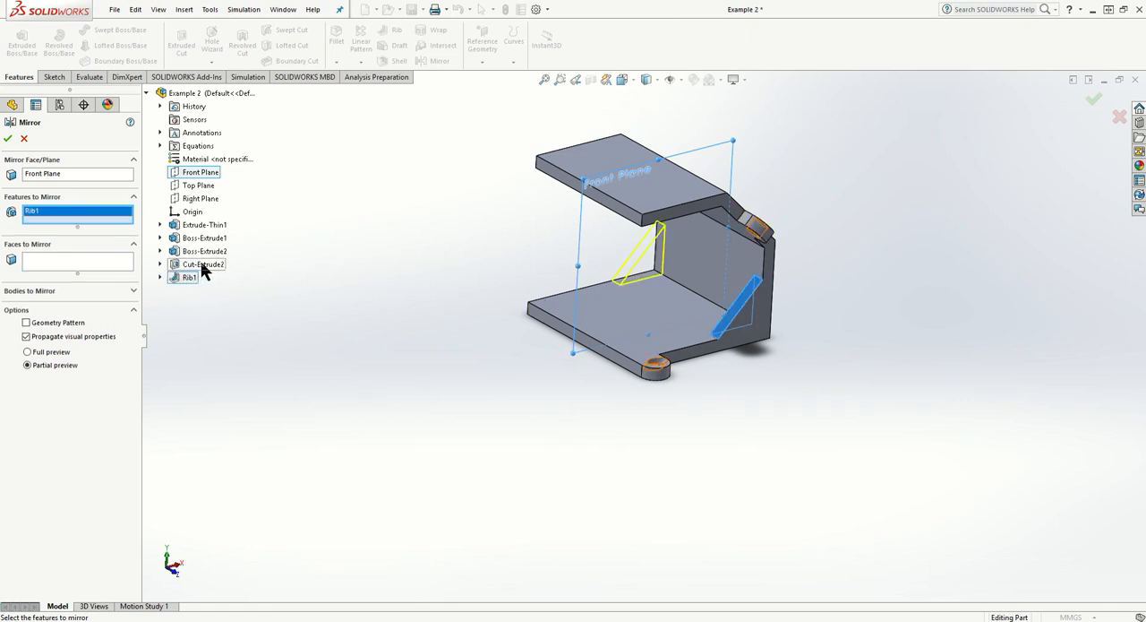
left_click(197, 238)
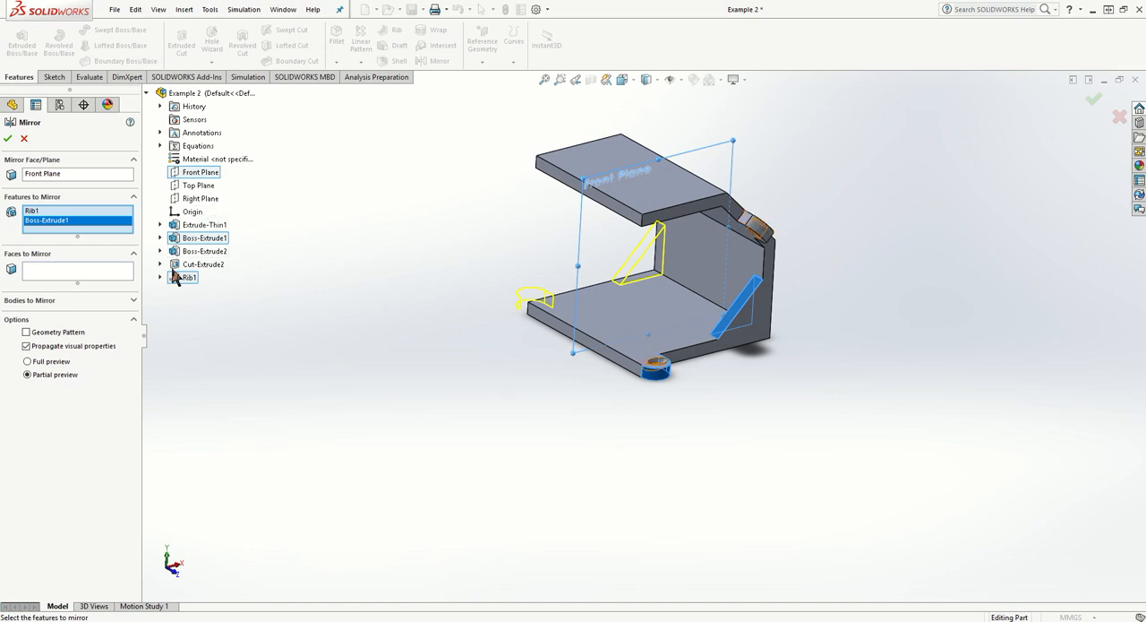
left_click(209, 255)
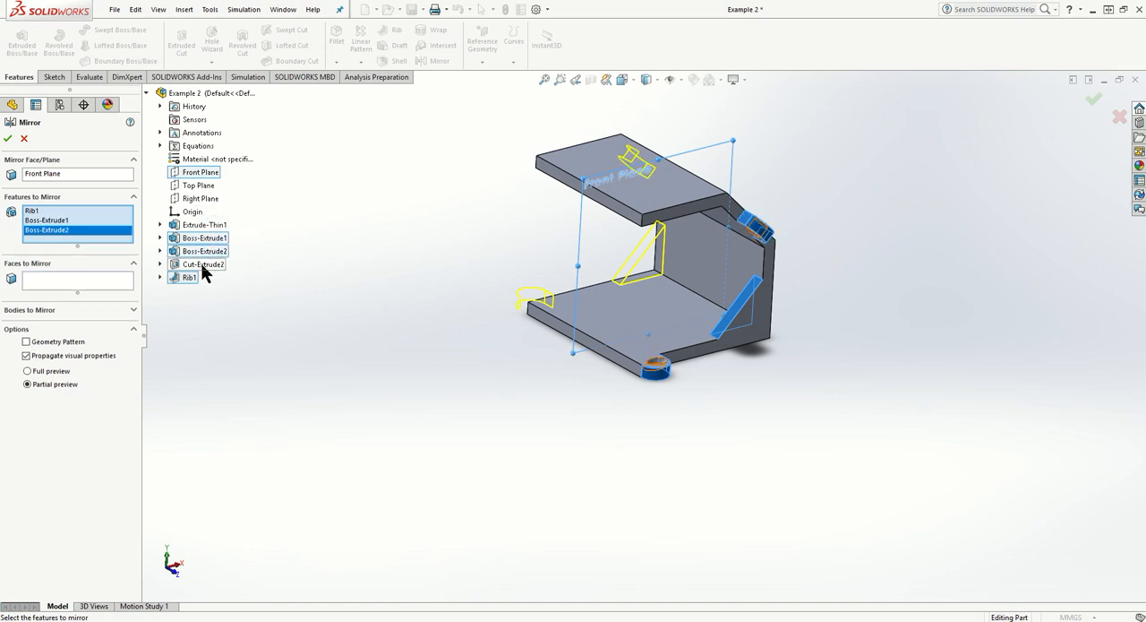
left_click(203, 265)
middle_click_drag(326, 281, 320, 319)
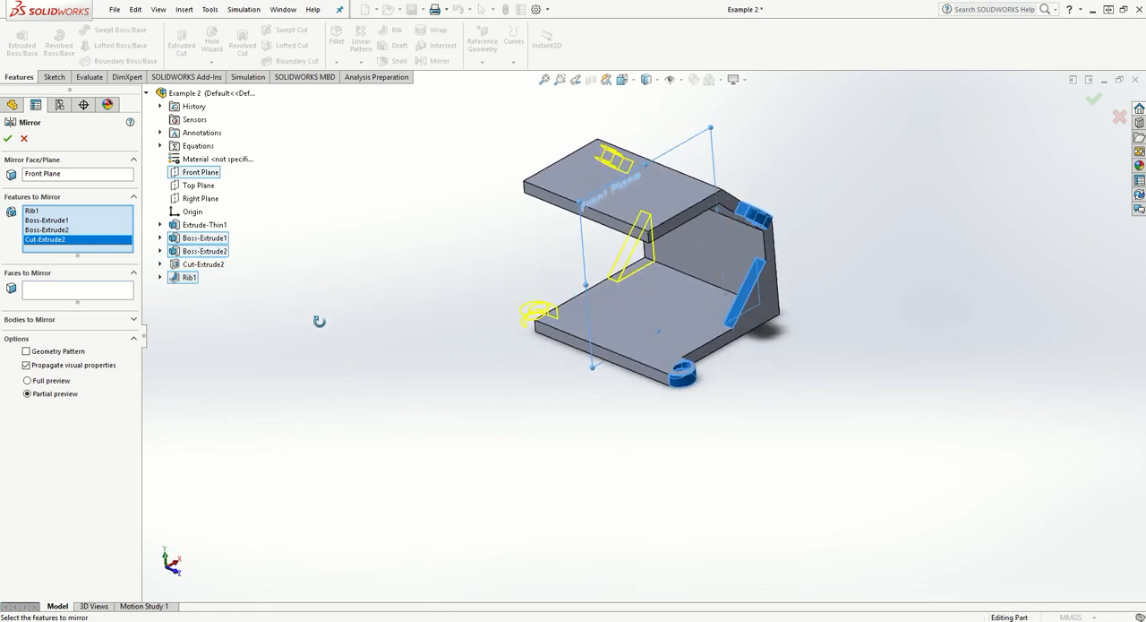
left_click(11, 143)
- Start a sketch on the sloping outer face between the two upper tabs and view it straight on
middle_click_drag(501, 403, 428, 406)
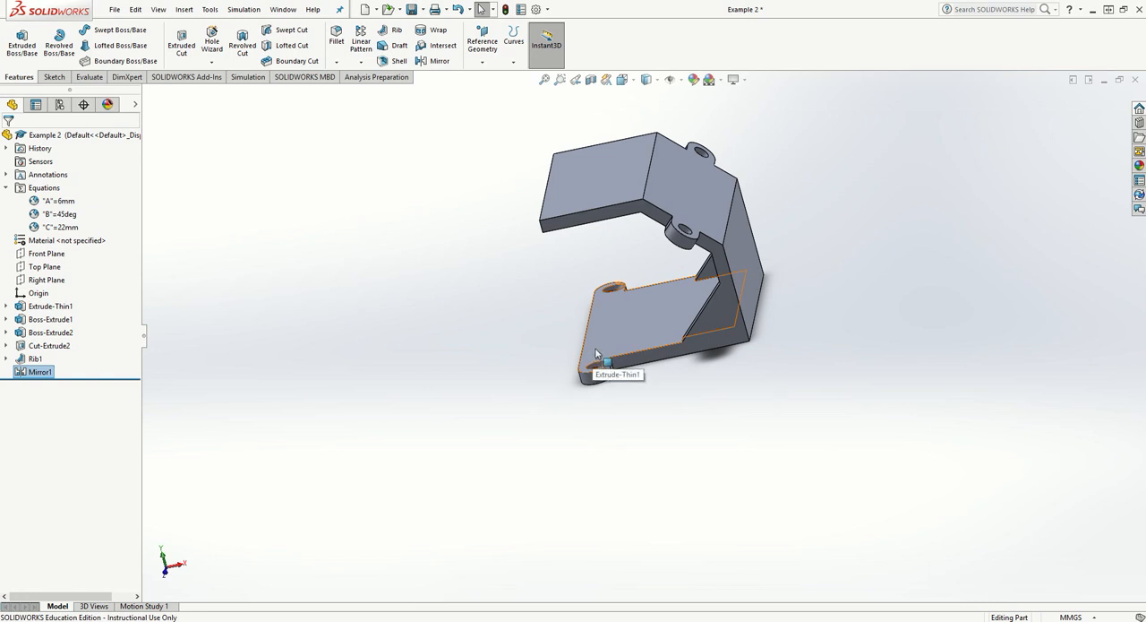
middle_click_drag(601, 342, 609, 430)
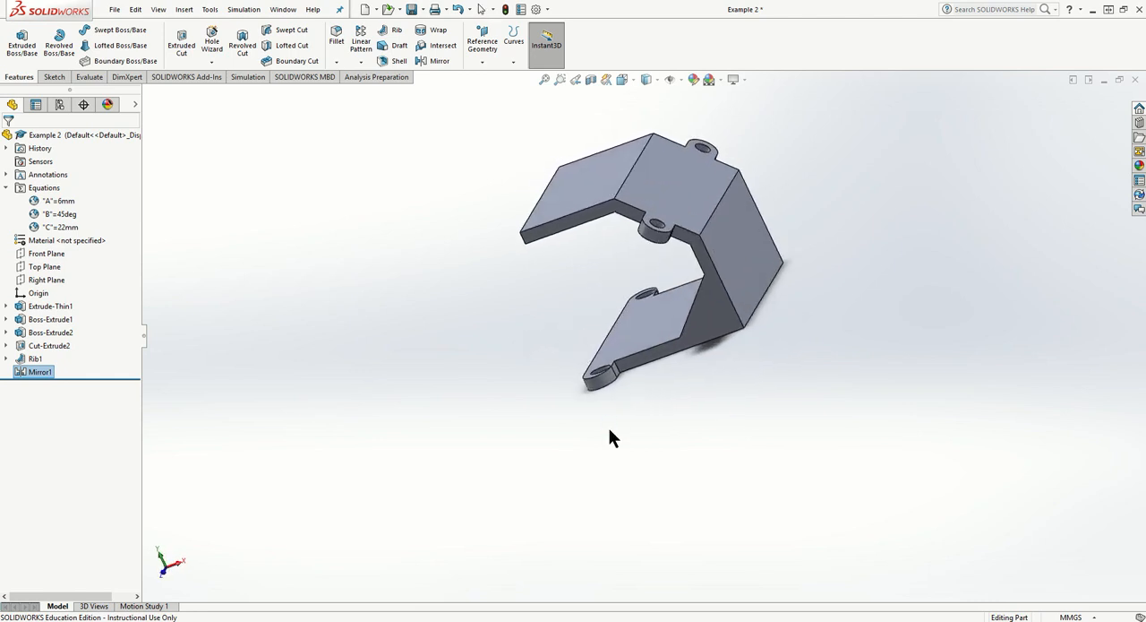
scroll(658, 260, "up", 2)
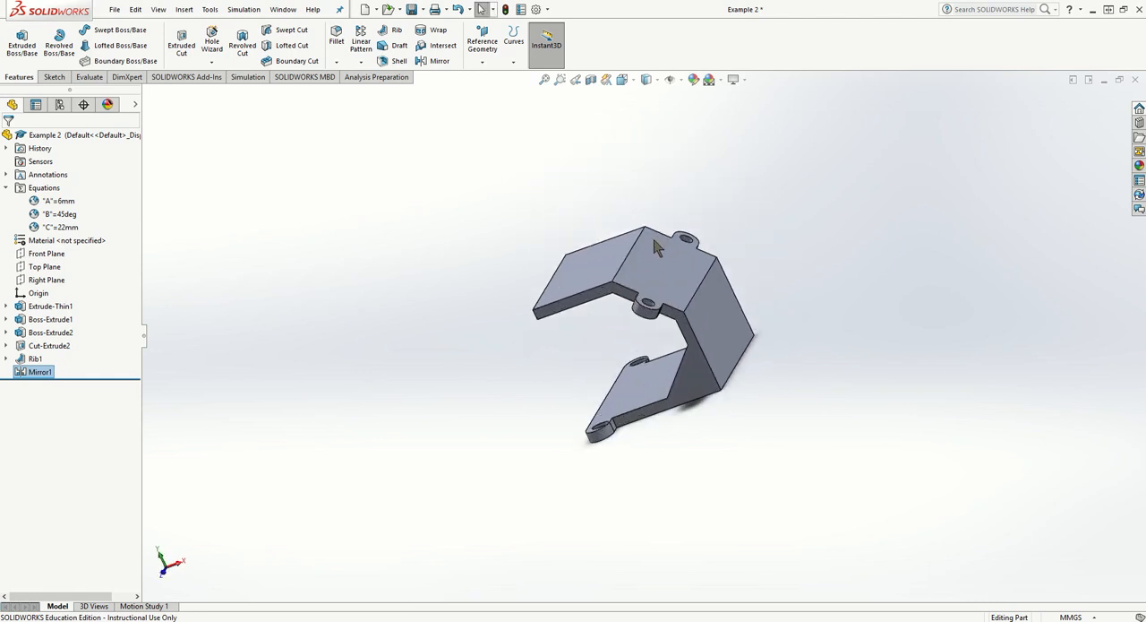
scroll(645, 329, "down", 5)
middle_click_drag(645, 330, 595, 449)
left_click(52, 77)
left_click(16, 40)
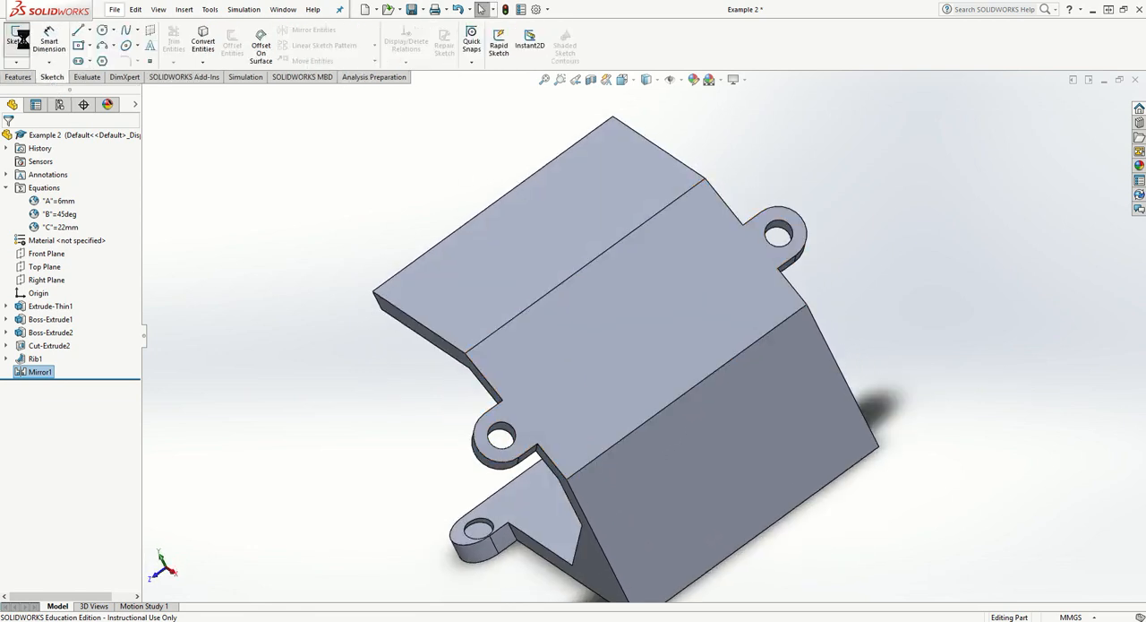
left_click(525, 439)
right_click(48, 387)
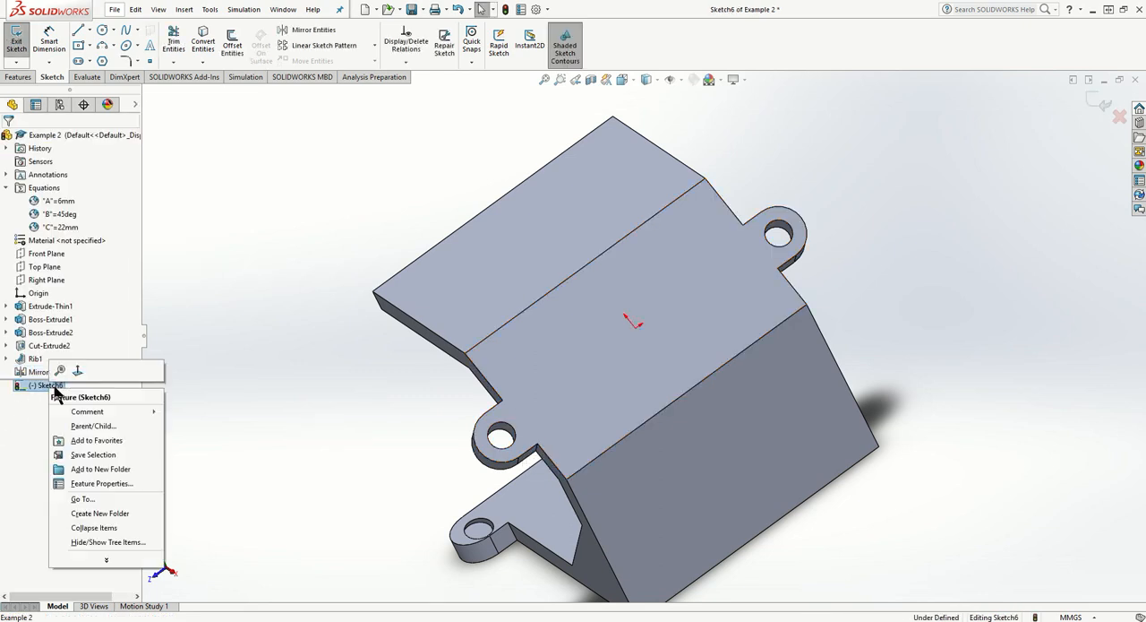
left_click(75, 367)
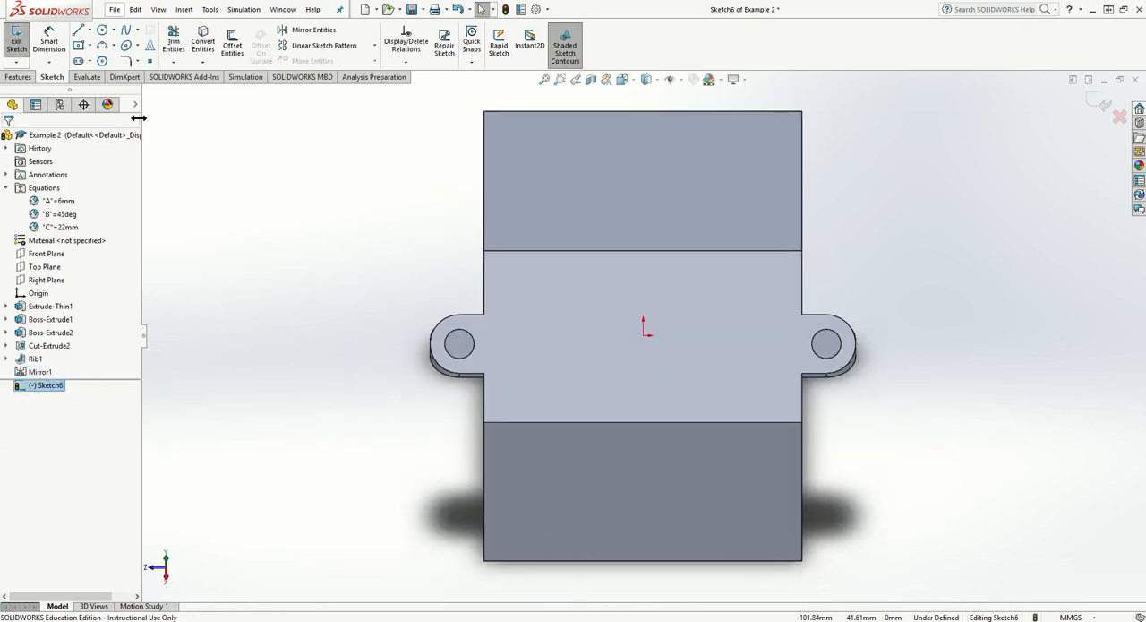
- Convert the circular hole edge of the original upper tab into a sketch circle
left_click(102, 30)
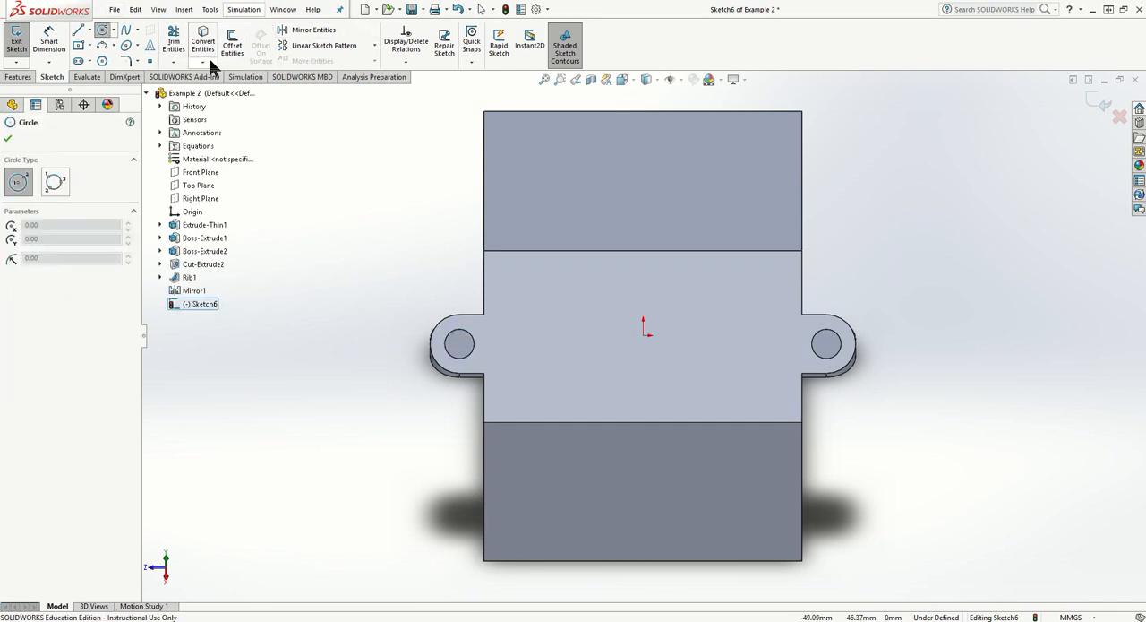
left_click(9, 139)
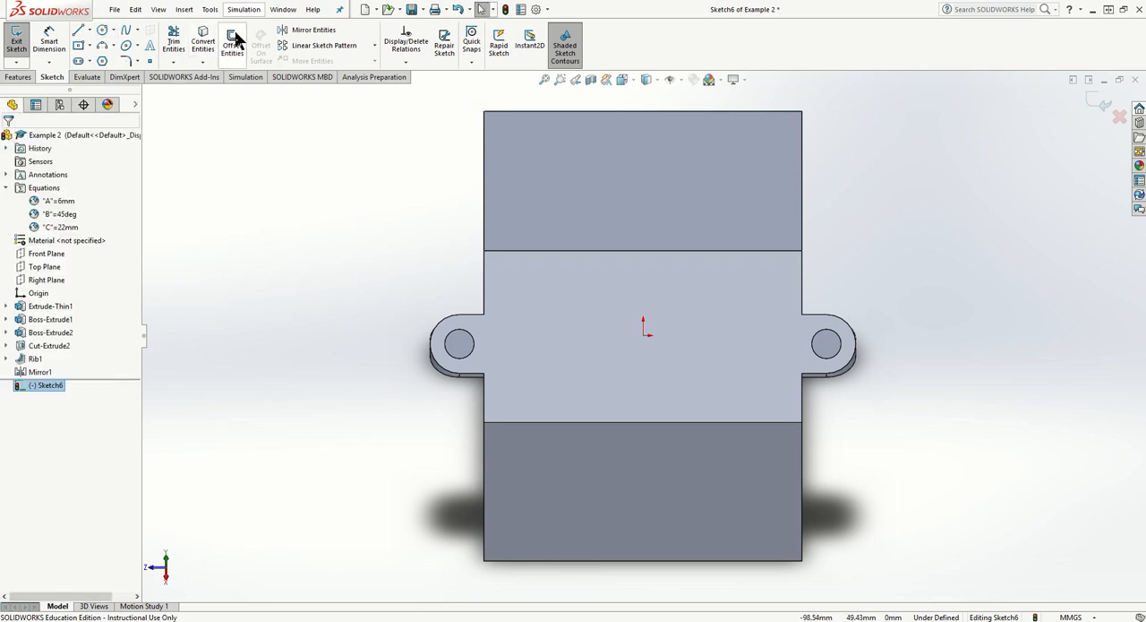
left_click(202, 41)
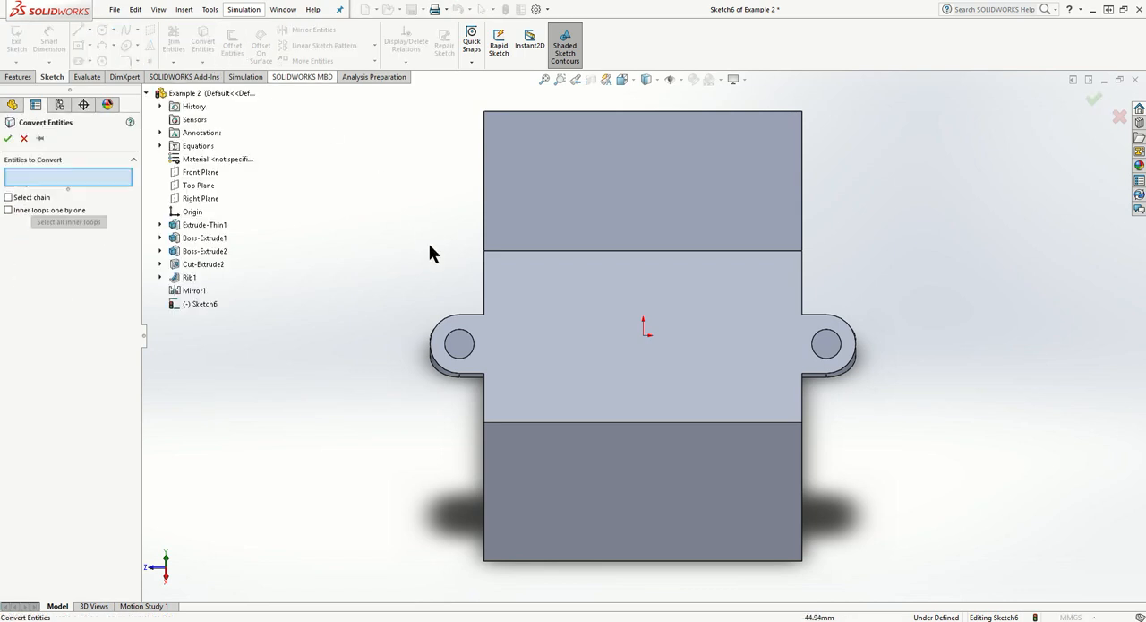
left_click(472, 339)
left_click(7, 138)
- Start a boss extrusion of the converted circle, reversed toward the base
middle_click_drag(356, 272, 423, 224)
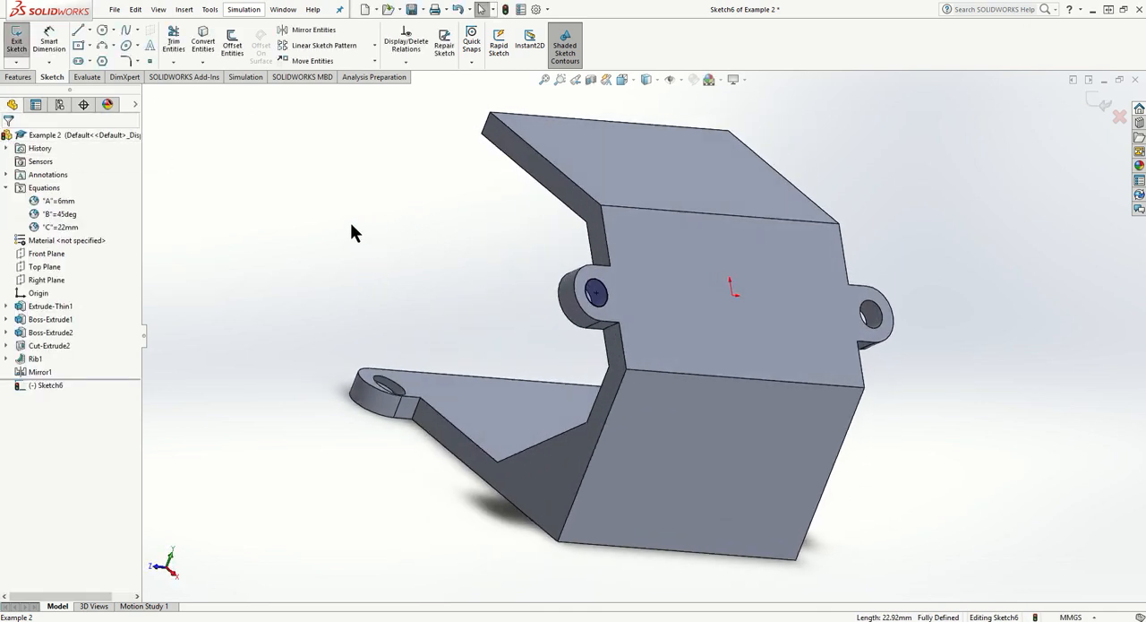
left_click(18, 77)
left_click(21, 39)
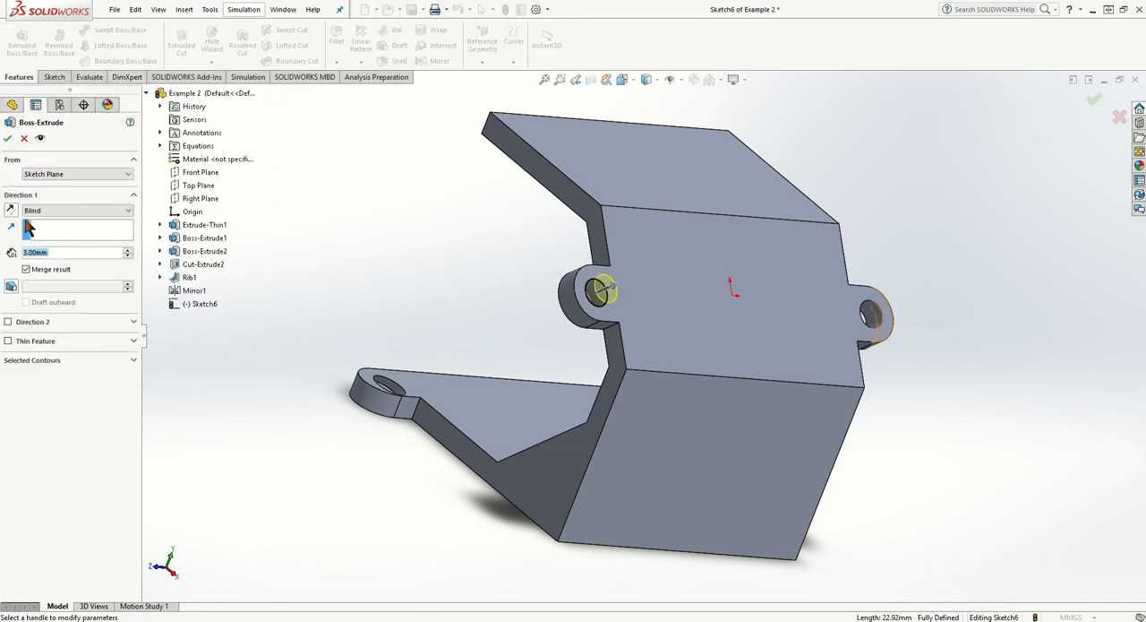
- Try ending the extrusion with Up To Body at the existing part, and clear that body selection
left_click(72, 210)
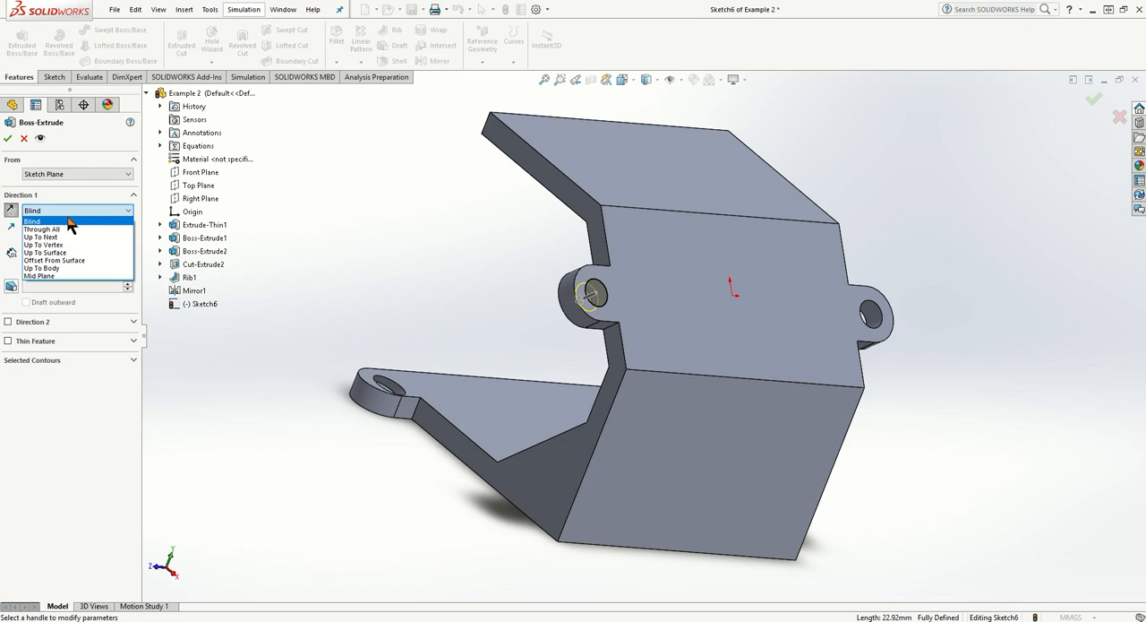
left_click(76, 268)
middle_click_drag(256, 331, 350, 487)
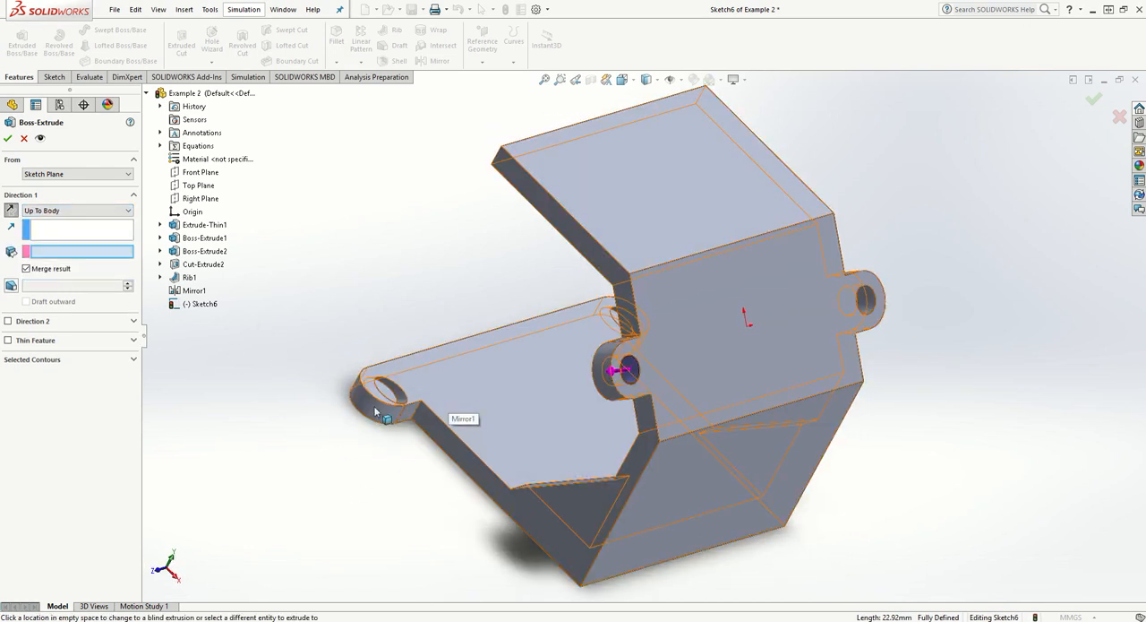
left_click(428, 384)
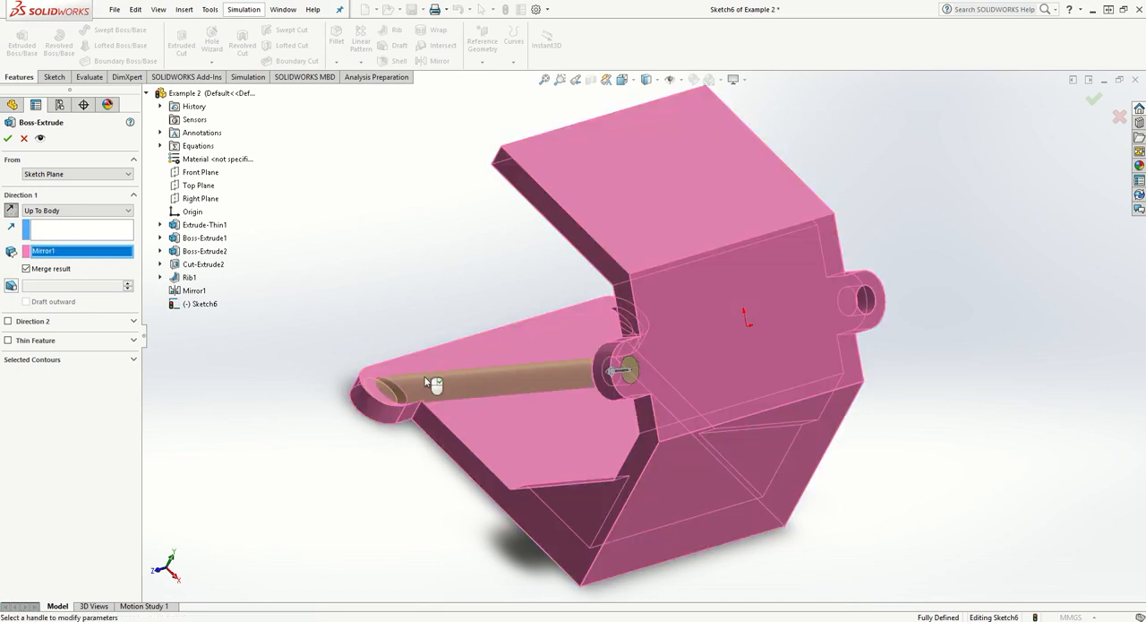
right_click(83, 257)
left_click(126, 275)
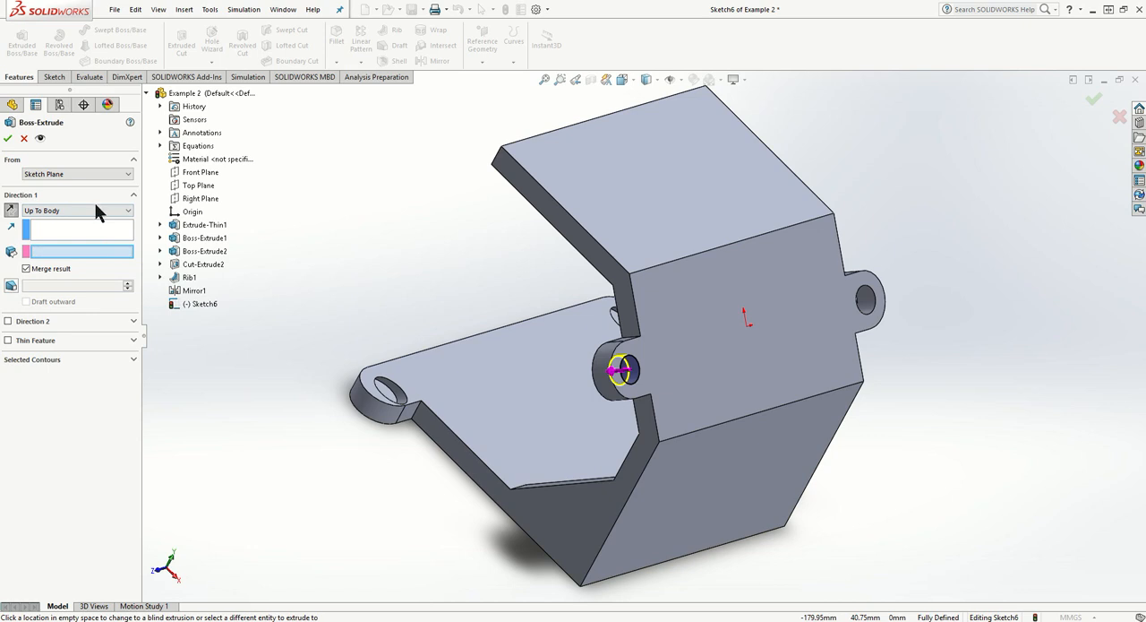
- Extrude the circle Up To Surface at the face inside the base tab's hole, as a separate body with Merge result off
left_click(95, 210)
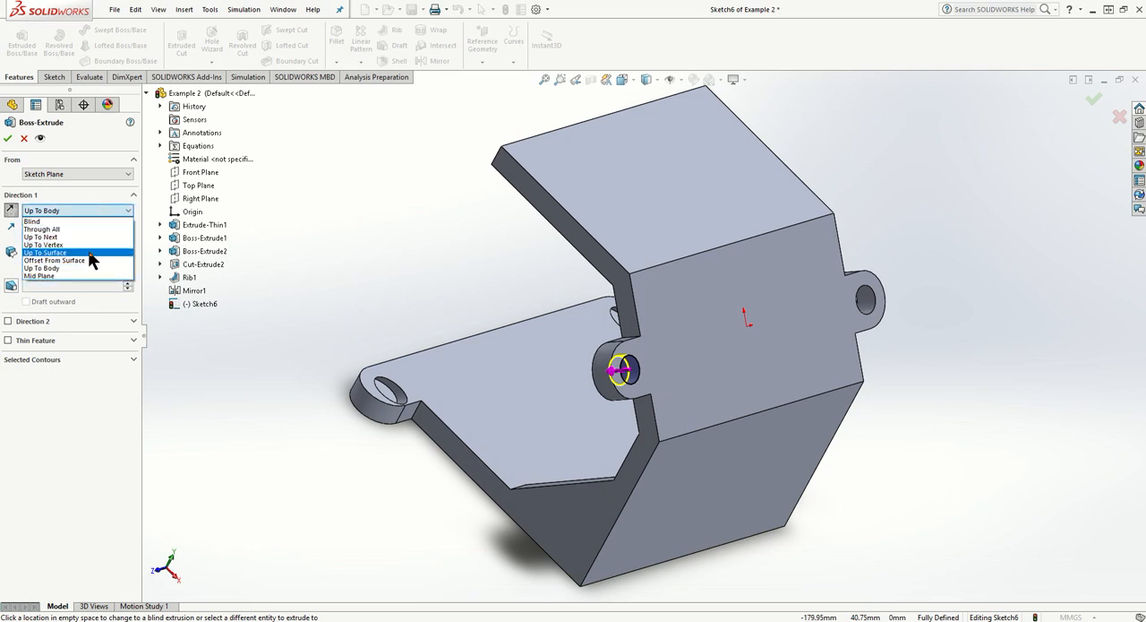
left_click(89, 253)
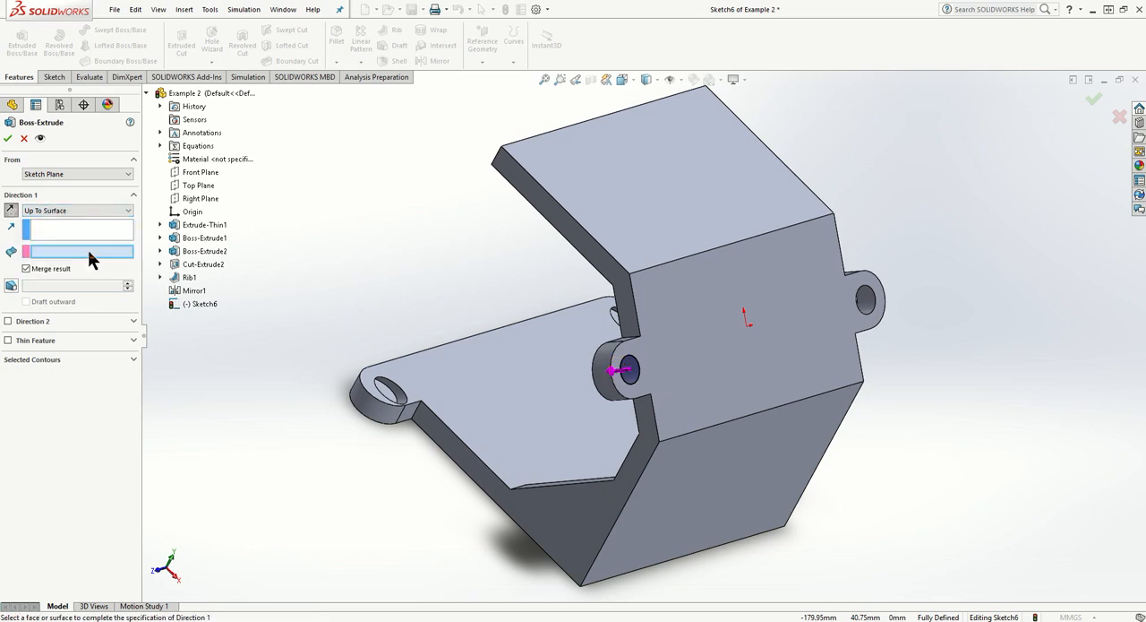
left_click(385, 394)
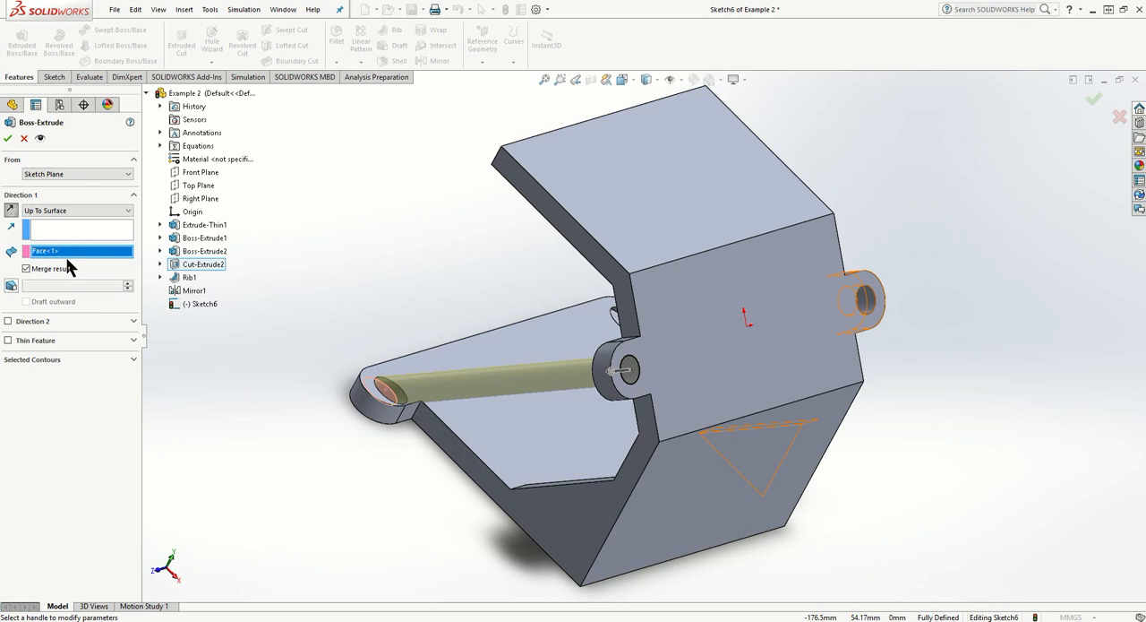
middle_click_drag(274, 345, 59, 275)
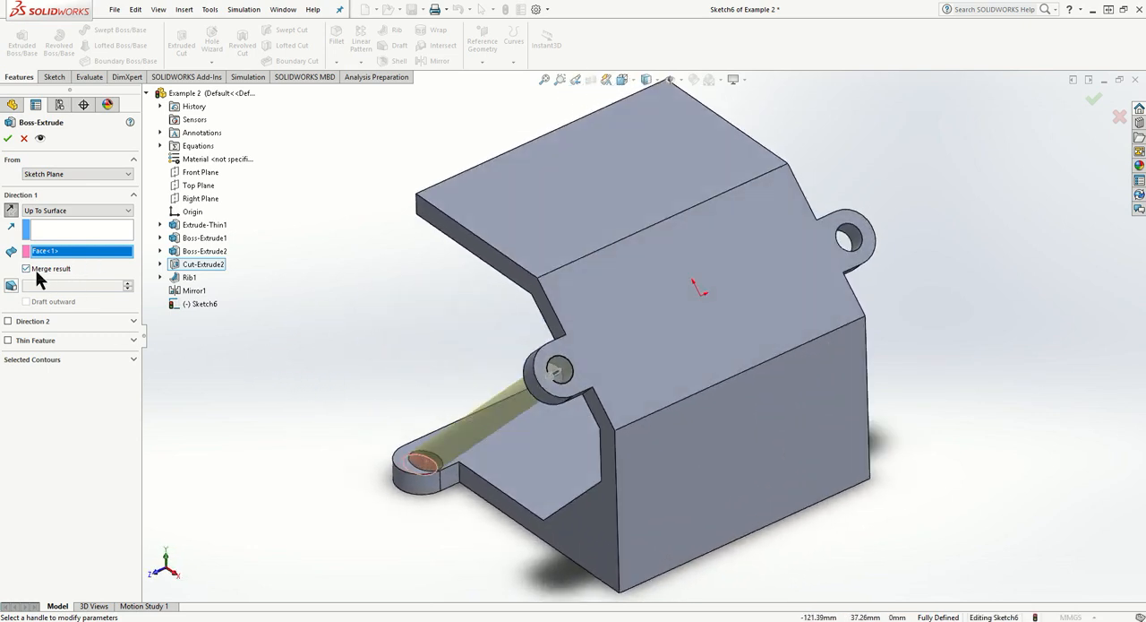
left_click(43, 270)
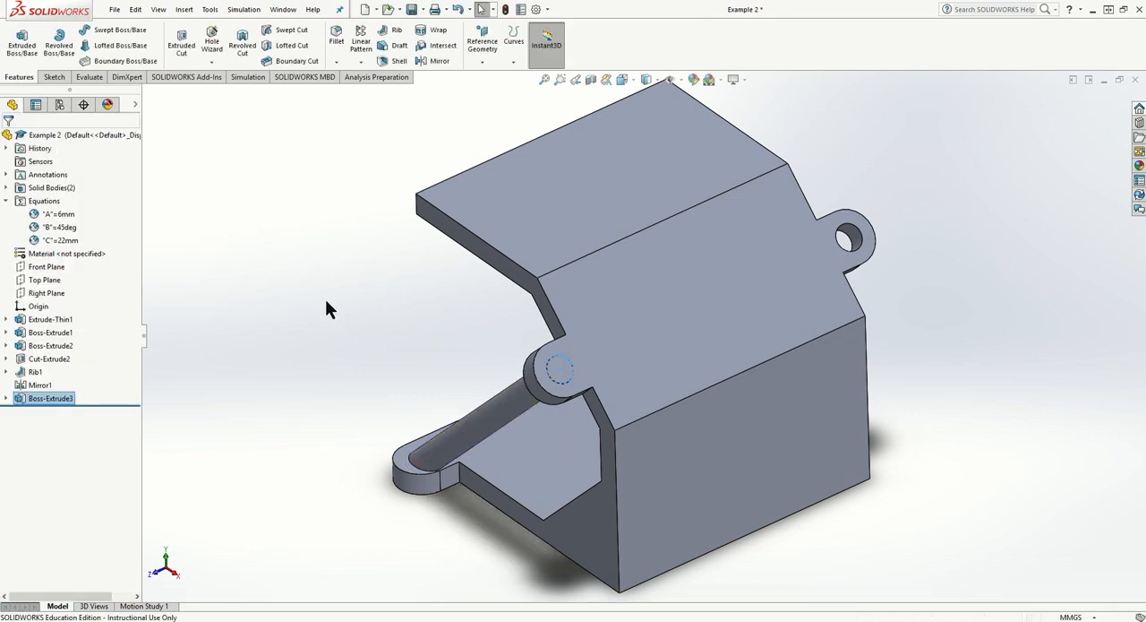
- List the part's solid bodies and inspect the separate rod body between the two tabs
left_click(7, 187)
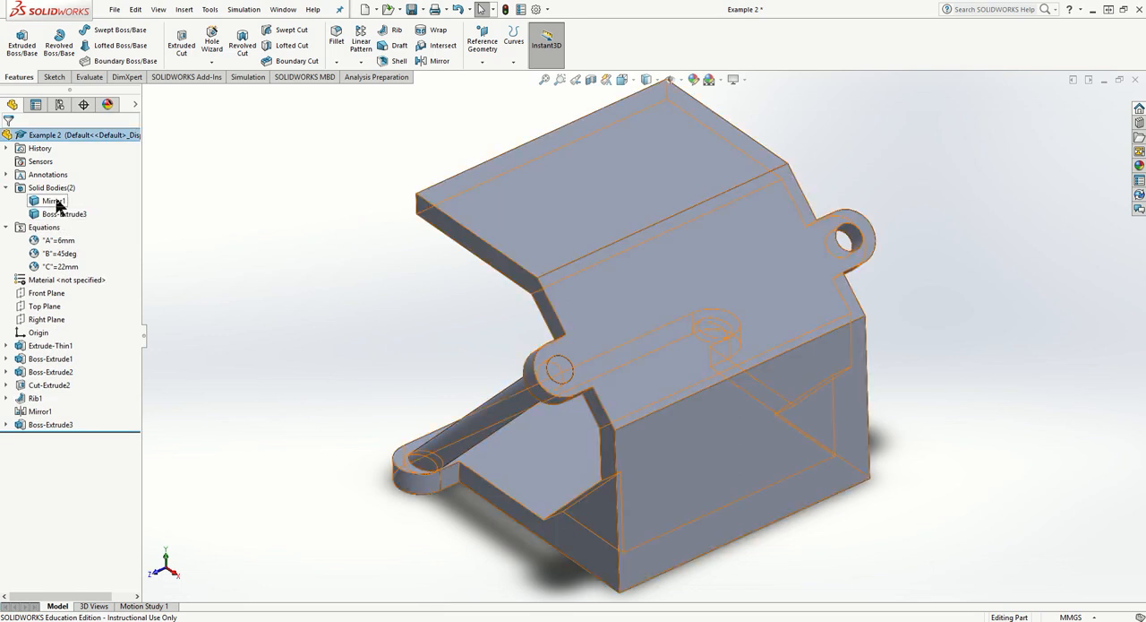
left_click(59, 215)
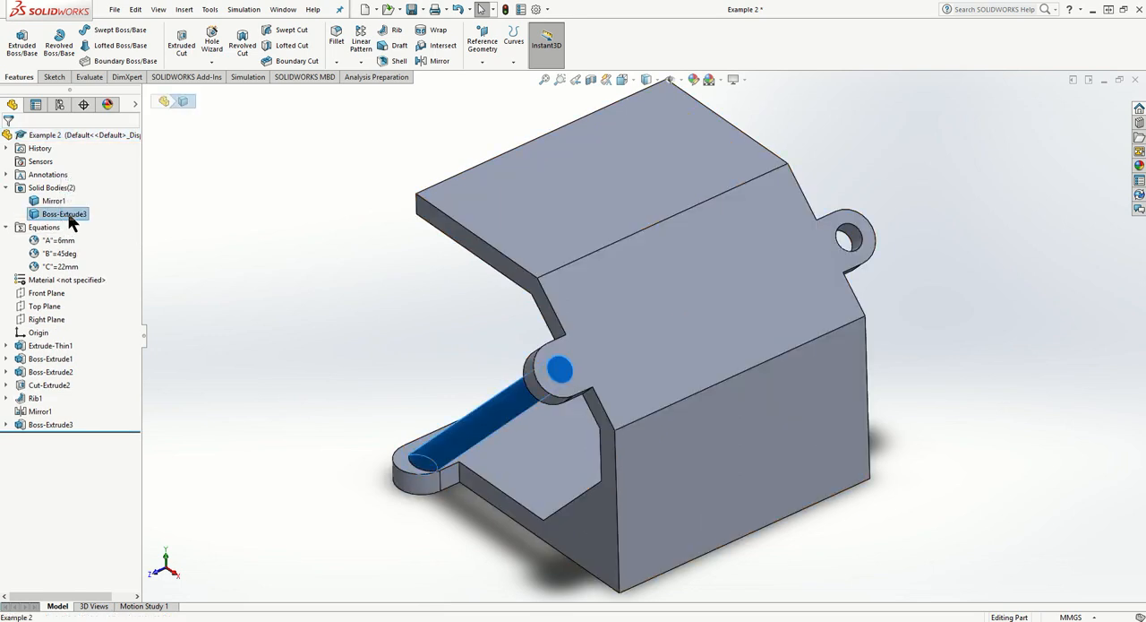
middle_click_drag(187, 291, 338, 349)
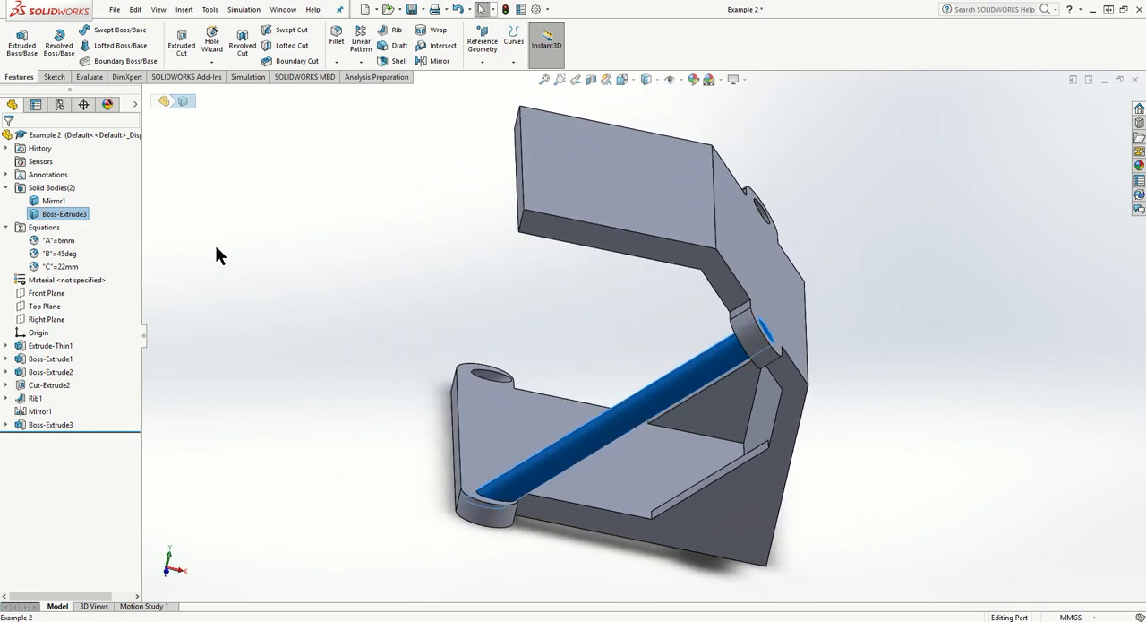
- Examine how the rod meets the two tab holes from several viewing angles
left_click(191, 241)
left_click(606, 420)
left_click(294, 280)
middle_click_drag(294, 279, 248, 314)
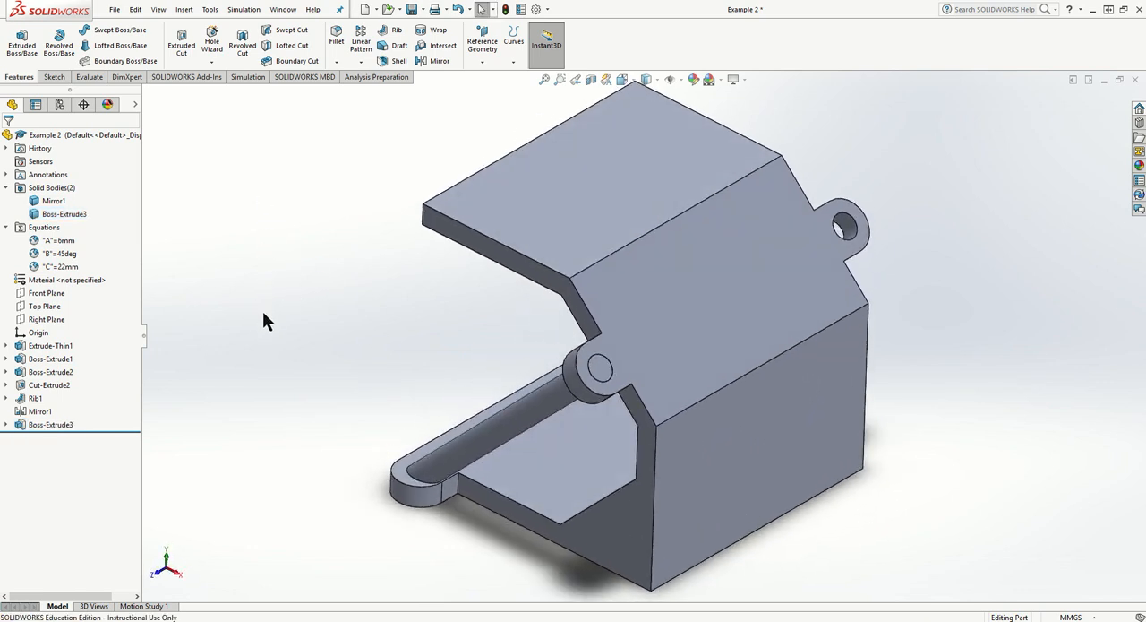
middle_click_drag(266, 225, 322, 309)
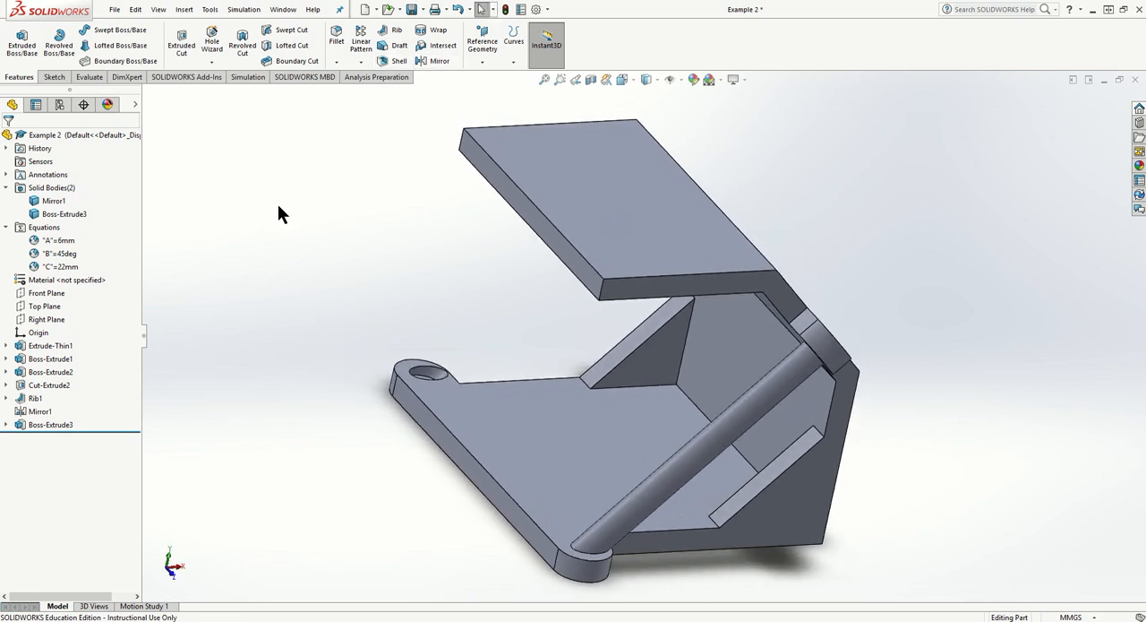
middle_click_drag(279, 210, 238, 197)
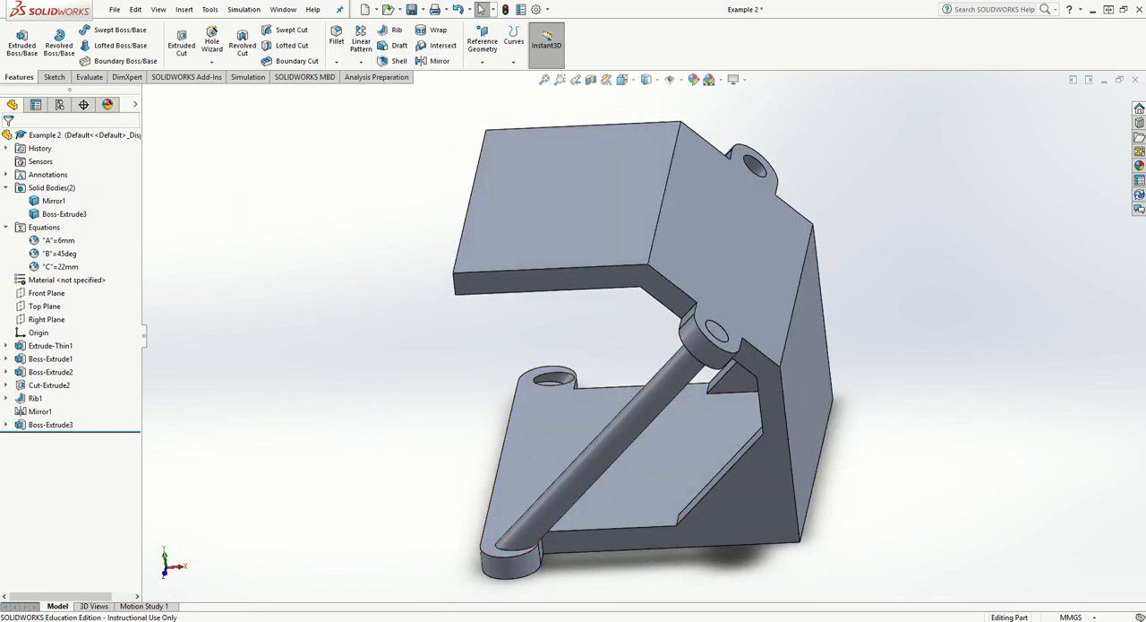
- Edit the rod extrusion to turn Merge result on and inspect the rod joined to the part
right_click(50, 425)
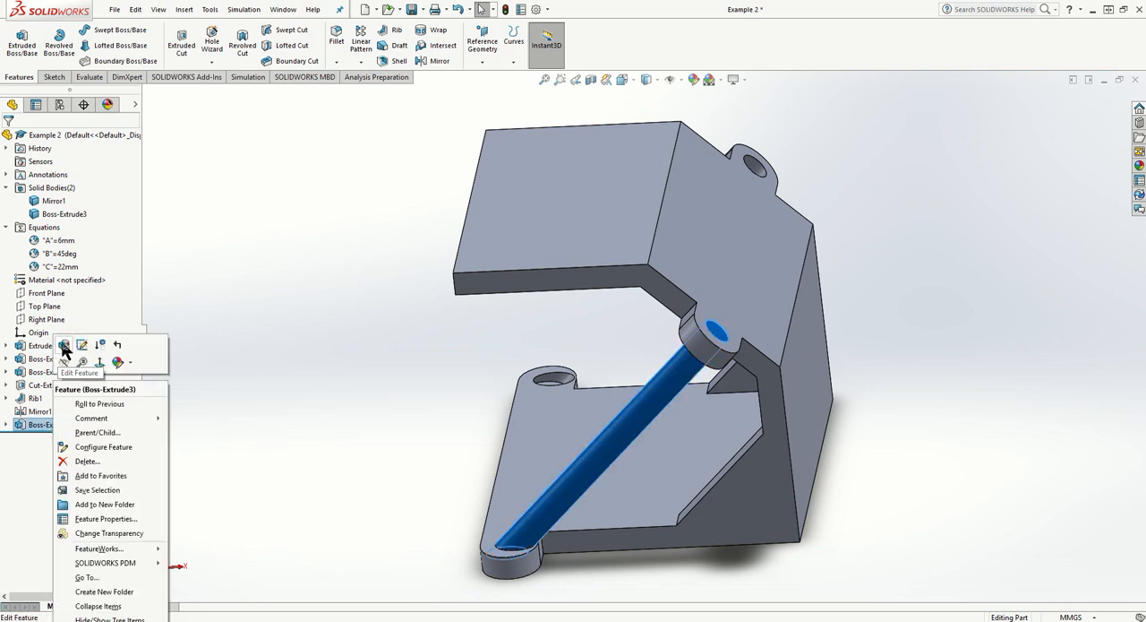
left_click(61, 343)
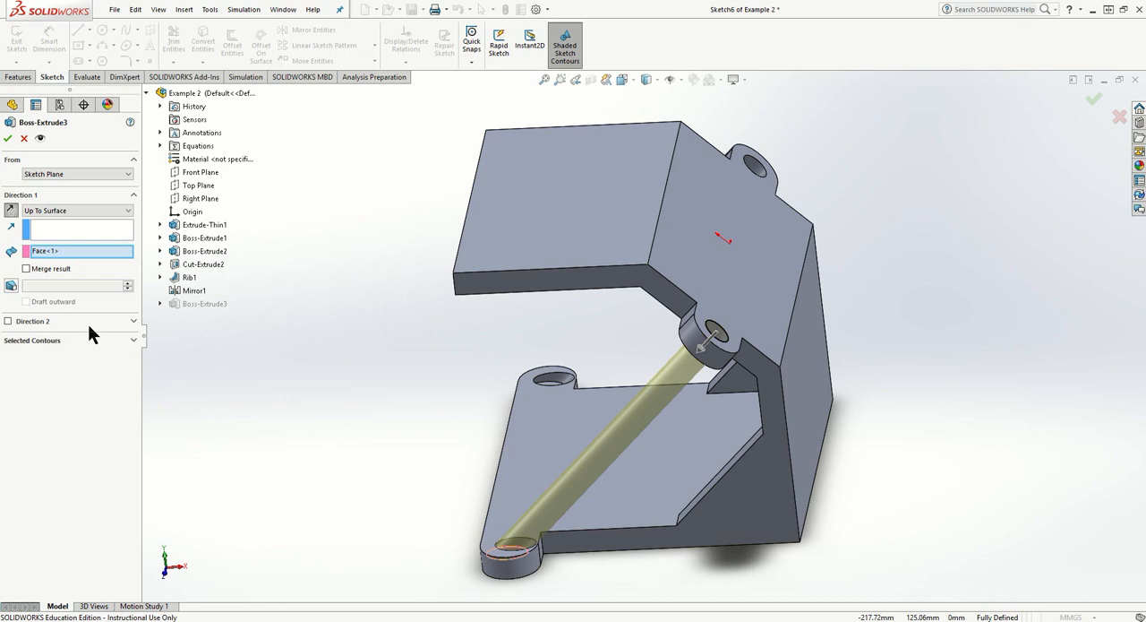
left_click(48, 267)
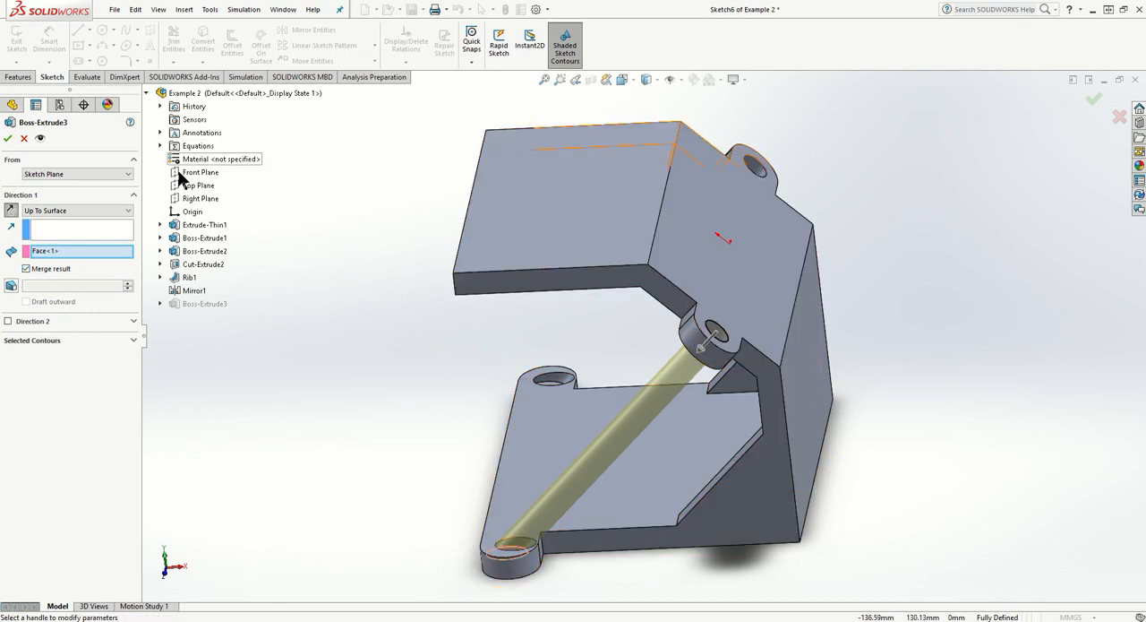
left_click(7, 138)
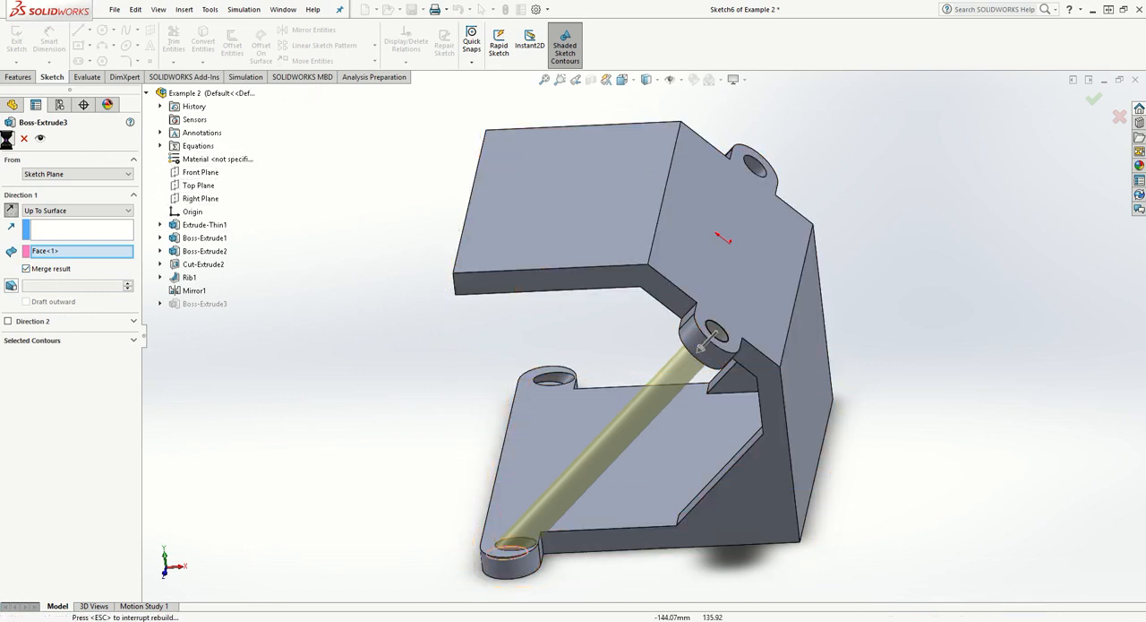
middle_click_drag(724, 346, 675, 290)
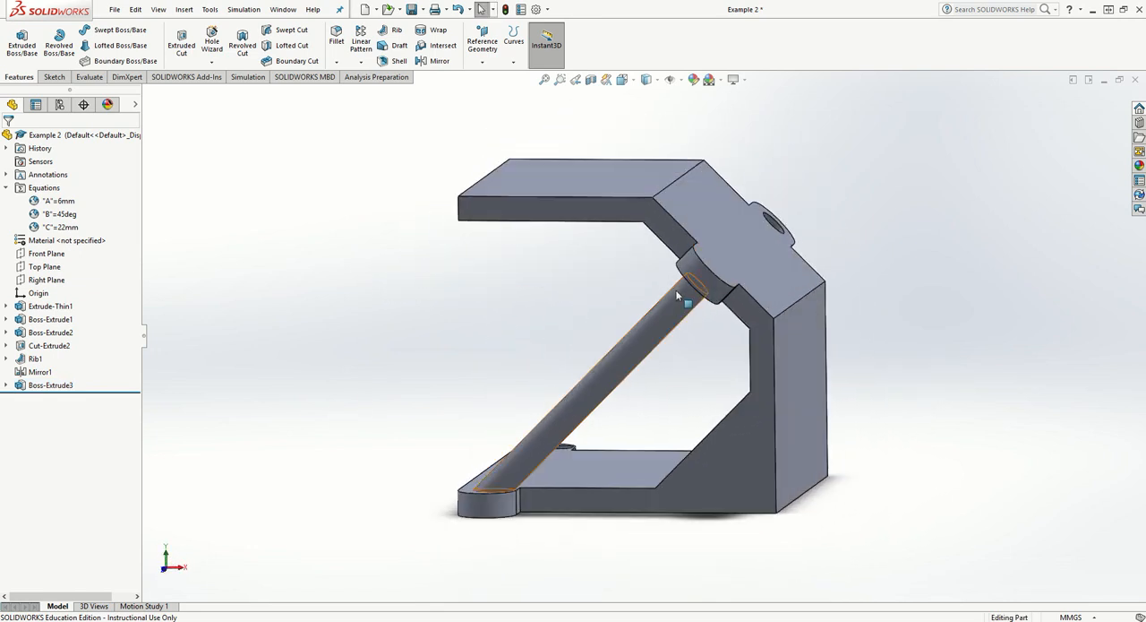
left_click(660, 311)
left_click(309, 316)
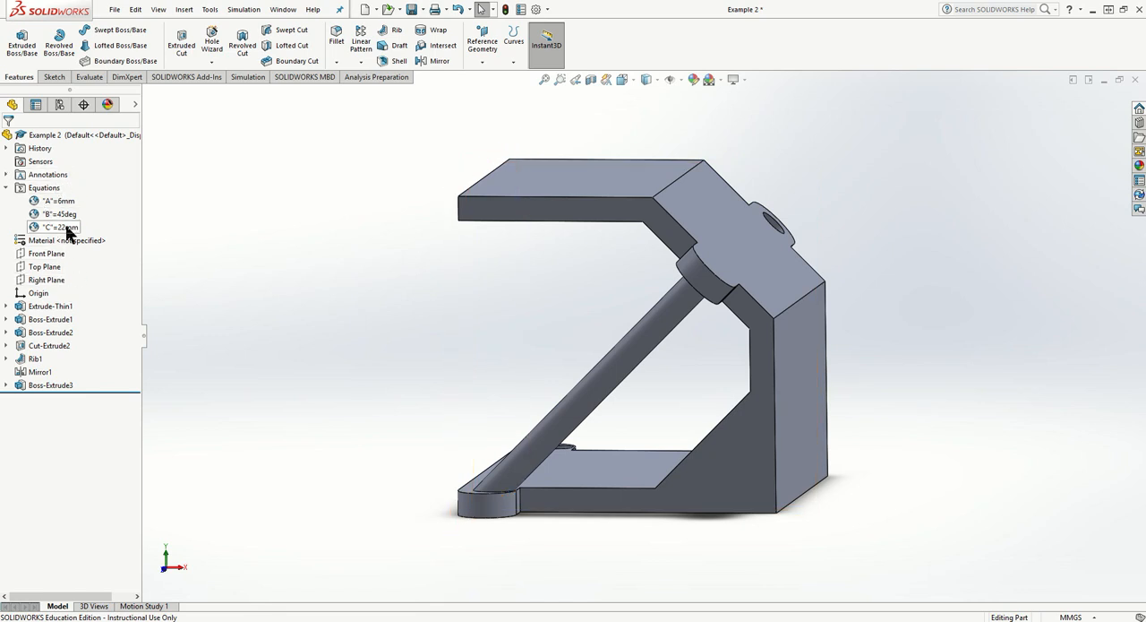
- Edit the rod extrusion again and turn Merge result off to keep the rod as a separate body
right_click(50, 385)
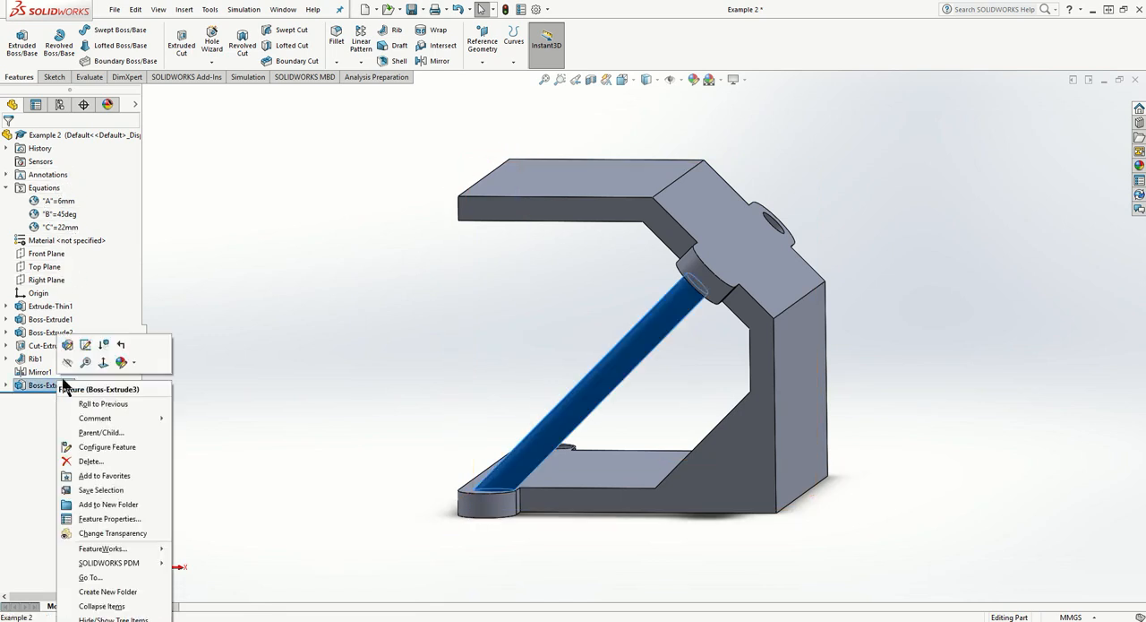
left_click(66, 345)
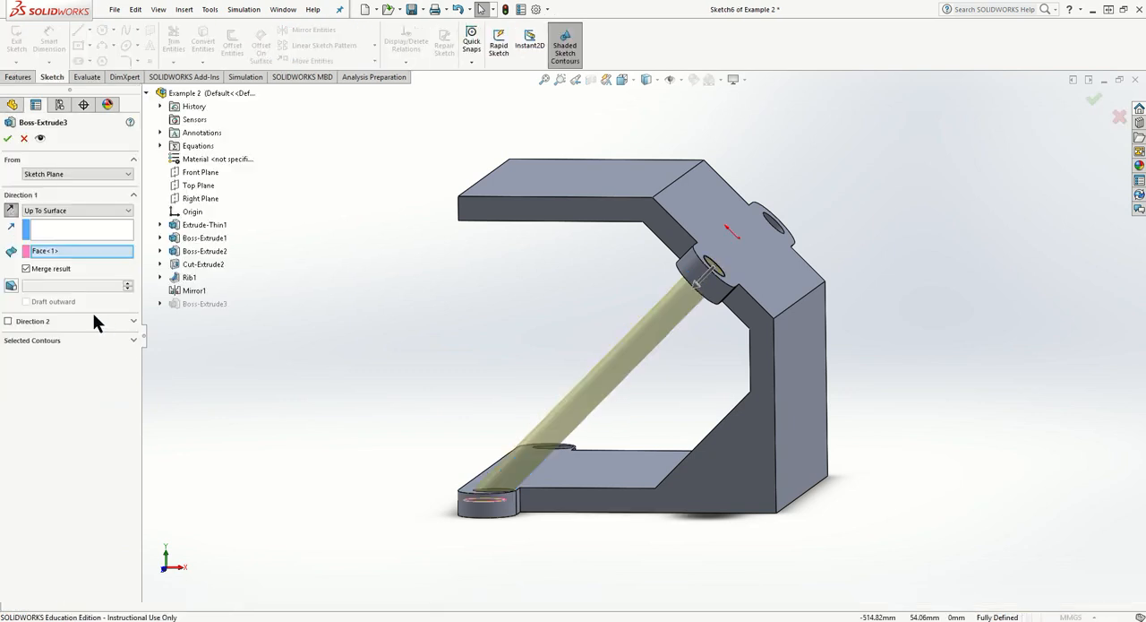
left_click(27, 268)
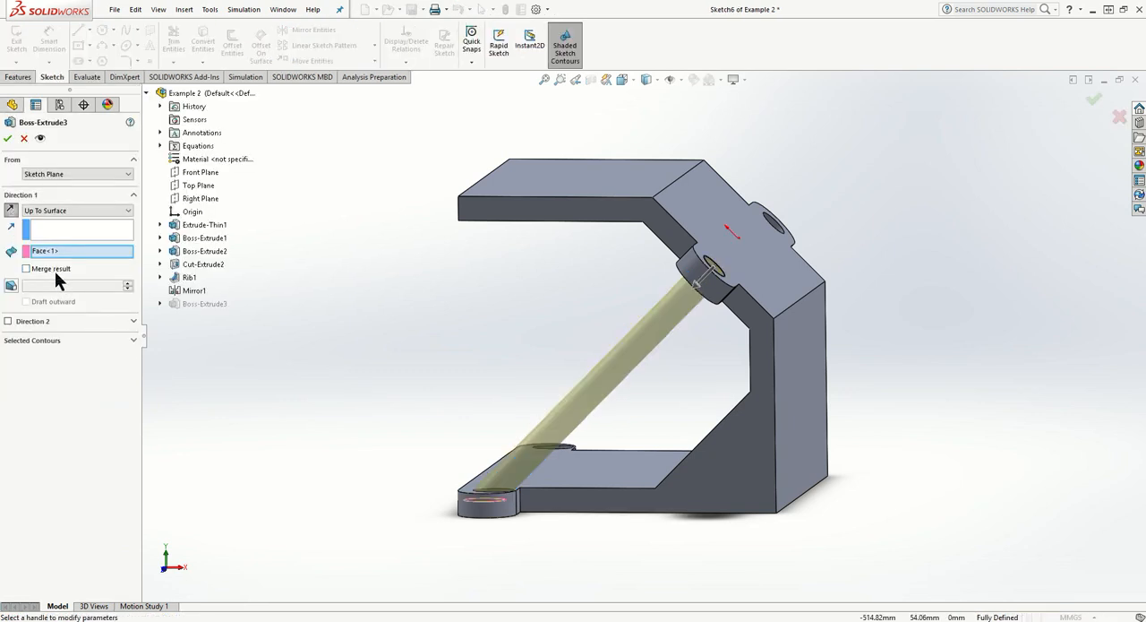
left_click(8, 138)
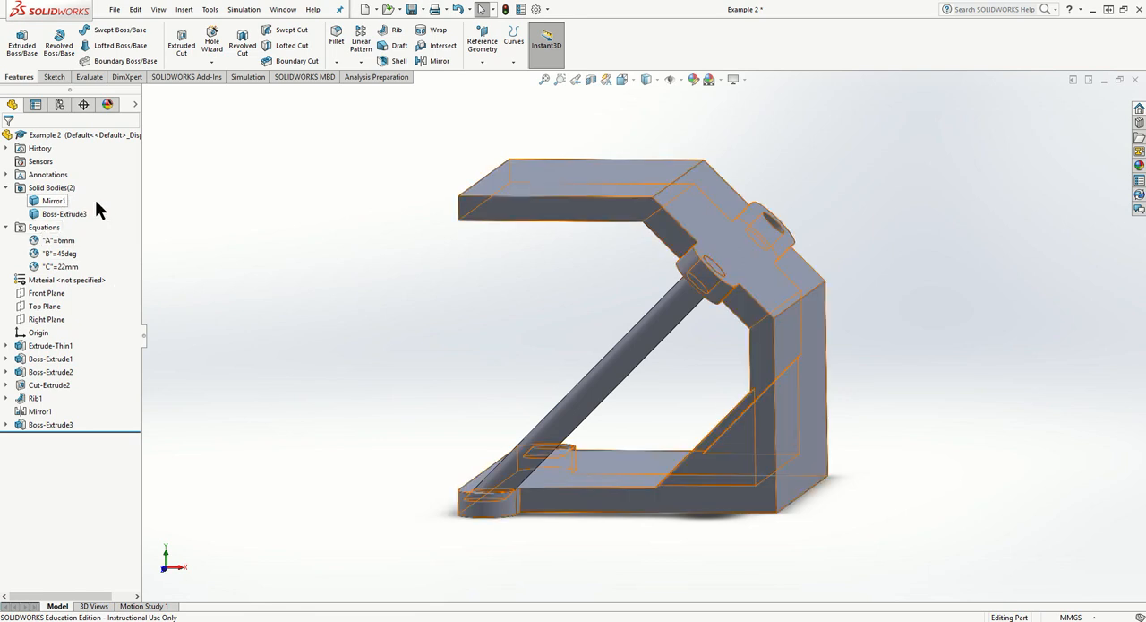
- Rename the rod's solid body as Rod 1 and the main part's solid body as Body
right_click(55, 426)
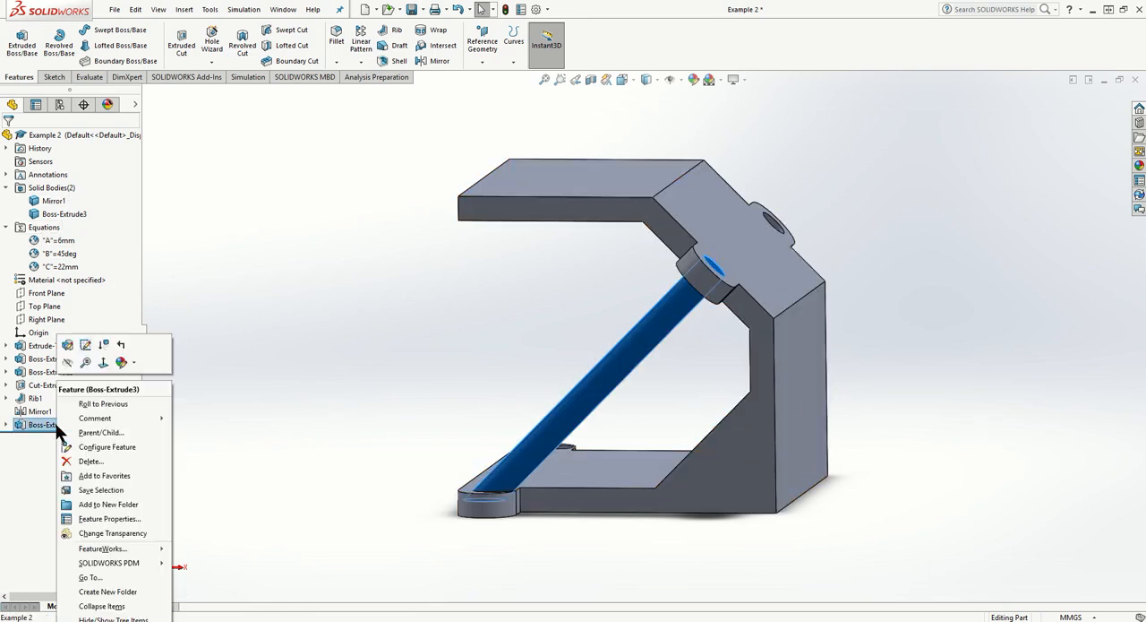
right_click(63, 216)
left_click(54, 216)
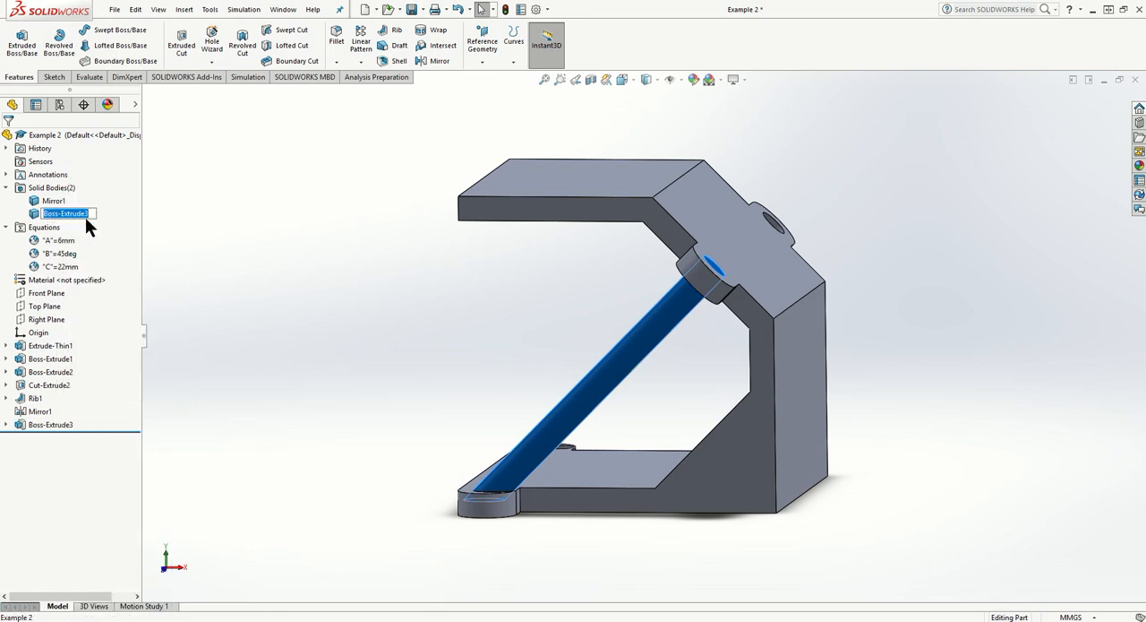
key("Return")
left_click(48, 201)
left_click(60, 200)
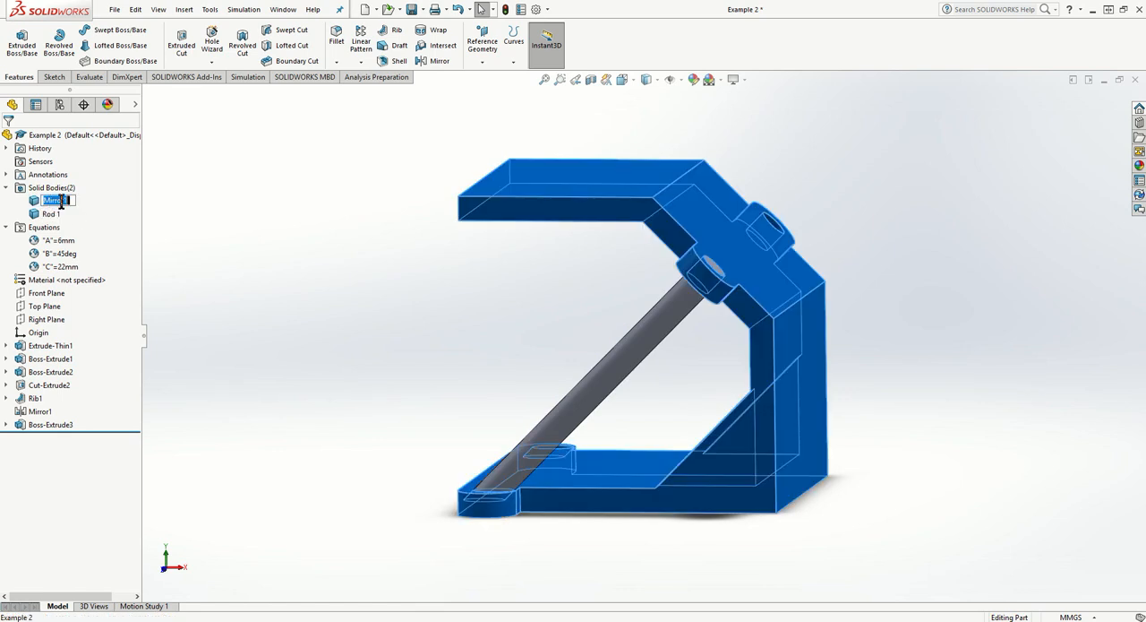
type("Body")
key("Return")
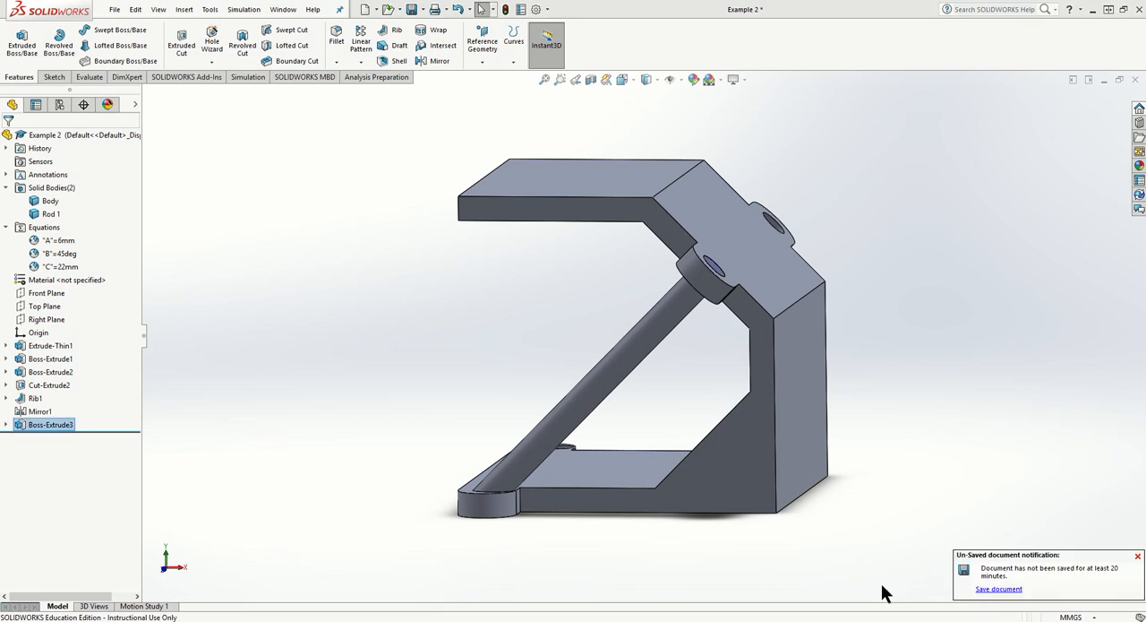
- Try to mirror the rod's extrusion feature about the Front Plane
middle_click_drag(662, 509, 686, 512)
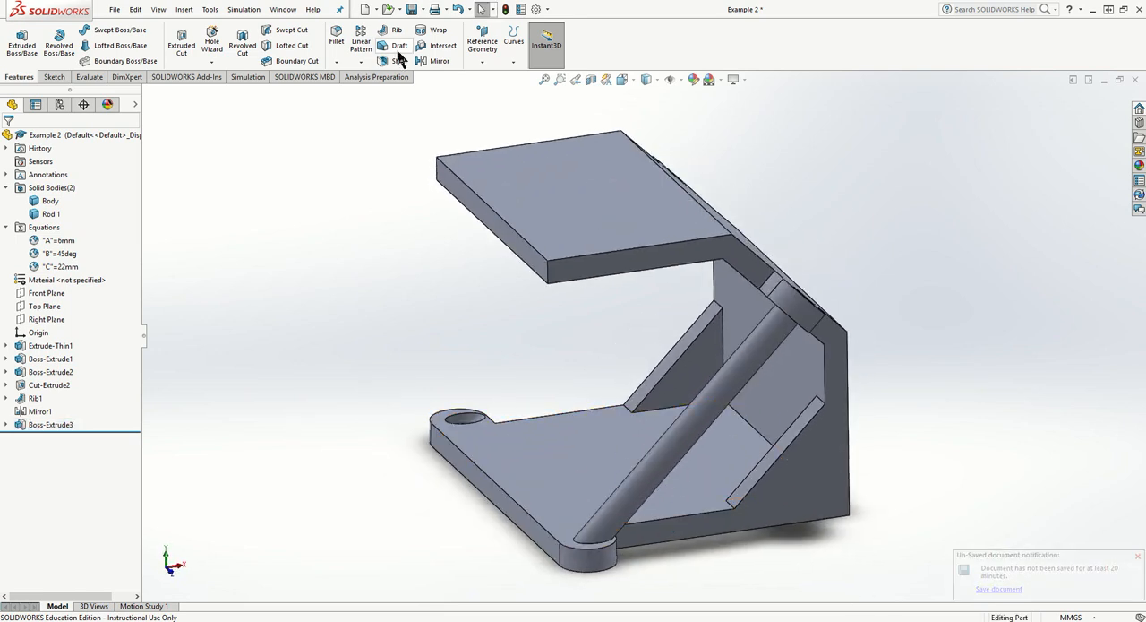
left_click(430, 61)
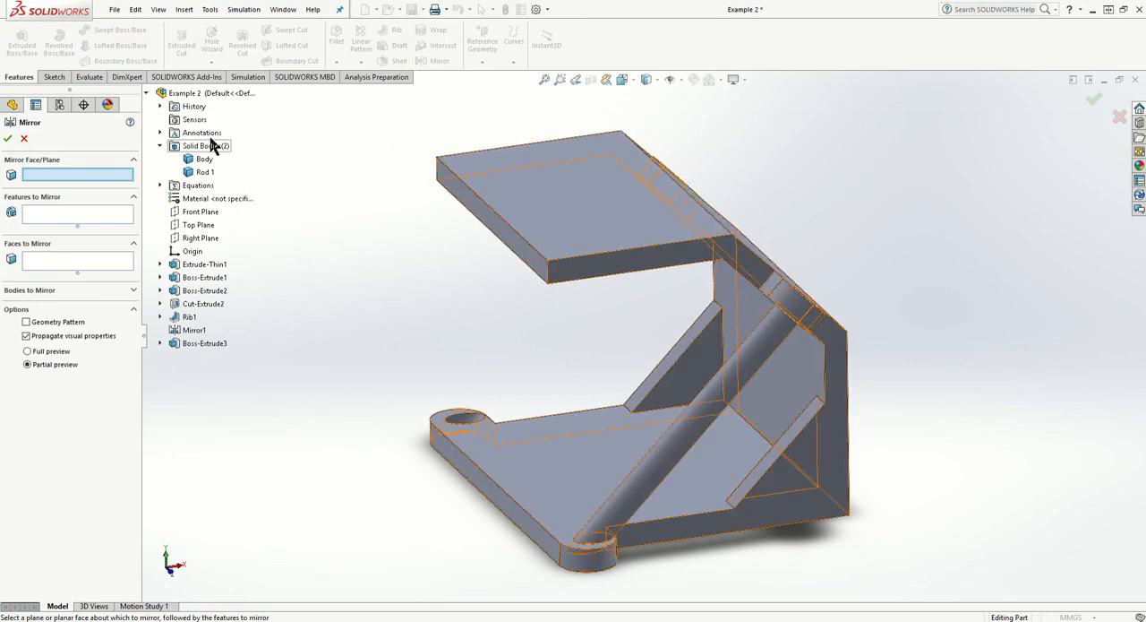
left_click(201, 213)
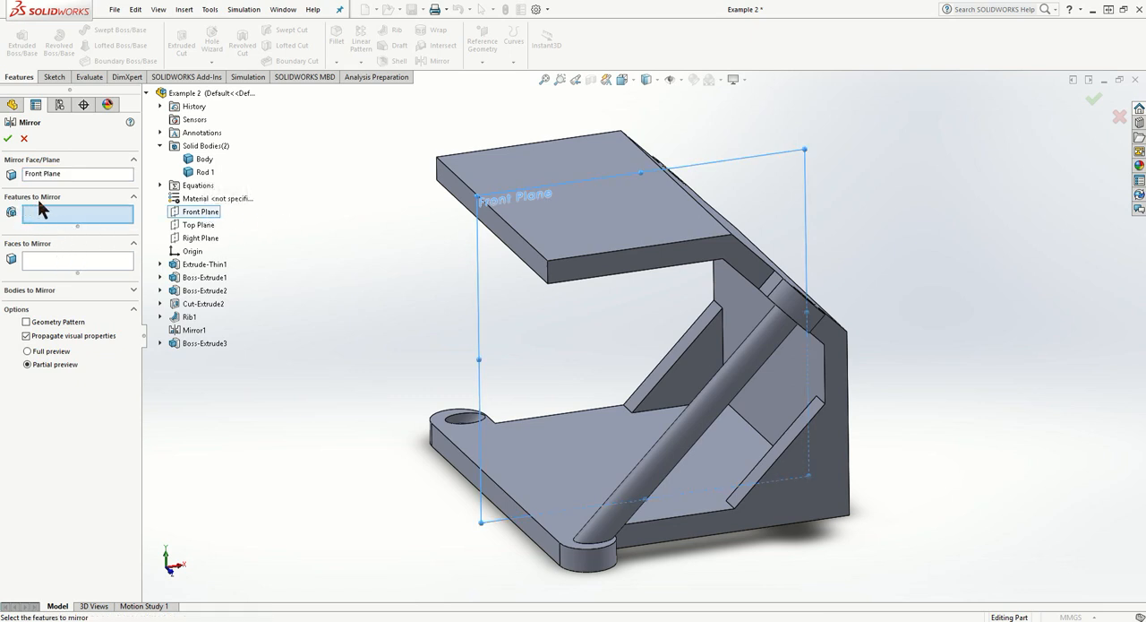
left_click(211, 345)
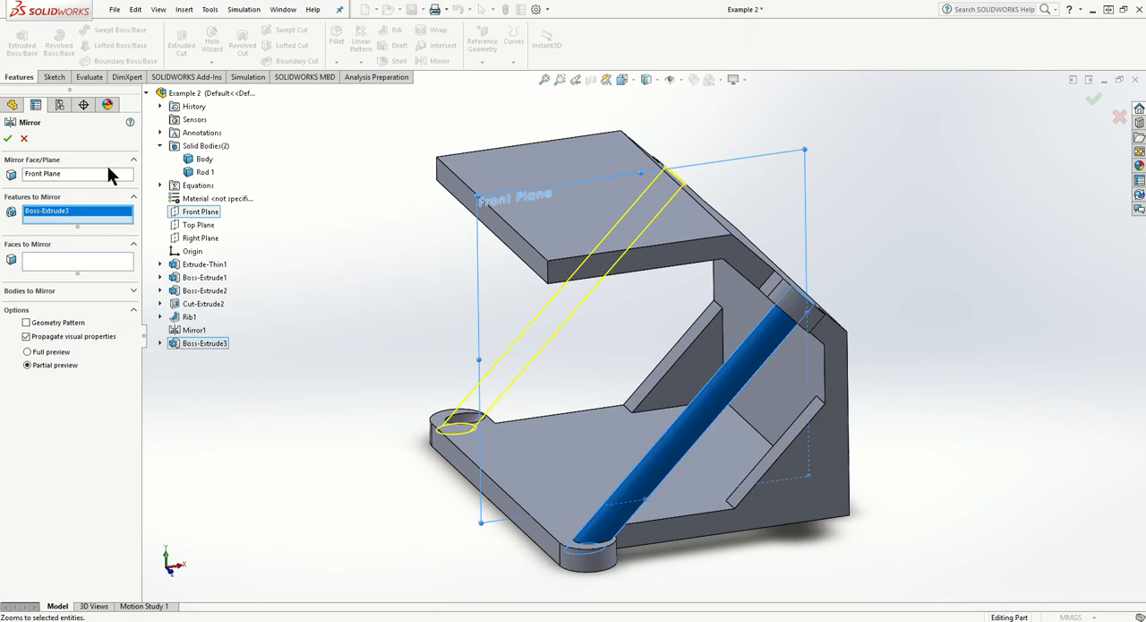
left_click(10, 140)
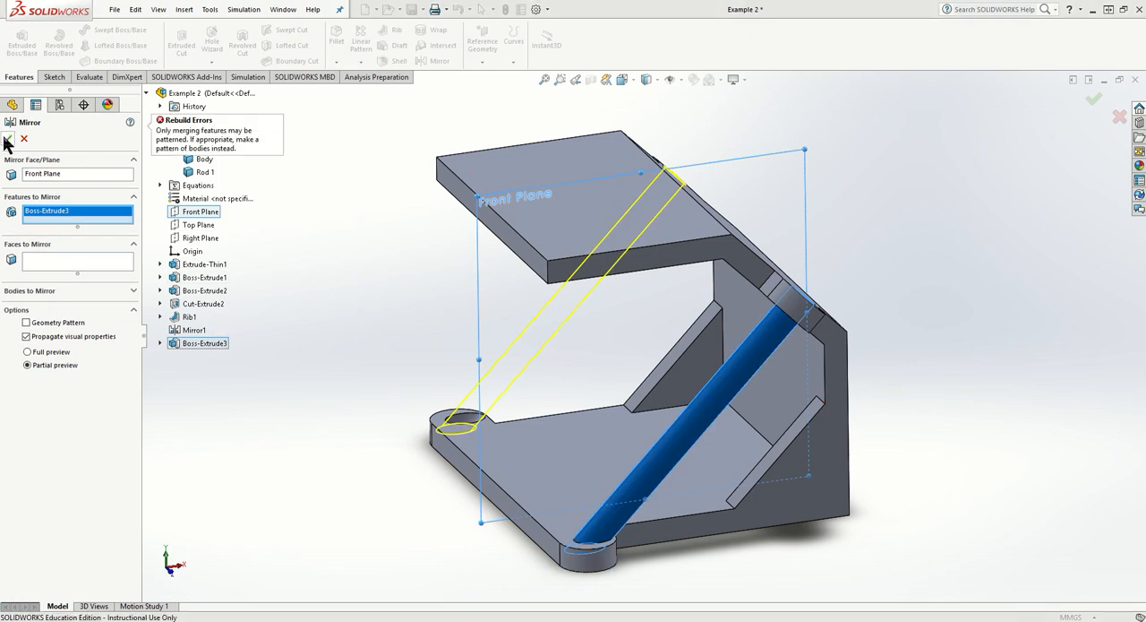
left_click(8, 140)
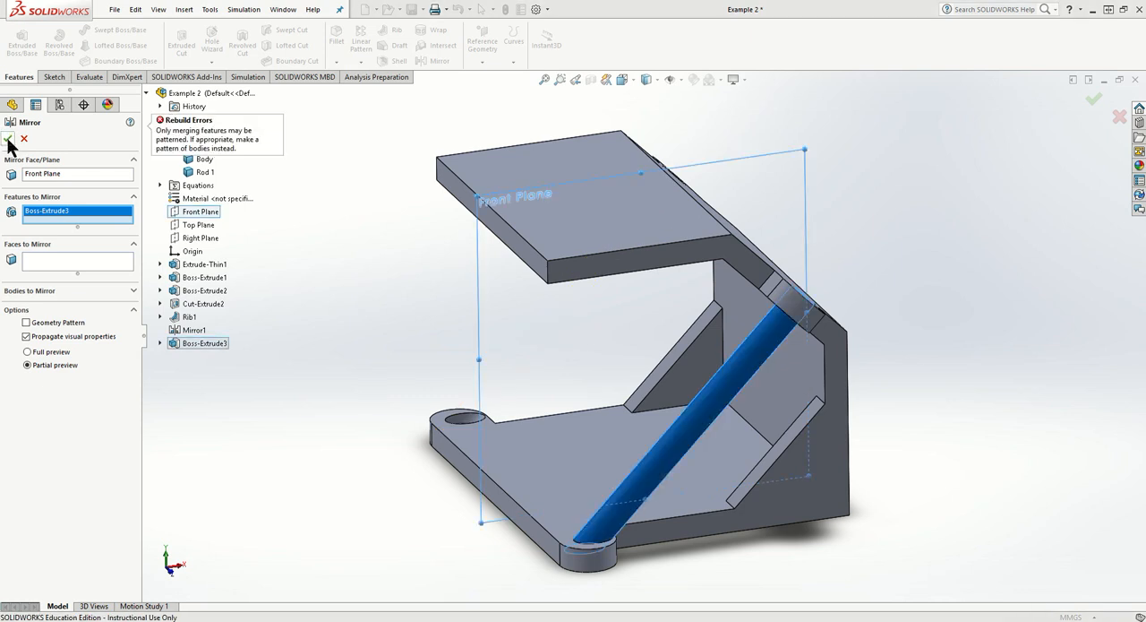
- Remove the rod feature from the mirror selection and mirror the Rod 1 body about the Front Plane instead
right_click(97, 211)
left_click(106, 228)
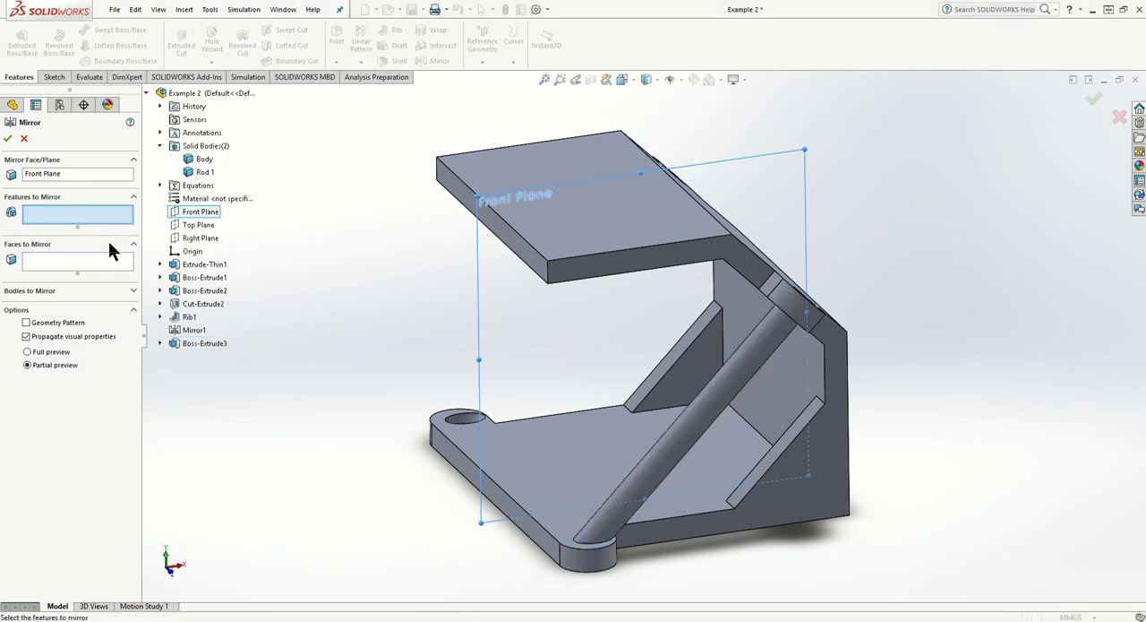
left_click(60, 290)
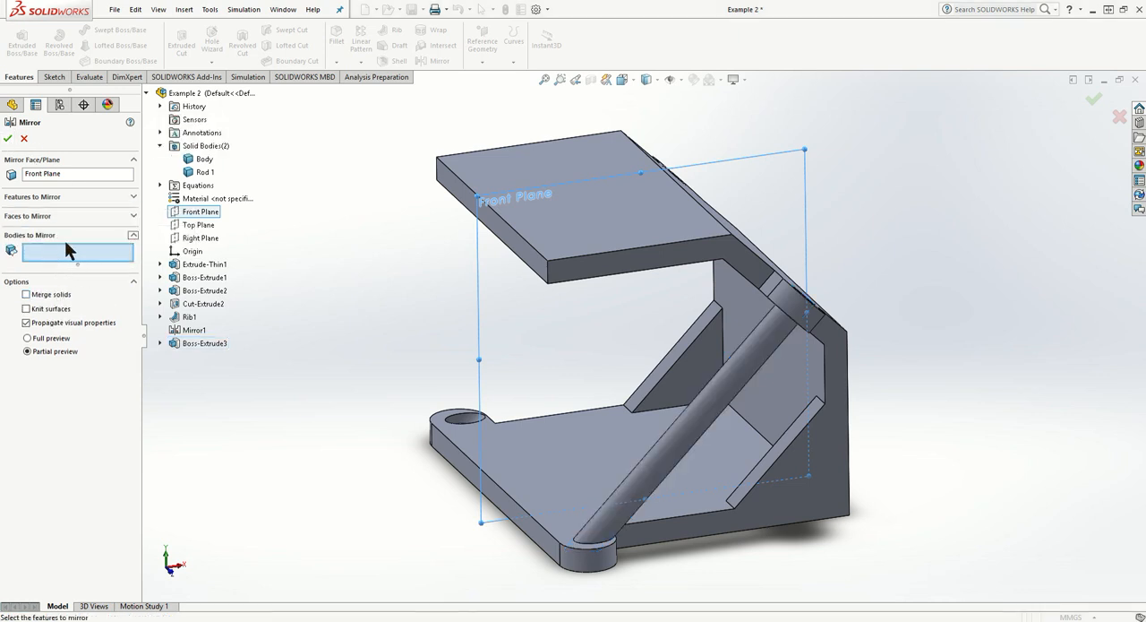
left_click(676, 438)
left_click(7, 140)
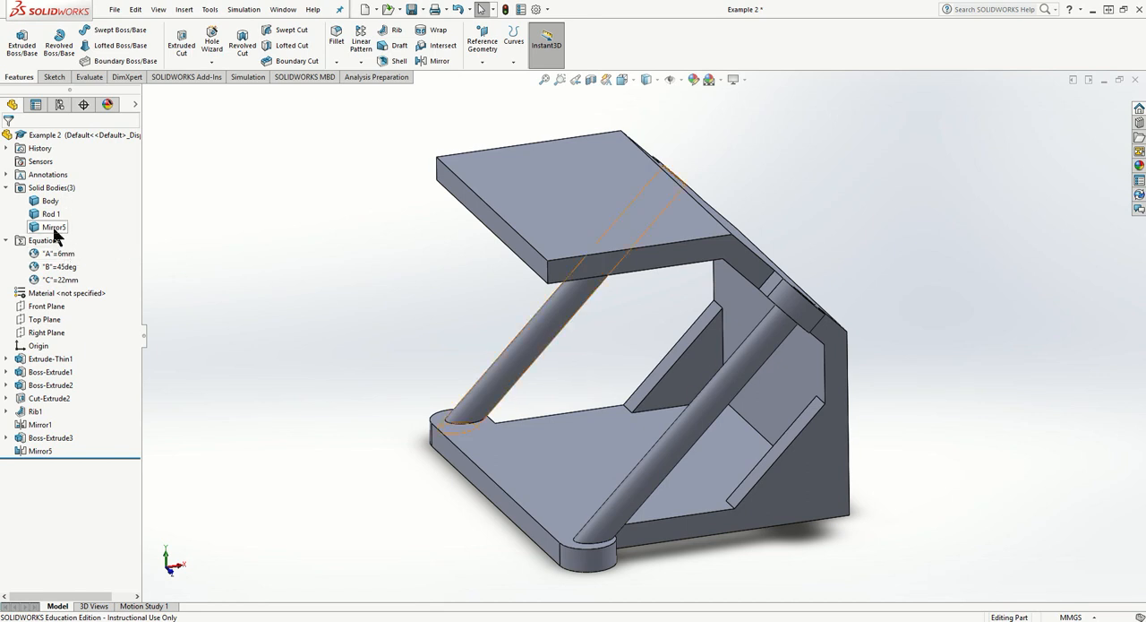
- Rename the mirrored rod's solid body as Rod 2
double_click(51, 226)
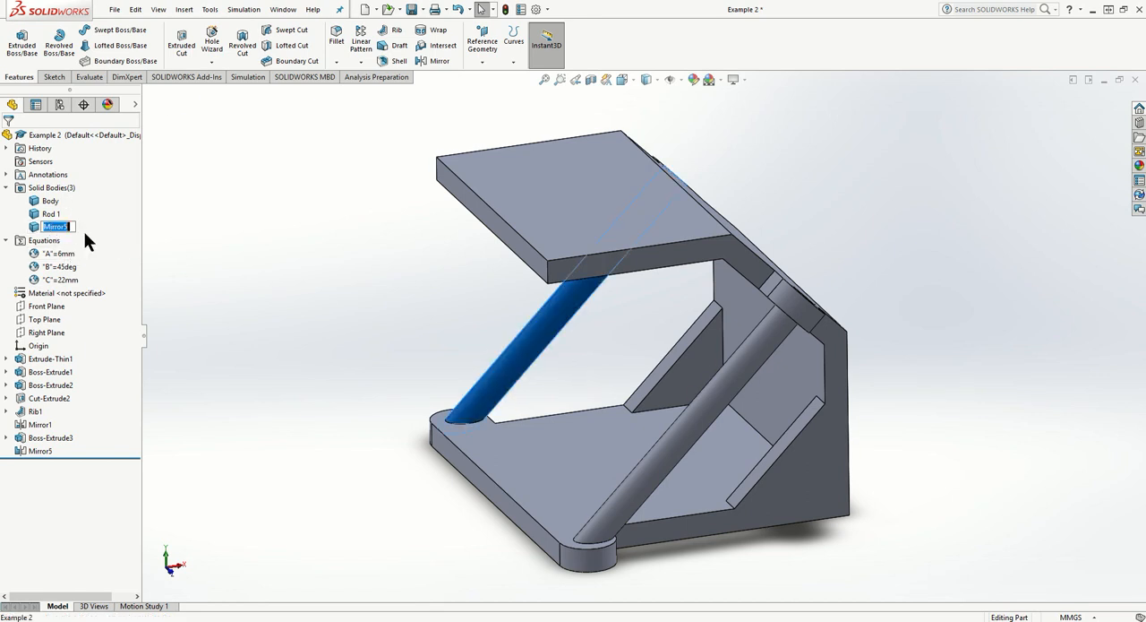
type("Rod 2")
left_click(285, 229)
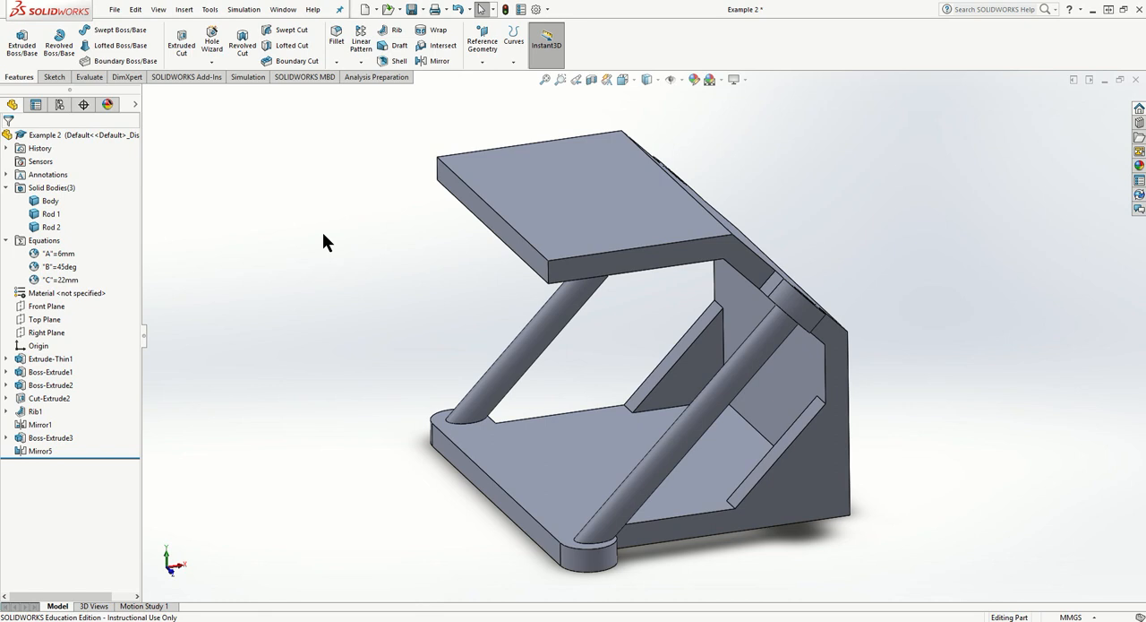
- Start a sketch on the top plate's upper face and draw a circle of about 8.6 mm radius near its middle
middle_click_drag(420, 261, 403, 336)
left_click(54, 77)
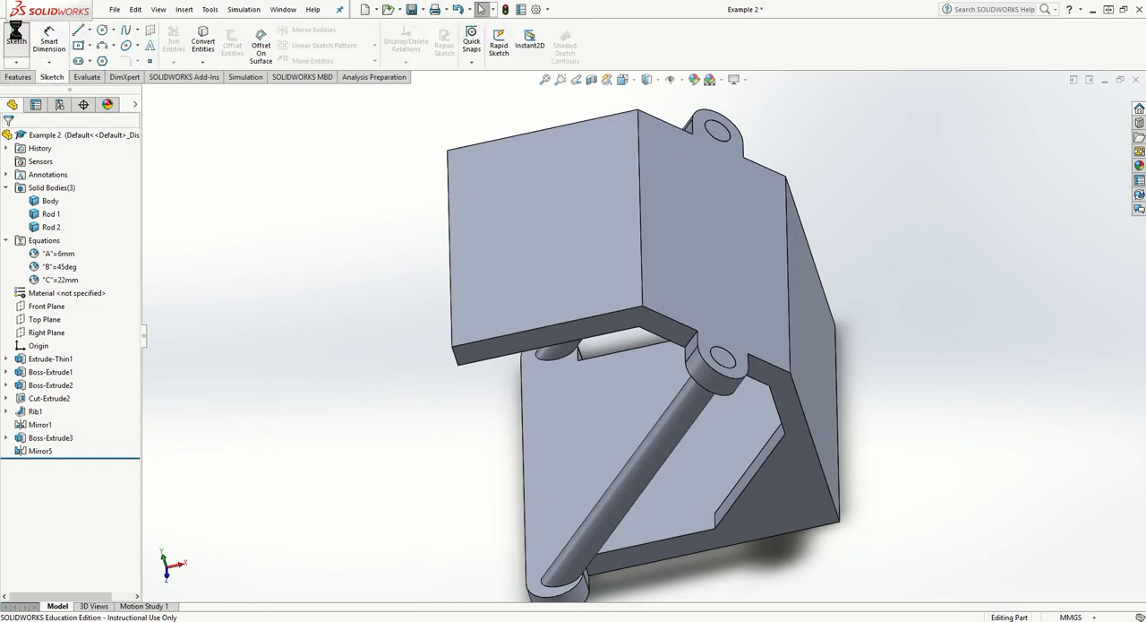
left_click(15, 42)
left_click(529, 204)
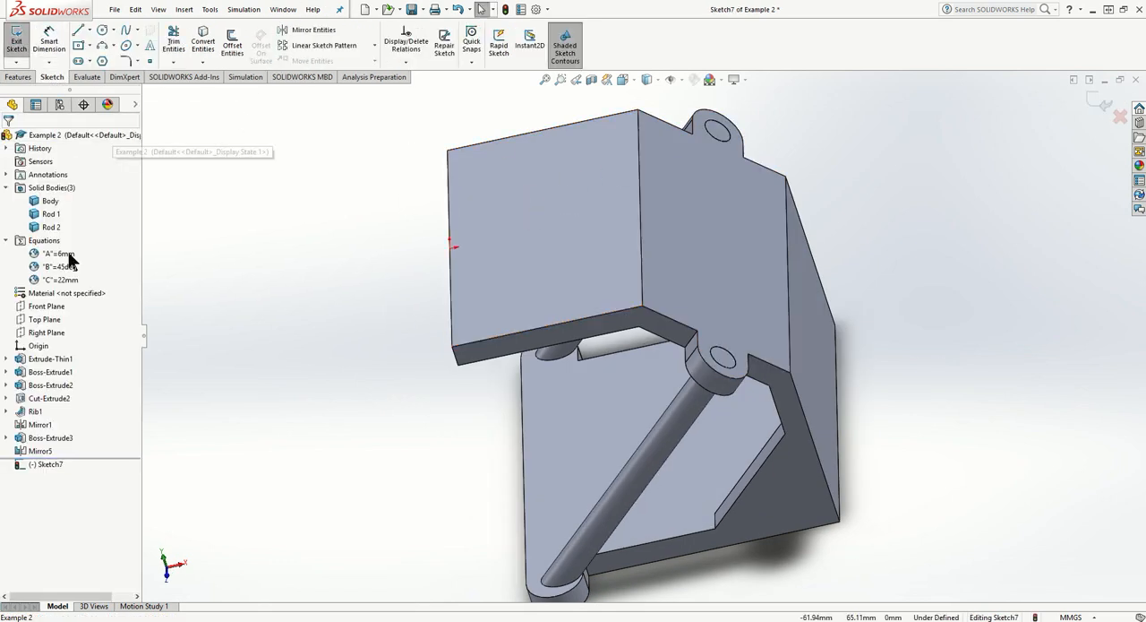
right_click(56, 463)
left_click(85, 447)
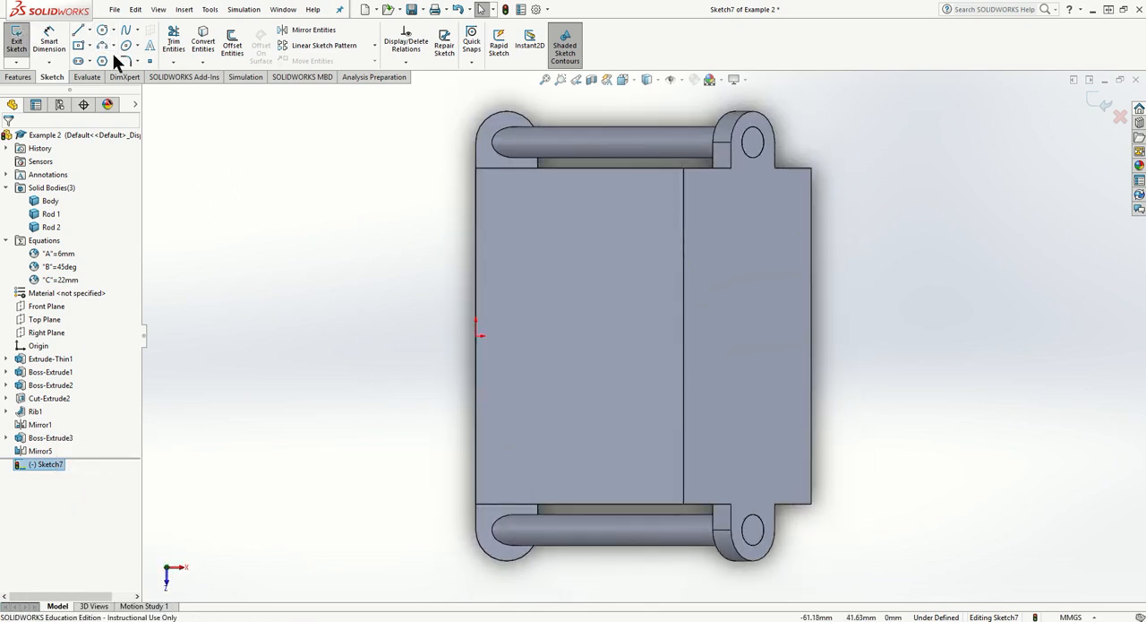
left_click(101, 30)
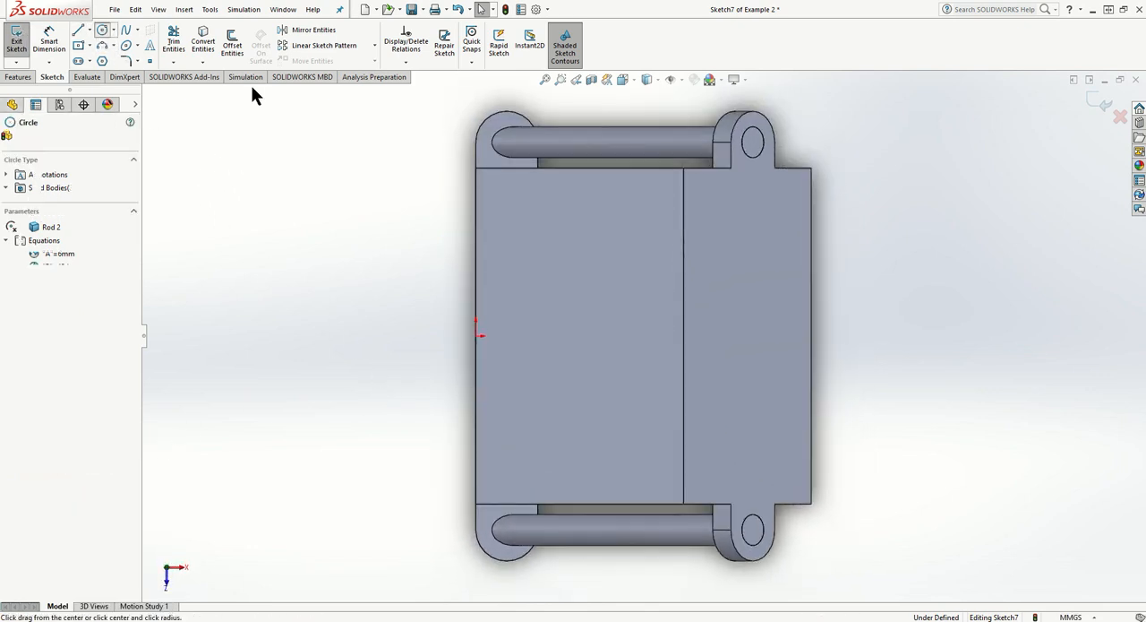
left_click(585, 328)
left_click(621, 314)
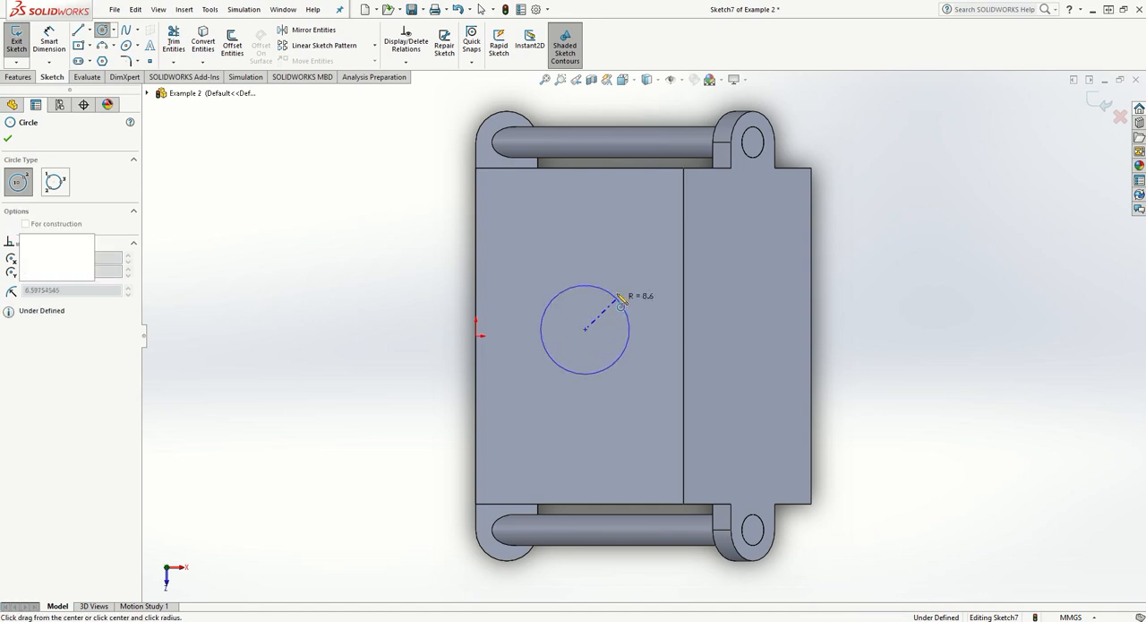
left_click(8, 138)
- Draw a diagonal construction line between opposite corners of the top plate's upper face
left_click(79, 30)
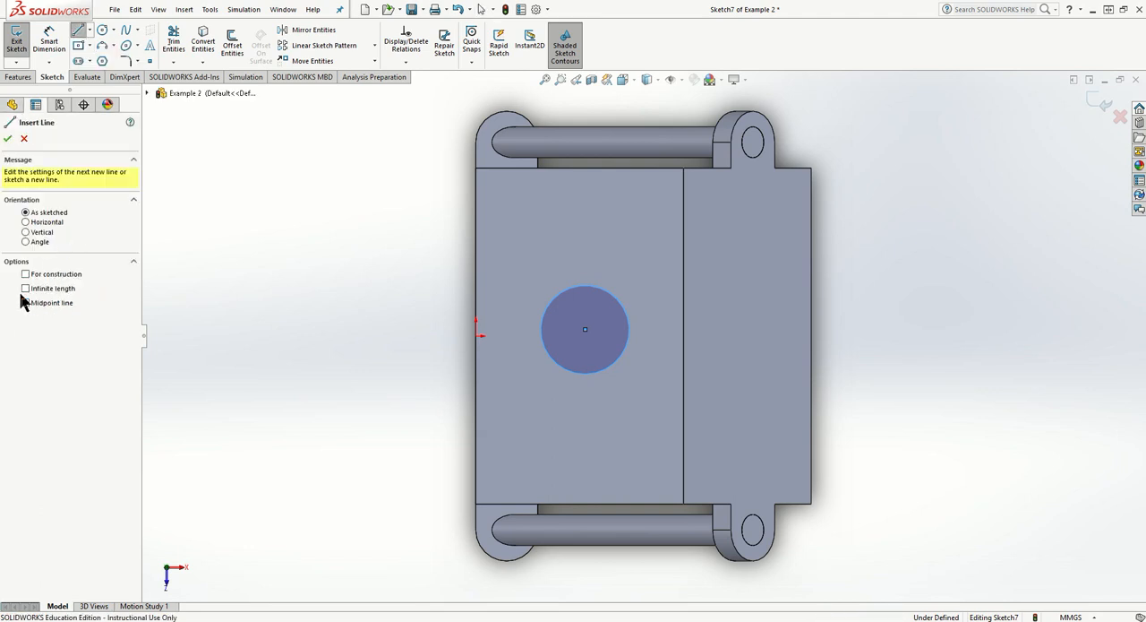
left_click(476, 169)
left_click(683, 503)
key("Escape")
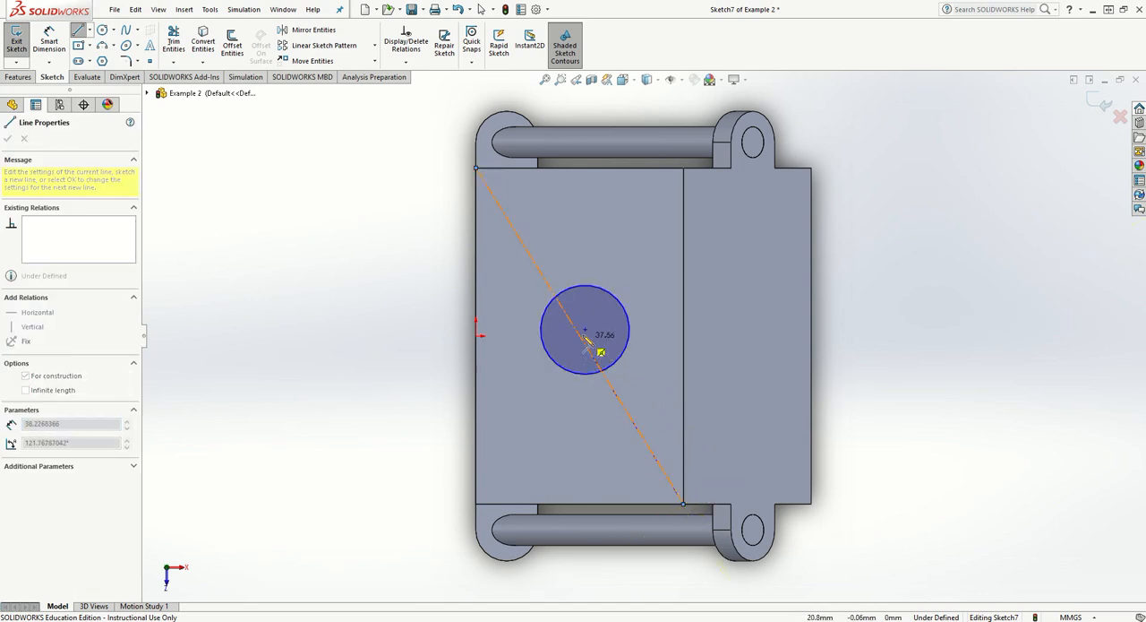
- Draw a second diagonal construction line between the other two opposite corners of the top plate's upper face
key("Escape")
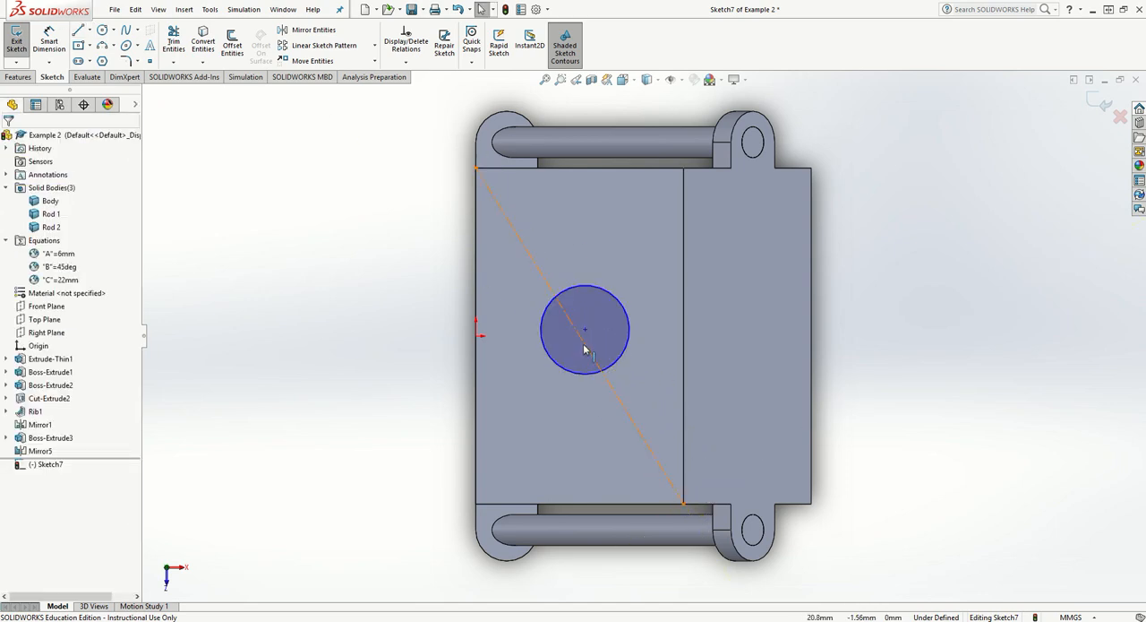
left_click(77, 32)
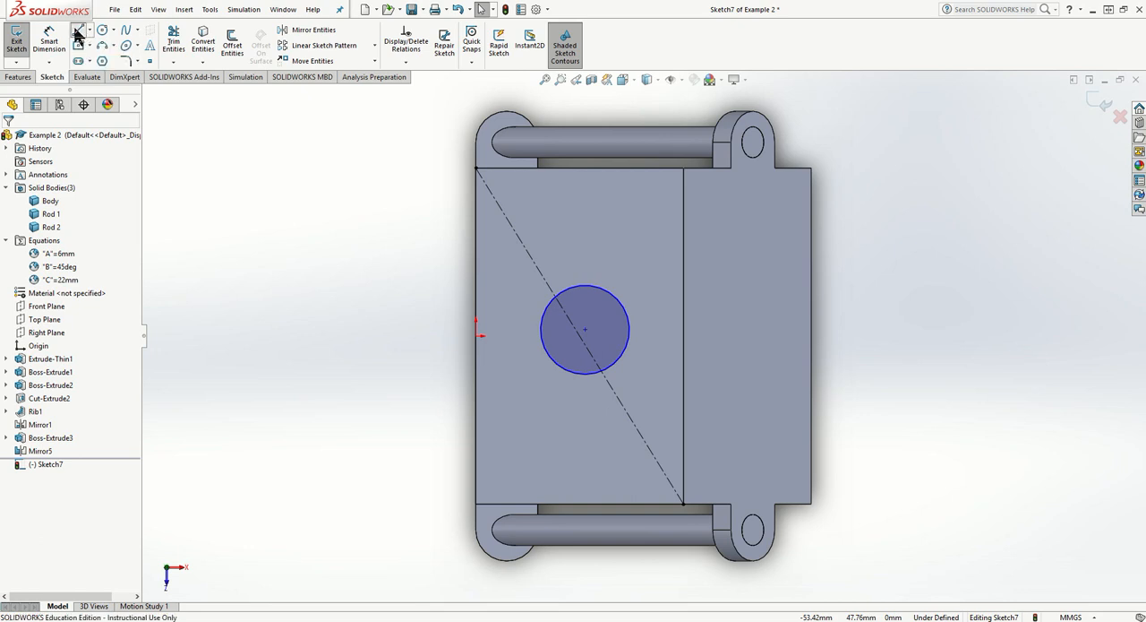
left_click(25, 274)
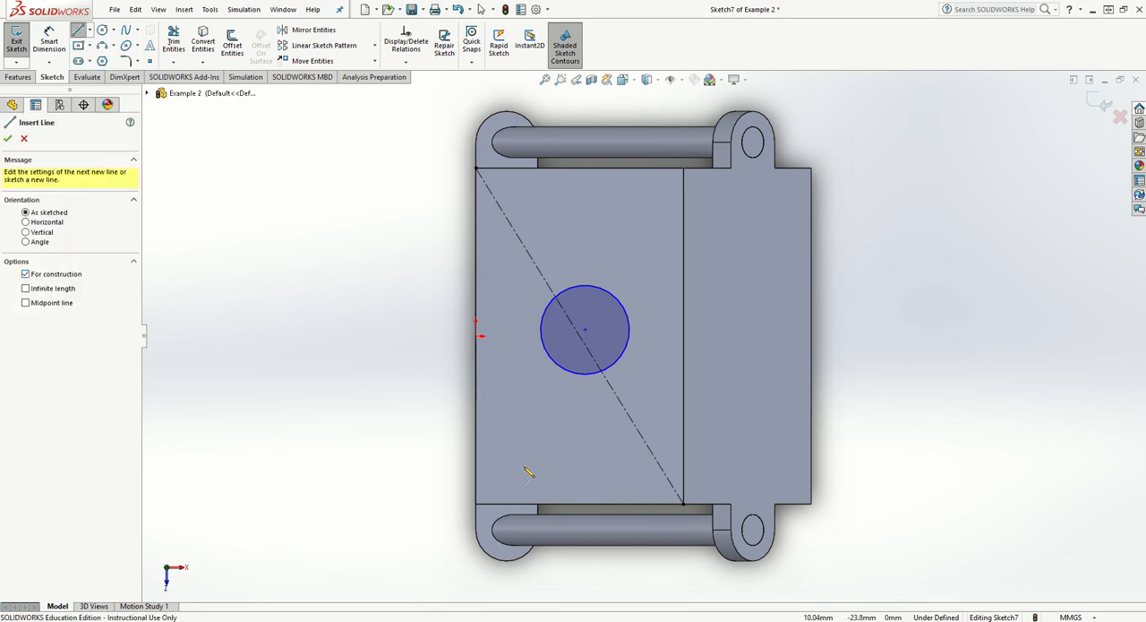
left_click(476, 504)
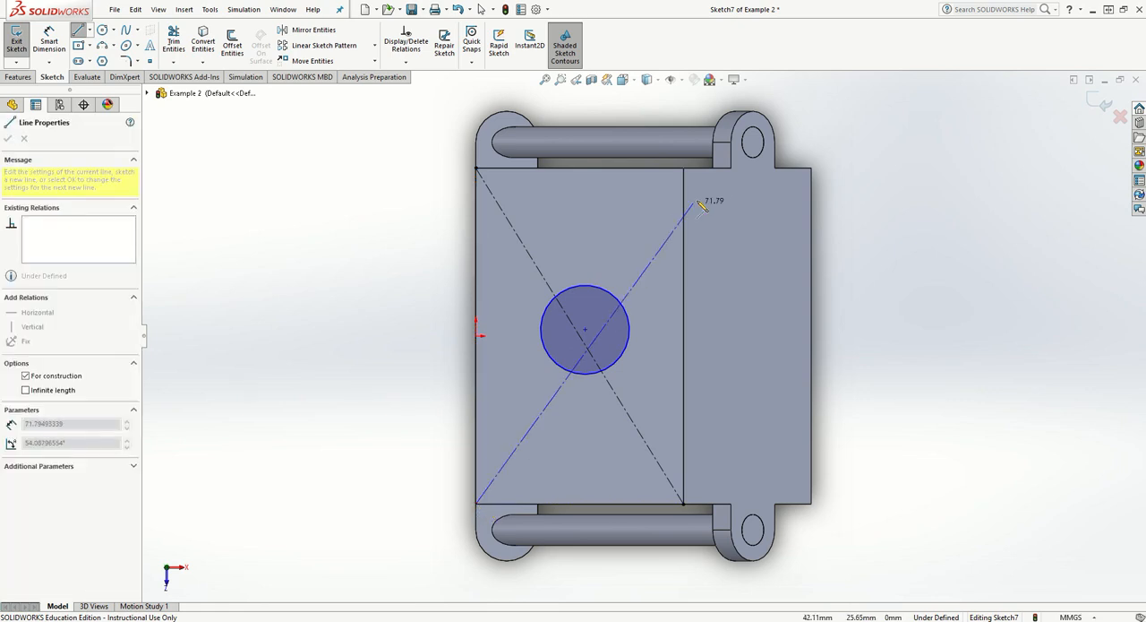
left_click(684, 170)
key("Escape")
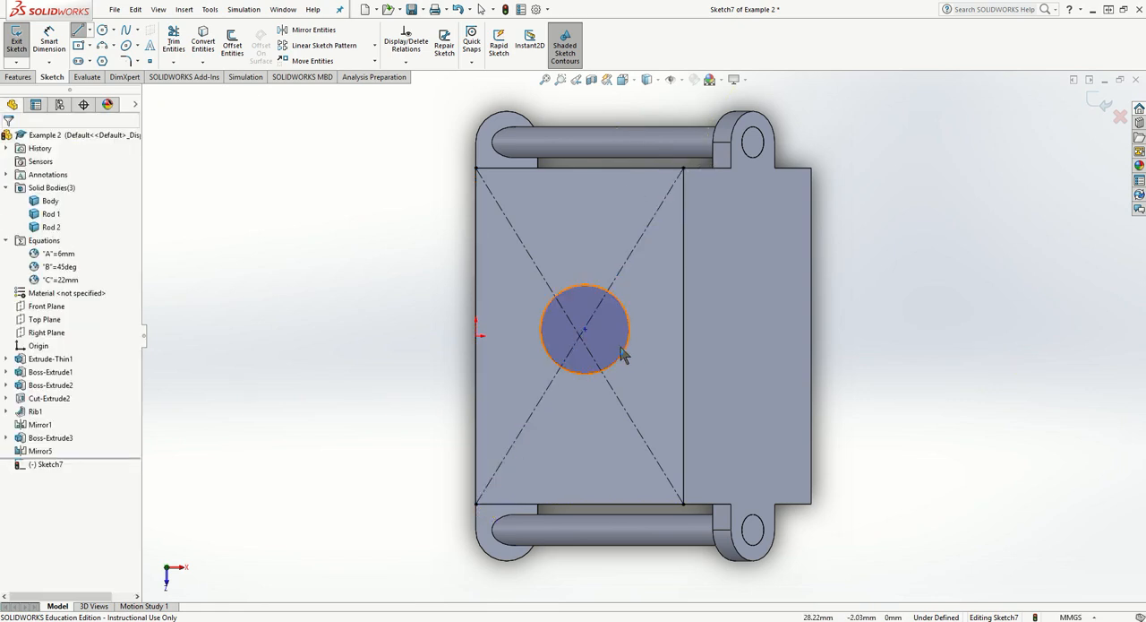
- Add a coincident relation between the circle's centre and the midpoint where the two diagonal construction lines cross
scroll(554, 356, "down", 6)
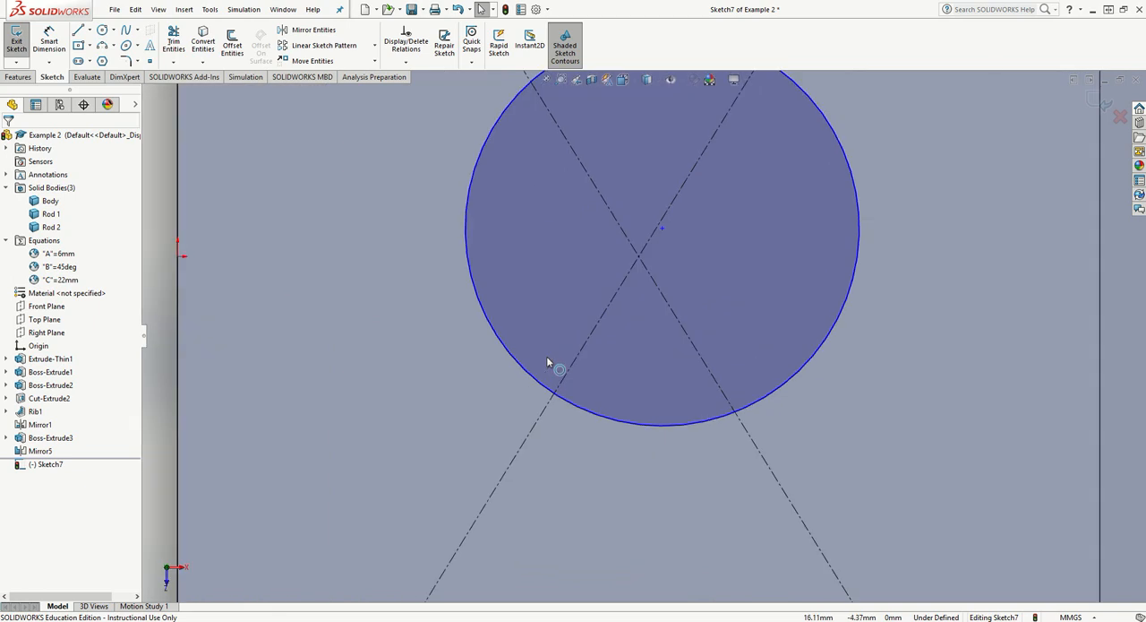
left_click(662, 229)
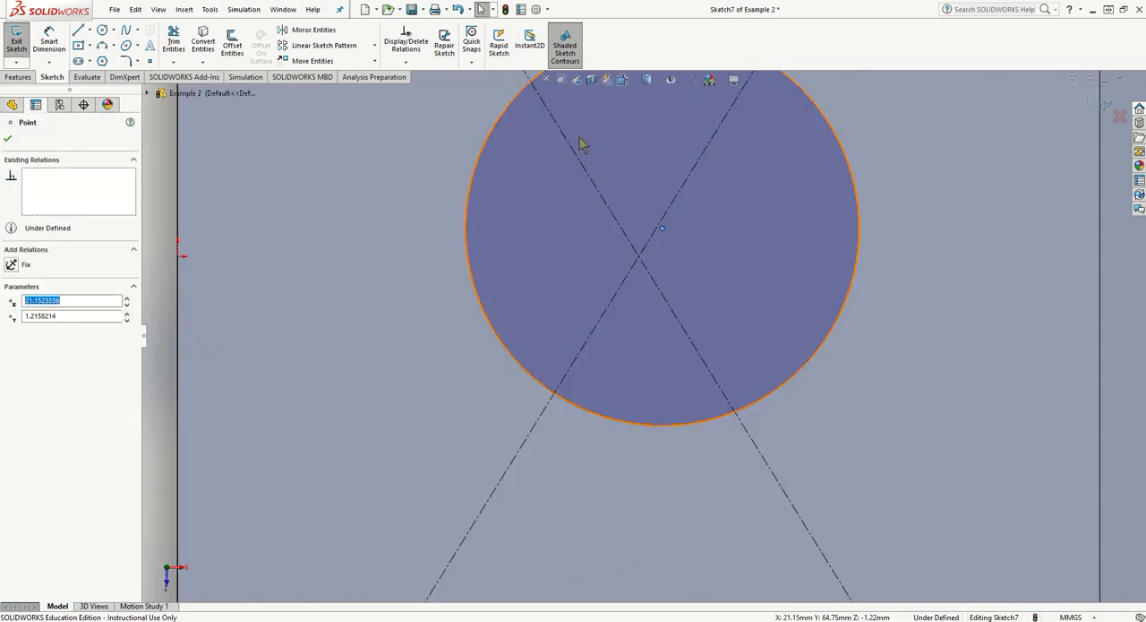
left_click(408, 63)
left_click(422, 92)
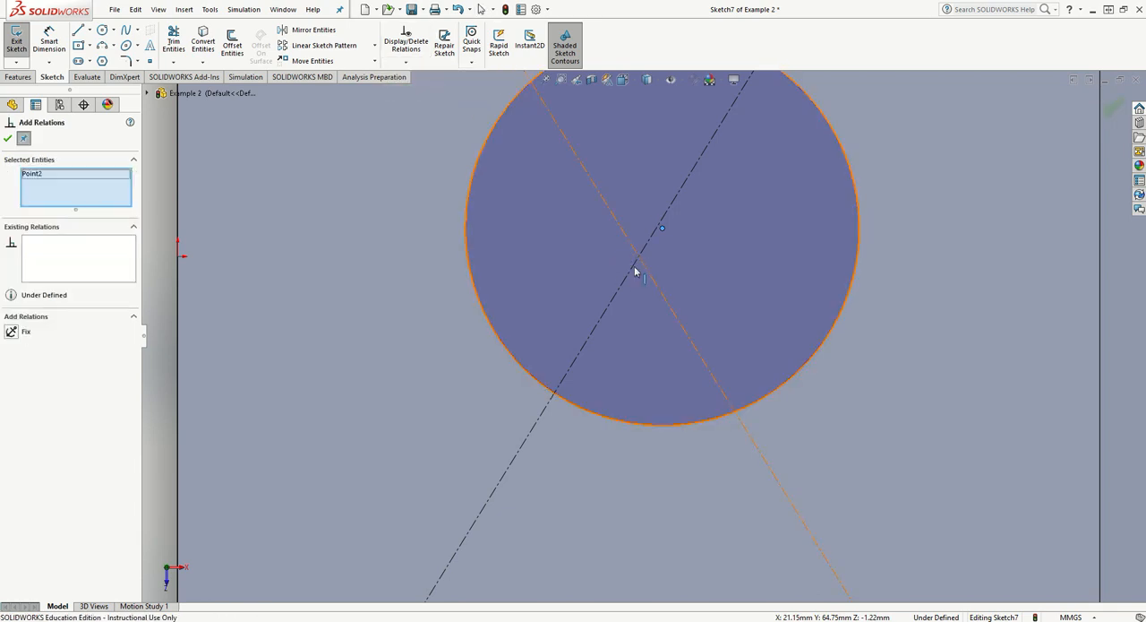
right_click(75, 174)
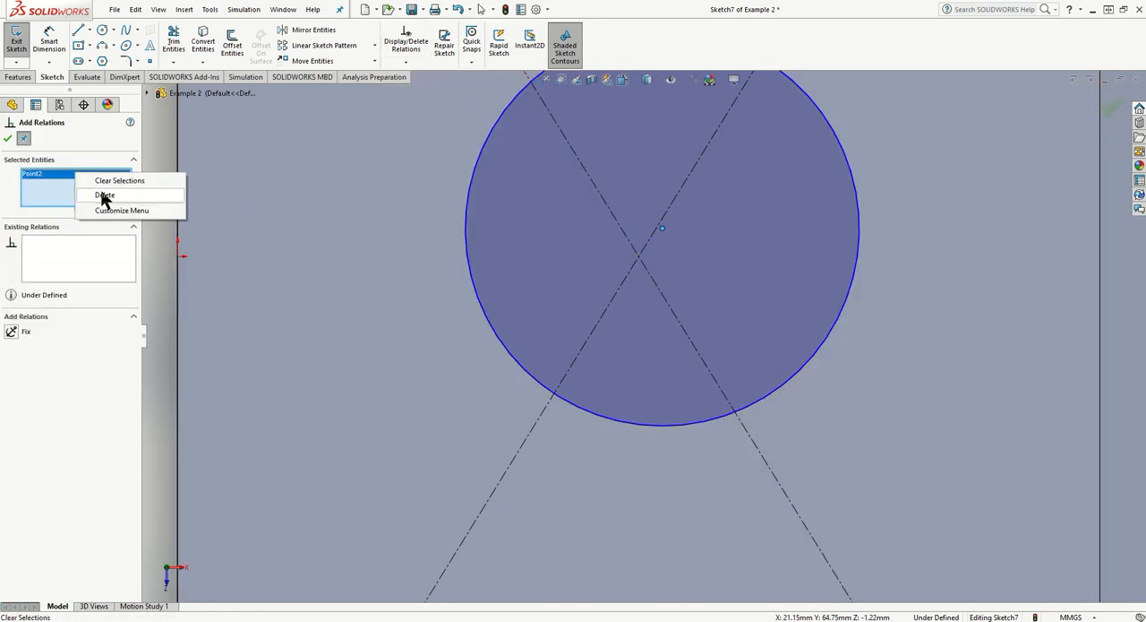
left_click(106, 195)
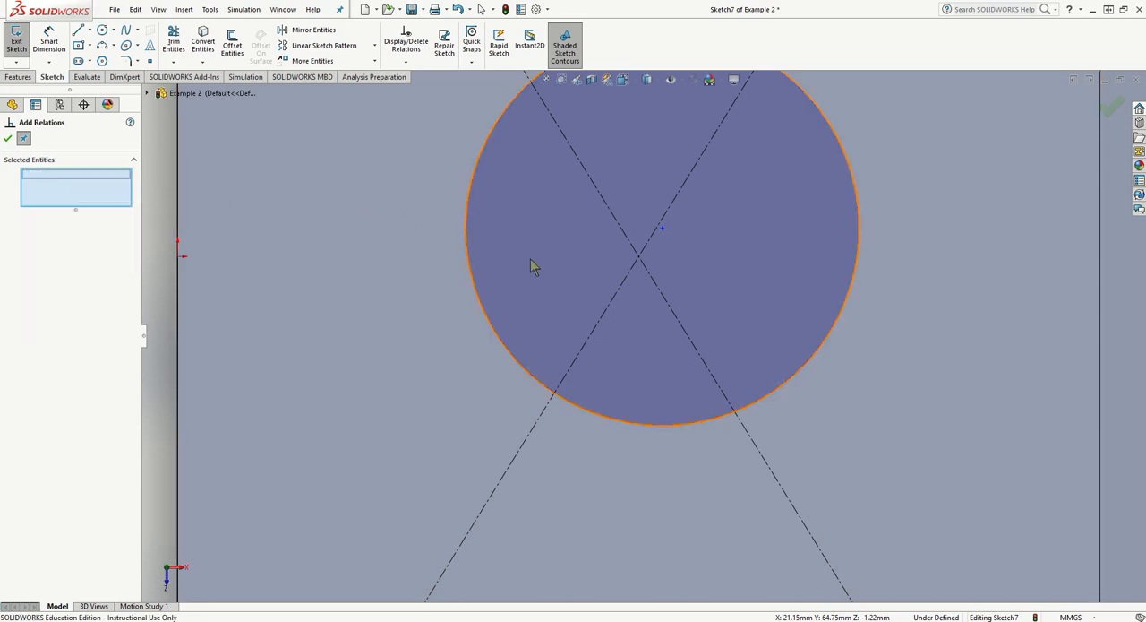
left_click(638, 260)
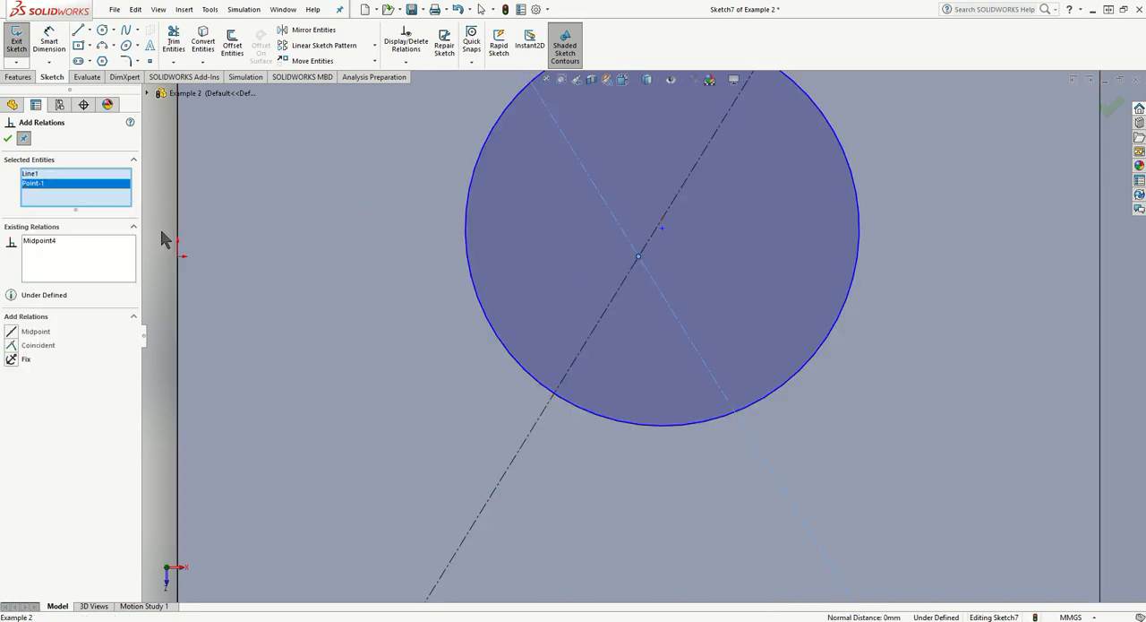
right_click(31, 176)
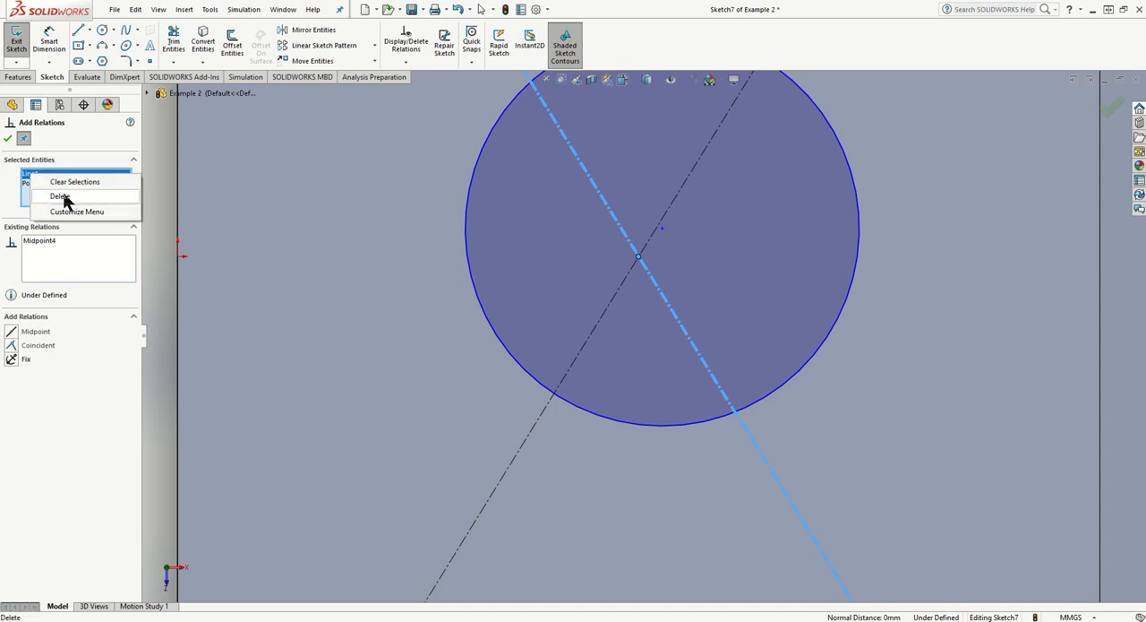
left_click(54, 198)
left_click(663, 230)
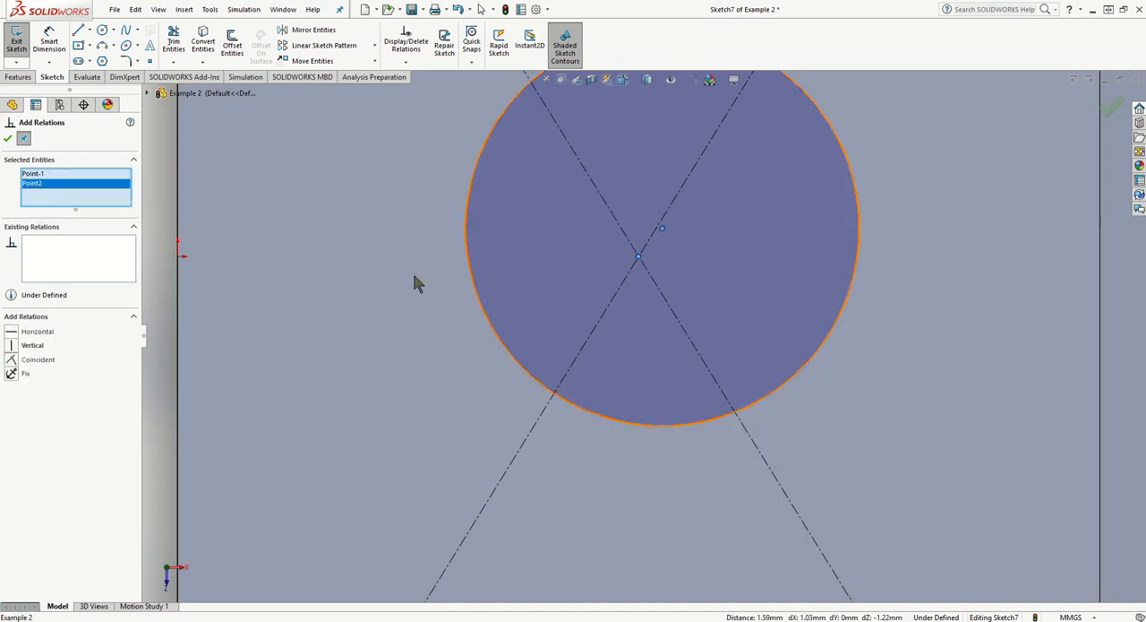
left_click(11, 360)
scroll(507, 374, "up", 5)
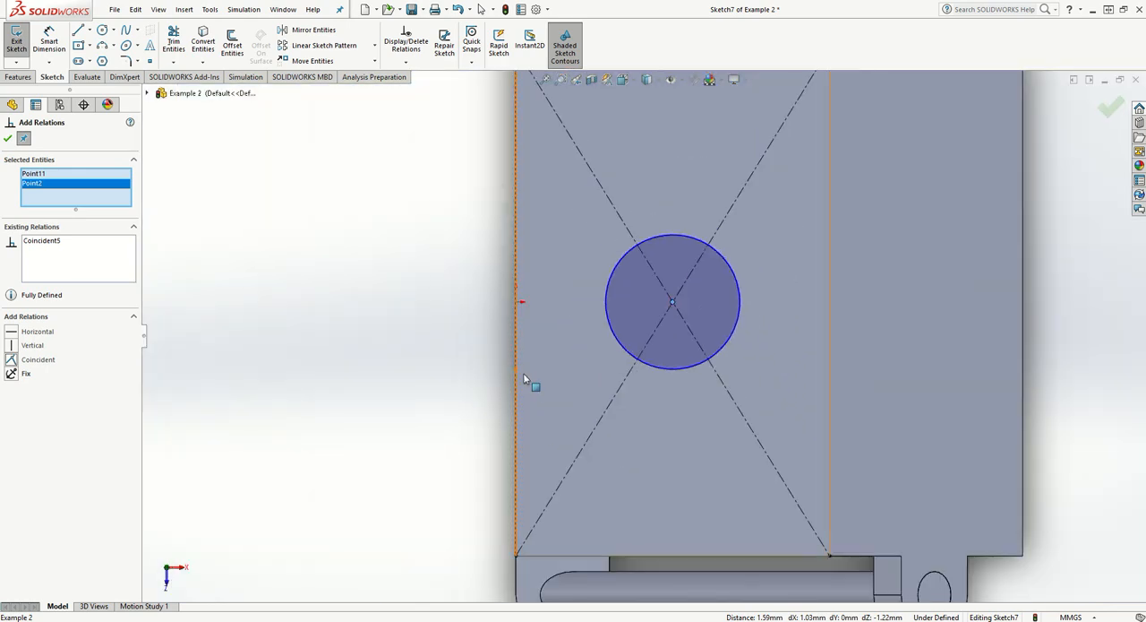
- Dimension the circle's diameter and link it to the global variable C (22 mm)
left_click(47, 43)
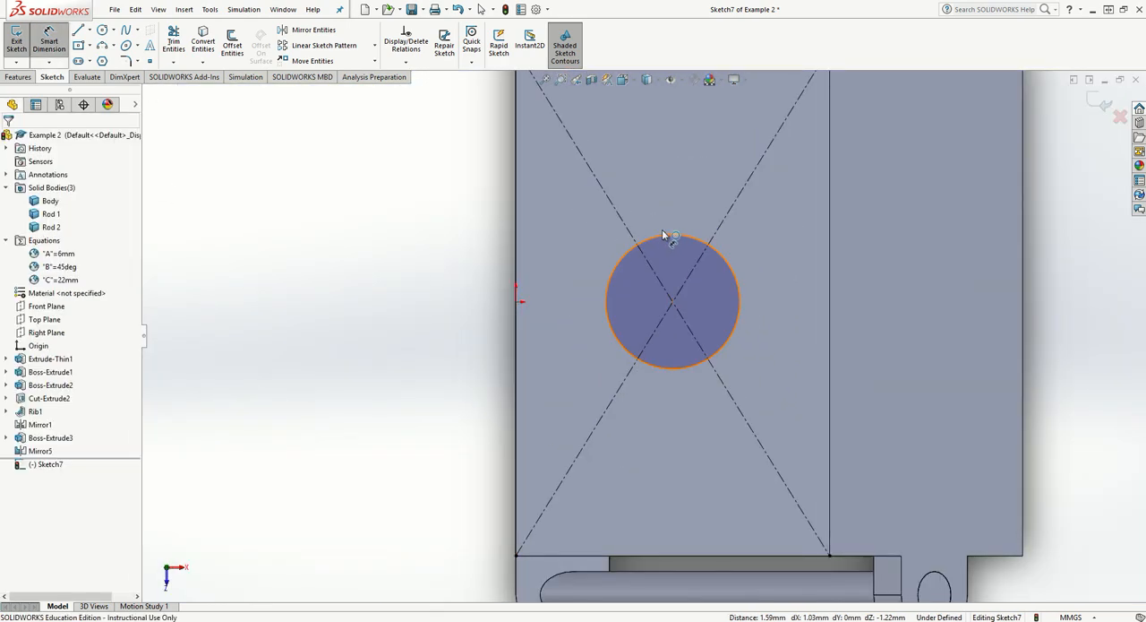
left_click(662, 229)
left_click(708, 161)
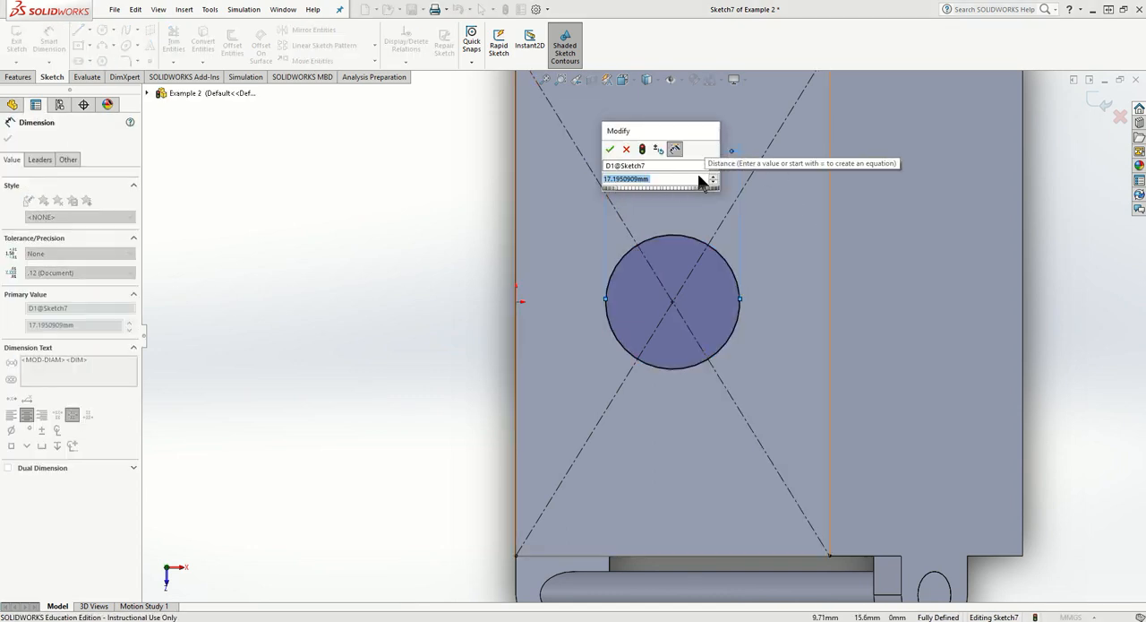
type("=")
mouse_move(708, 191)
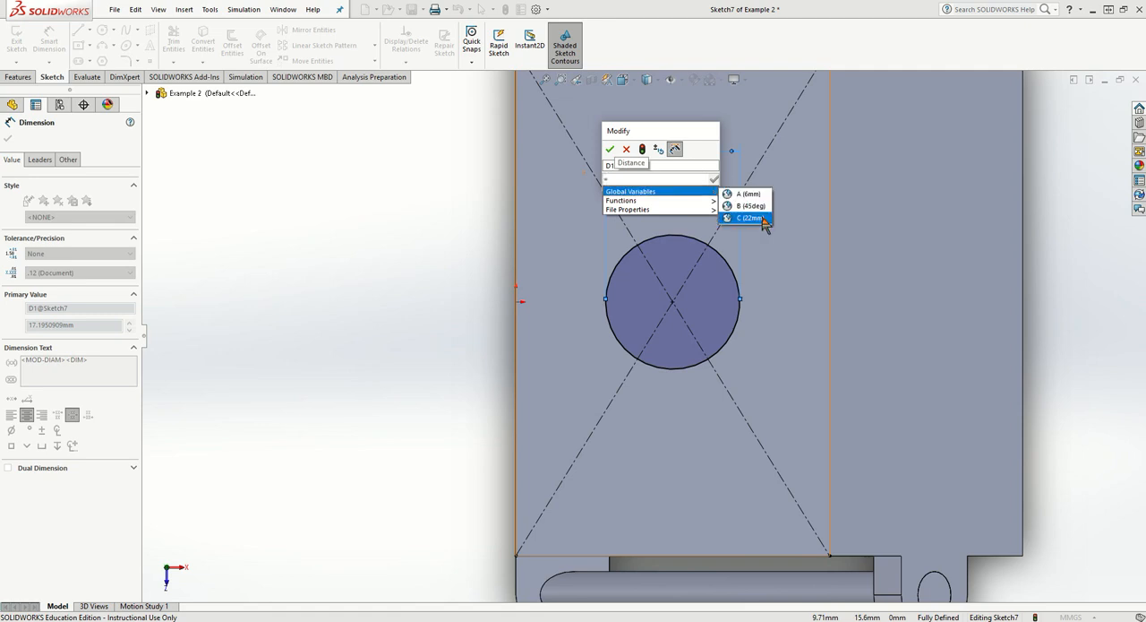
left_click(753, 216)
left_click(610, 148)
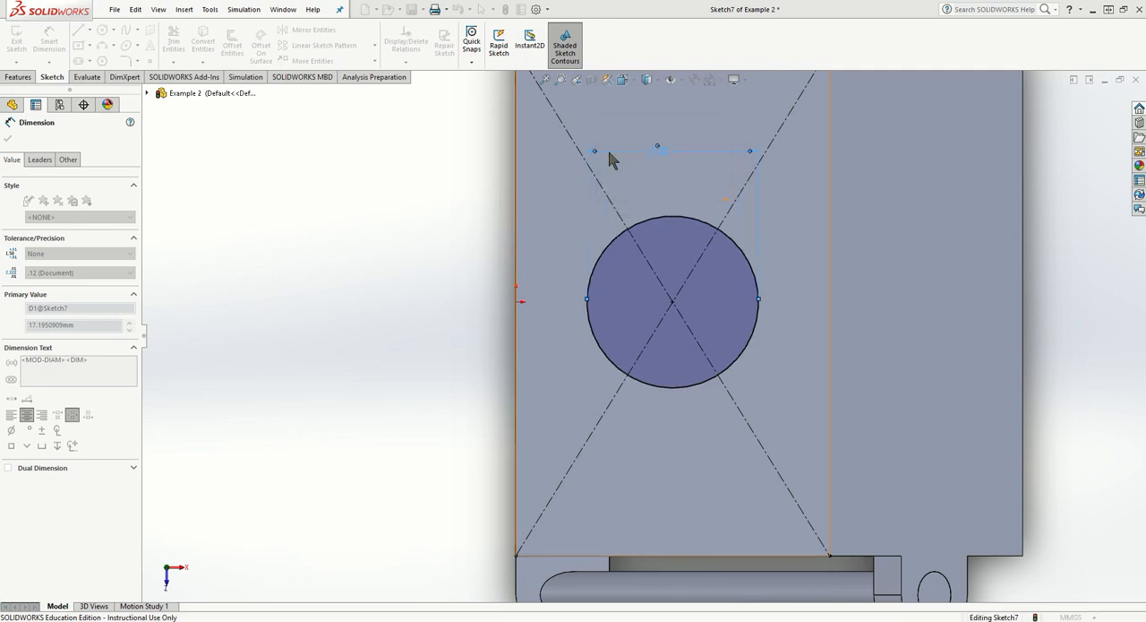
middle_click_drag(403, 251, 400, 121)
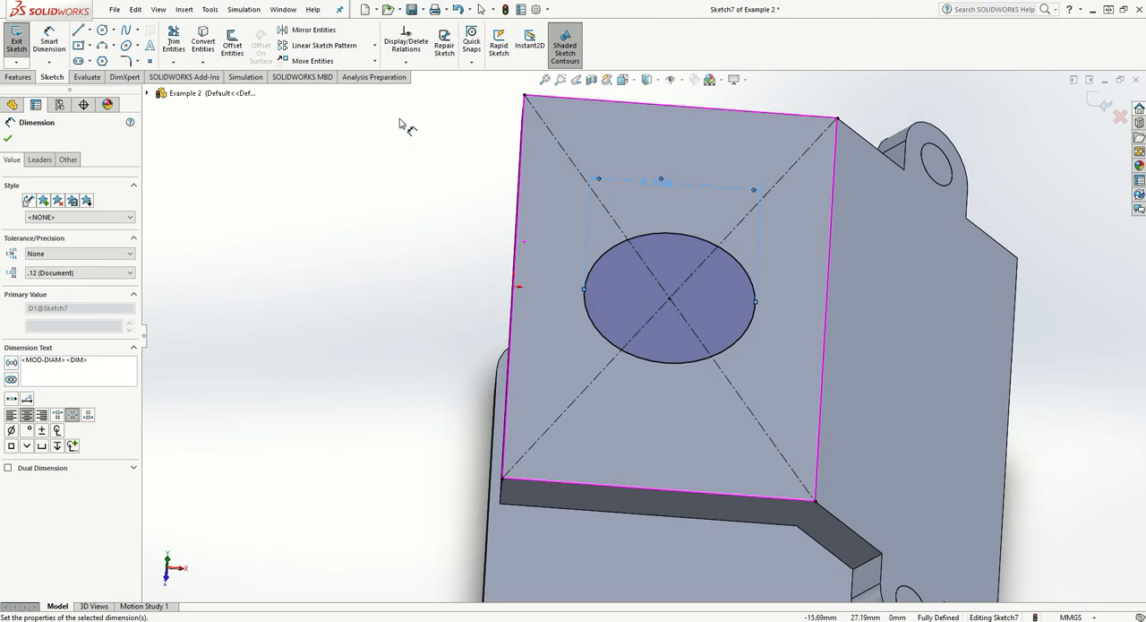
right_click(459, 8)
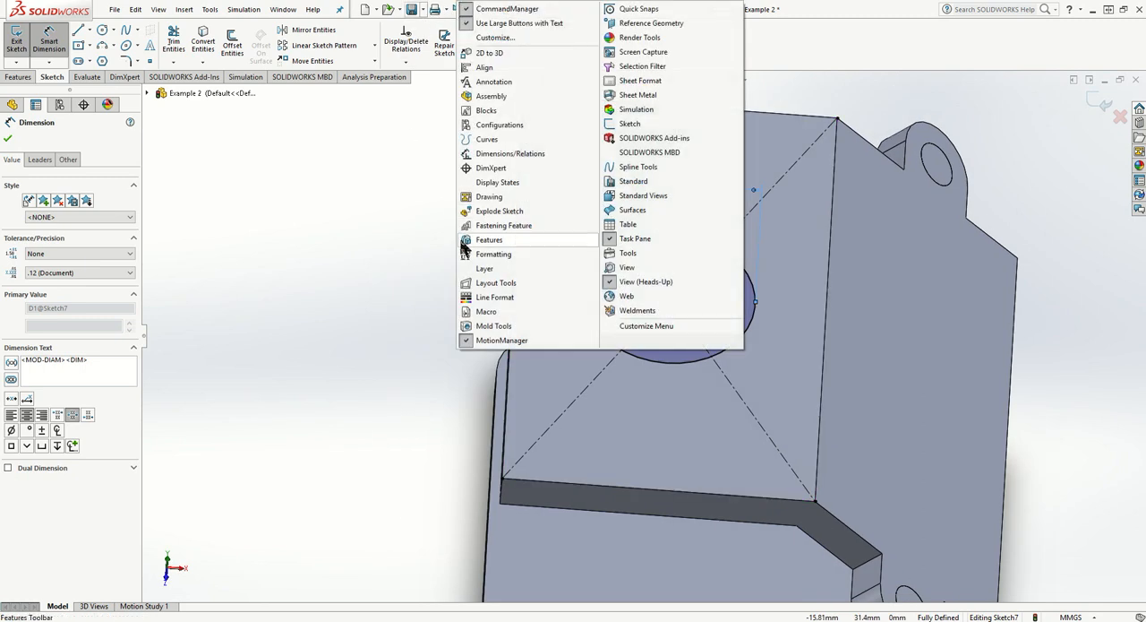
left_click(387, 220)
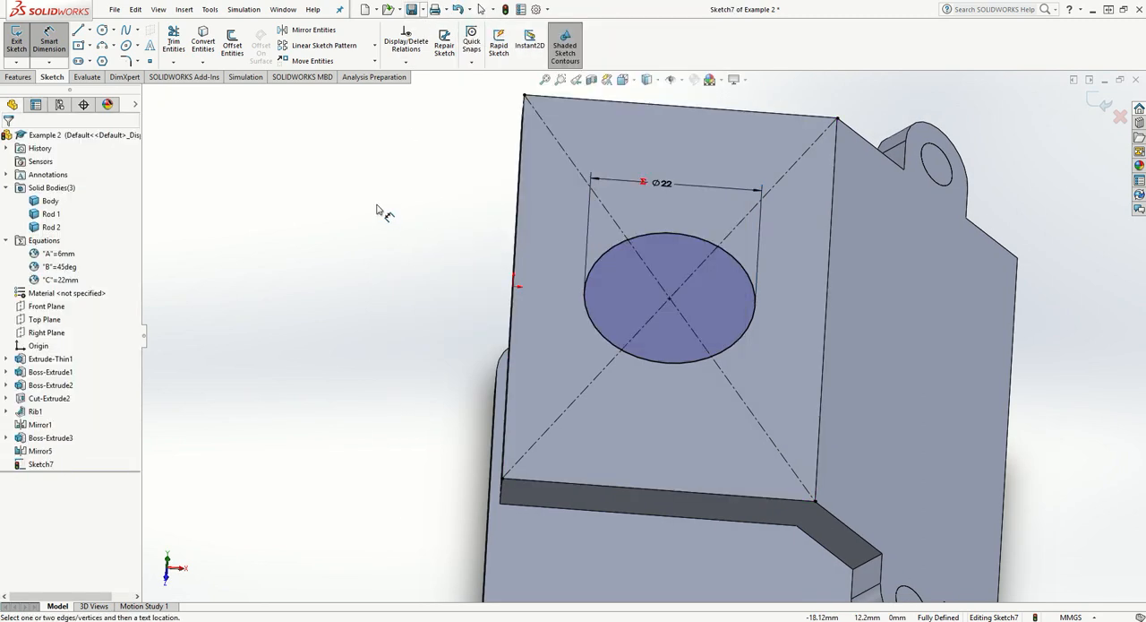
- Extrude-cut the circle through the top plate with Offset From Surface, ending 3 mm from the base plate's underside
left_click(18, 77)
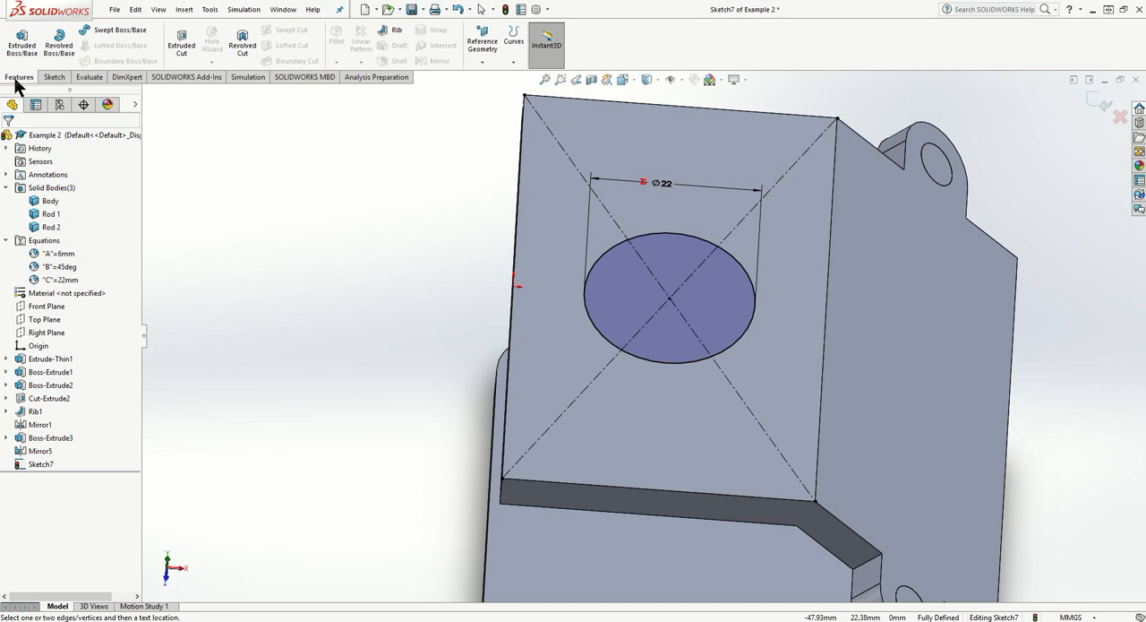
left_click(179, 40)
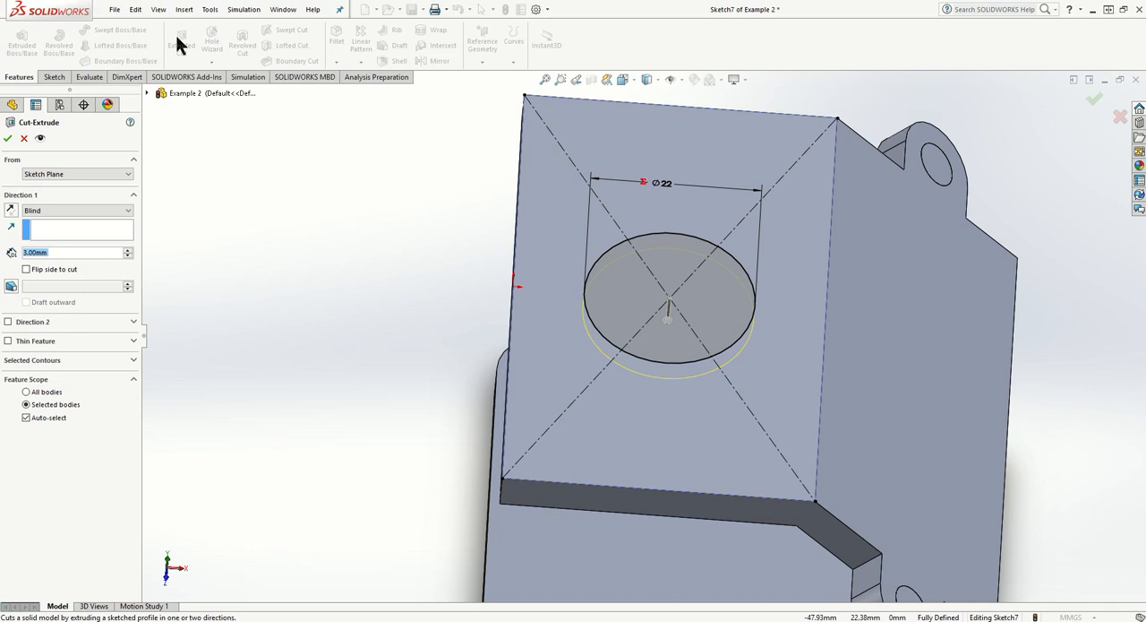
middle_click_drag(430, 306, 457, 269)
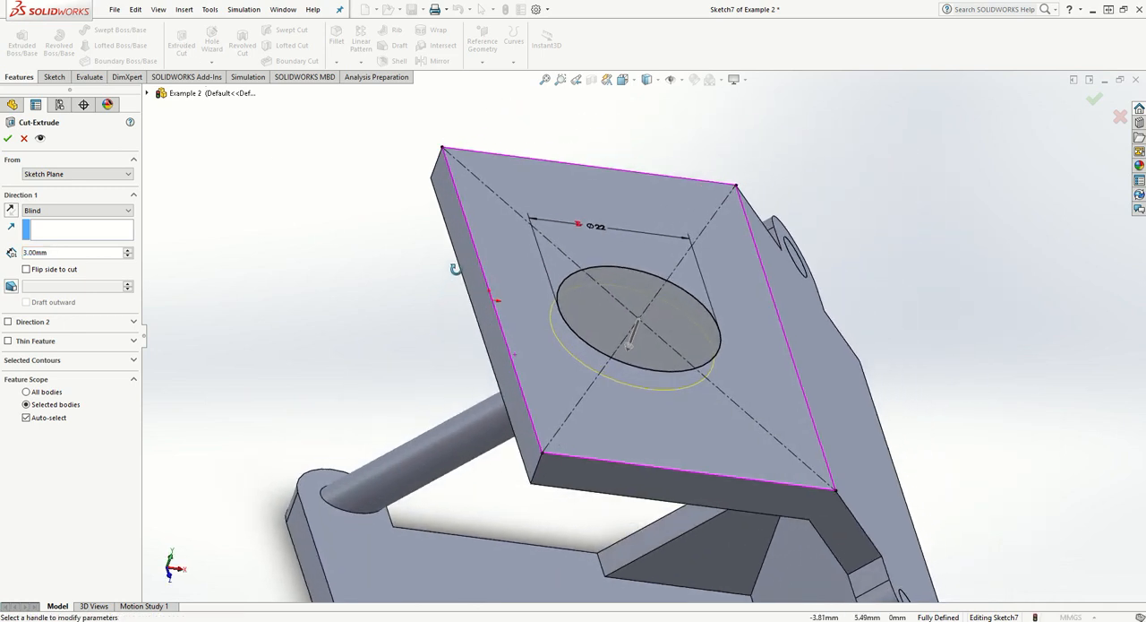
scroll(427, 337, "up", 5)
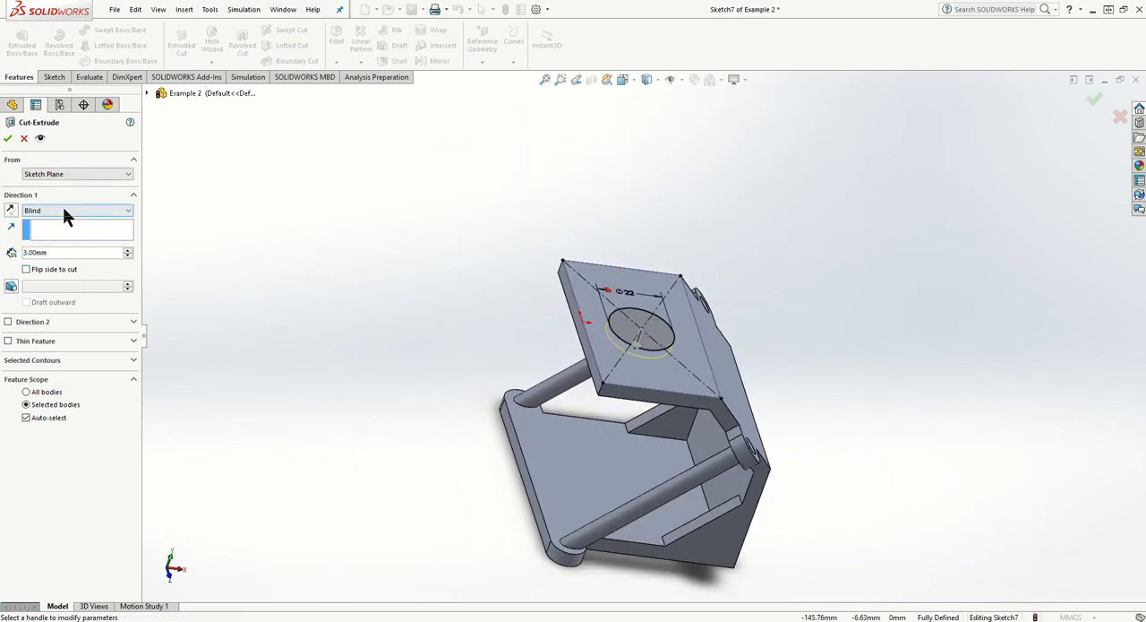
left_click(64, 211)
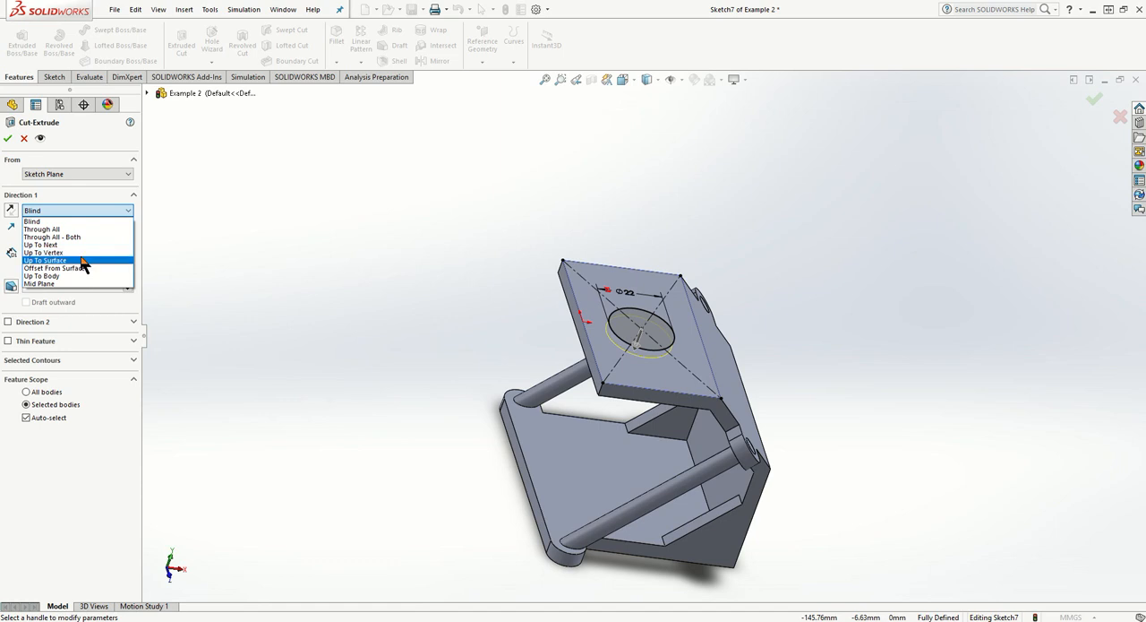
left_click(74, 268)
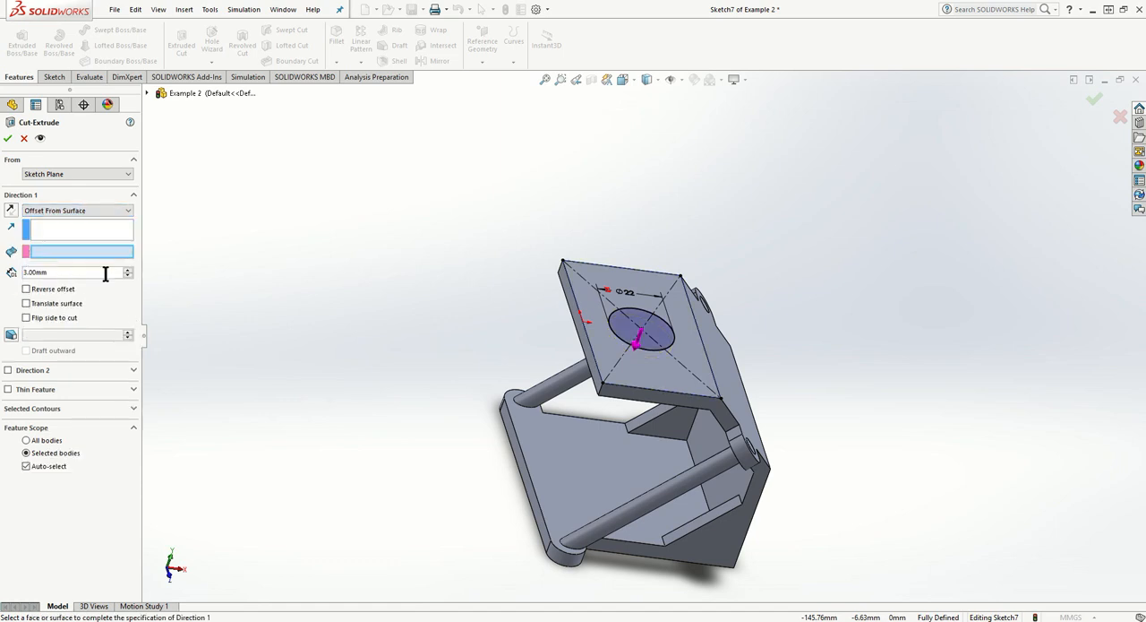
middle_click_drag(361, 445, 409, 222)
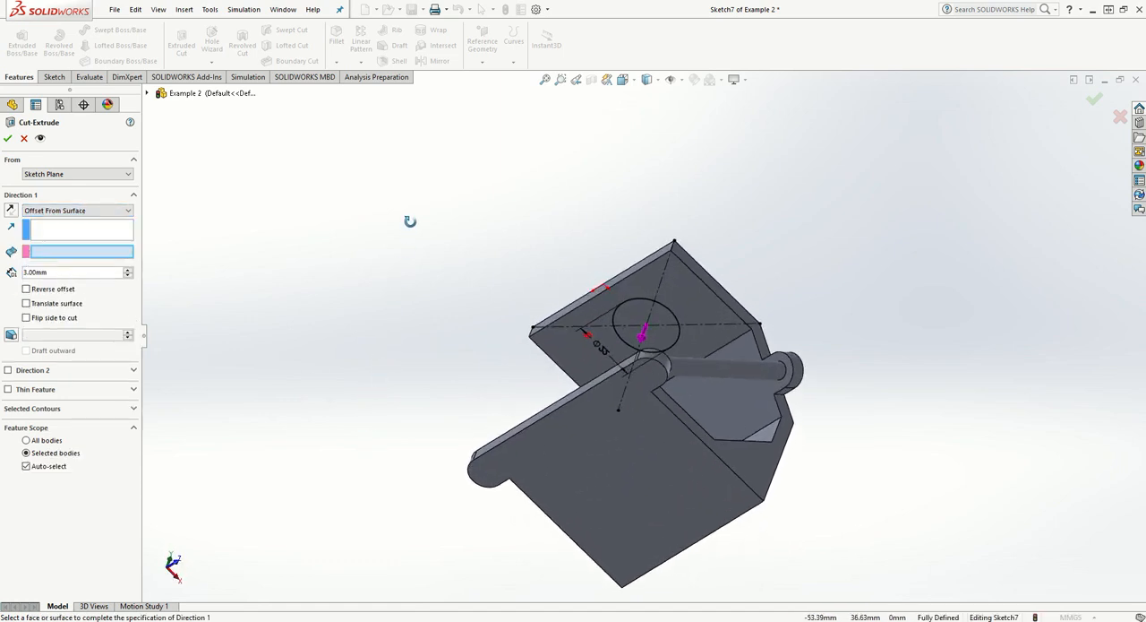
left_click(590, 458)
middle_click_drag(457, 404, 355, 522)
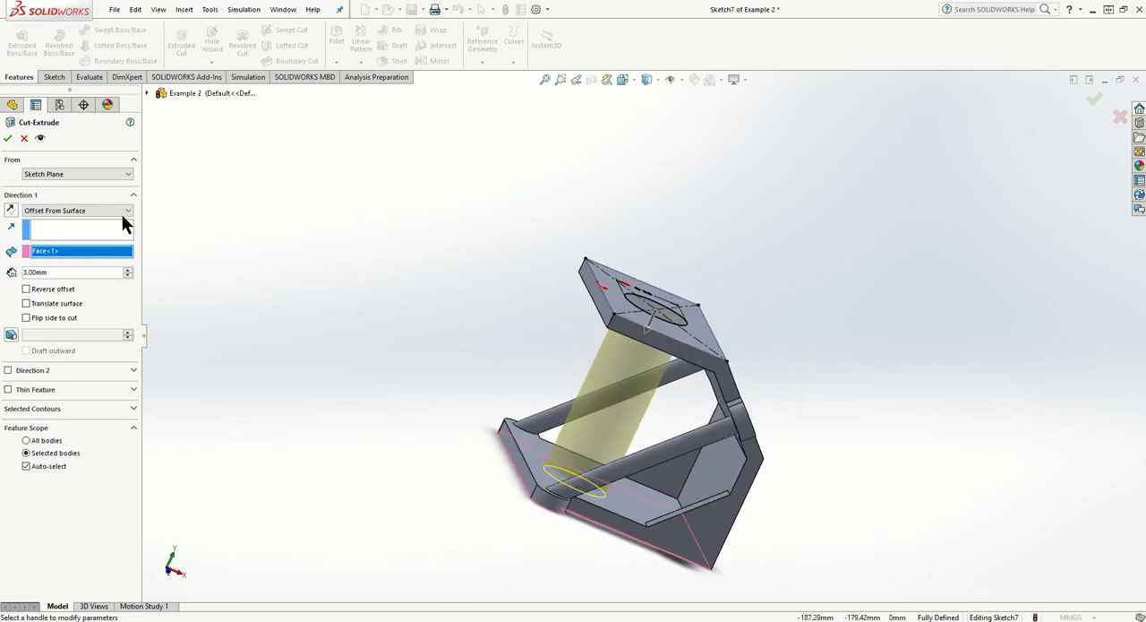
left_click(6, 138)
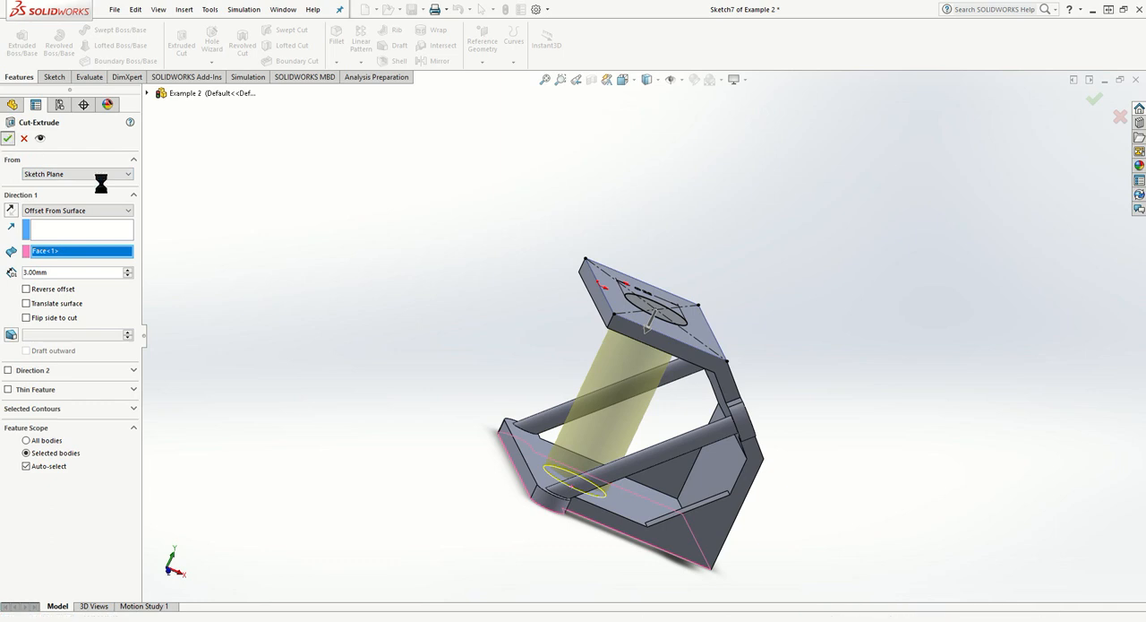
- Start a new sketch on the top plate's upper face and view it square-on
middle_click_drag(440, 271, 303, 383)
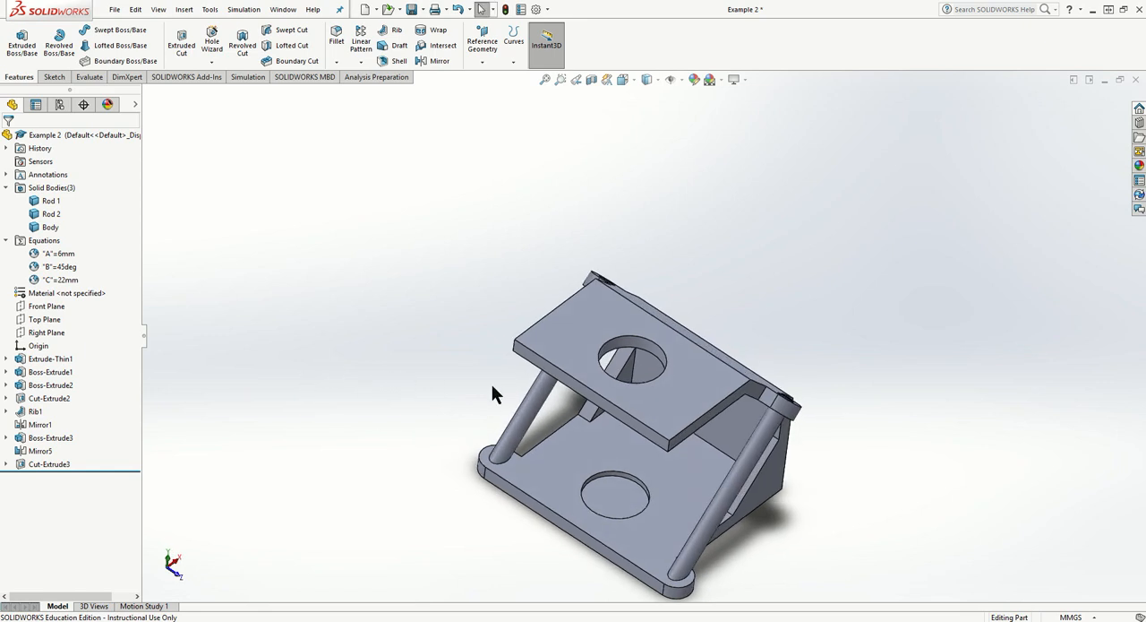
middle_click_drag(469, 353, 430, 338)
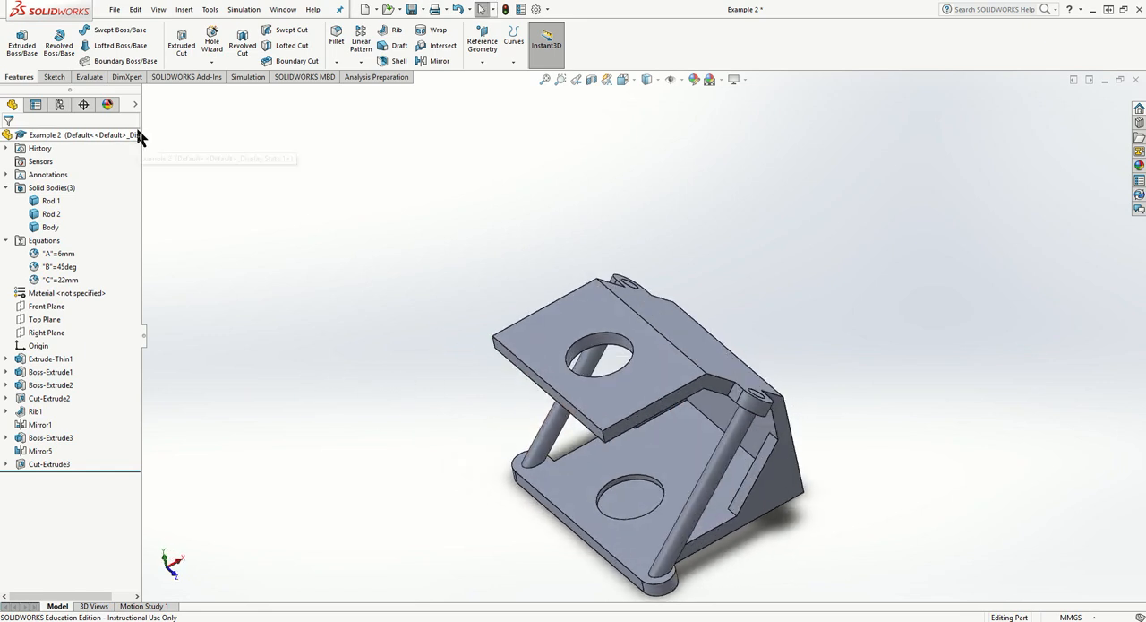
left_click(56, 79)
left_click(17, 38)
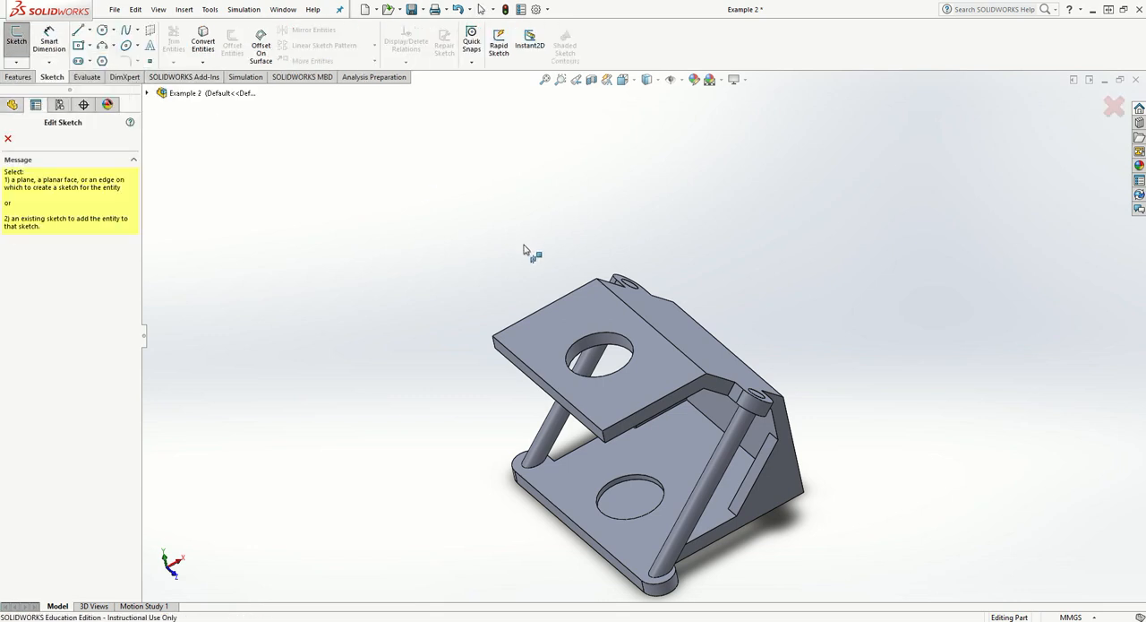
left_click(560, 326)
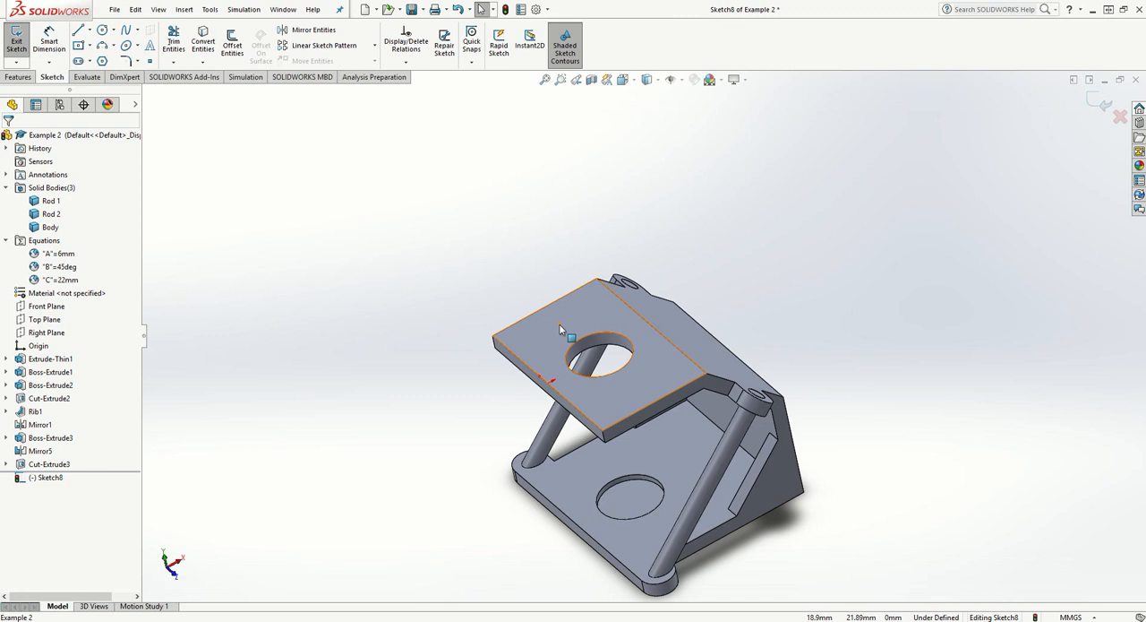
middle_click_drag(766, 296, 728, 305)
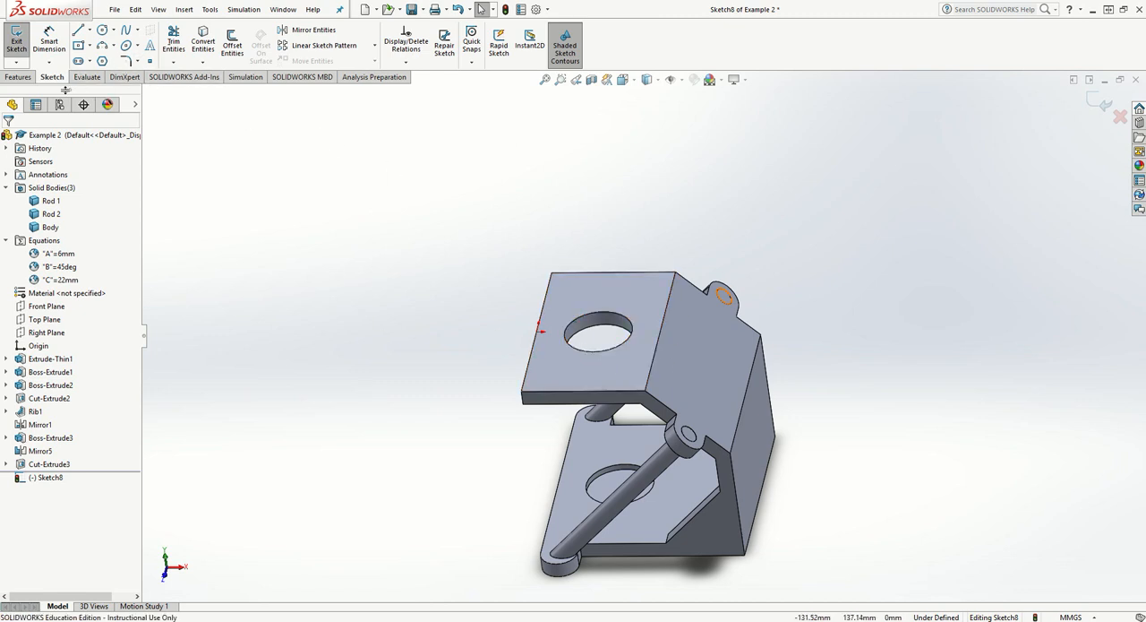
right_click(42, 476)
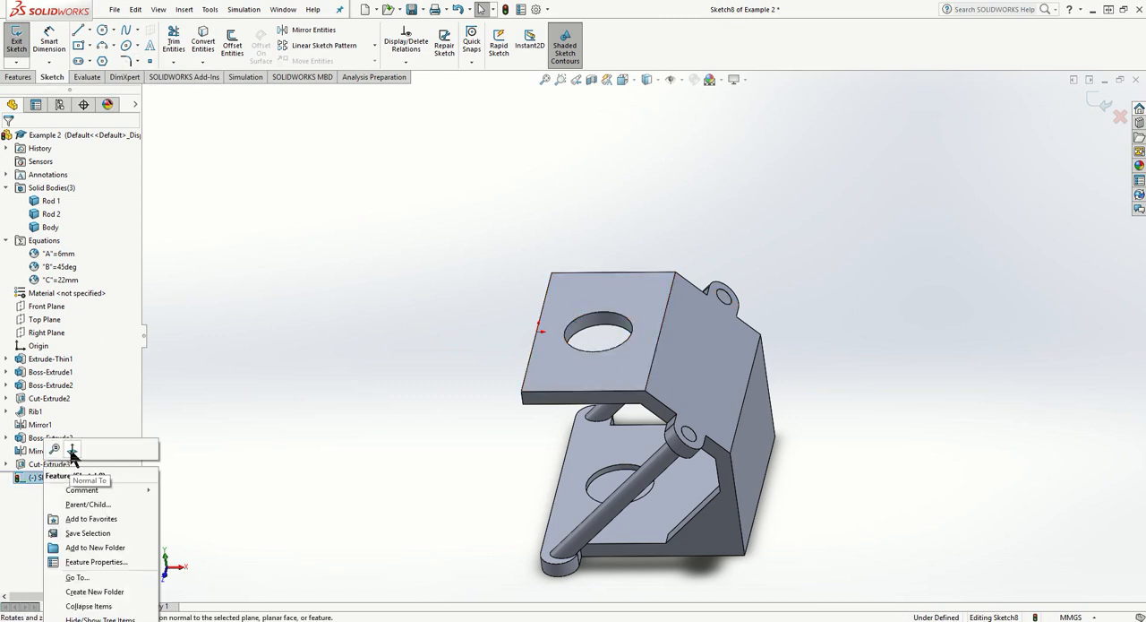
left_click(72, 444)
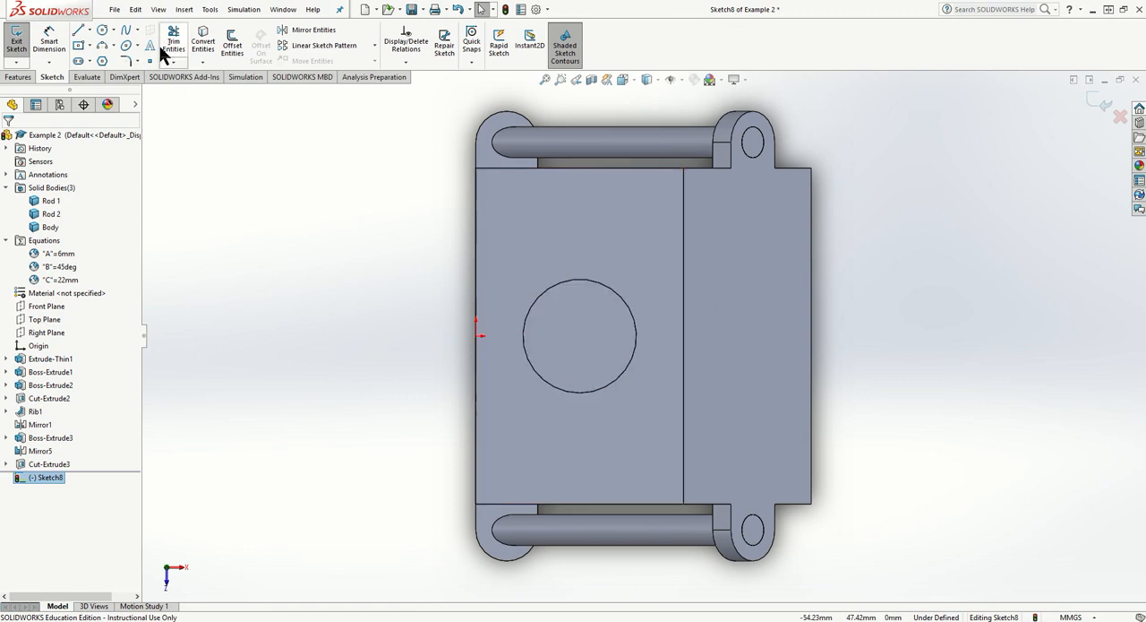
- Offset the top plate's circular hole edge inward by 0.5 mm using the reversed direction
left_click(233, 47)
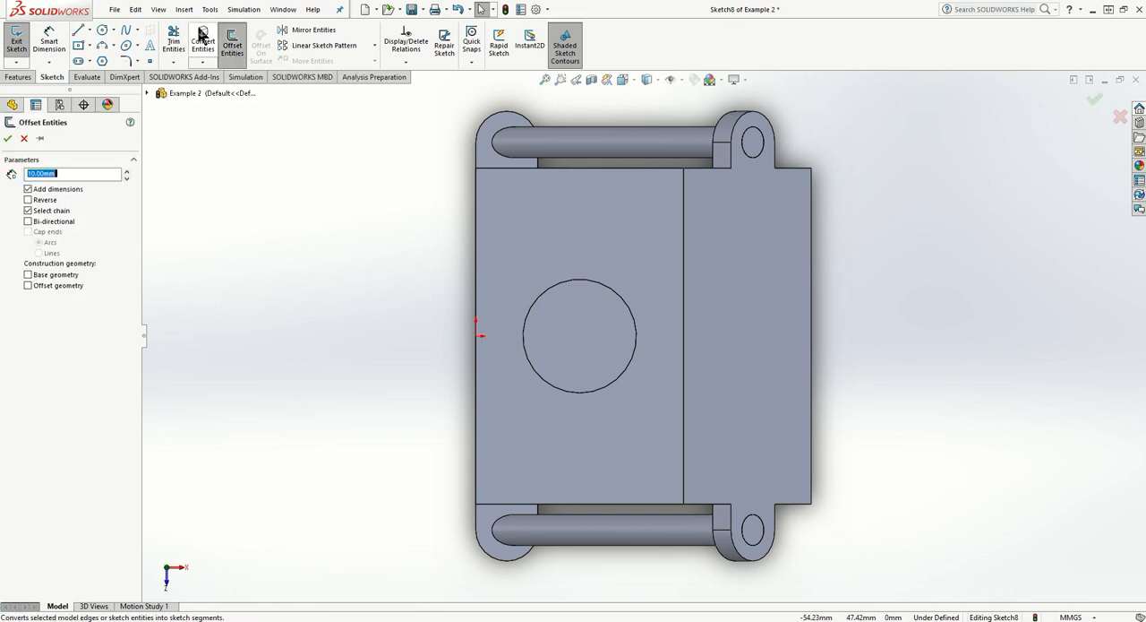
left_click(617, 294)
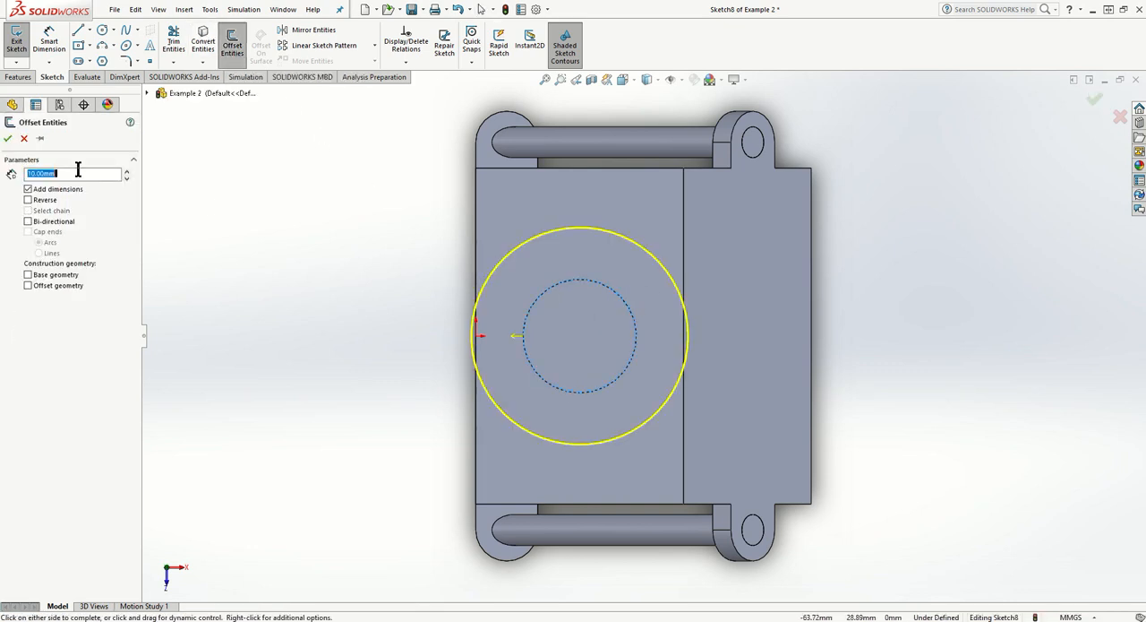
key("Return")
left_click(27, 200)
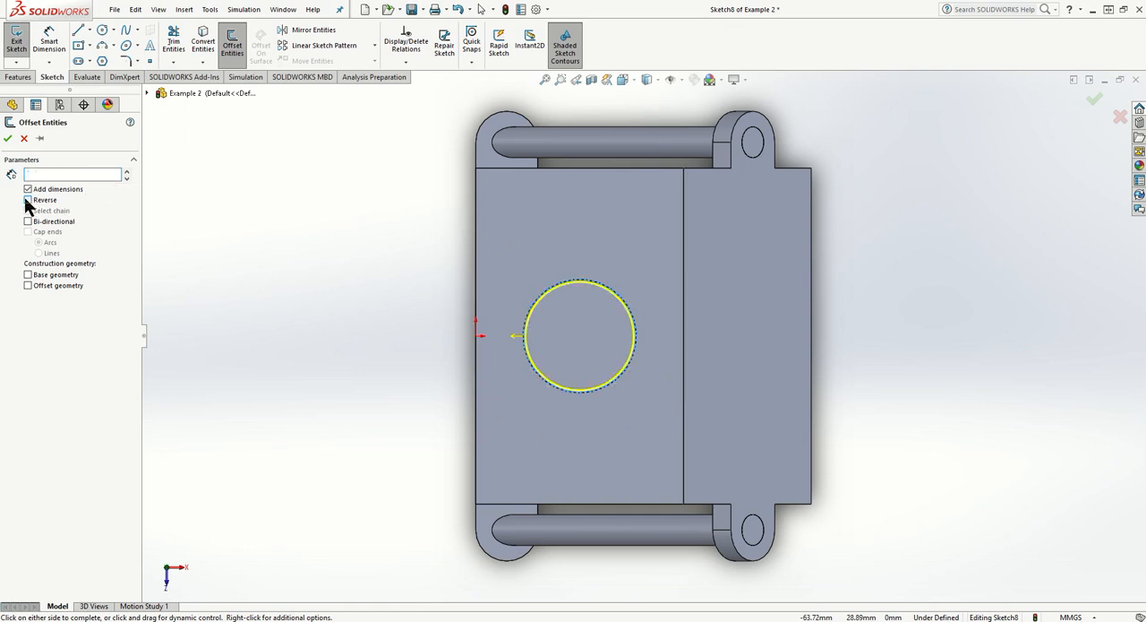
scroll(553, 324, "down", 5)
scroll(542, 315, "down", 2)
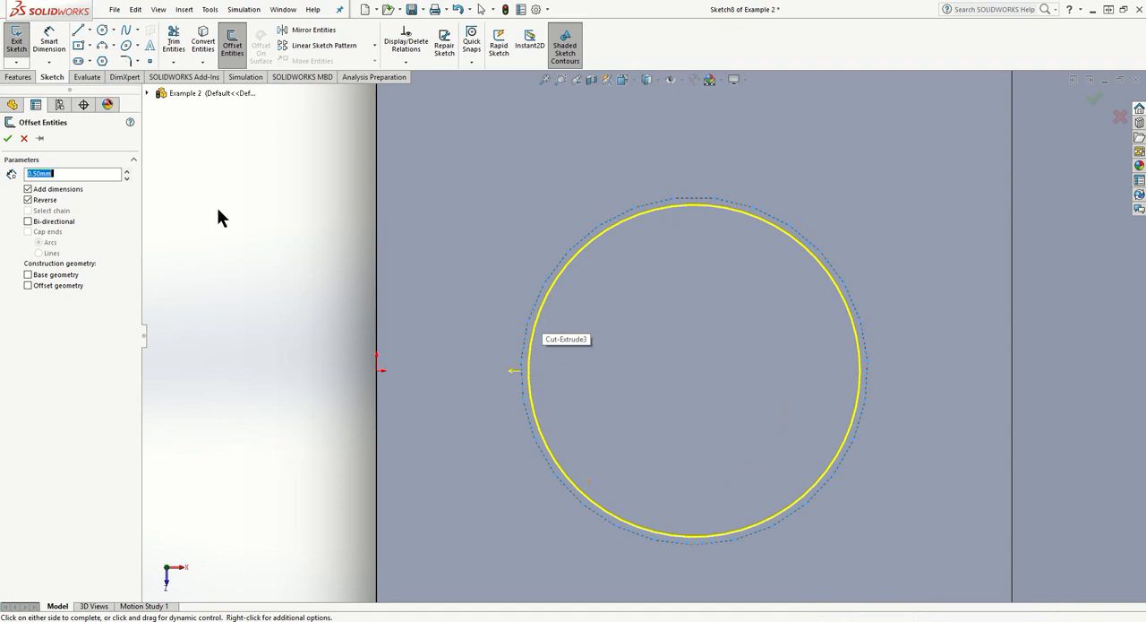
left_click(8, 141)
- Extrude the offset circle downward from the top plate to the base plate's recess with the Up To Next end condition
middle_click_drag(163, 320, 177, 202)
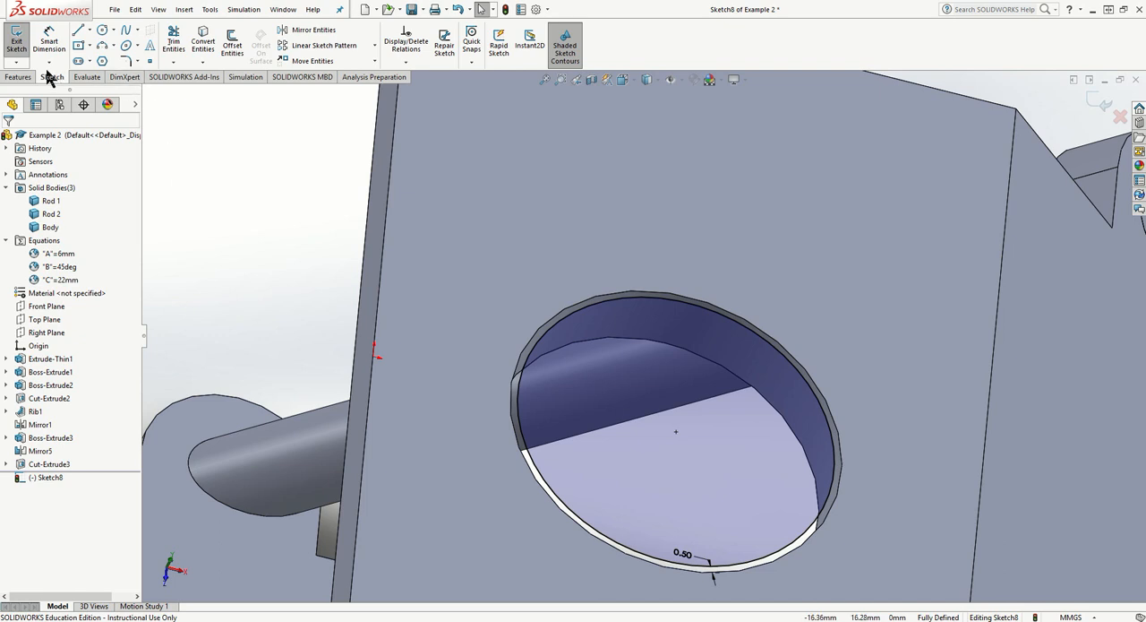
left_click(17, 77)
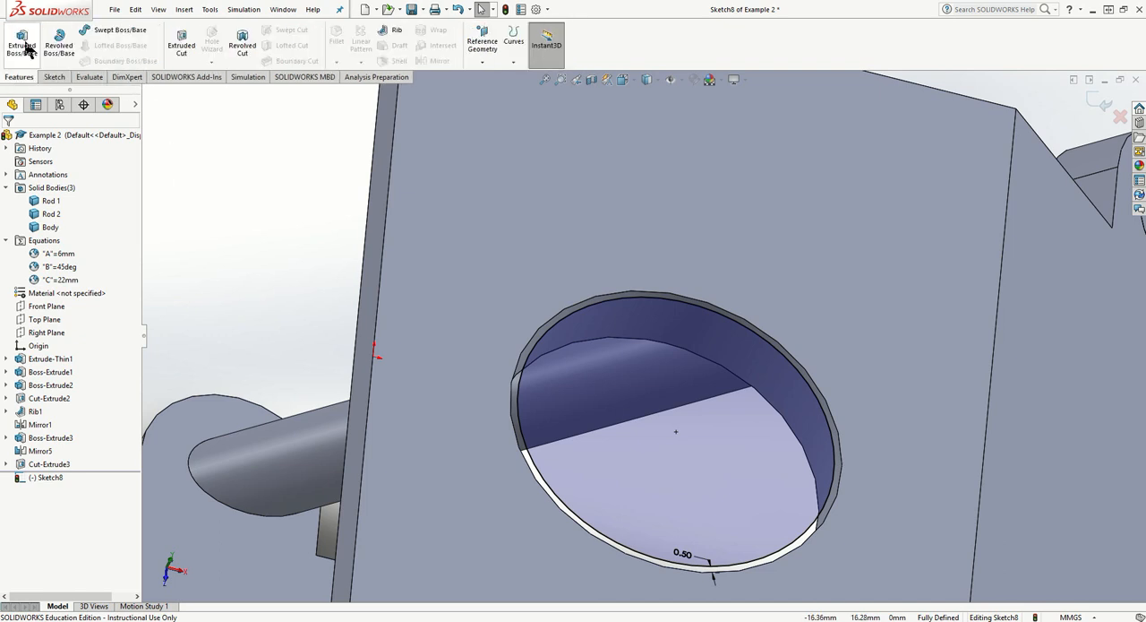
left_click(25, 47)
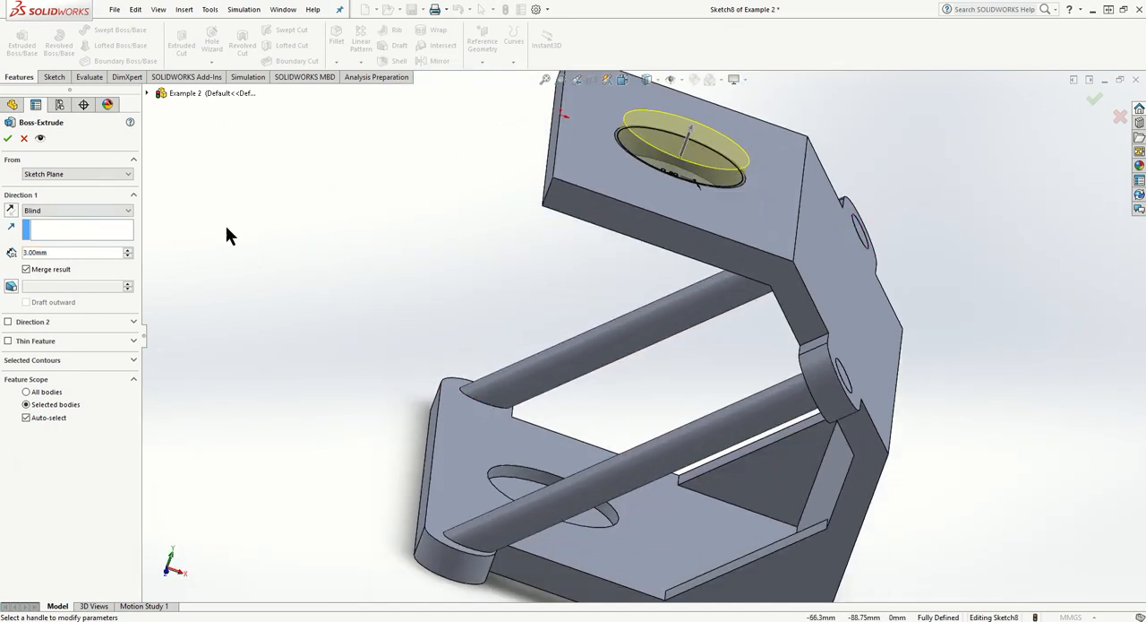
left_click(88, 212)
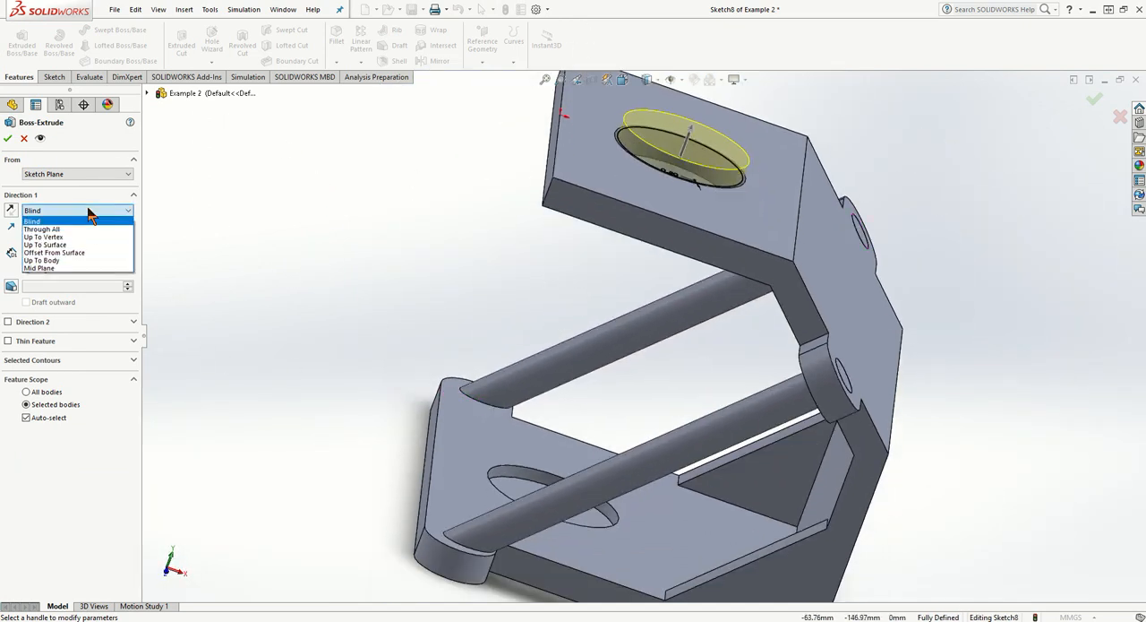
left_click(11, 212)
left_click(11, 211)
left_click(59, 209)
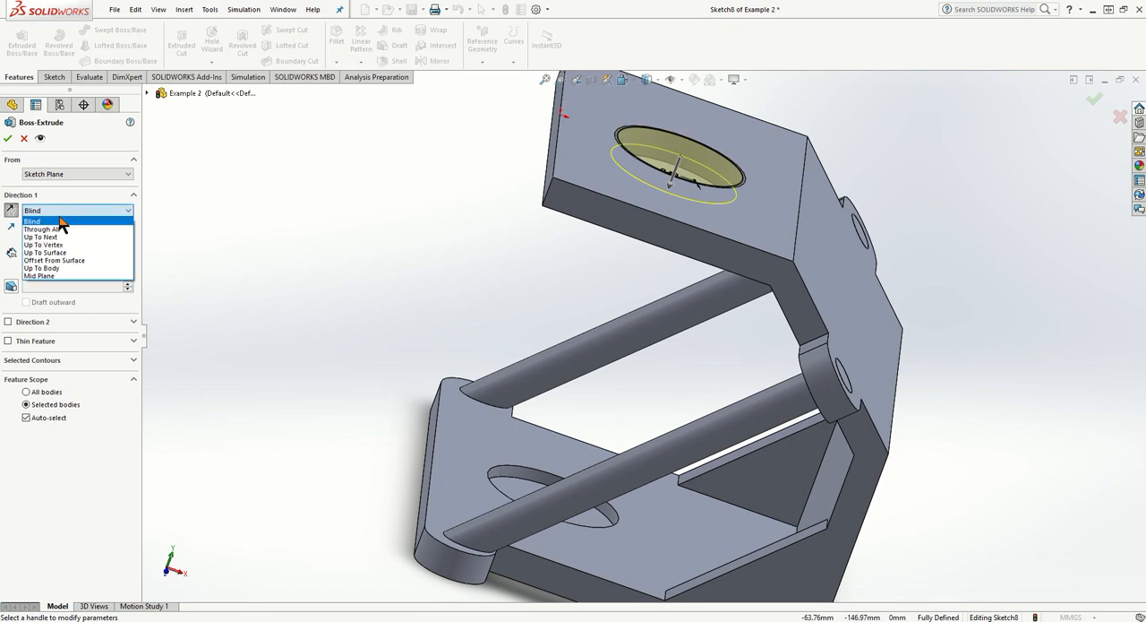
left_click(65, 238)
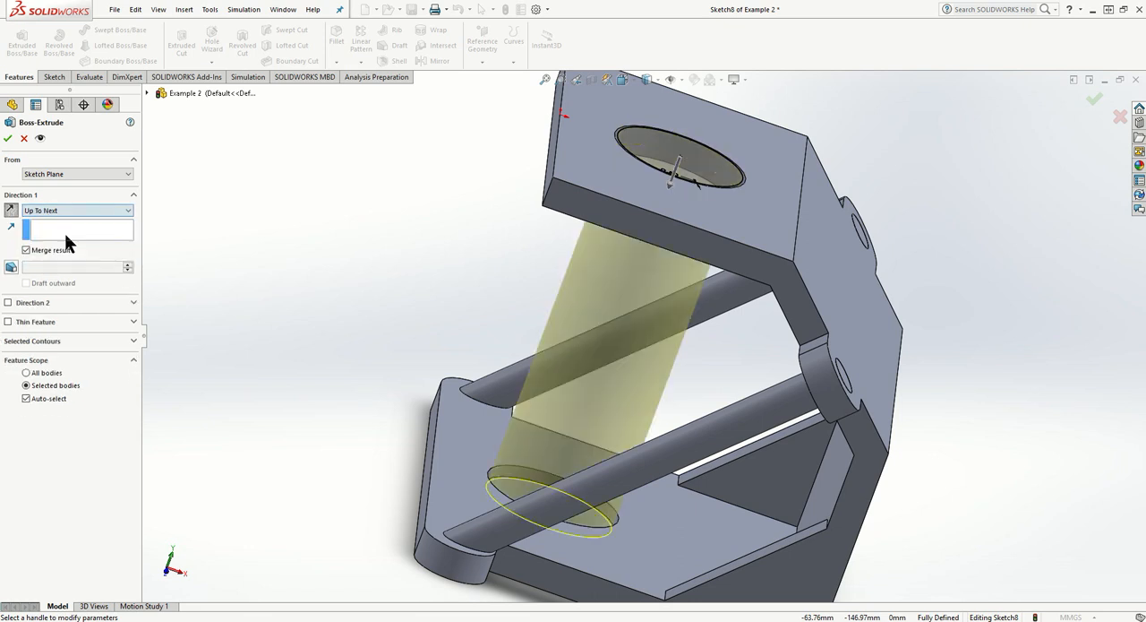
left_click(8, 139)
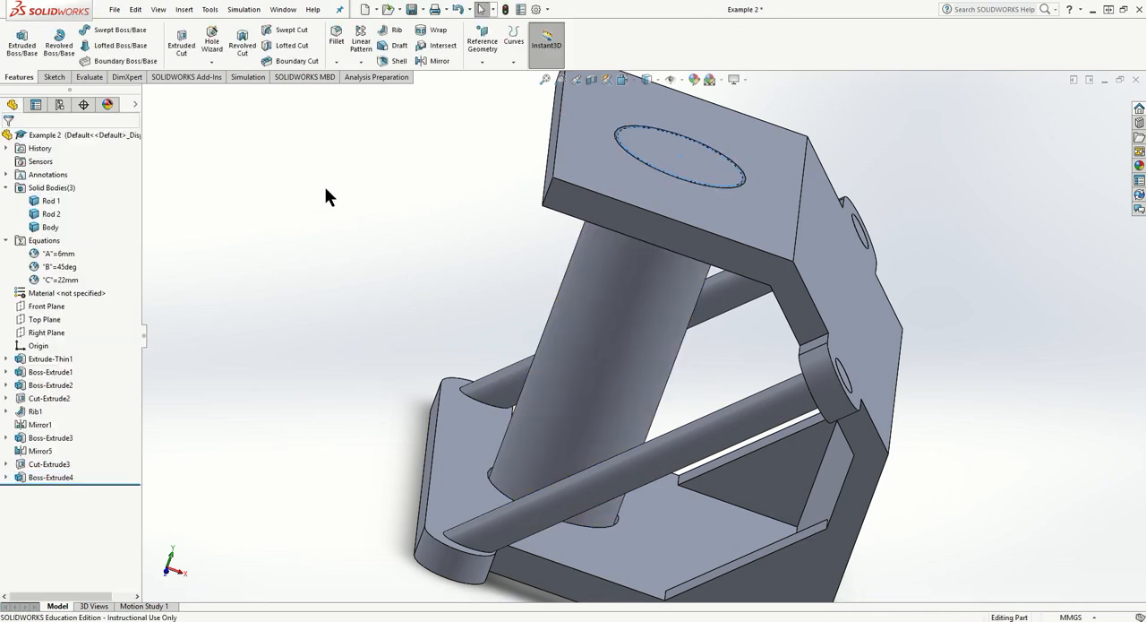
- Edit the cylinder's extrusion and turn off Merge result so that it forms a separate body
left_click(582, 310)
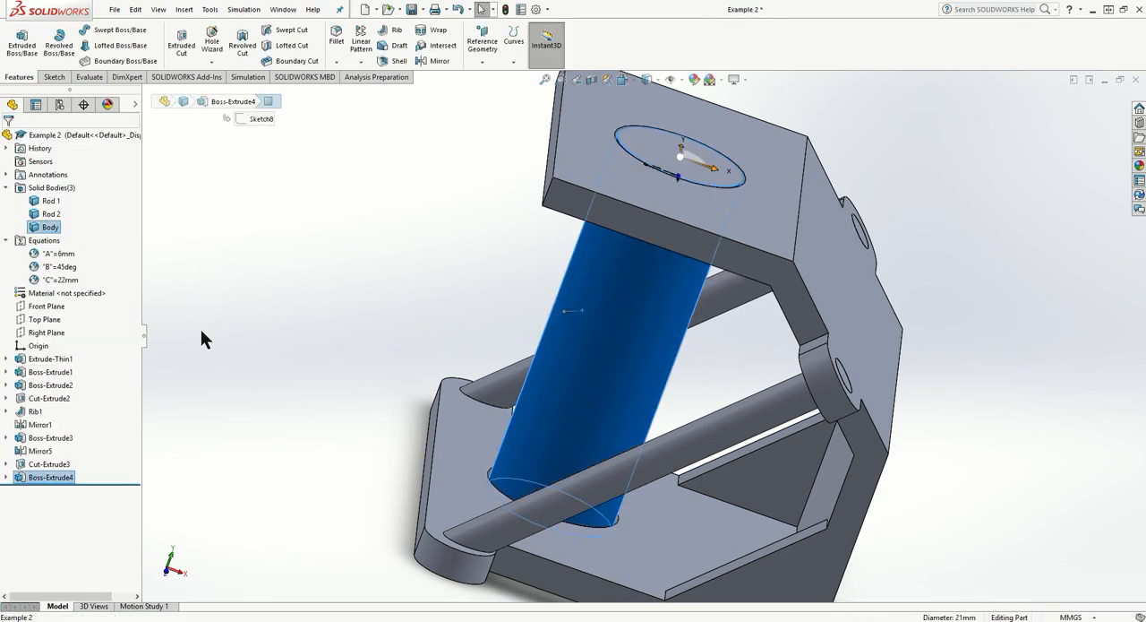
right_click(51, 482)
left_click(60, 345)
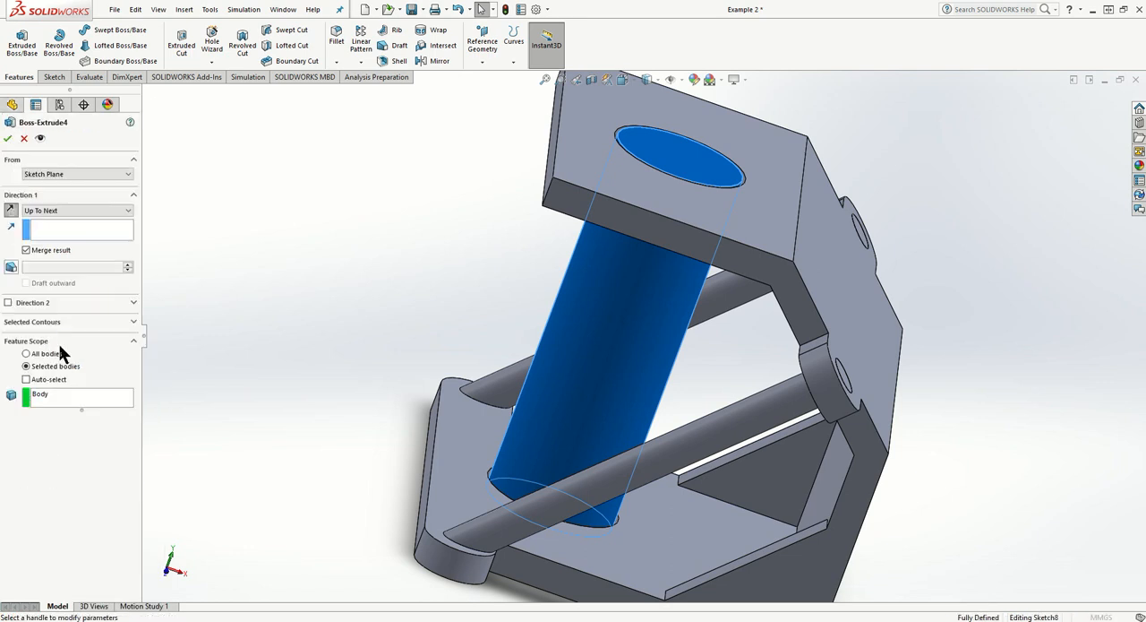
left_click(40, 252)
left_click(8, 138)
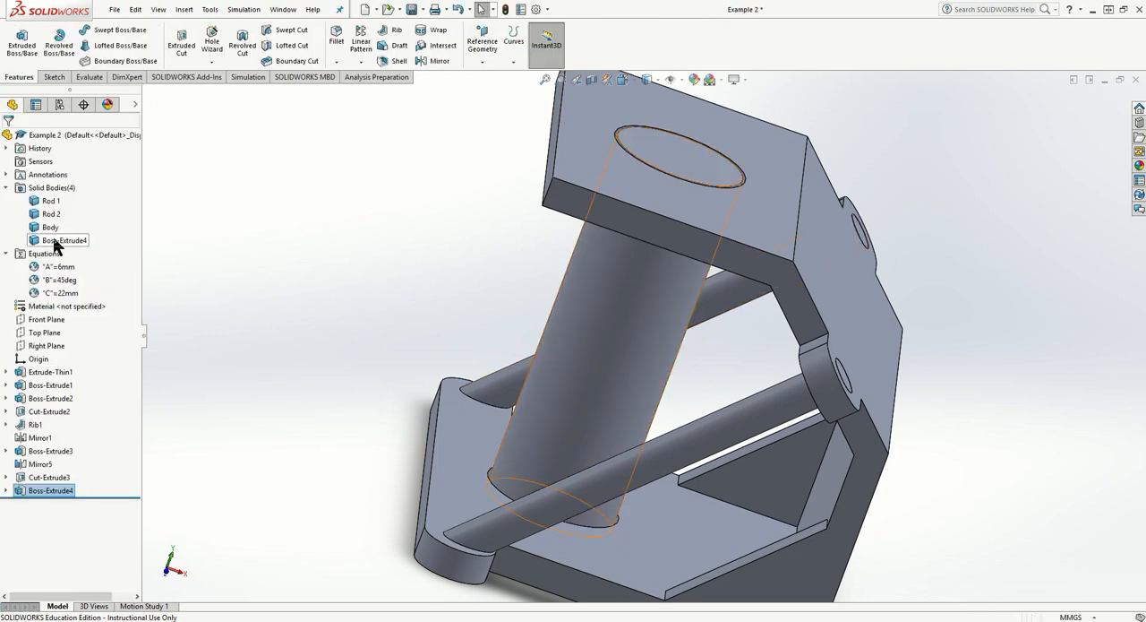
- Start a new sketch on the cylinder's top end face and view it square-on
left_click(390, 218)
middle_click_drag(446, 242, 545, 336)
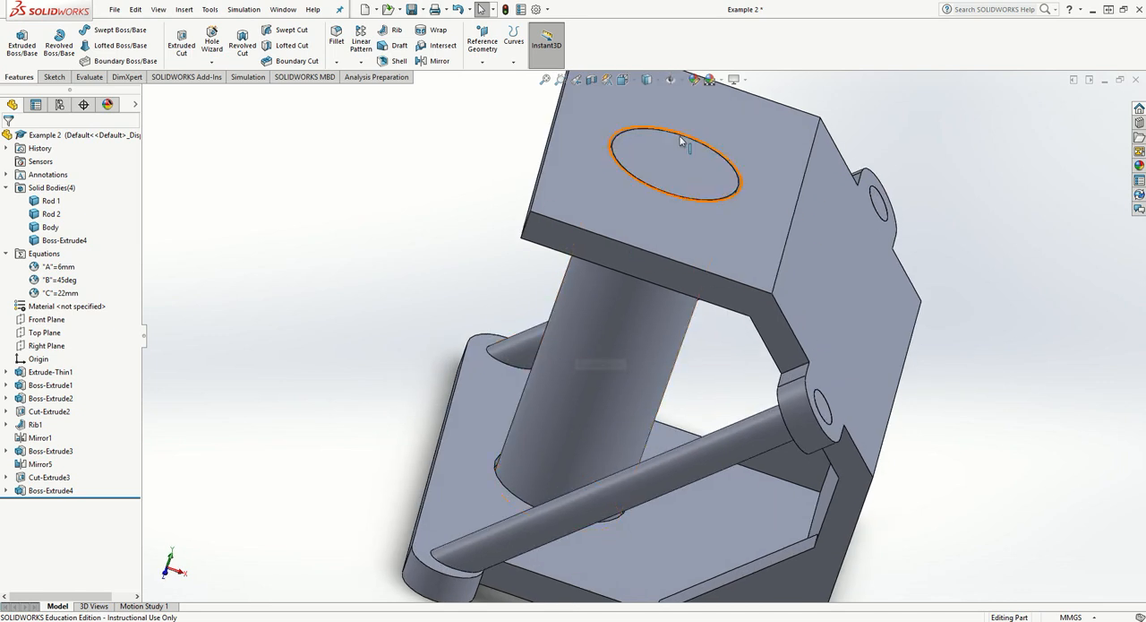
middle_click_drag(660, 168, 450, 136)
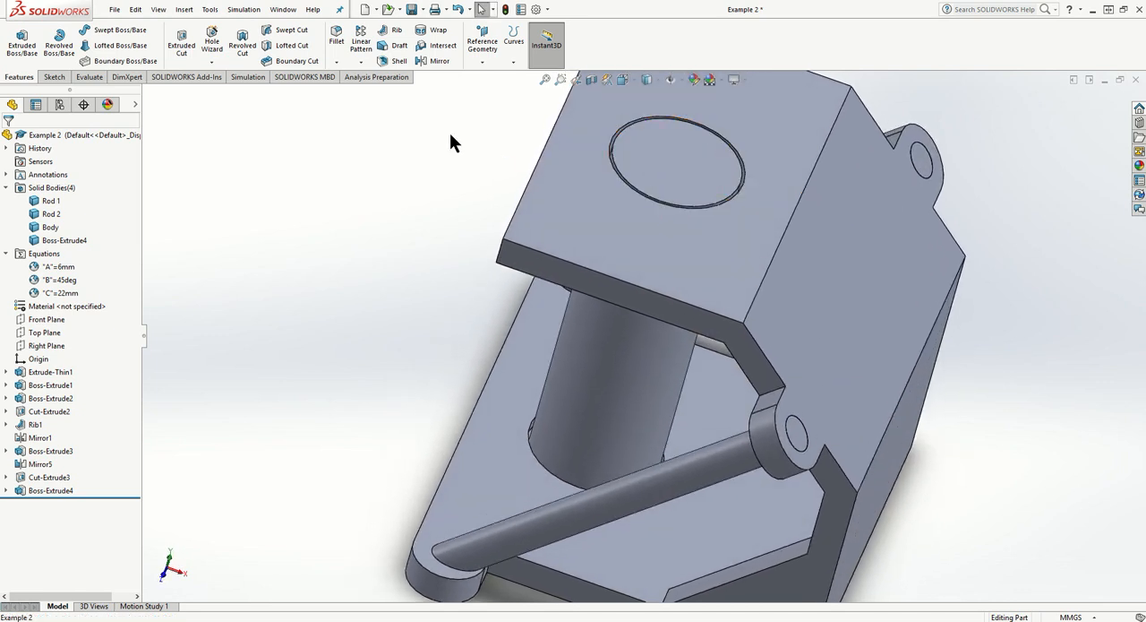
left_click(51, 77)
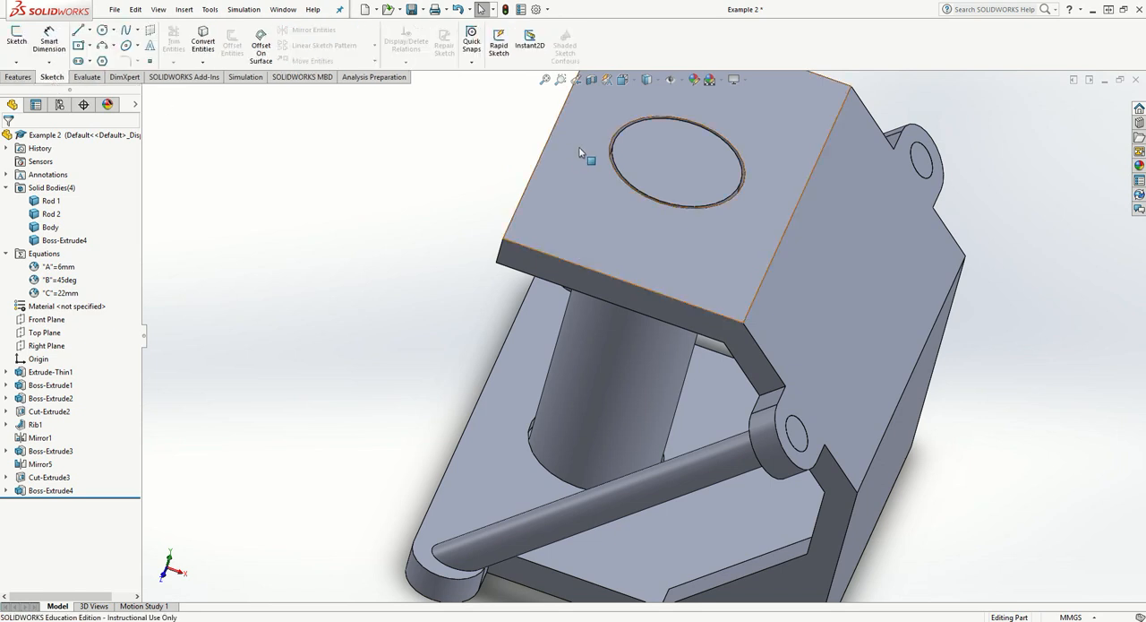
left_click(675, 160)
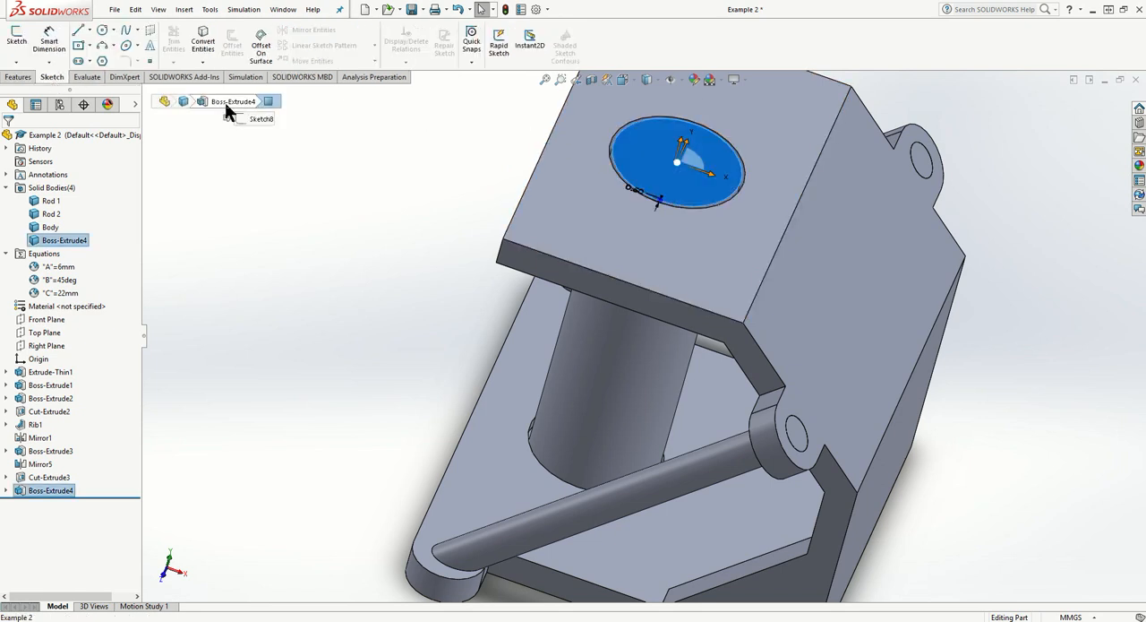
left_click(18, 42)
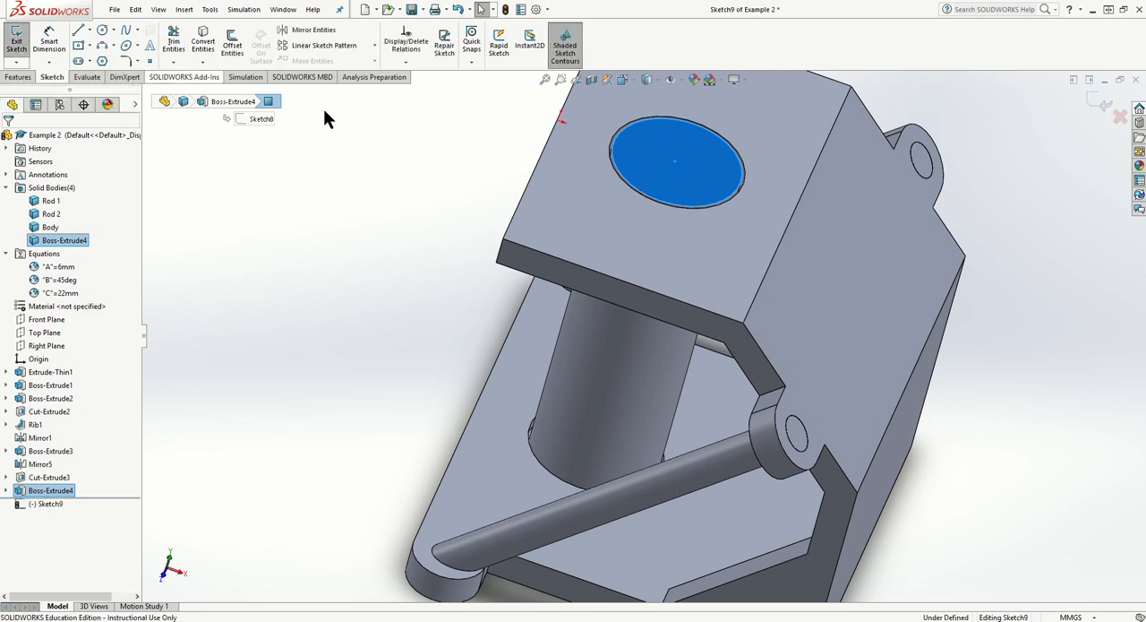
right_click(58, 502)
left_click(89, 452)
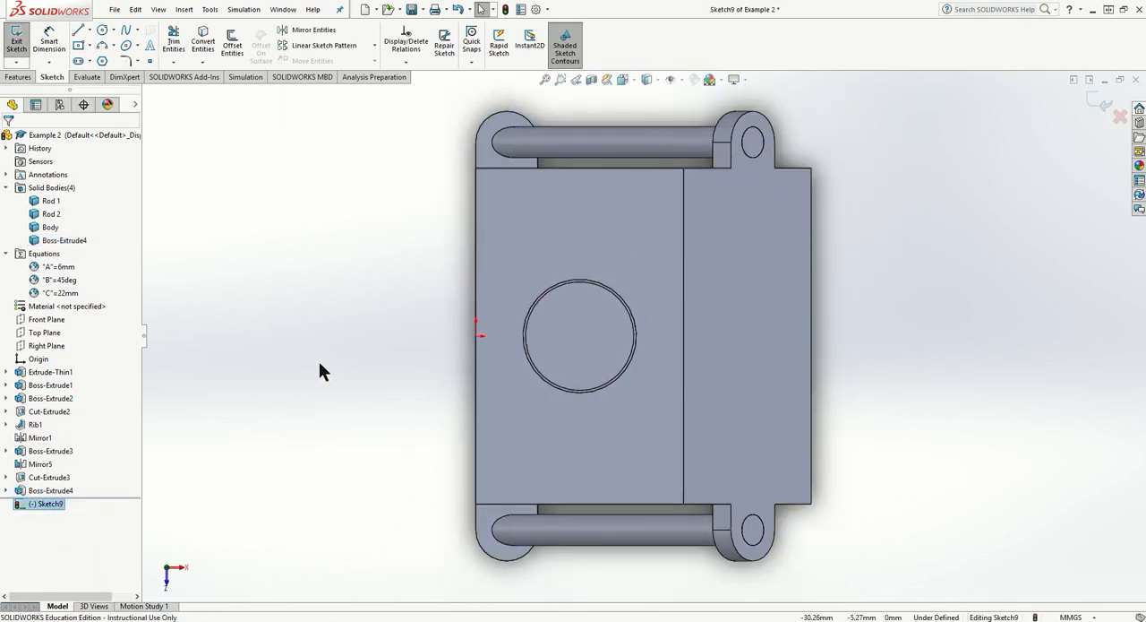
- Sketch a circle of about 17.7 mm radius around the cylinder's top end, centred near its middle
left_click(102, 30)
left_click(577, 335)
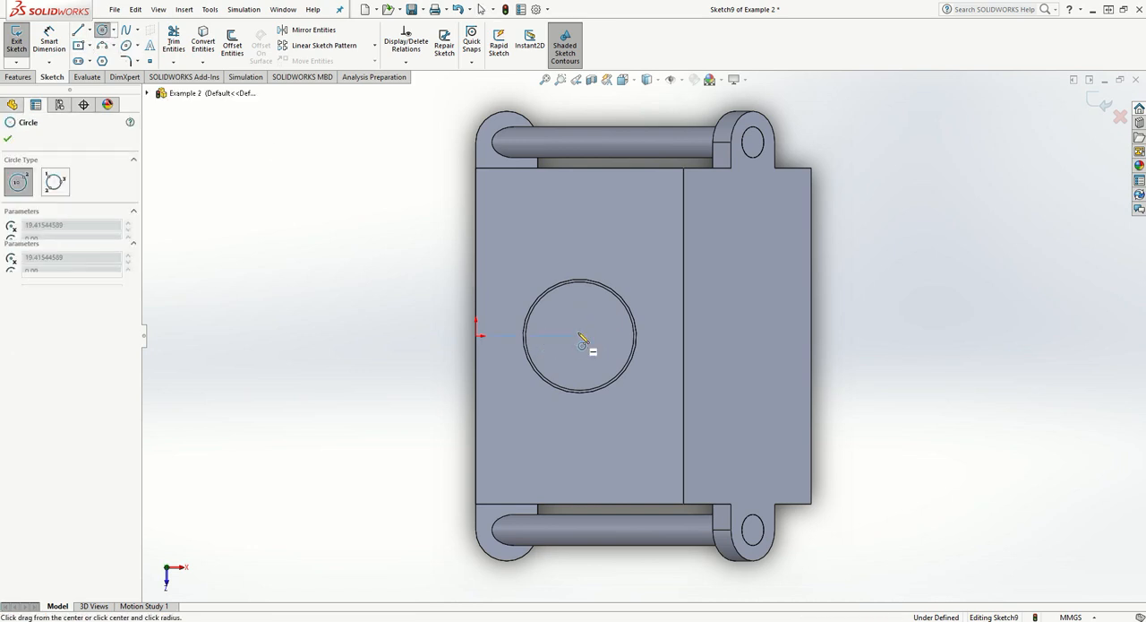
left_click(650, 283)
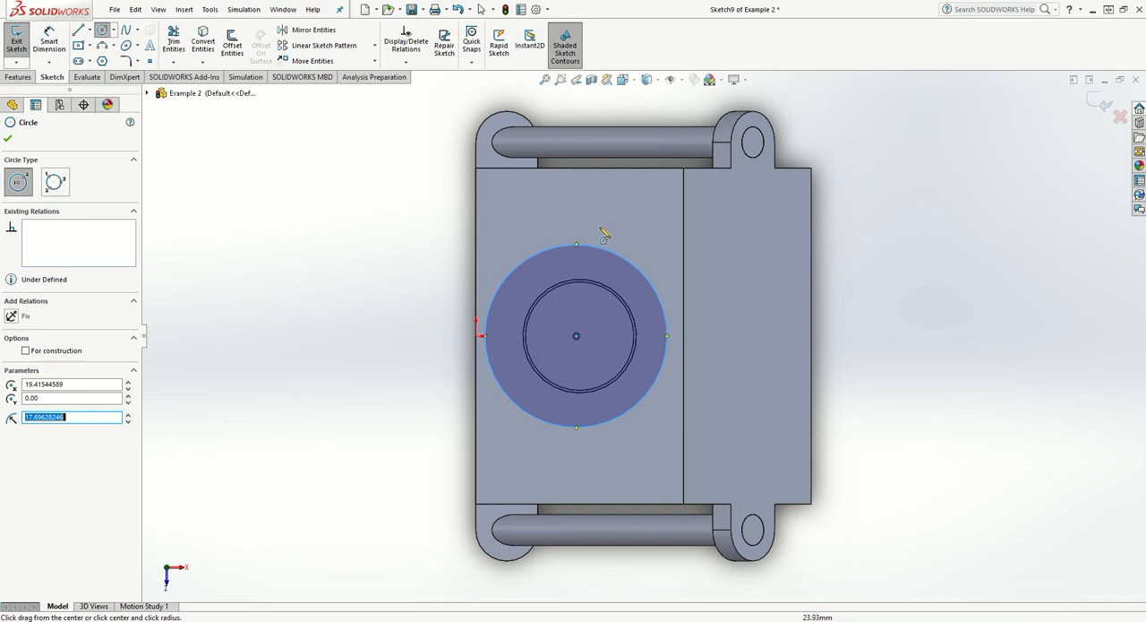
key("Escape")
scroll(570, 314, "down", 5)
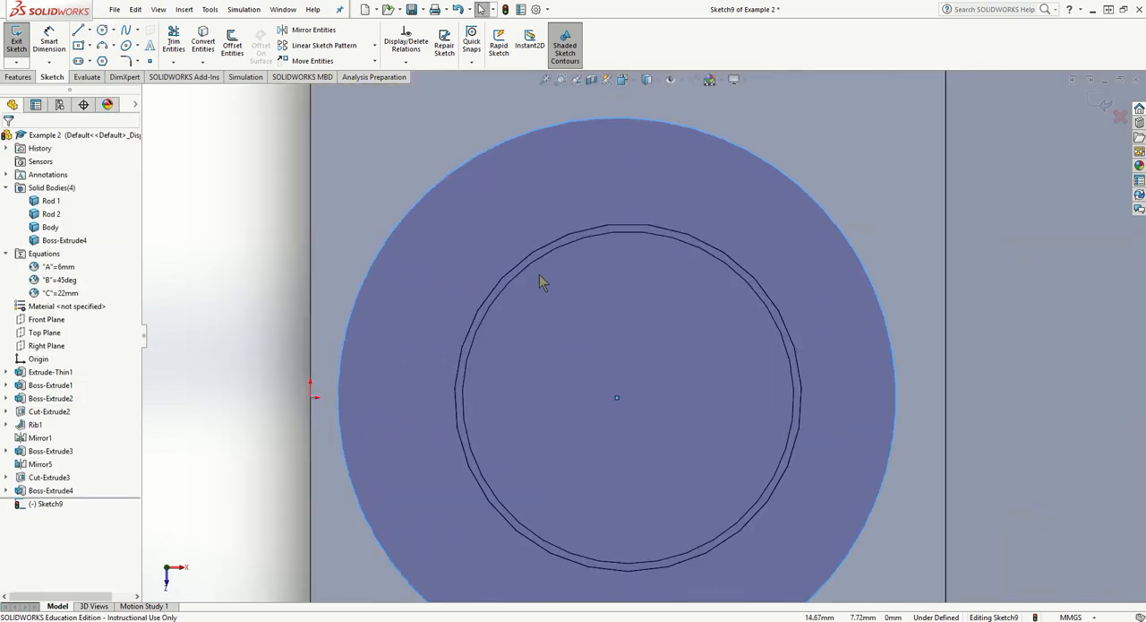
left_click(532, 264)
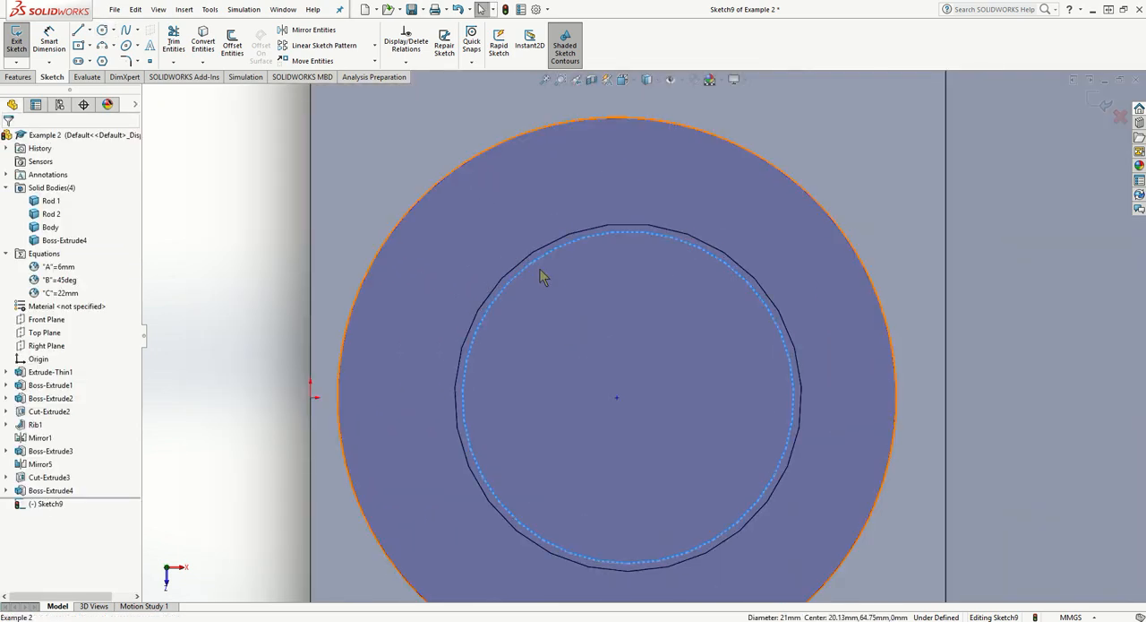
left_click(616, 398)
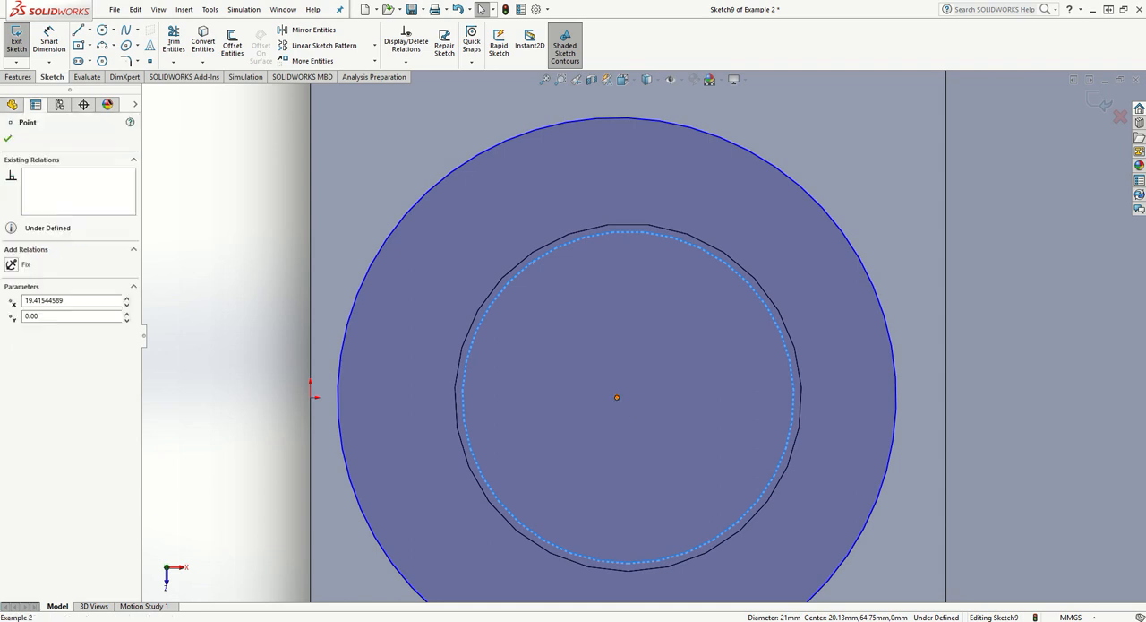
scroll(607, 258, "down", 2)
scroll(618, 276, "up", 3)
key("Escape")
- Delete the off-centre circle sketched around the cylinder's top end
scroll(643, 374, "up", 2)
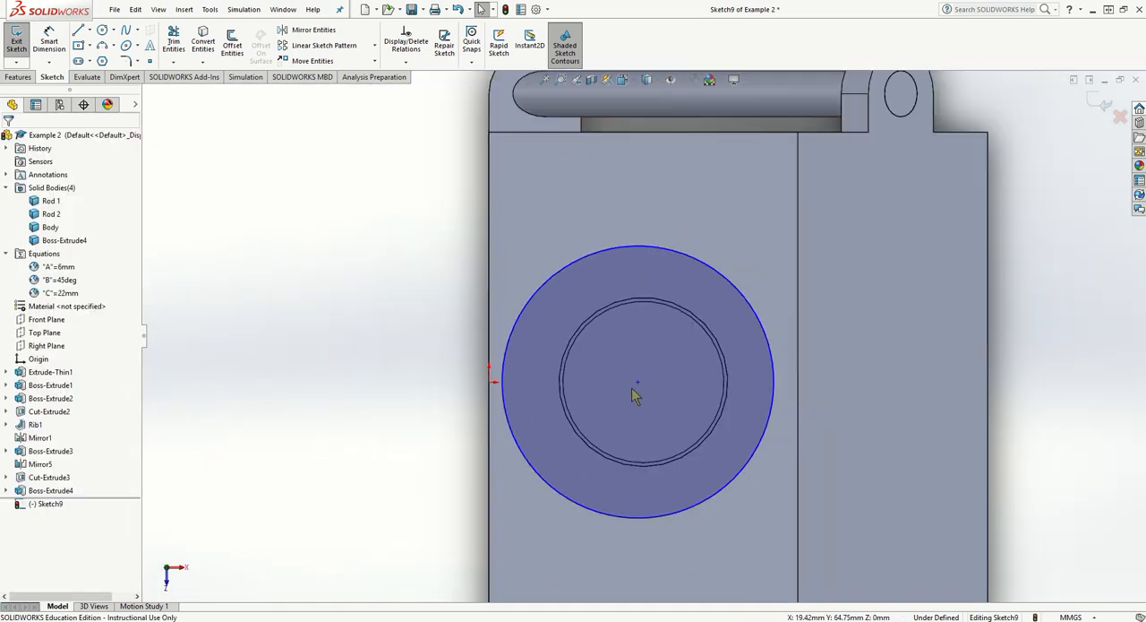
scroll(659, 405, "down", 3)
middle_click_drag(666, 398, 657, 328)
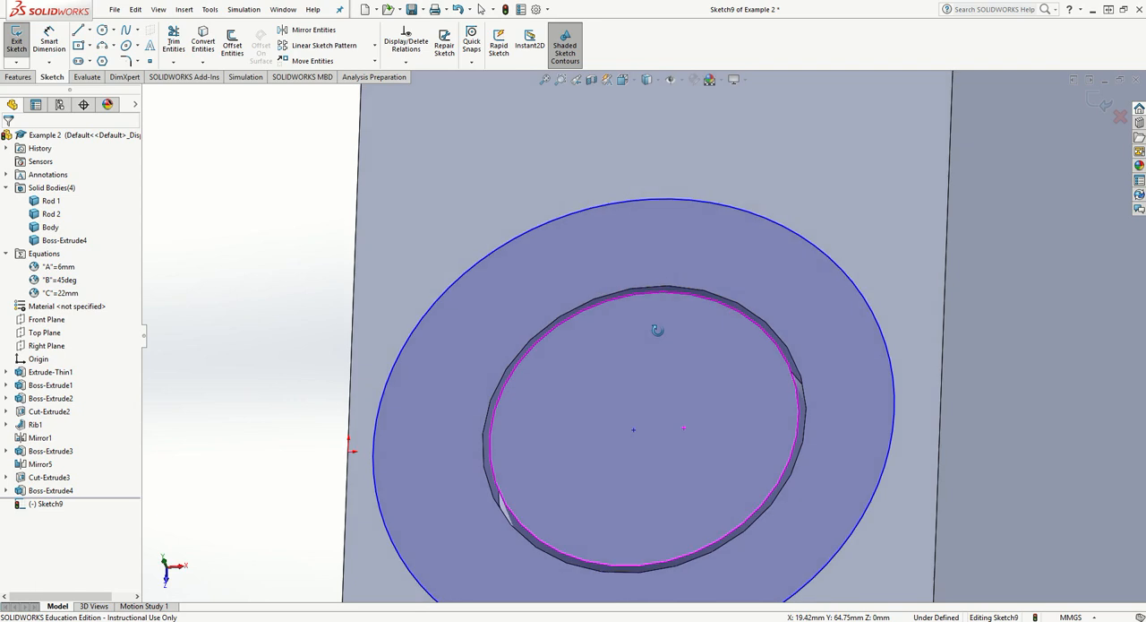
left_click(897, 408)
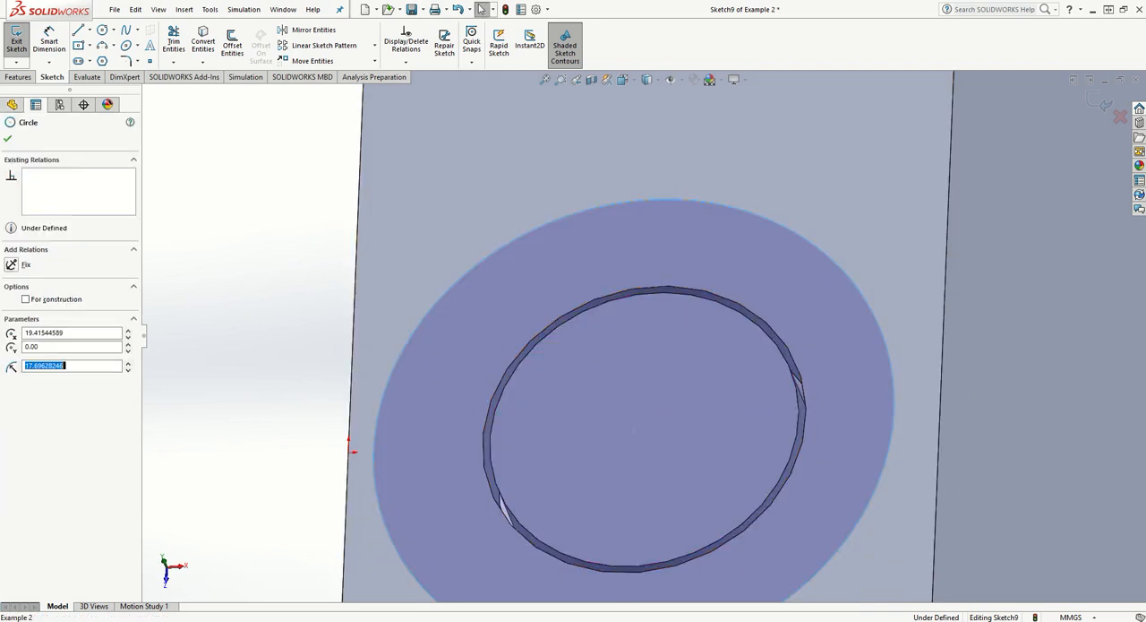
key("Delete")
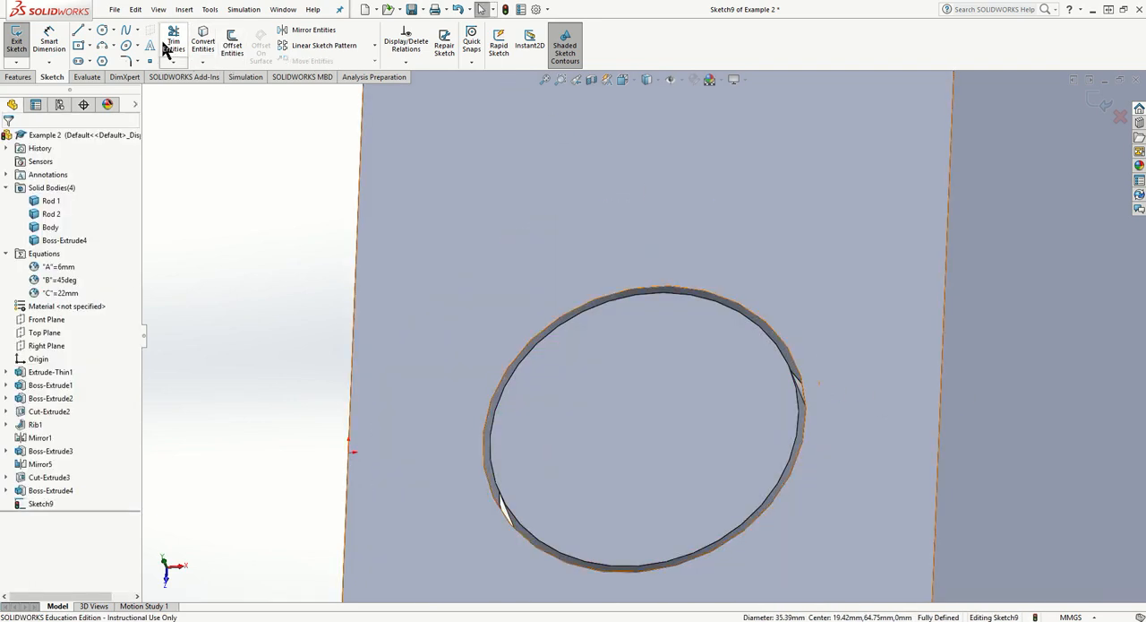
- Convert the cylinder's circular top edge into a sketch circle with Convert Entities
left_click(207, 30)
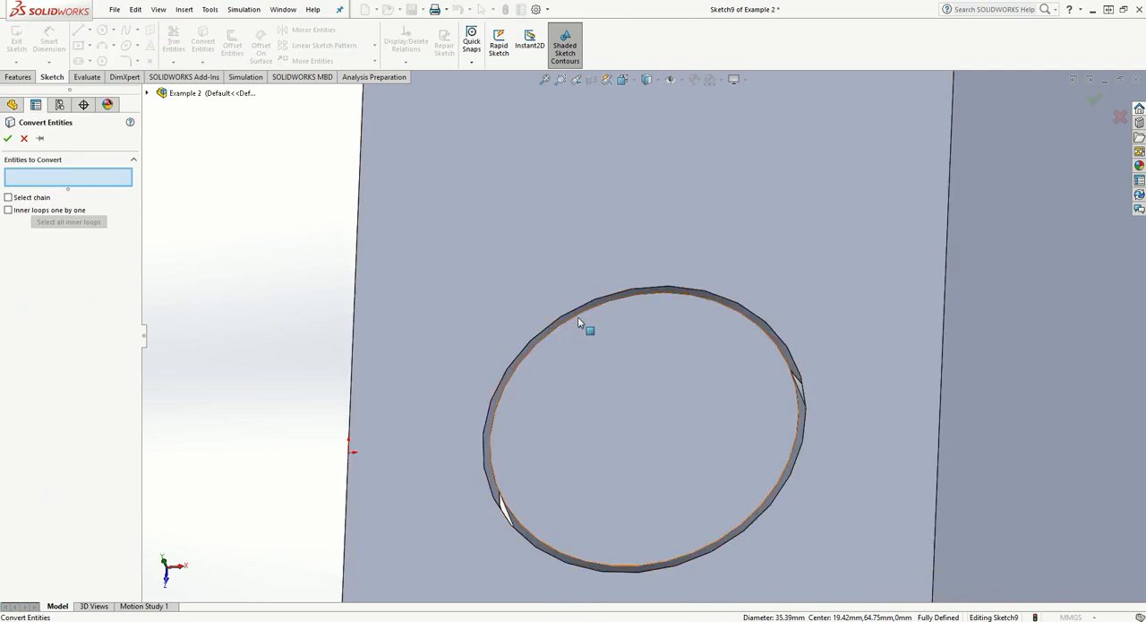
left_click(578, 320)
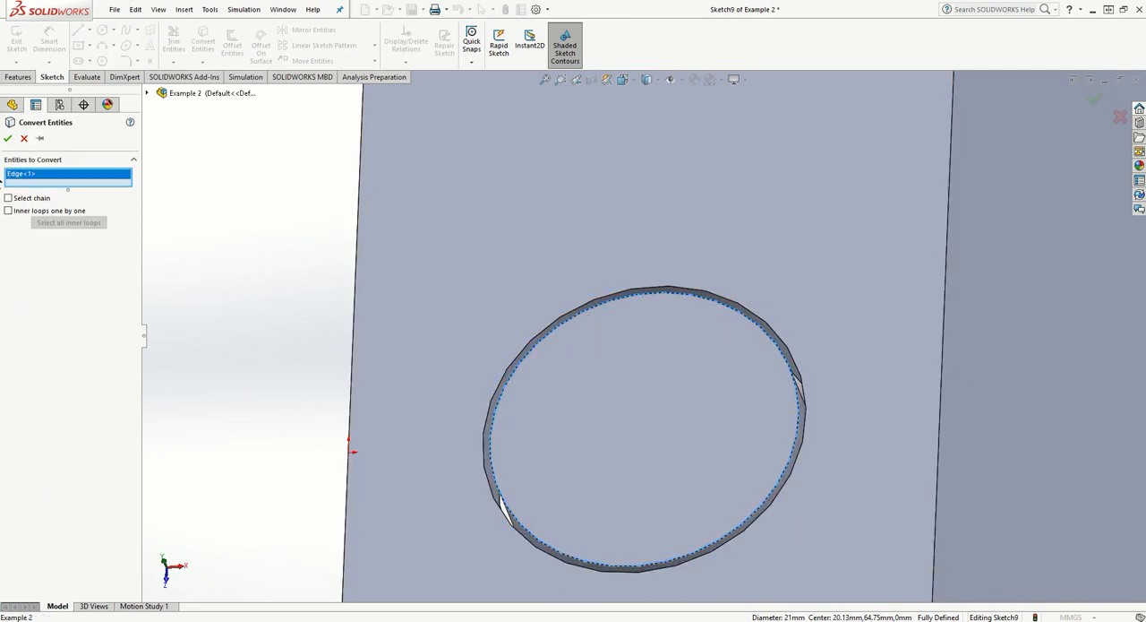
left_click(8, 139)
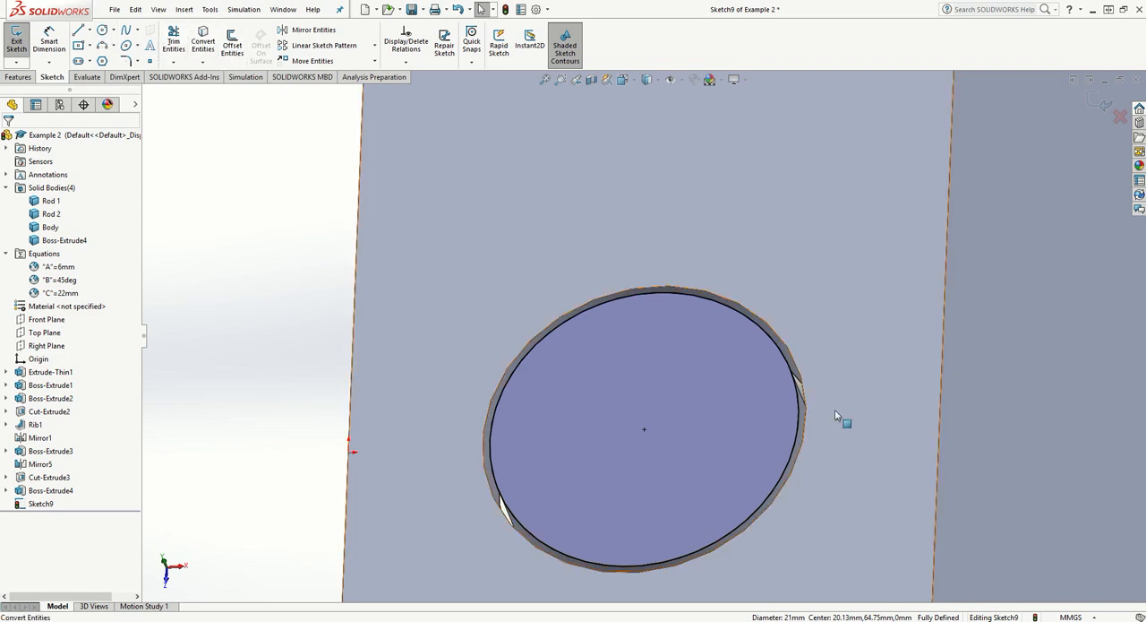
left_click(49, 40)
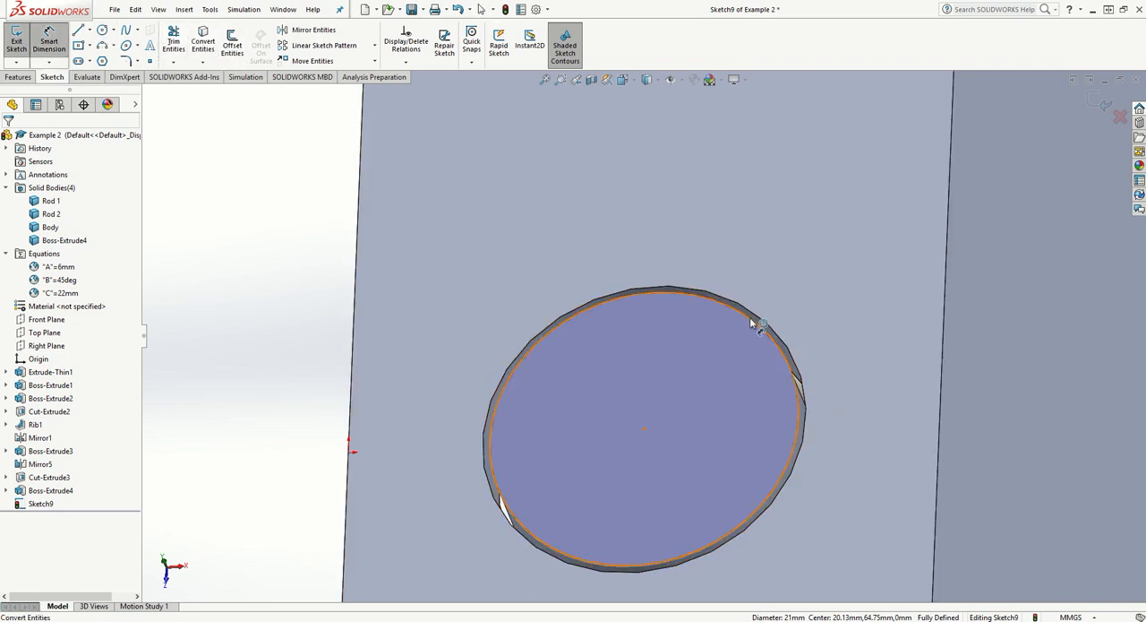
left_click(736, 307)
left_click(837, 206)
key("Escape")
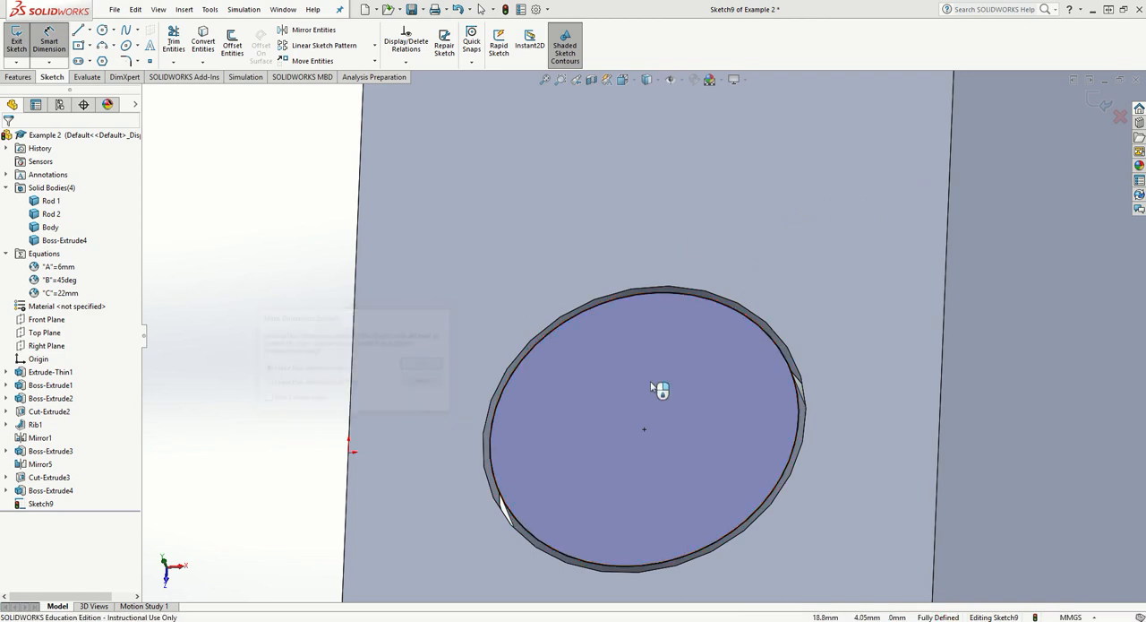
key("Escape")
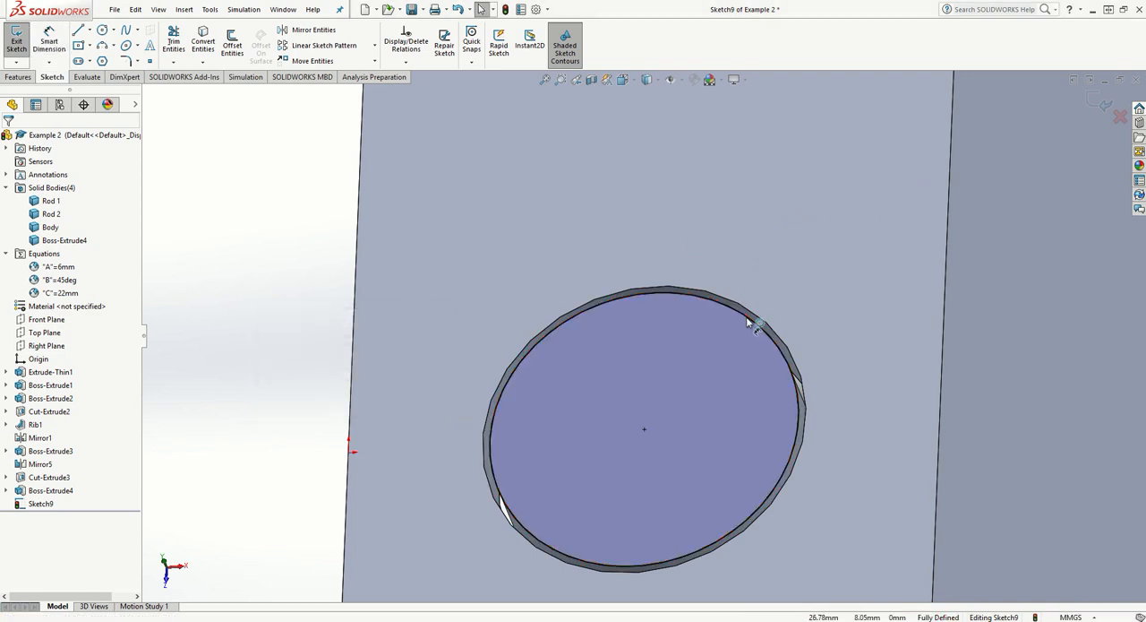
left_click_drag(748, 318, 714, 347)
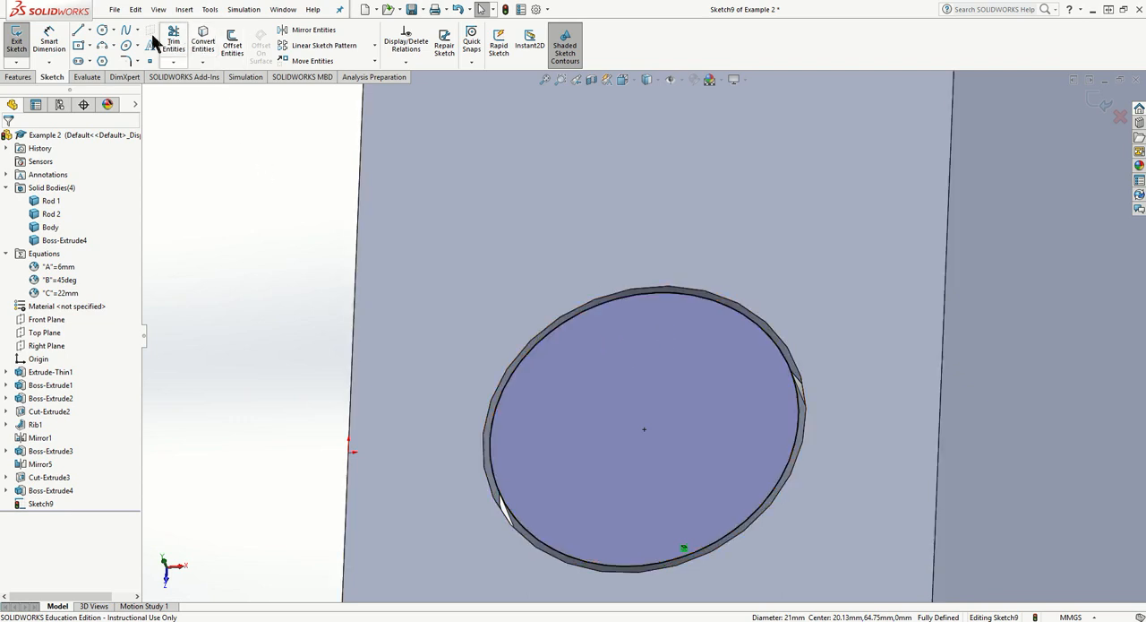
- Sketch a circle of about 13 mm diameter from the converted circle's centre, and delete the converted circle
left_click(101, 32)
left_click(644, 429)
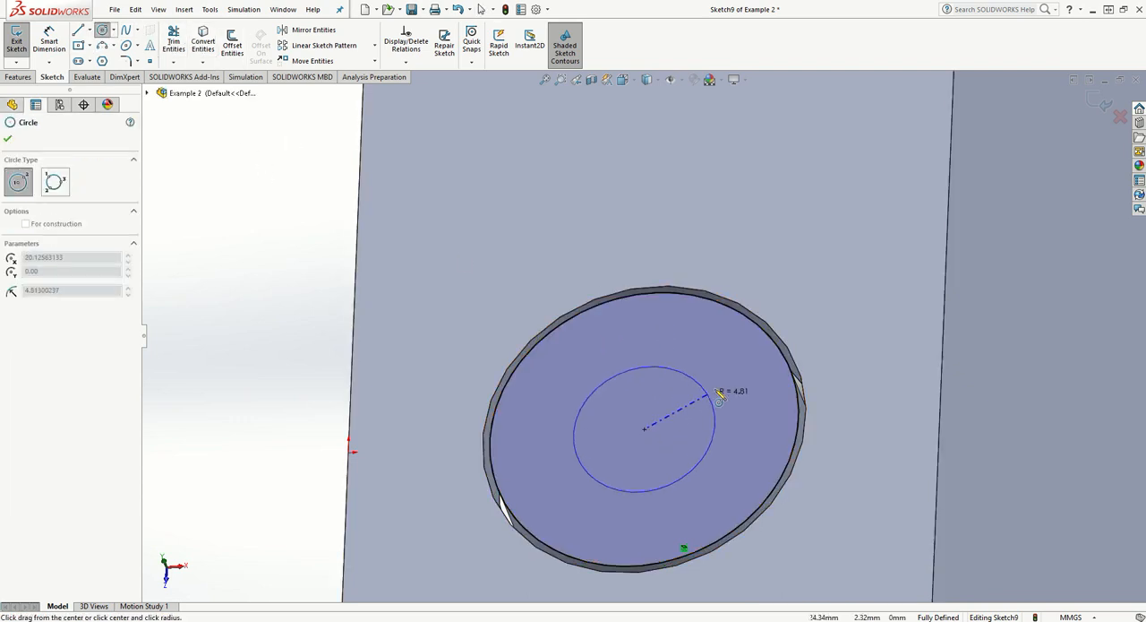
left_click(725, 387)
left_click(776, 351)
key("Delete")
- Dimension the diameter of the circle on the cylinder's top end as 31 mm
middle_click_drag(732, 453, 747, 445)
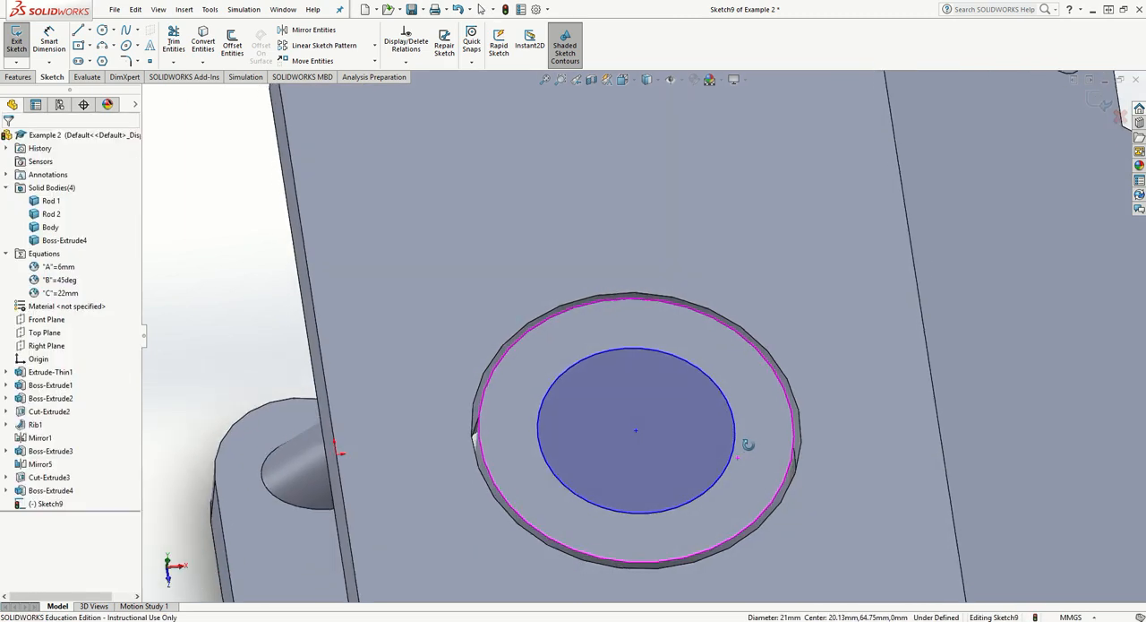
scroll(717, 439, "up", 3)
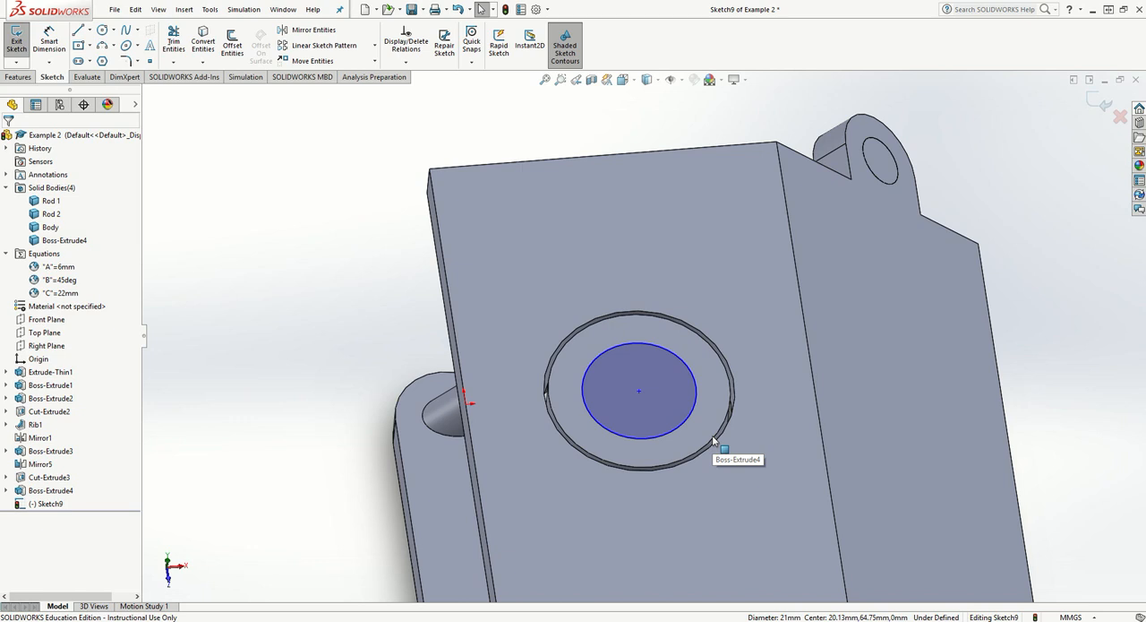
left_click(55, 39)
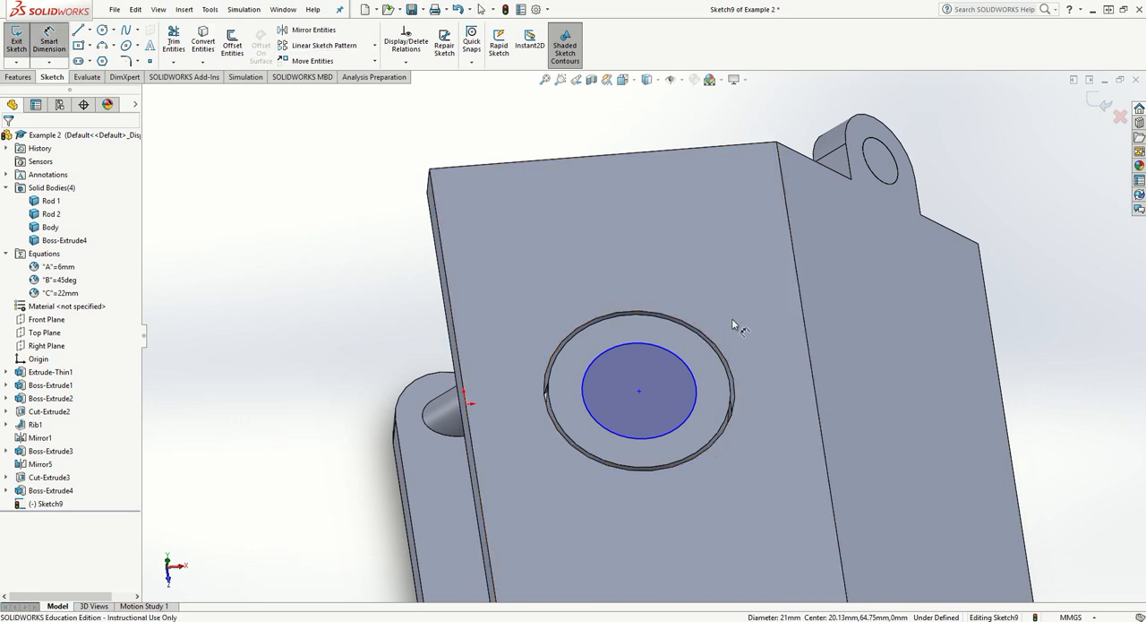
left_click(686, 362)
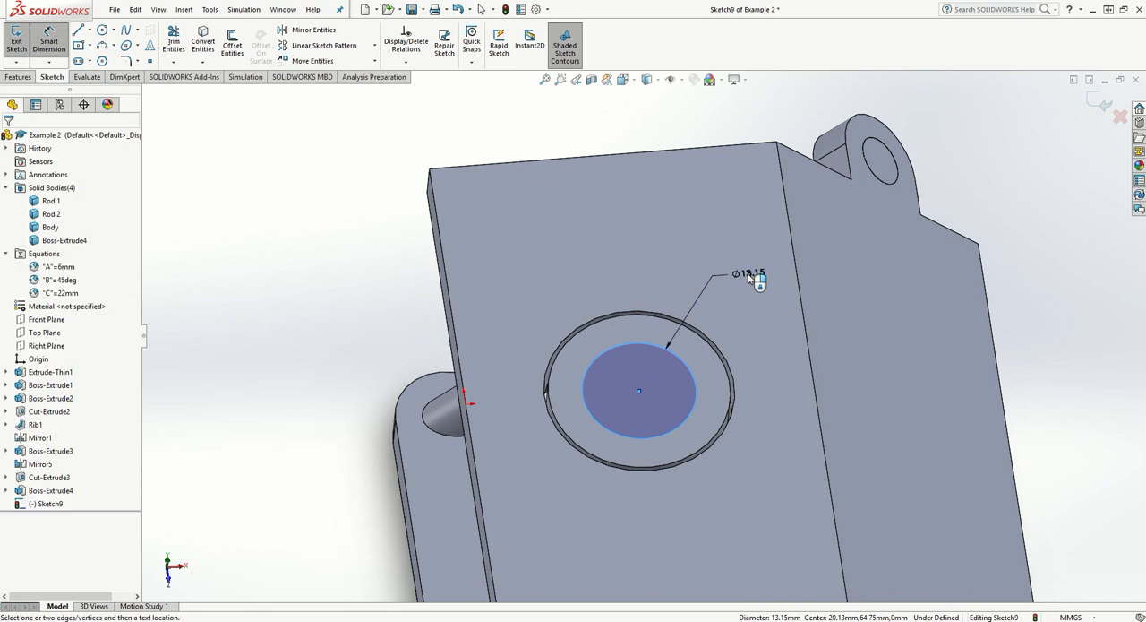
left_click(750, 279)
key("Return")
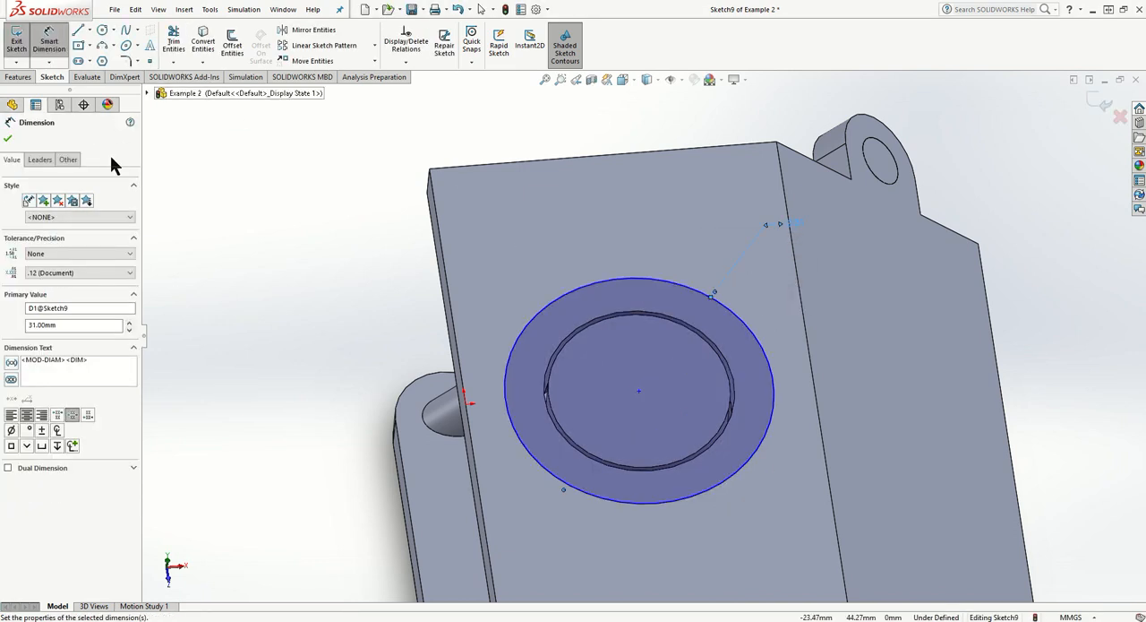
left_click(9, 138)
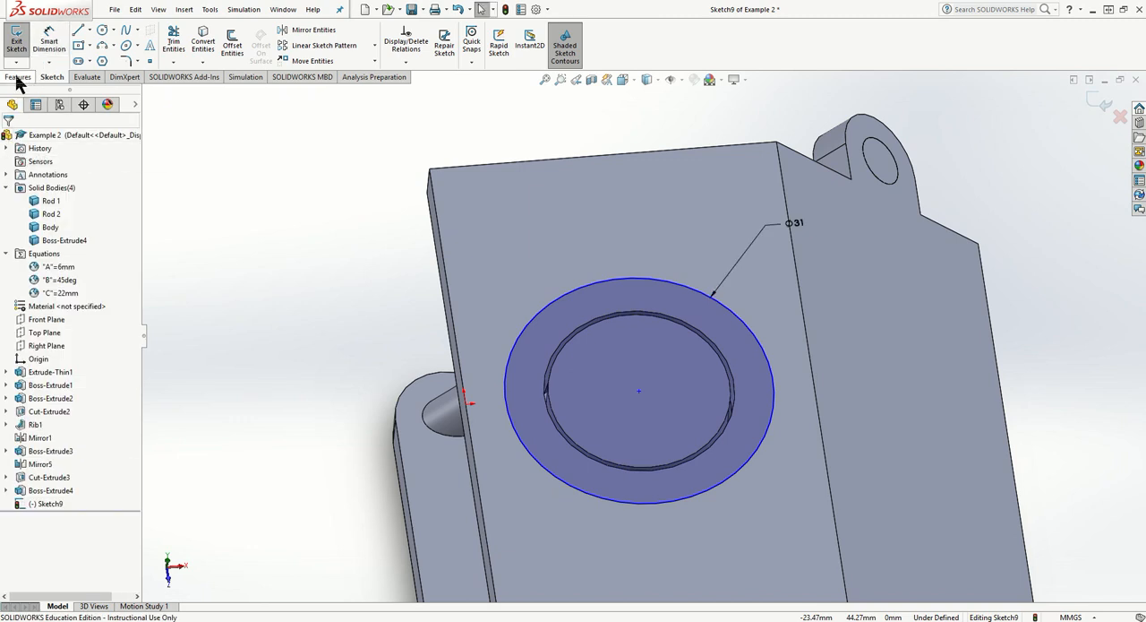
- Start a boss extrusion of the 31 mm circle upward from the sketch plane with a blind depth of 5 mm
left_click(17, 78)
left_click(23, 42)
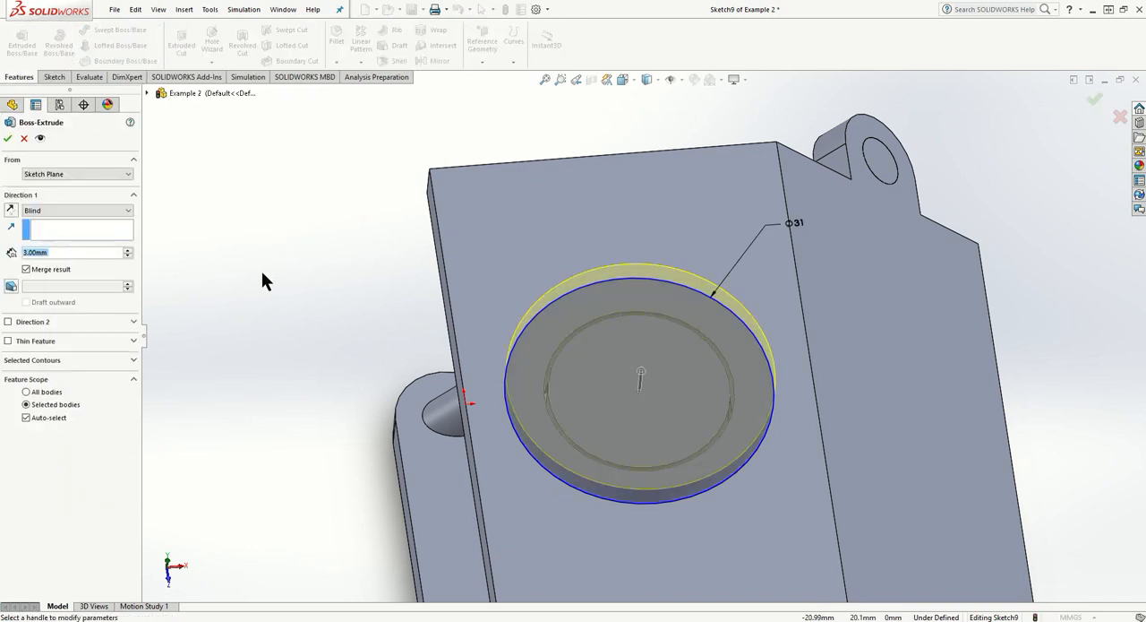
middle_click_drag(293, 311, 286, 218)
middle_click_drag(386, 300, 390, 346)
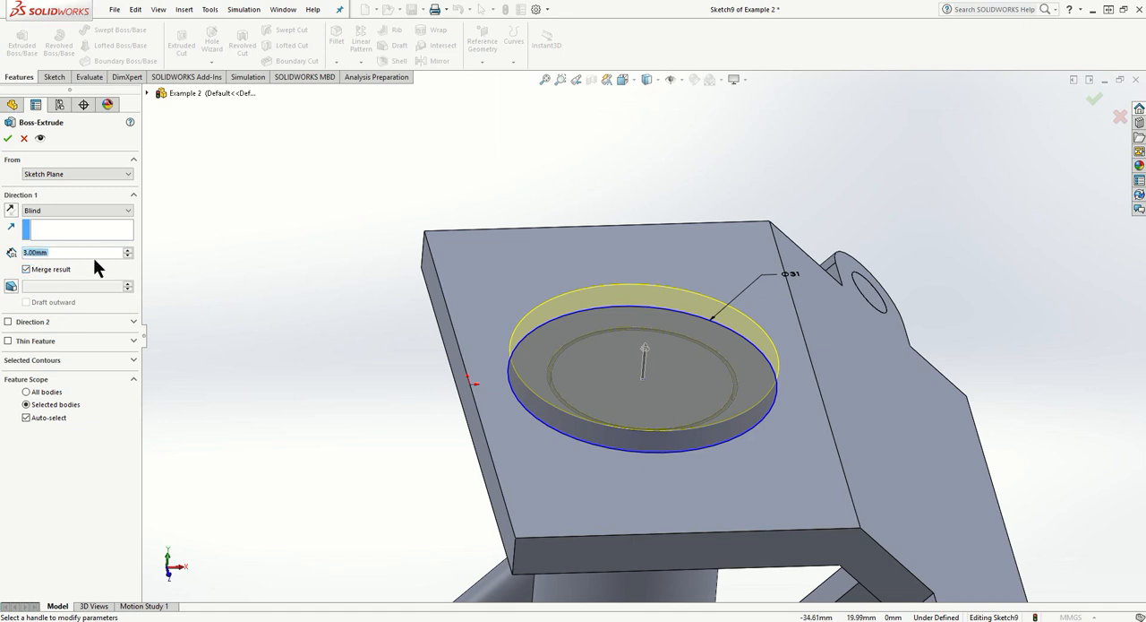
type("5")
key("Return")
- Turn off Auto-select in the feature scope, merge the extrusion only with the cylinder body, and complete the cap
middle_click_drag(410, 367, 362, 333)
scroll(386, 412, "up", 4)
middle_click_drag(560, 540, 642, 521)
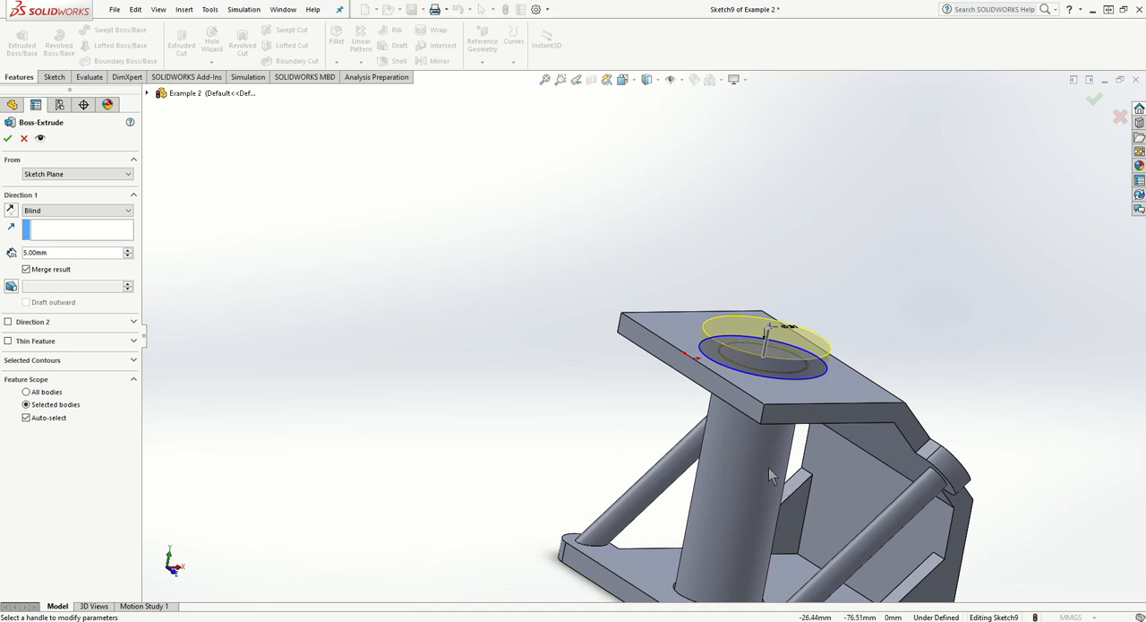
left_click(49, 415)
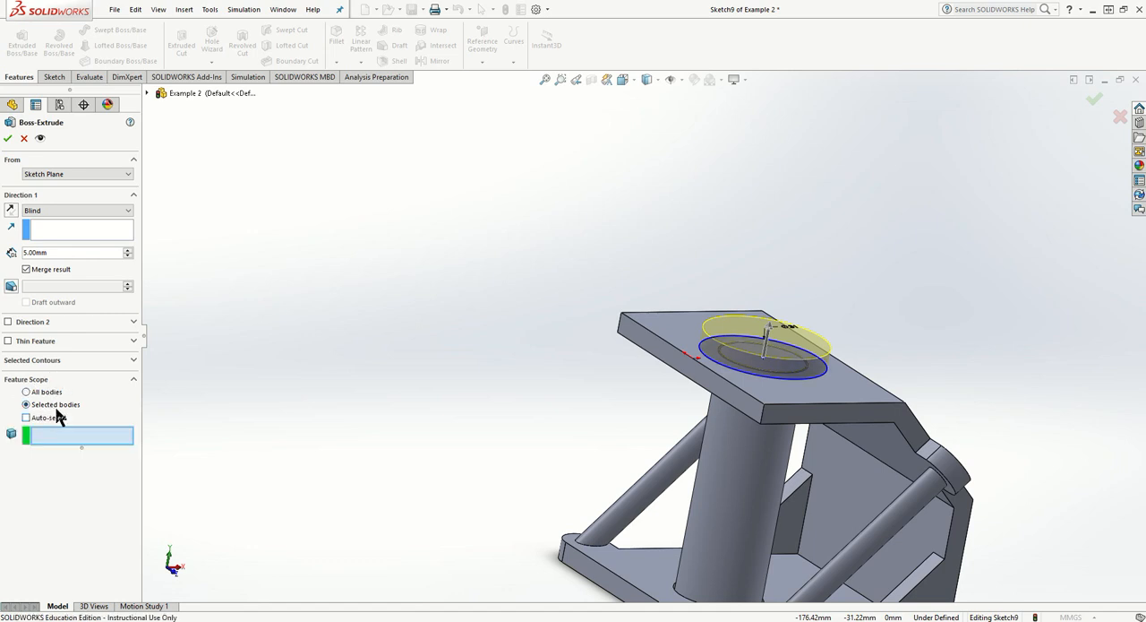
left_click(717, 454)
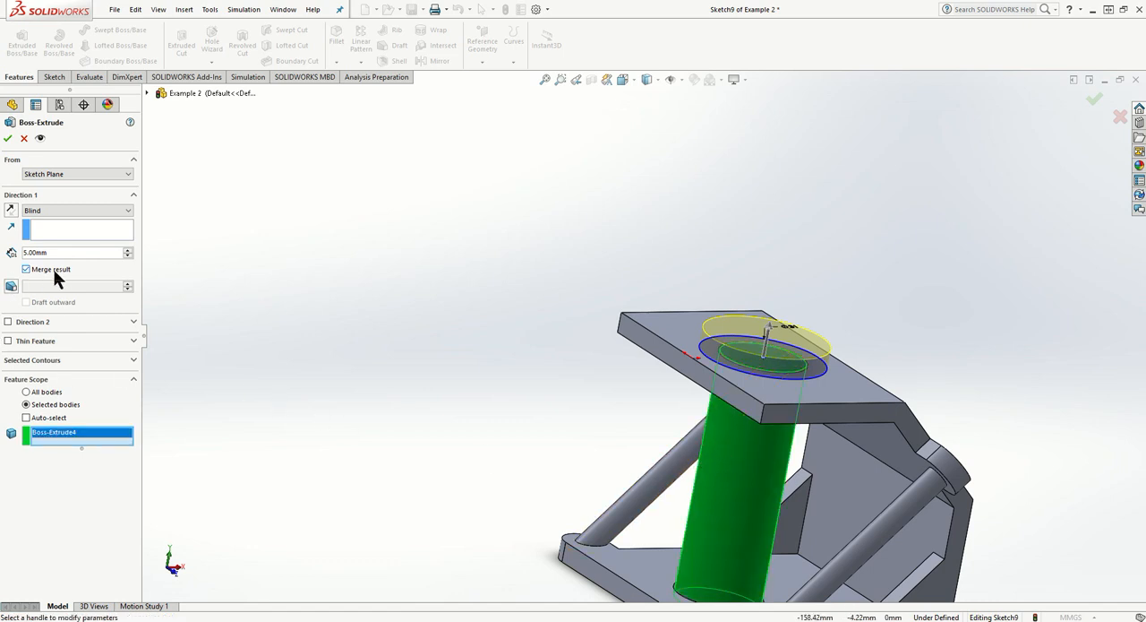
left_click(8, 139)
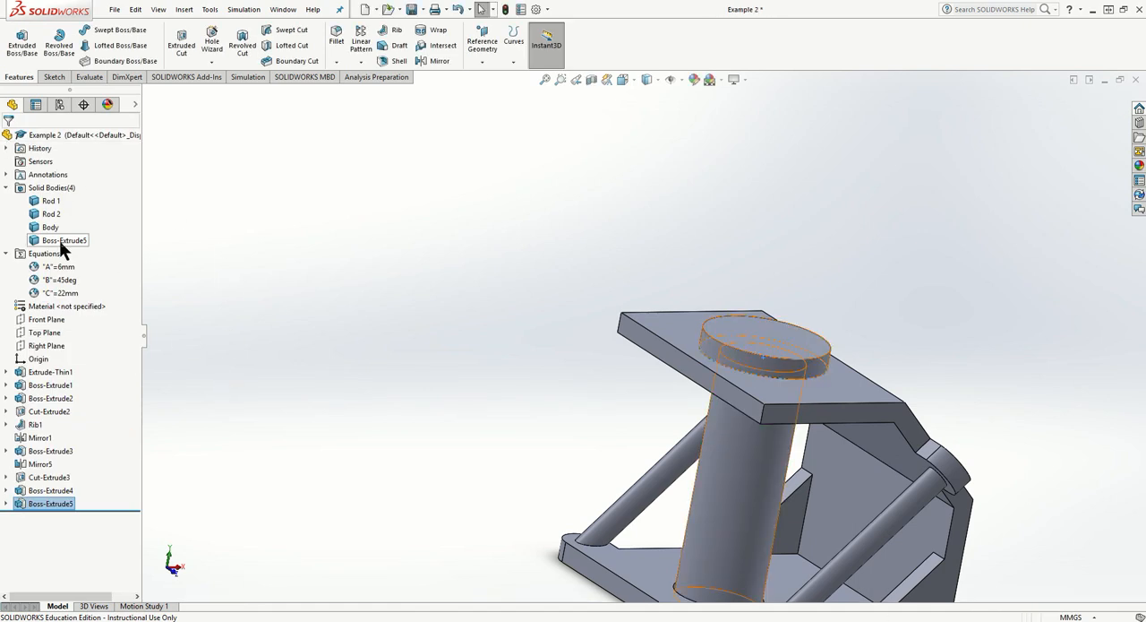
- Rename the solid body of the capped cylinder as Screw
left_click(59, 240)
right_click(59, 240)
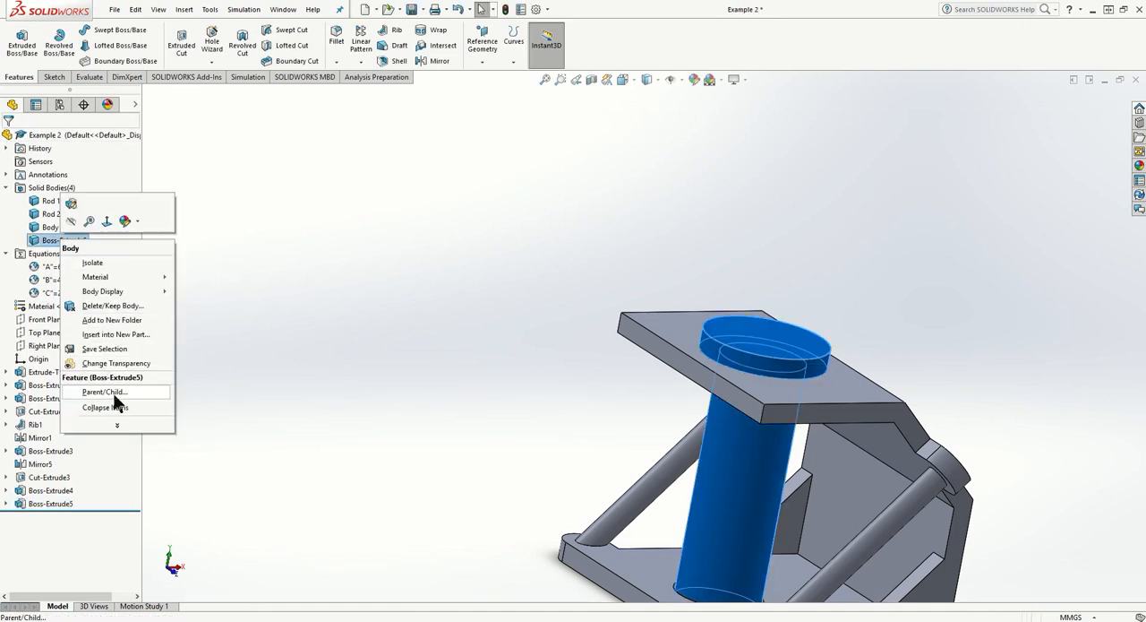
left_click(52, 240)
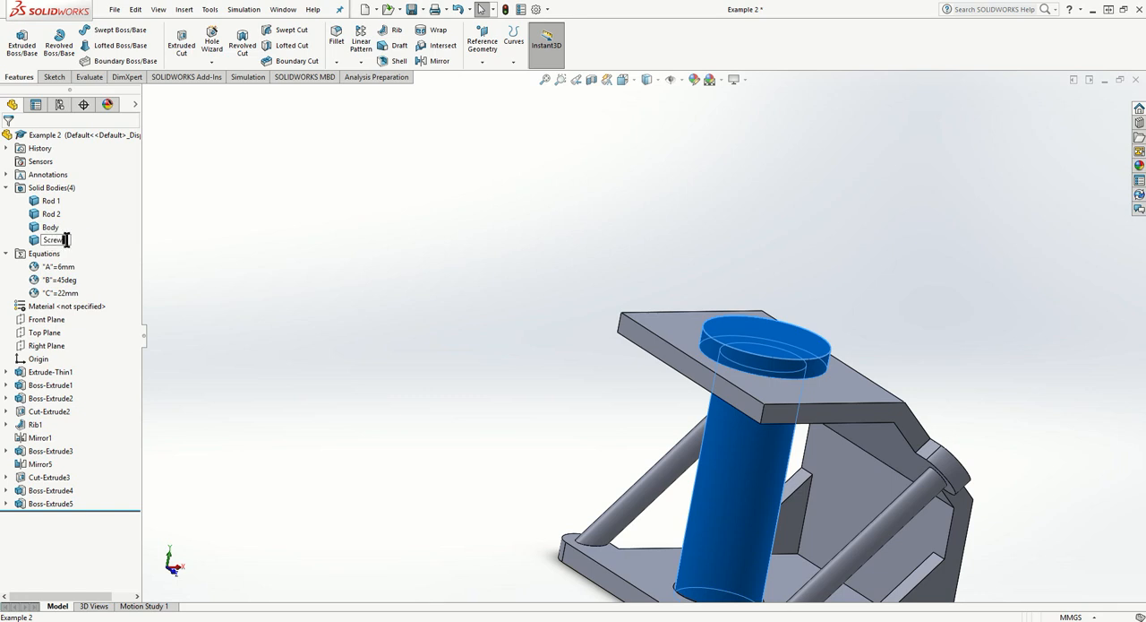
left_click(289, 250)
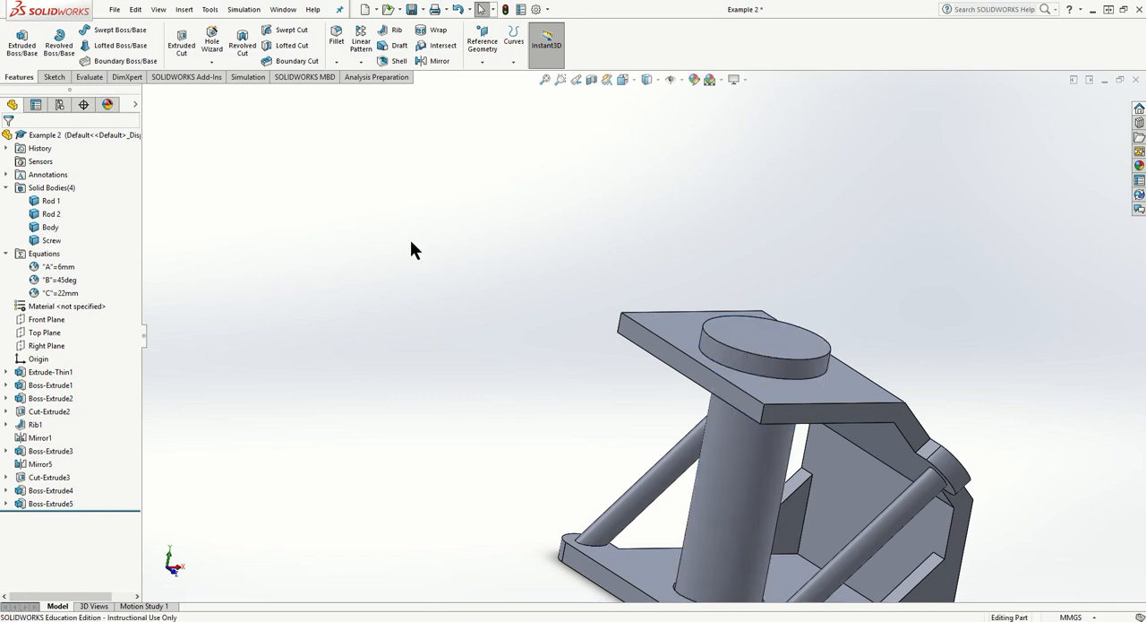
middle_click_drag(411, 241, 372, 270)
scroll(369, 229, "up", 5)
middle_click_drag(374, 231, 425, 238)
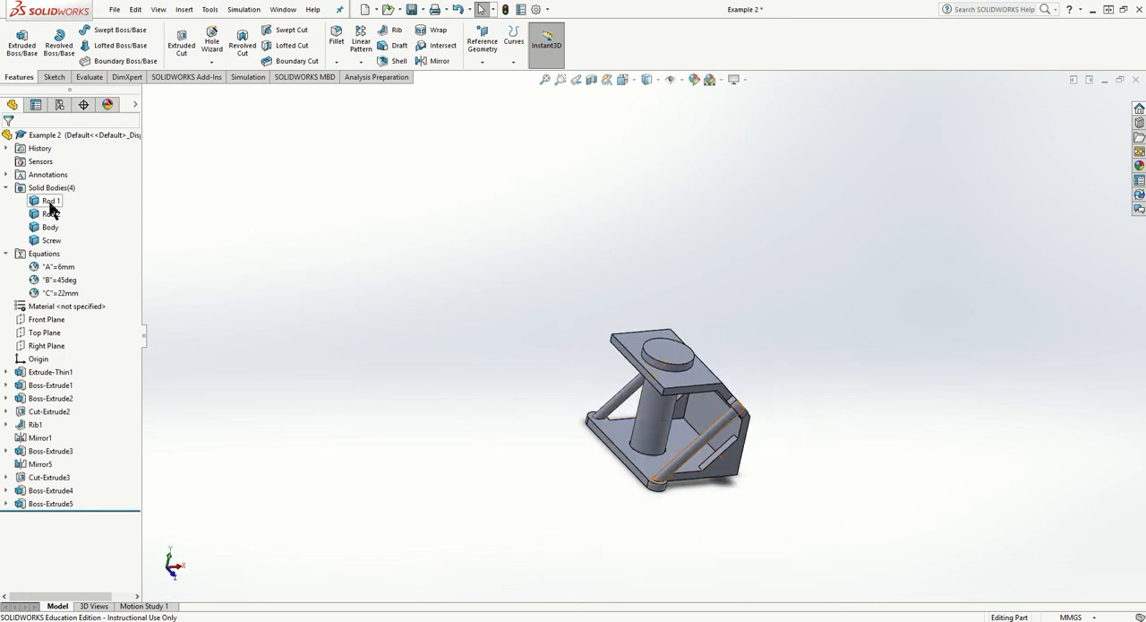
middle_click_drag(536, 339, 559, 264)
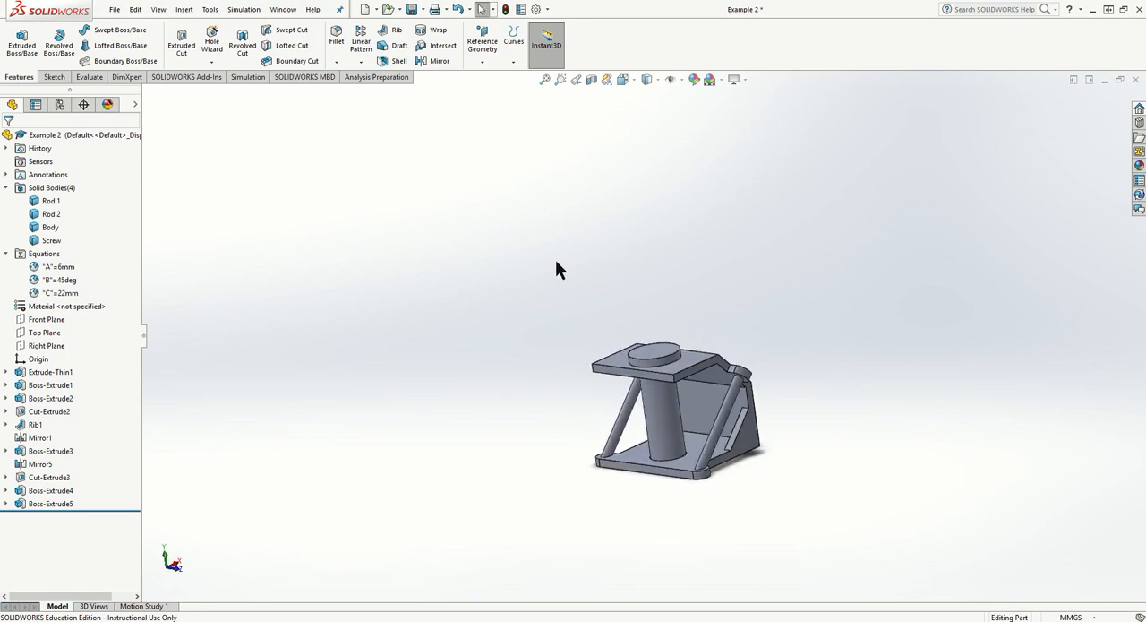